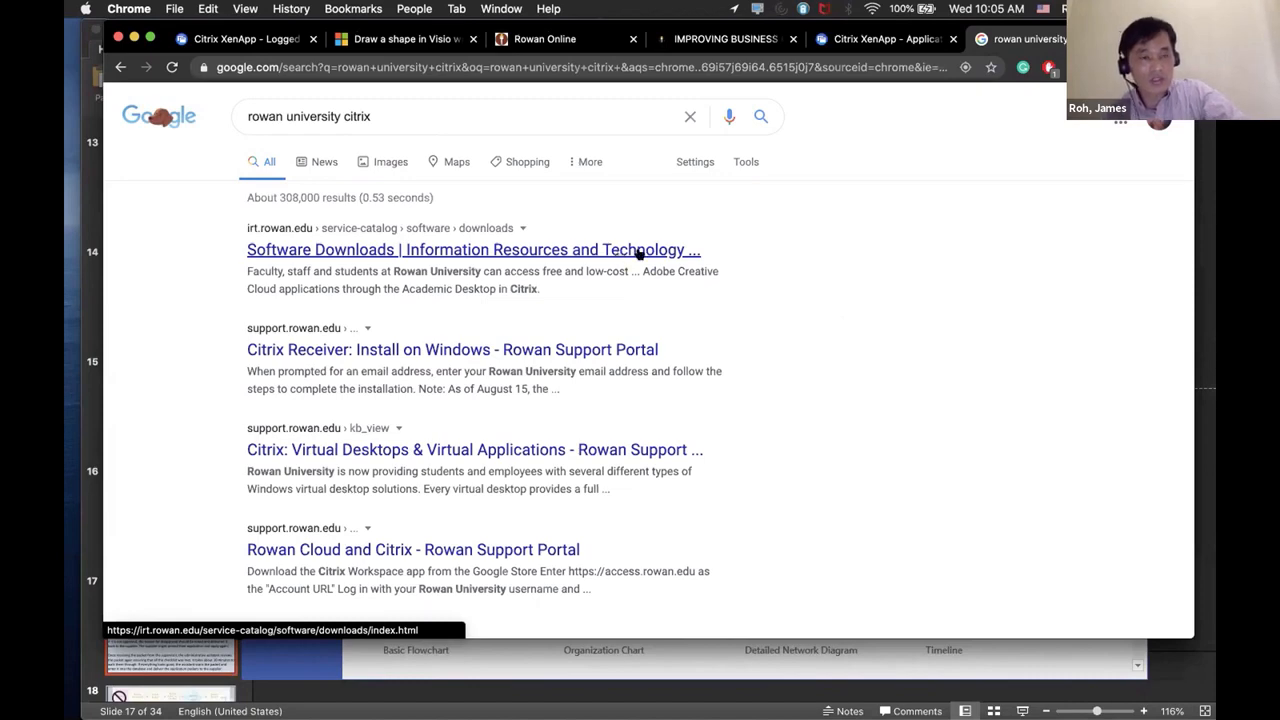
Open Rowan University's Software Downloads page from the search results and go to its Citrix section.
{"action": "left_click", "coordinate": [639, 251]}
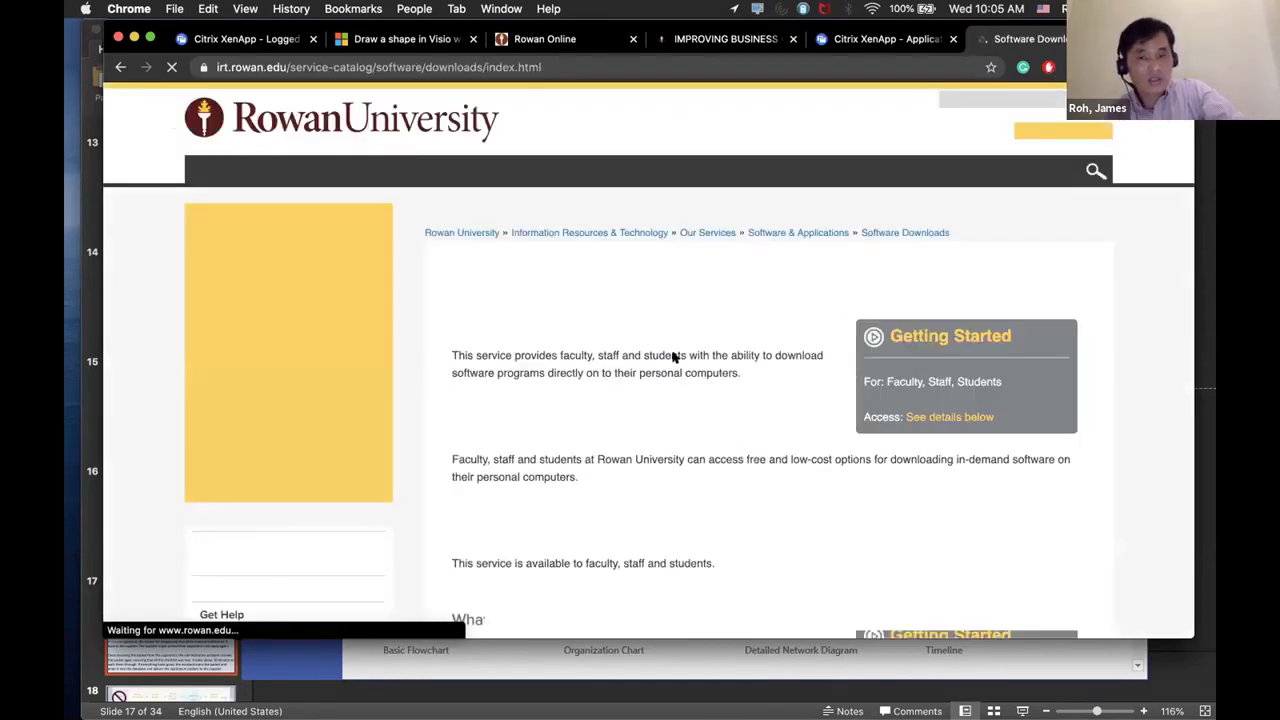
{"action": "scroll", "coordinate": [619, 437], "scroll_direction": "down", "scroll_amount": 3}
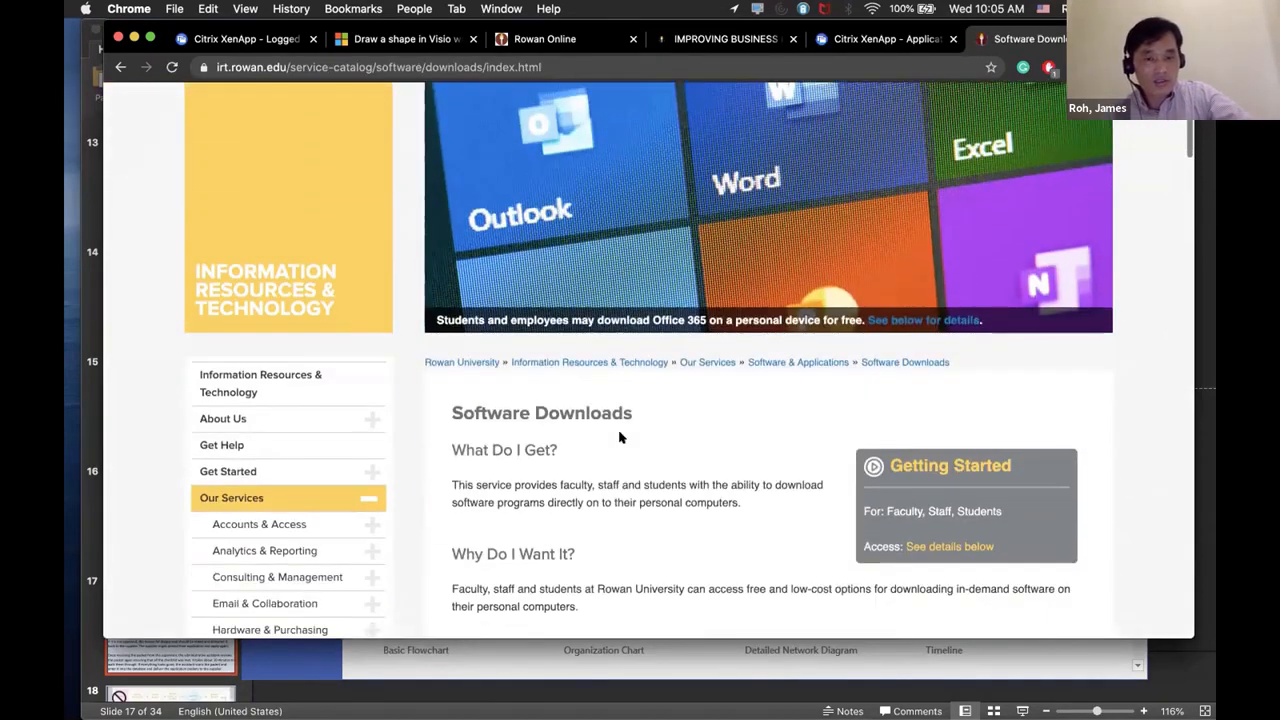
{"action": "scroll", "coordinate": [619, 437], "scroll_direction": "down", "scroll_amount": 4}
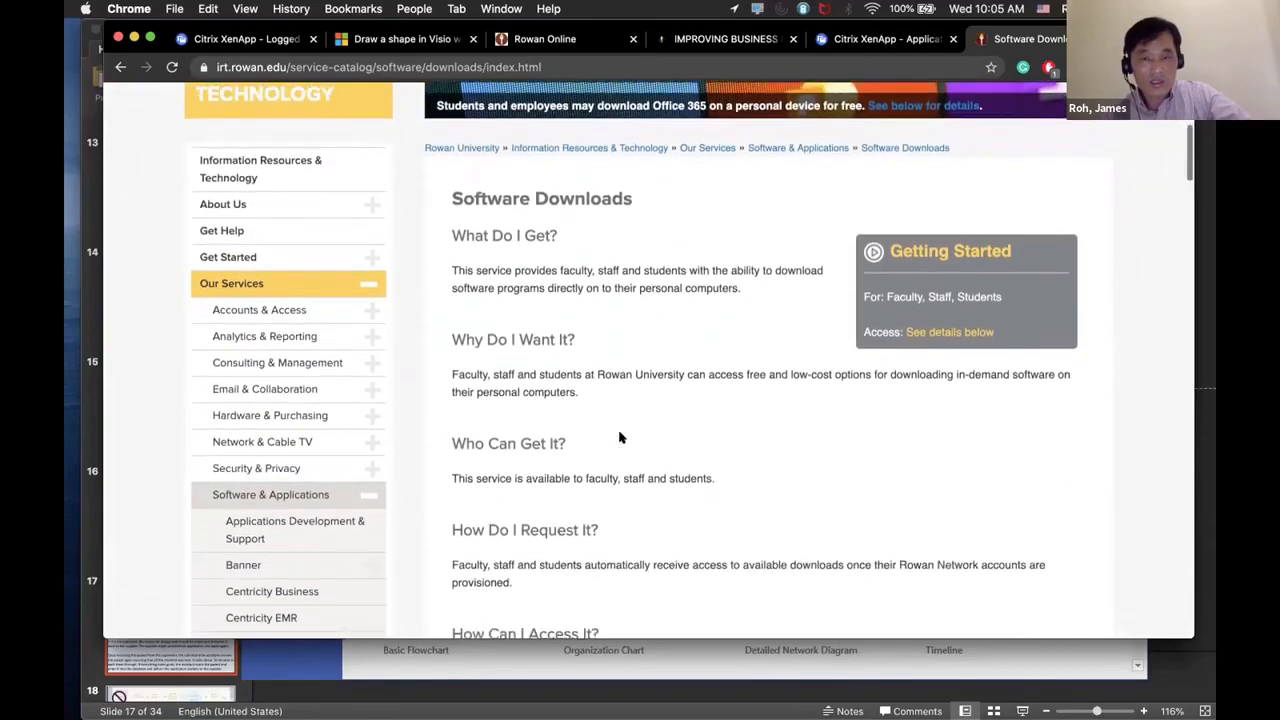
{"action": "scroll", "coordinate": [617, 320], "scroll_direction": "down", "scroll_amount": 5}
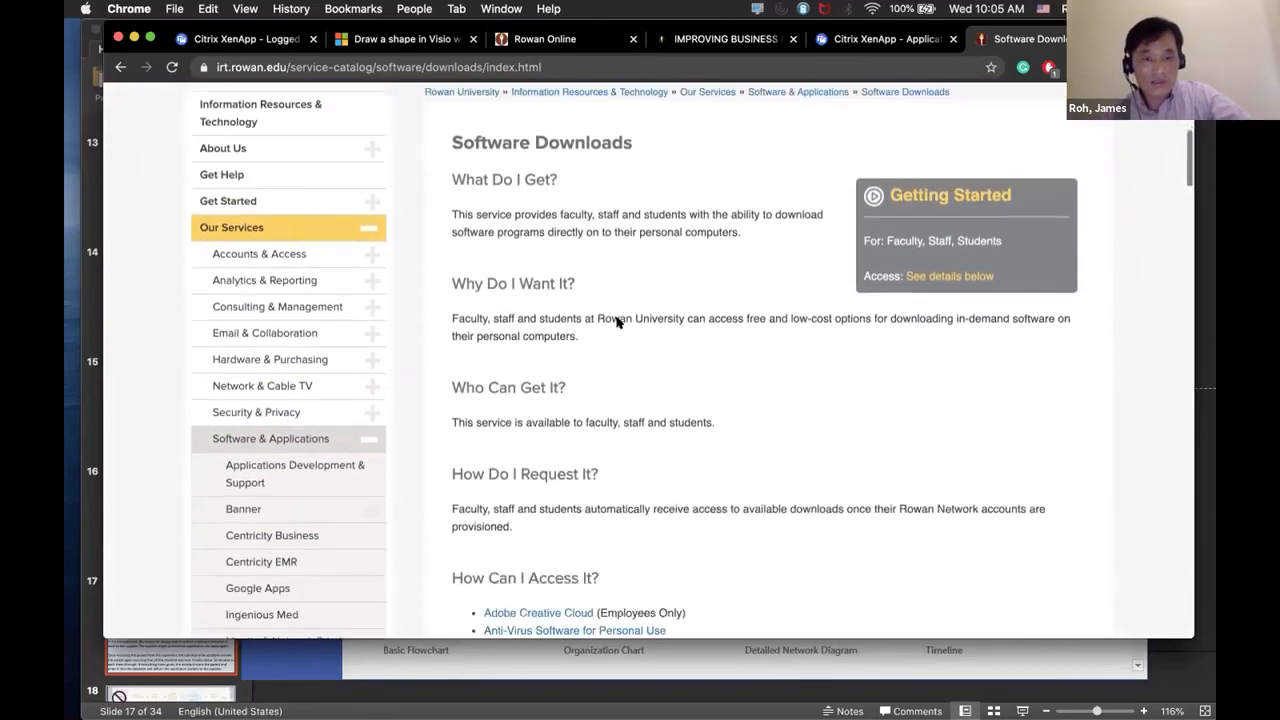
{"action": "scroll", "coordinate": [617, 323], "scroll_direction": "down", "scroll_amount": 1}
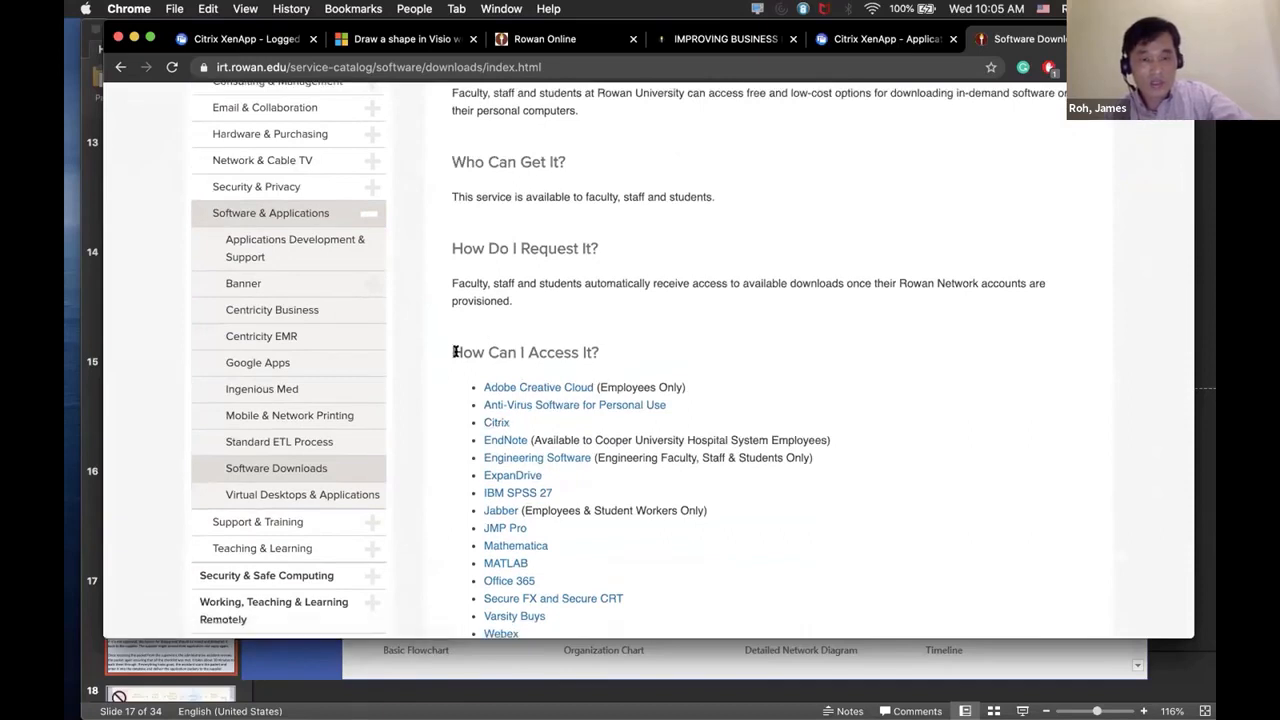
{"action": "left_click", "coordinate": [493, 424]}
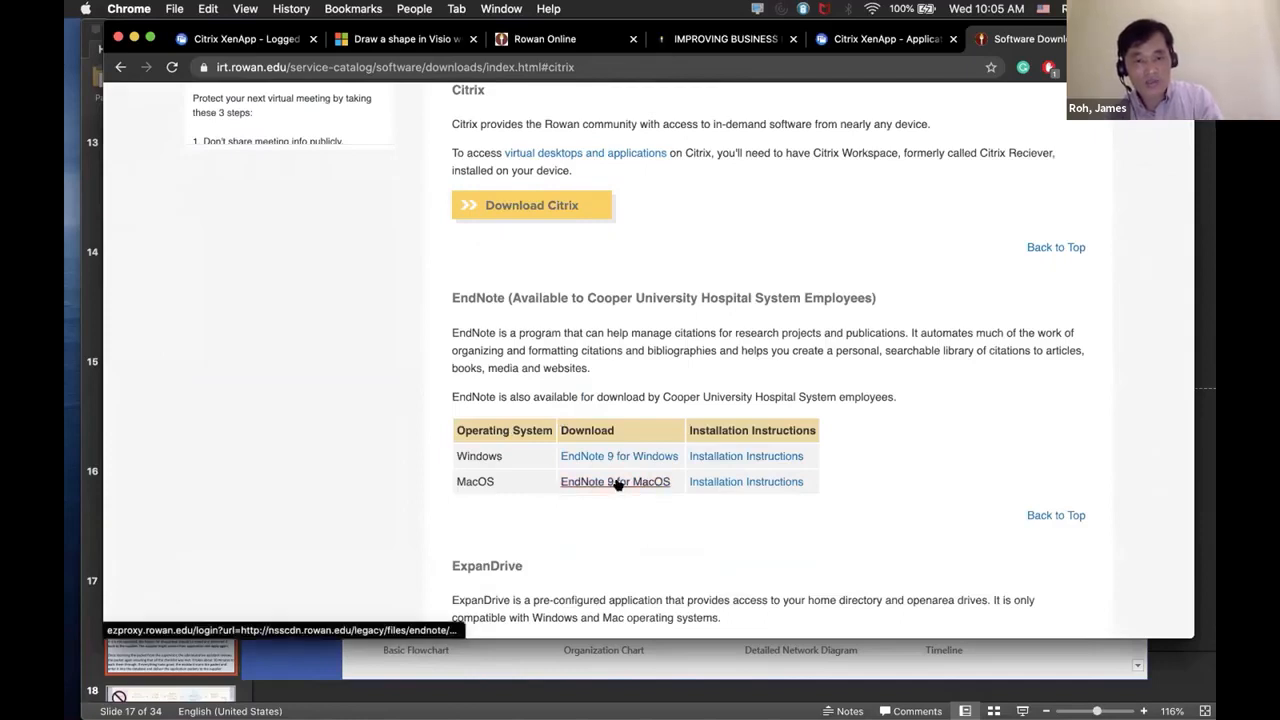
Download the Citrix Workspace app for Mac from the Citrix site and open the downloaded .dmg file.
{"action": "left_click", "coordinate": [515, 207]}
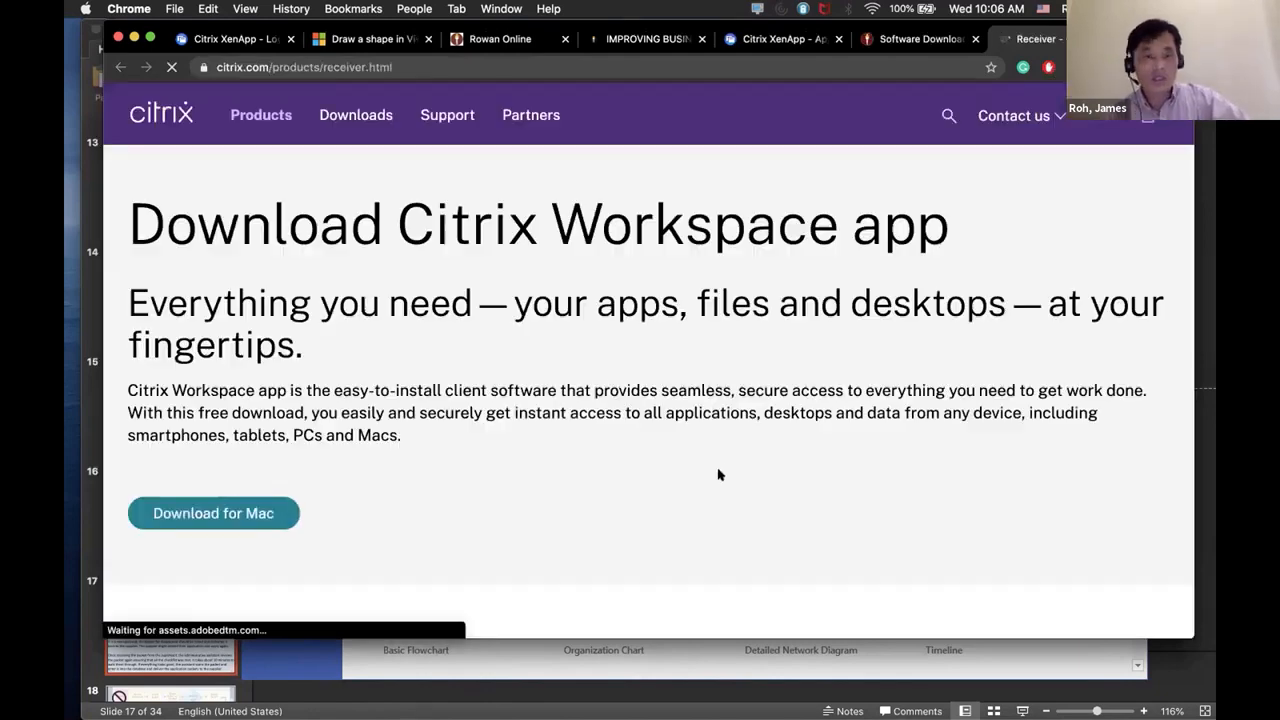
{"action": "left_click", "coordinate": [222, 516]}
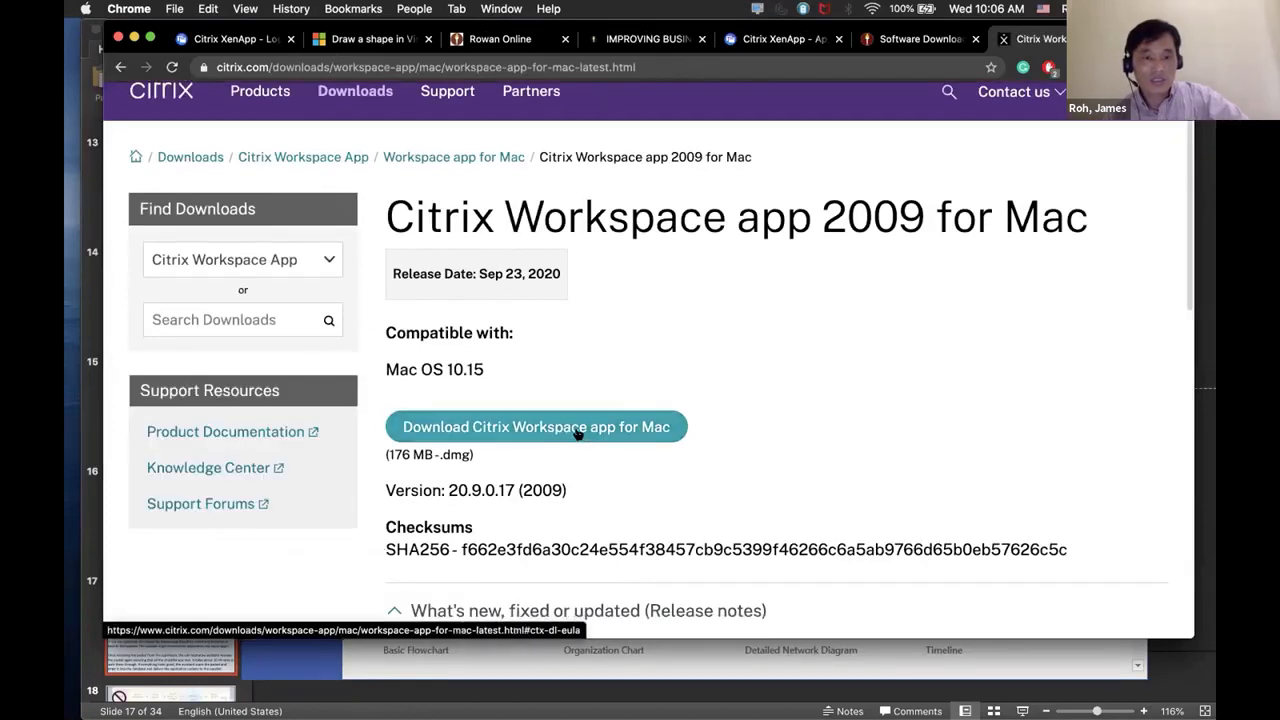
{"action": "left_click", "coordinate": [578, 432]}
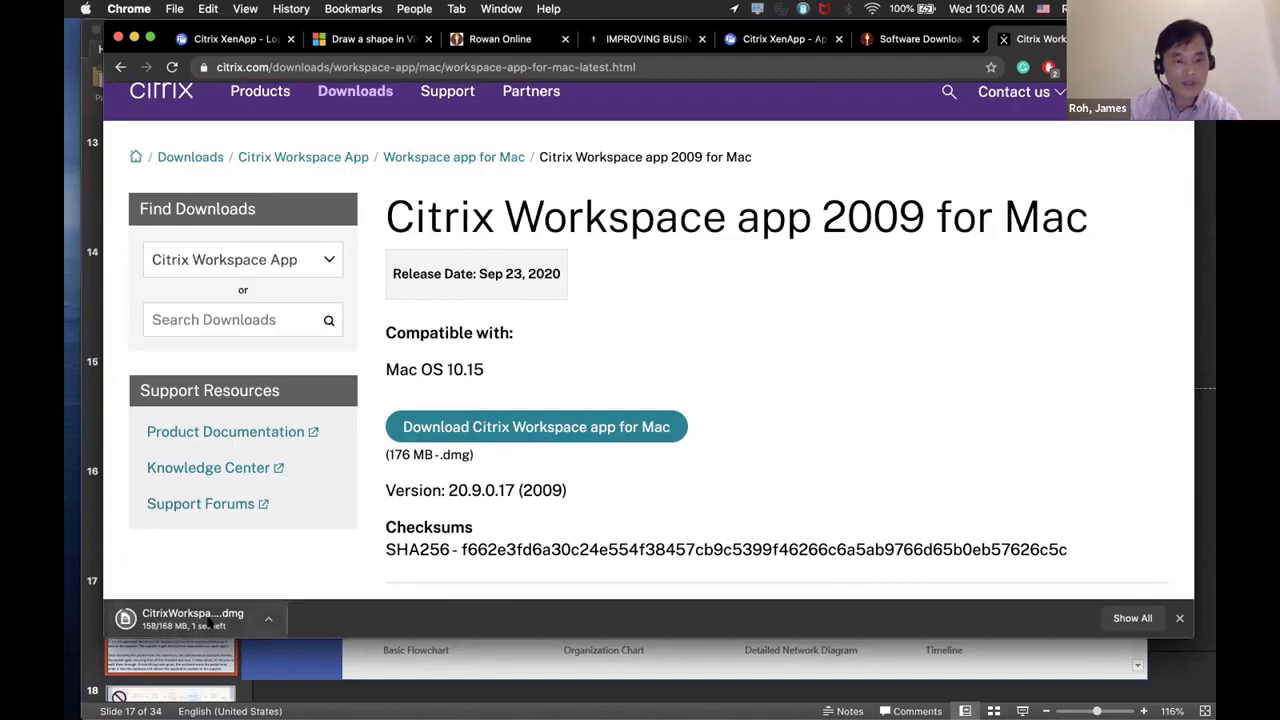
{"action": "left_click", "coordinate": [208, 620]}
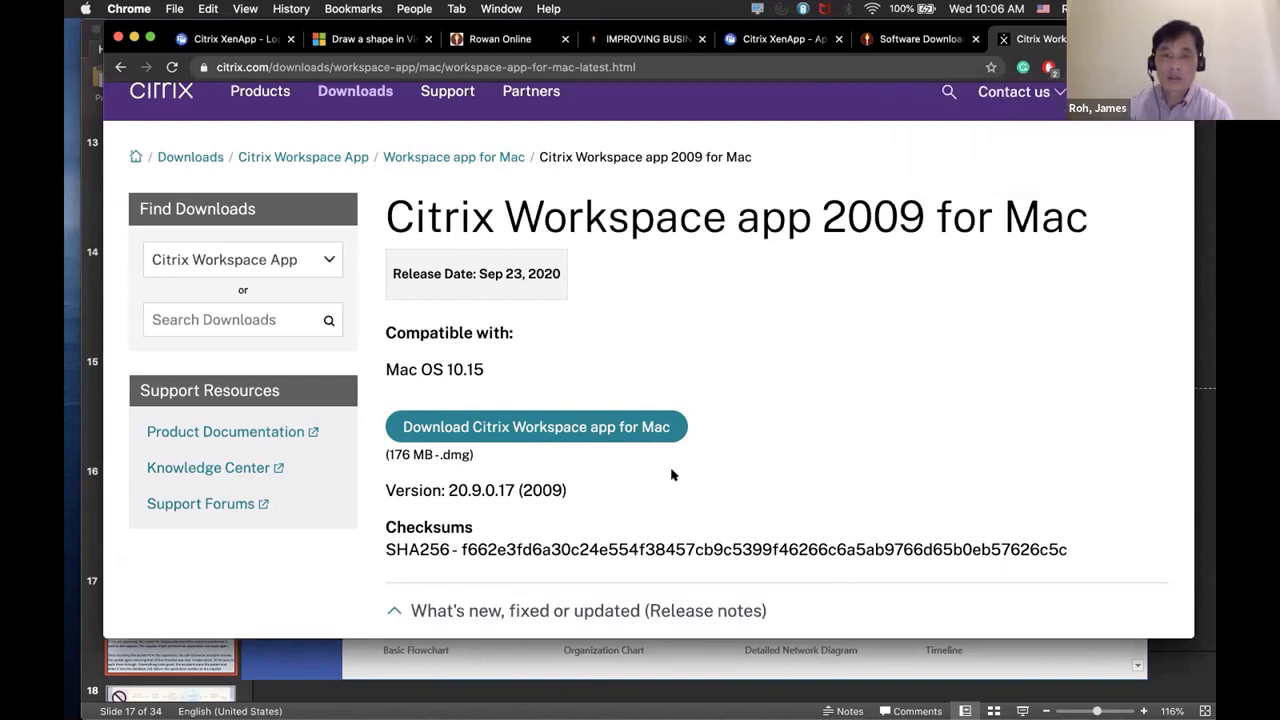
Bring the Citrix Workspace disk image window to the front and launch Install Citrix Workspace.
{"action": "key", "text": "ctrl+Up"}
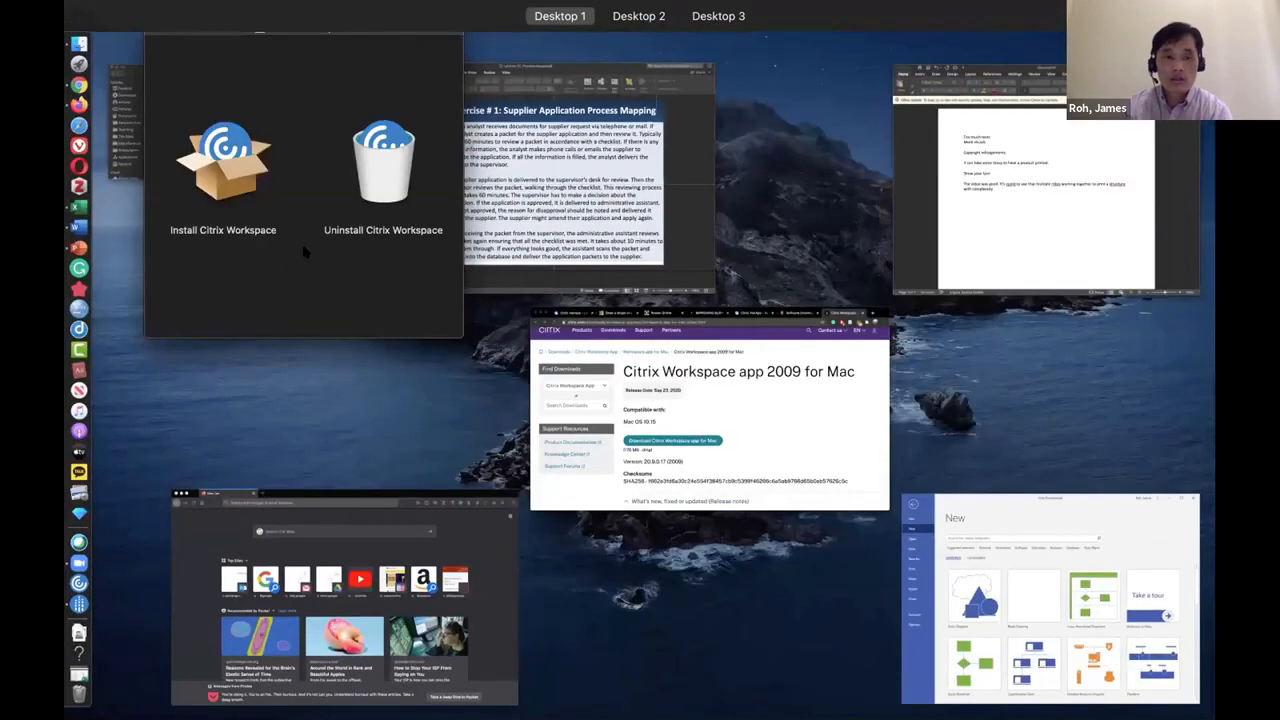
{"action": "left_click", "coordinate": [305, 250]}
{"action": "left_click", "coordinate": [226, 152]}
{"action": "double_click", "coordinate": [226, 152]}
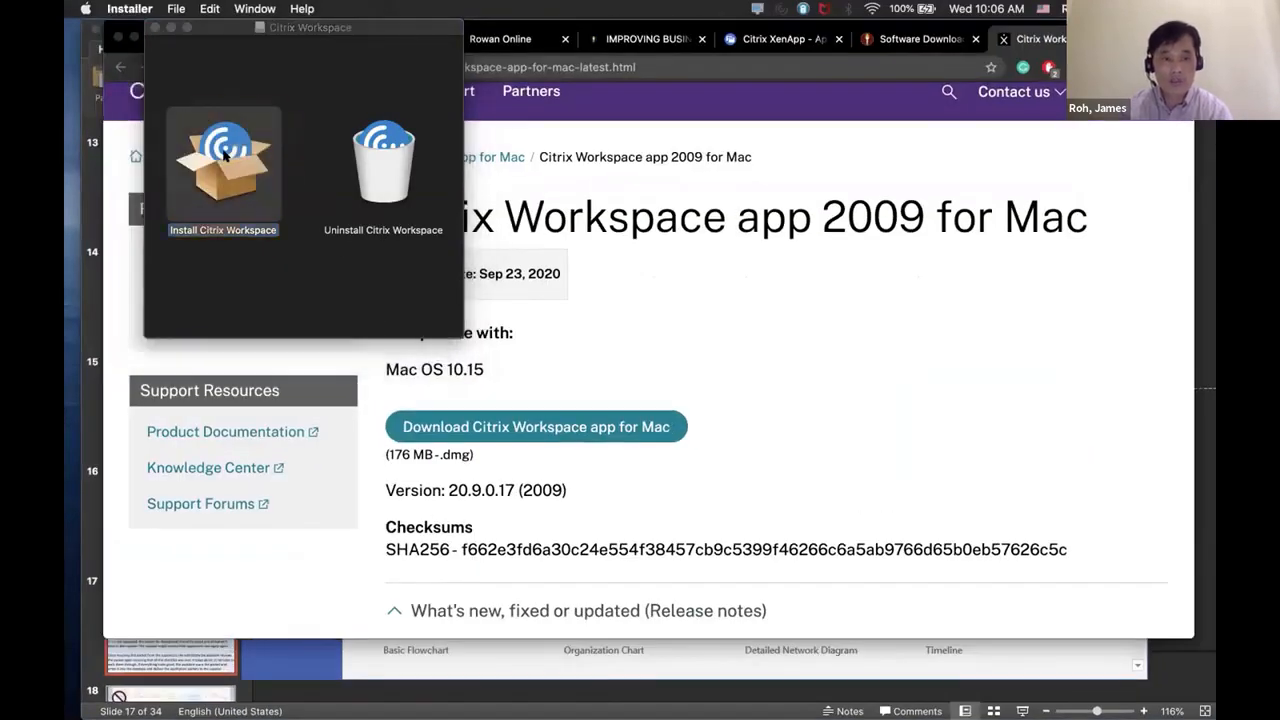
Allow the installer to run, proceed past the introduction and agree to the software license agreement.
{"action": "left_click", "coordinate": [767, 257]}
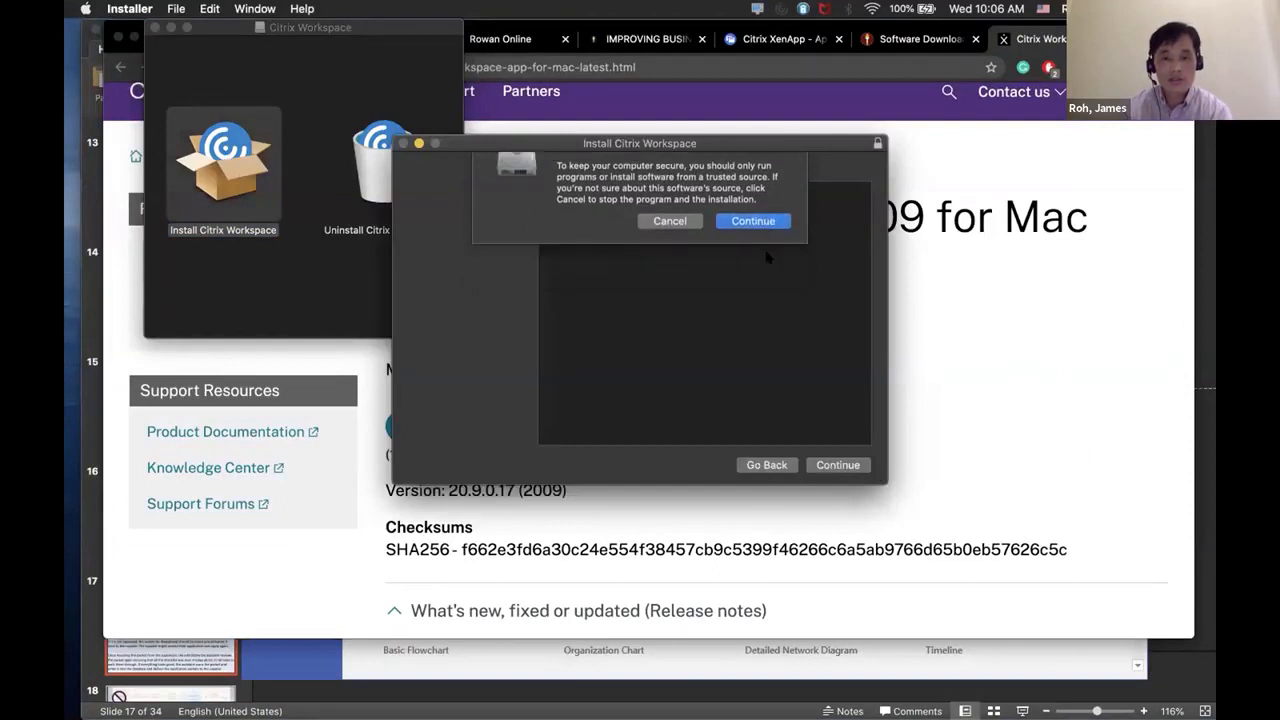
{"action": "left_click", "coordinate": [838, 465]}
{"action": "left_click", "coordinate": [838, 465]}
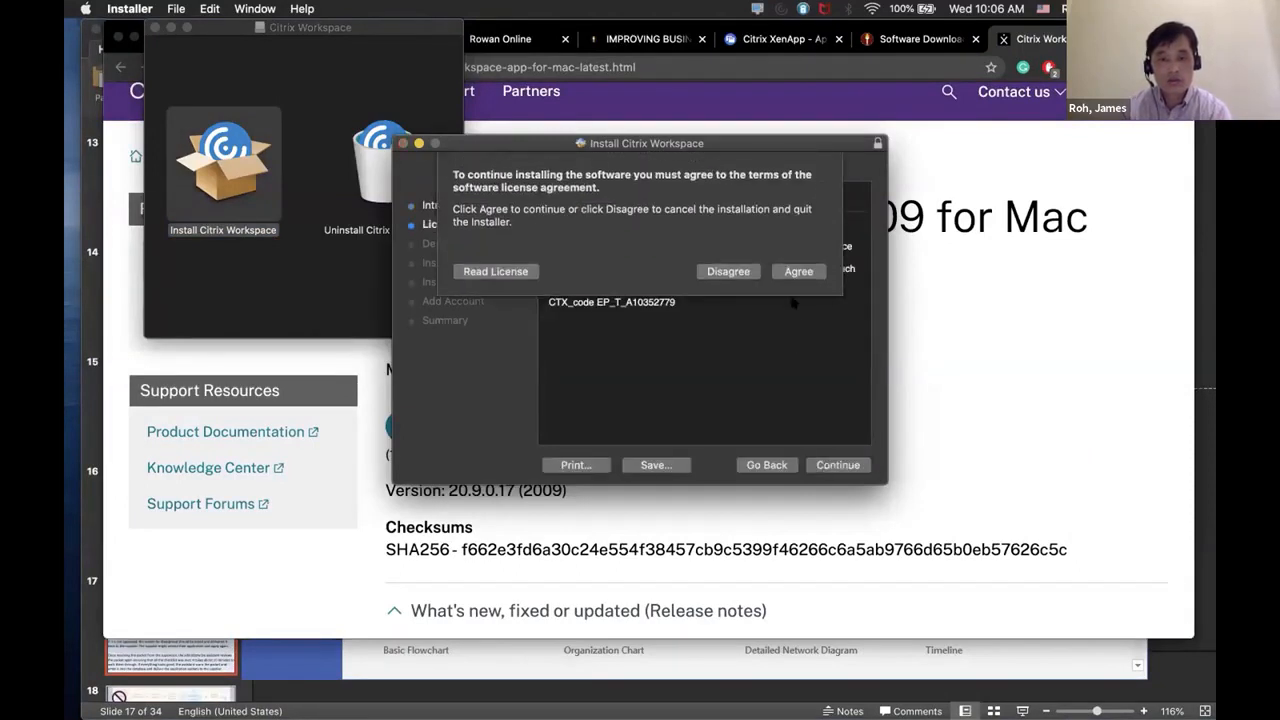
{"action": "left_click", "coordinate": [797, 272]}
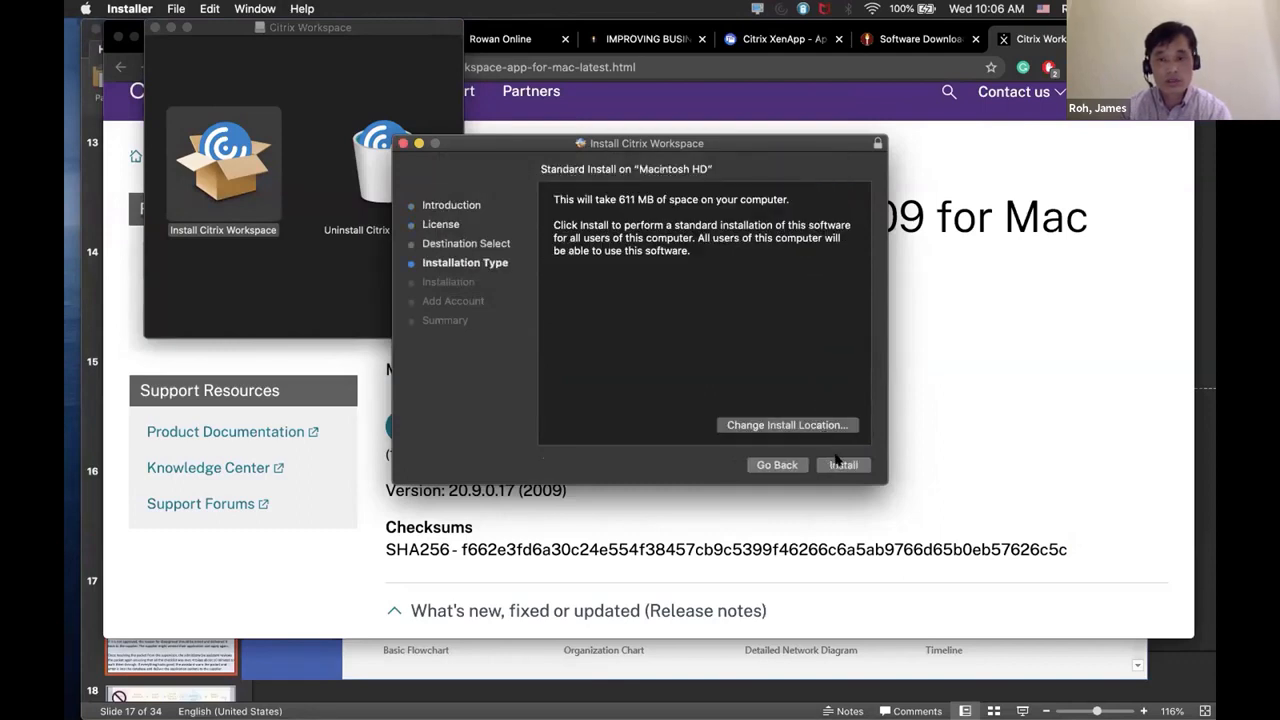
Start the standard installation on Macintosh HD and authorize it with the computer account password.
{"action": "left_click", "coordinate": [840, 464]}
{"action": "left_click", "coordinate": [748, 236]}
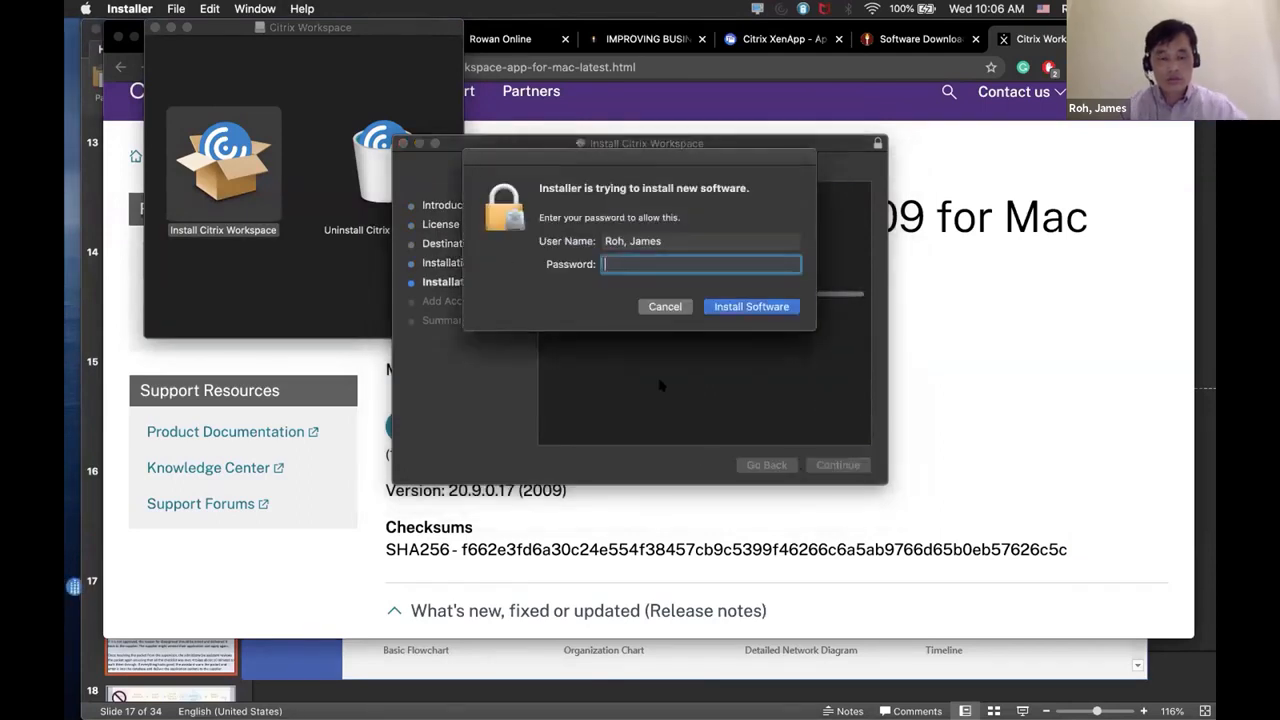
{"action": "type", "text": "****************"}
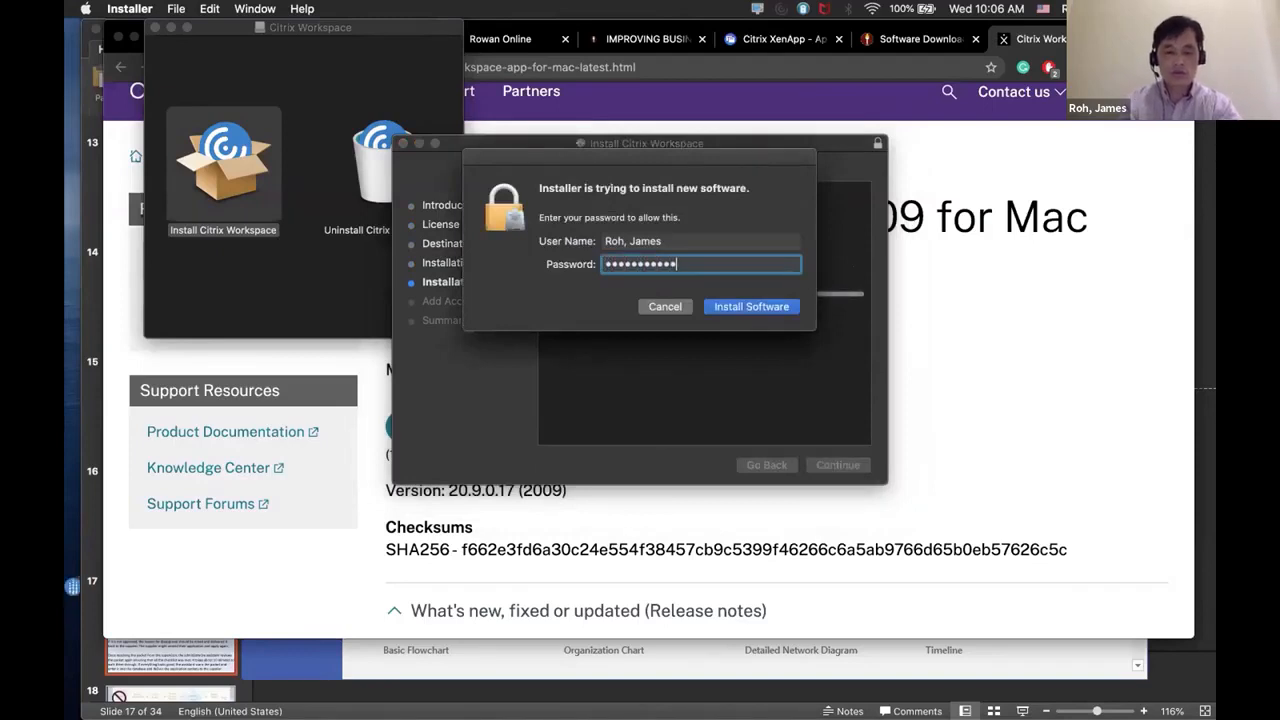
{"action": "key", "text": "Return"}
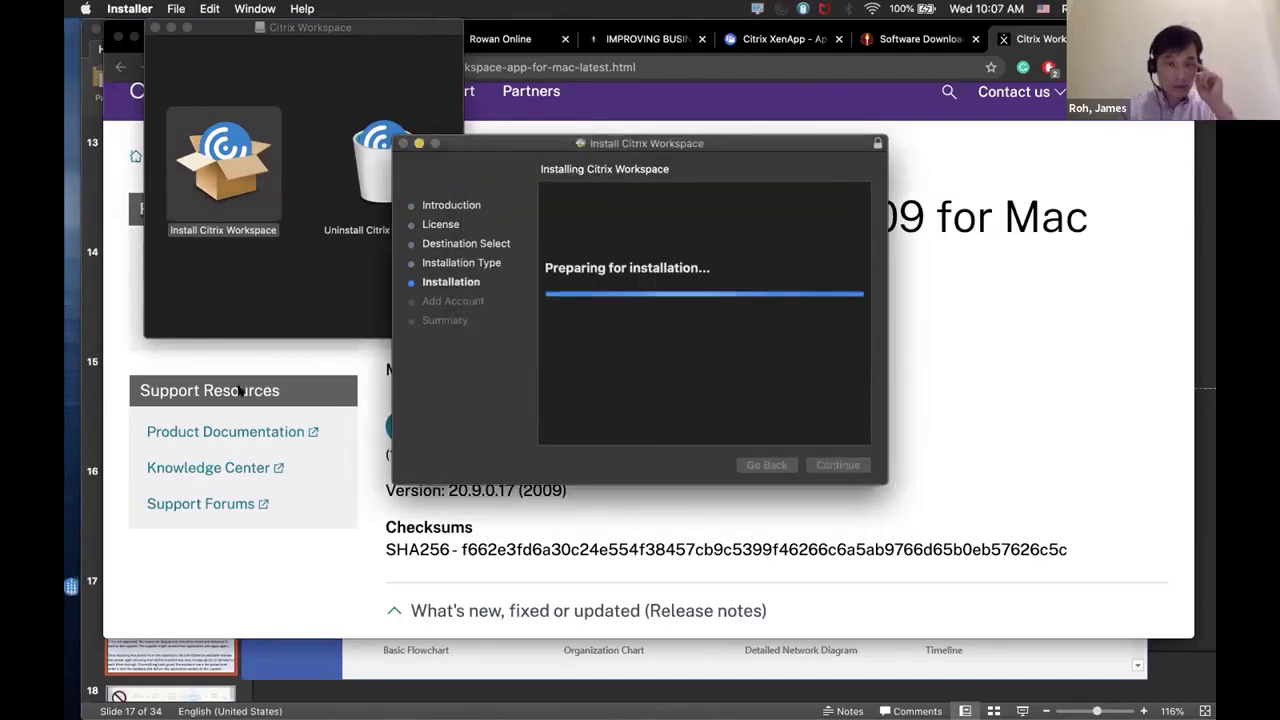
Turn off the Add Account option in the installer and move its window aside.
{"action": "mouse_move", "coordinate": [74, 582]}
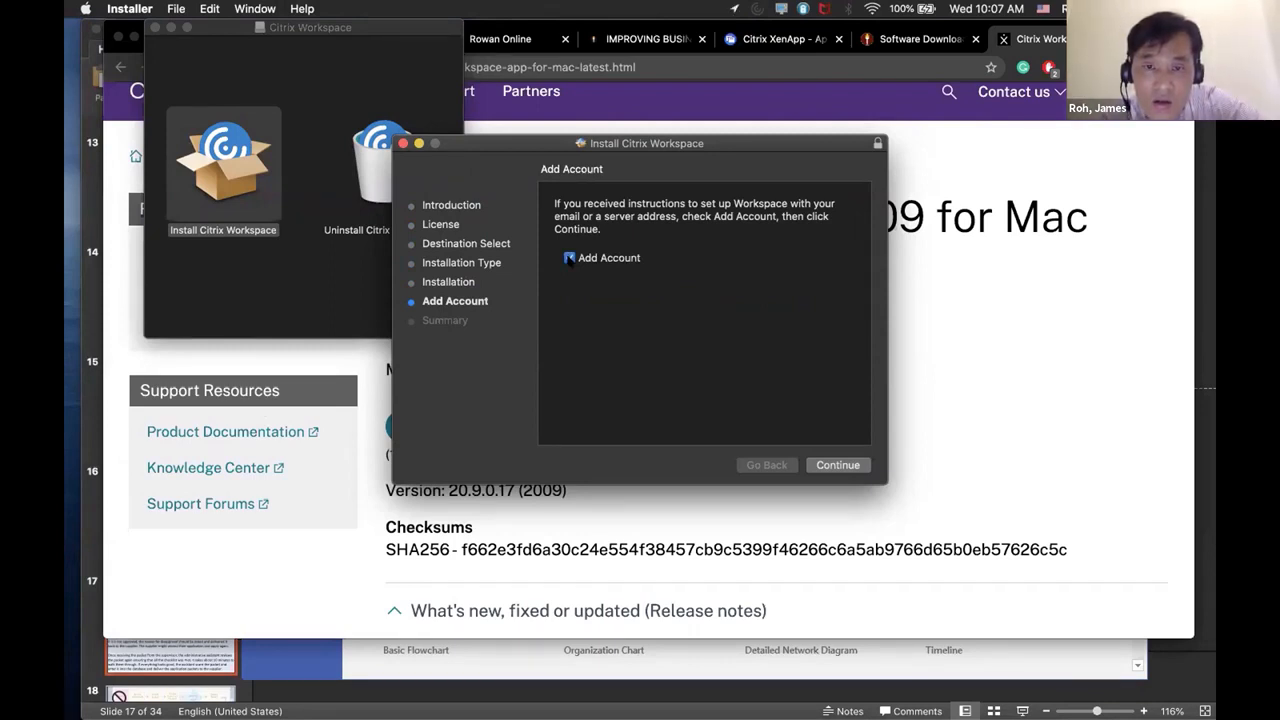
{"action": "left_click", "coordinate": [569, 258]}
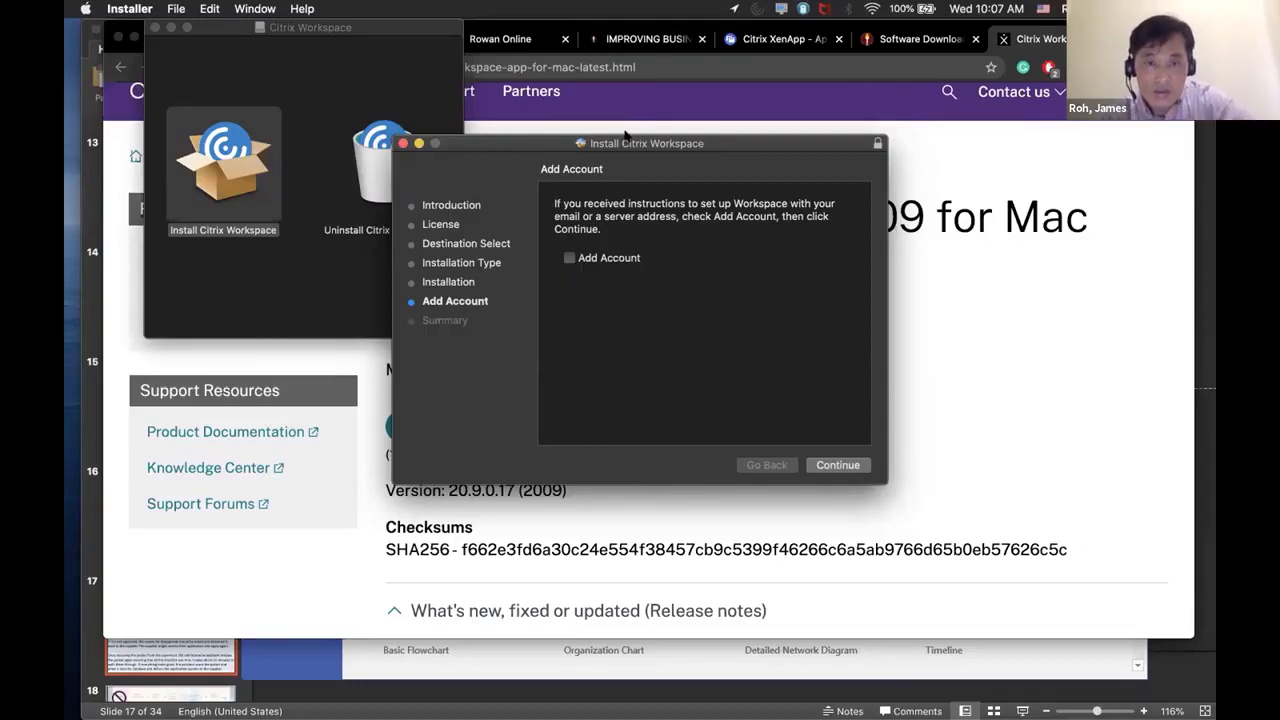
{"action": "left_click_drag", "start_coordinate": [698, 142], "coordinate": [929, 58]}
{"action": "left_click", "coordinate": [531, 371]}
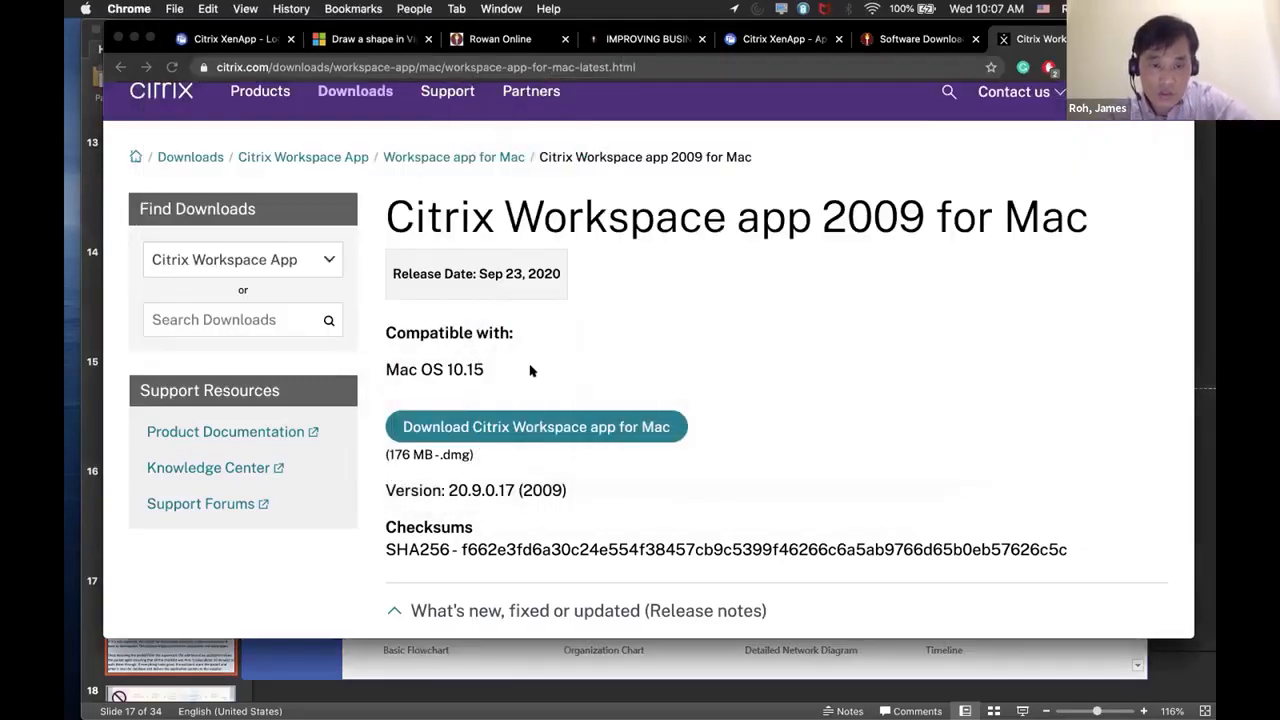
{"action": "scroll", "coordinate": [531, 371], "scroll_direction": "up", "scroll_amount": 1}
{"action": "scroll", "coordinate": [531, 371], "scroll_direction": "down", "scroll_amount": 5}
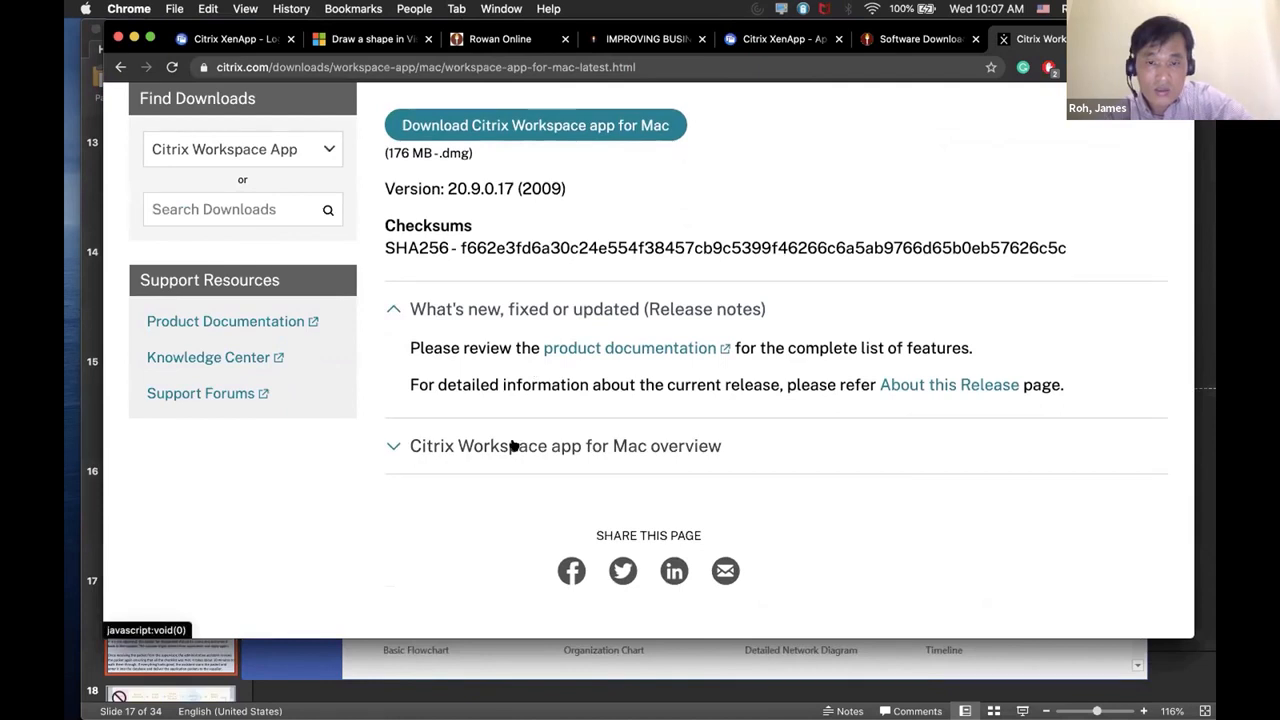
{"action": "scroll", "coordinate": [512, 446], "scroll_direction": "up", "scroll_amount": 5}
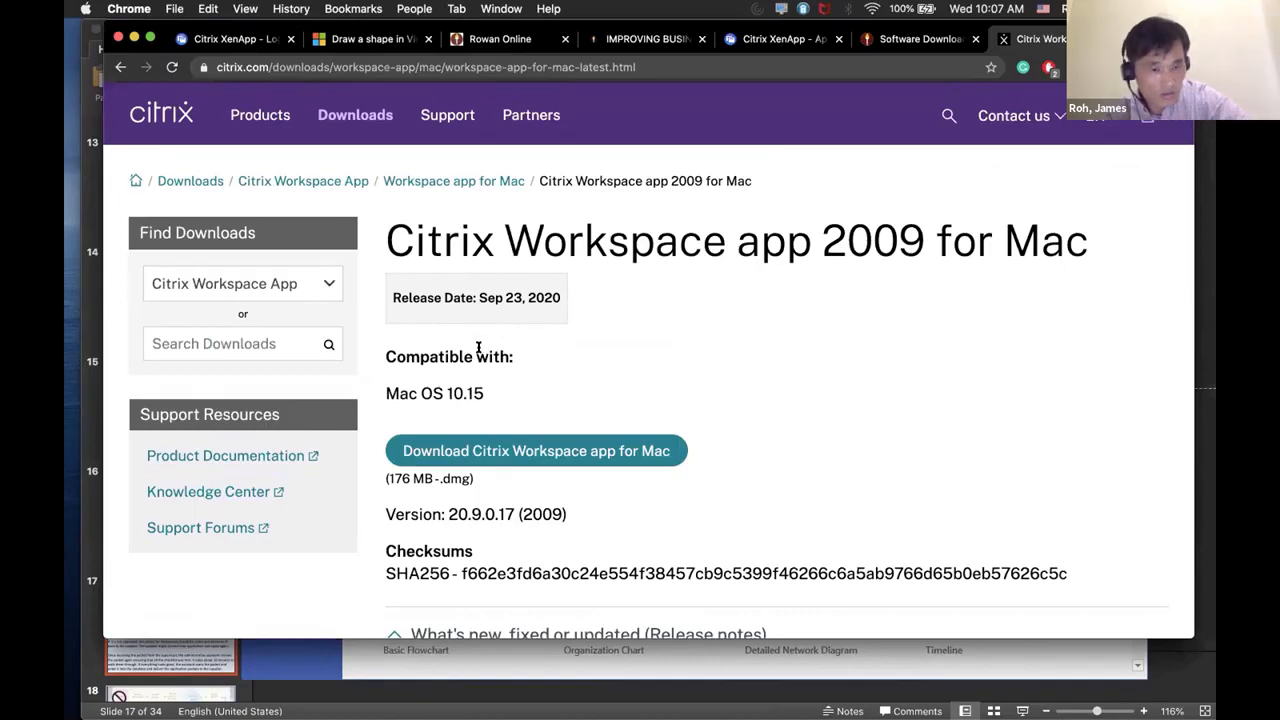
Return to the installer, finish without adding an account, and close it with the installer moved to the Trash.
{"action": "left_click_drag", "start_coordinate": [1161, 28], "coordinate": [1143, 186]}
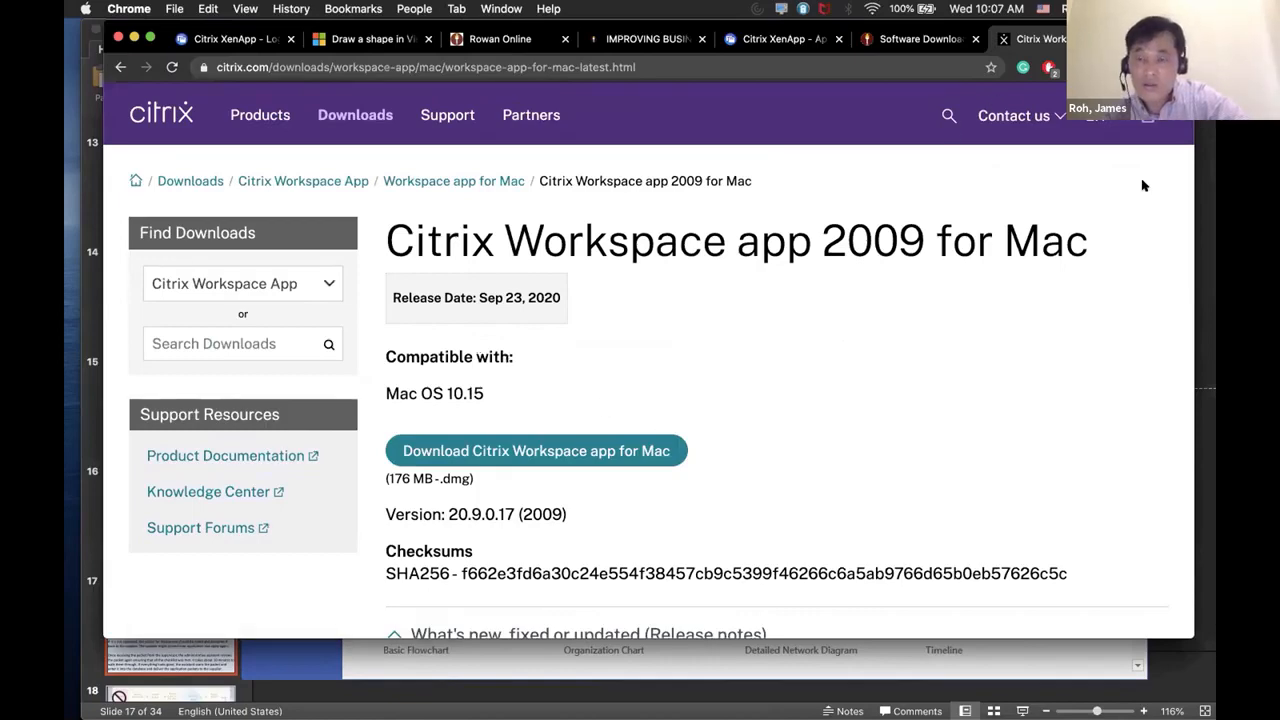
{"action": "left_click", "coordinate": [1040, 93]}
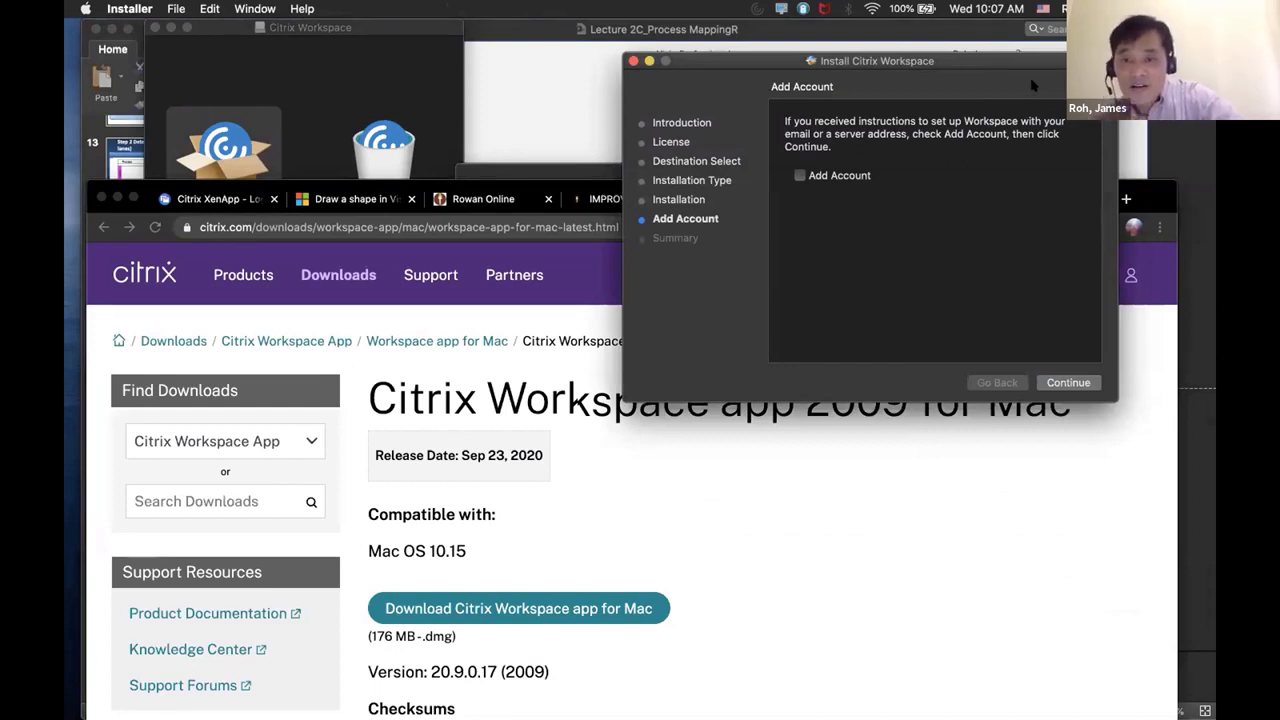
{"action": "left_click", "coordinate": [1066, 383]}
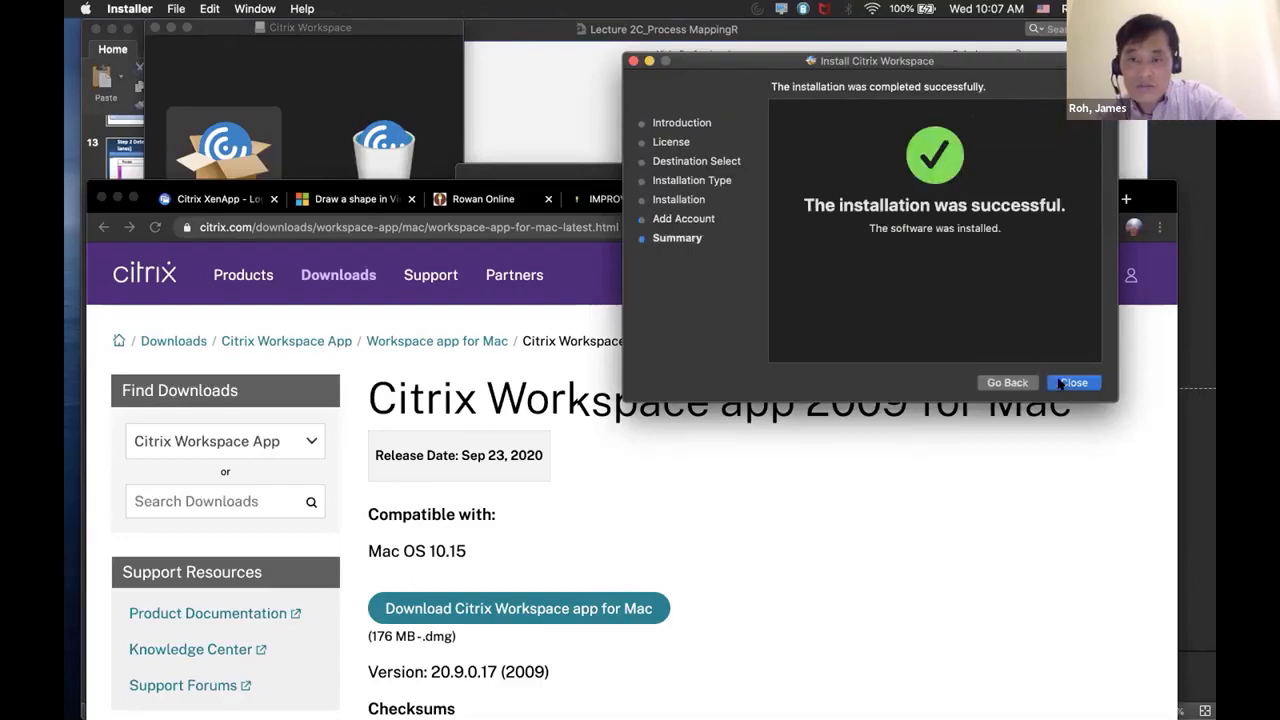
{"action": "left_click", "coordinate": [1062, 383]}
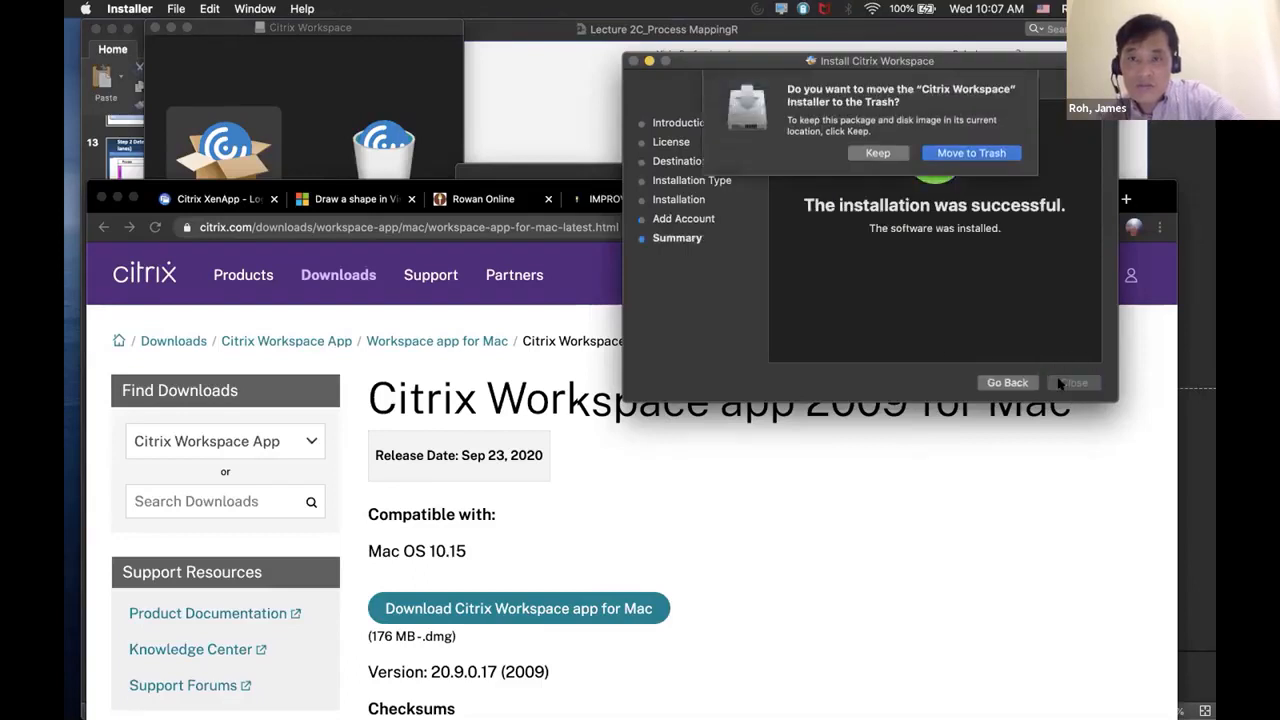
{"action": "left_click", "coordinate": [963, 152]}
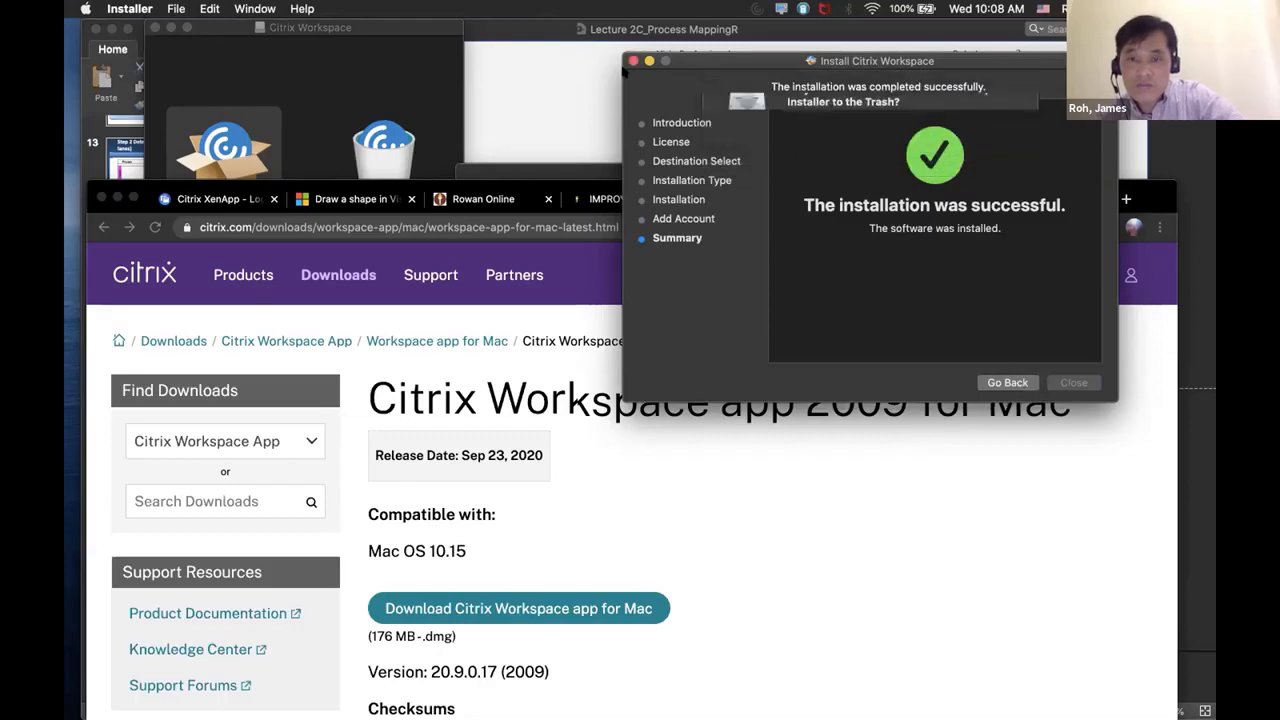
{"action": "left_click", "coordinate": [632, 62]}
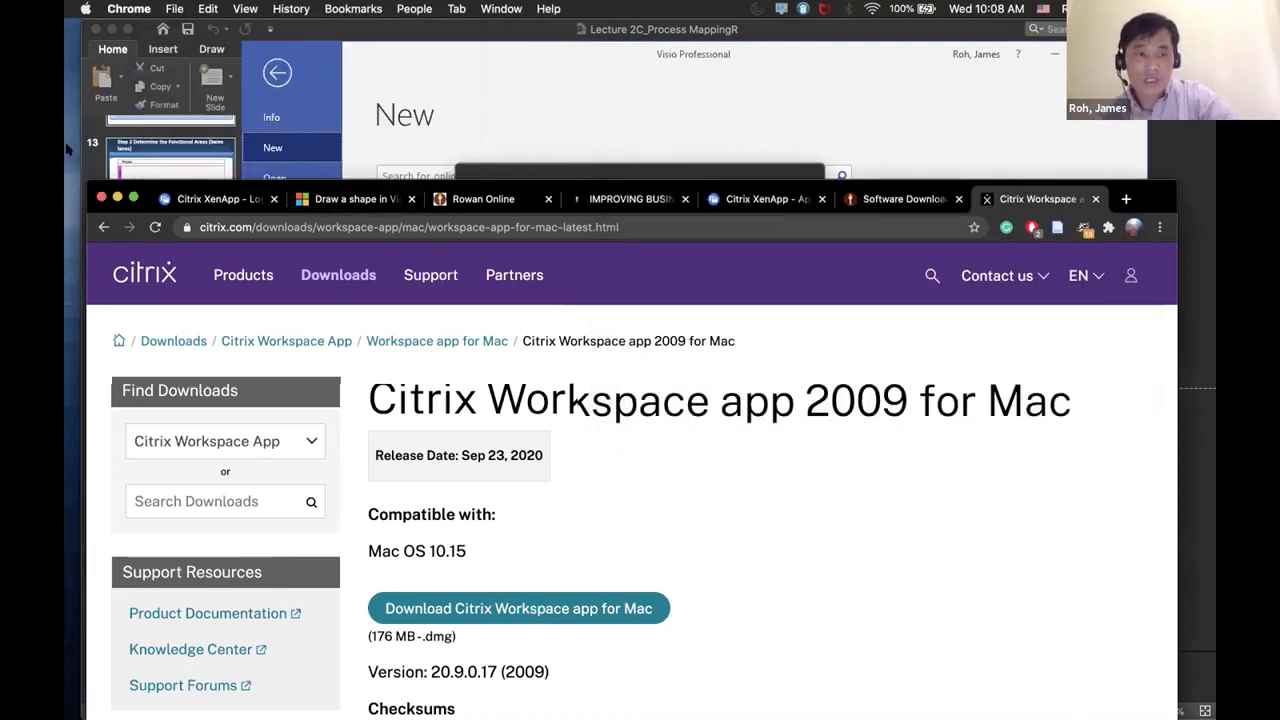
Search the Mac for "citrix" and launch the Citrix Workspace app.
{"action": "mouse_move", "coordinate": [80, 208]}
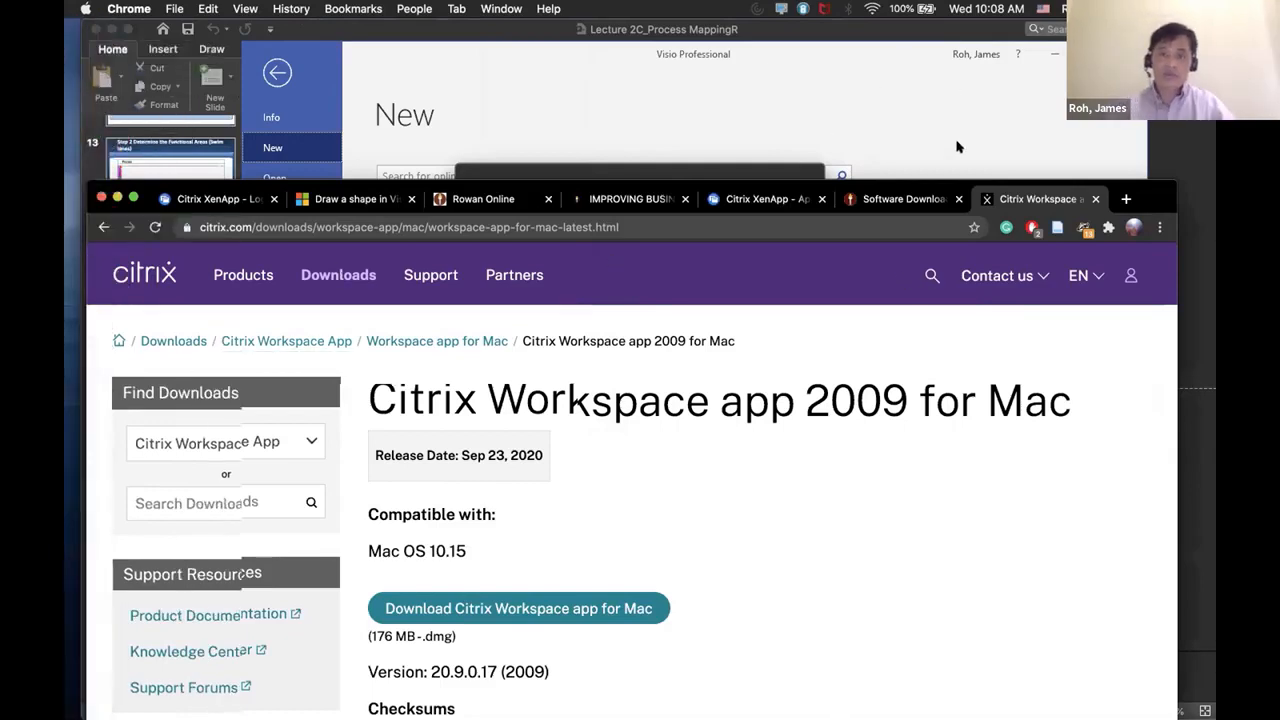
{"action": "key", "text": "super+space"}
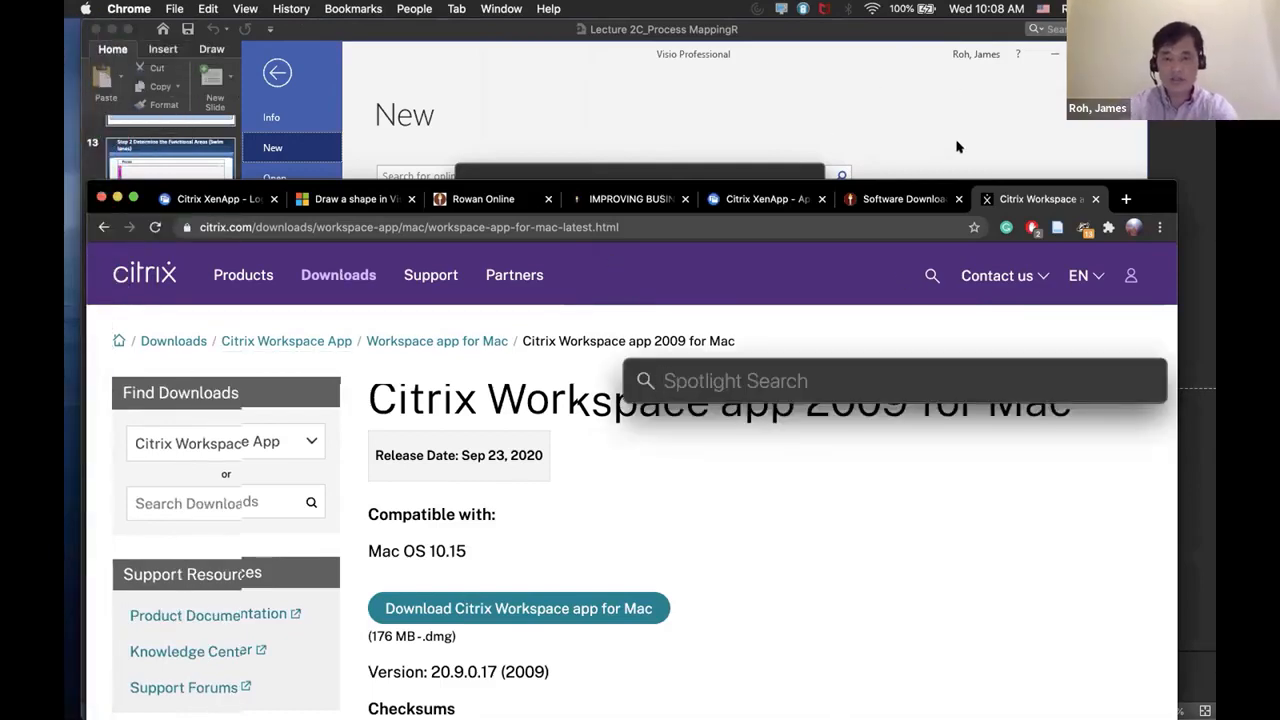
{"action": "type", "text": "citrix"}
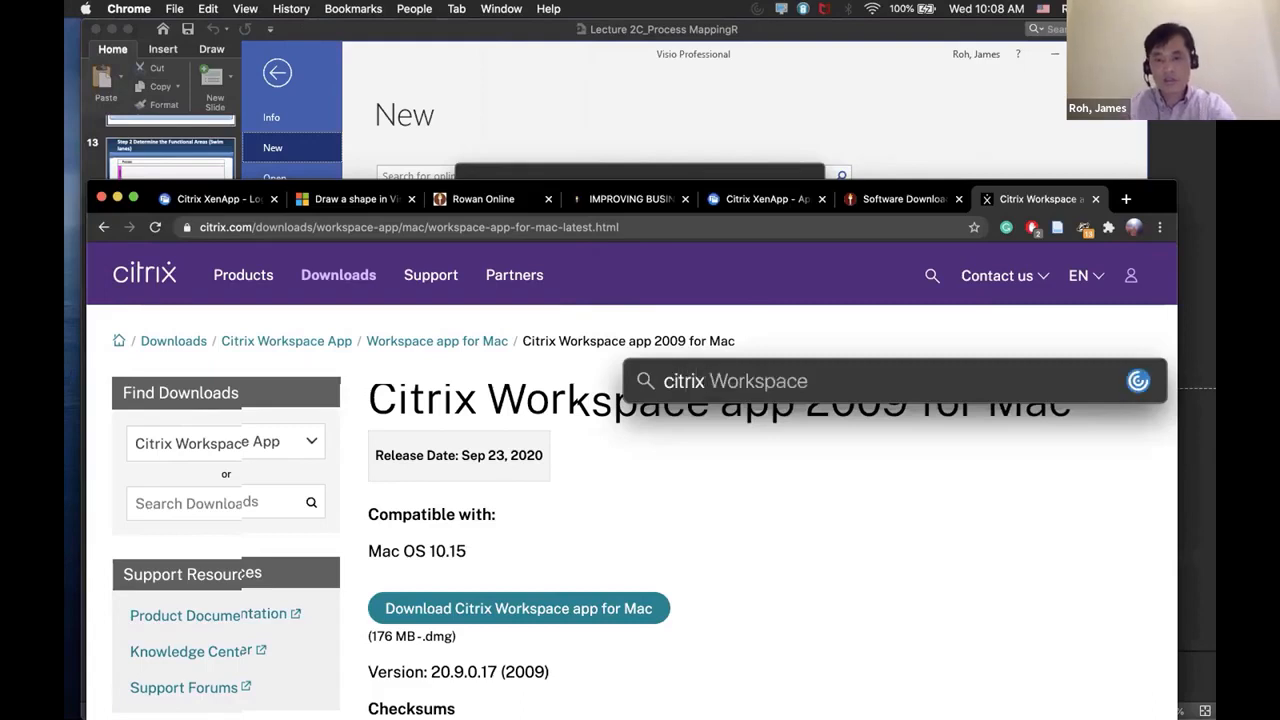
{"action": "key", "text": "Return"}
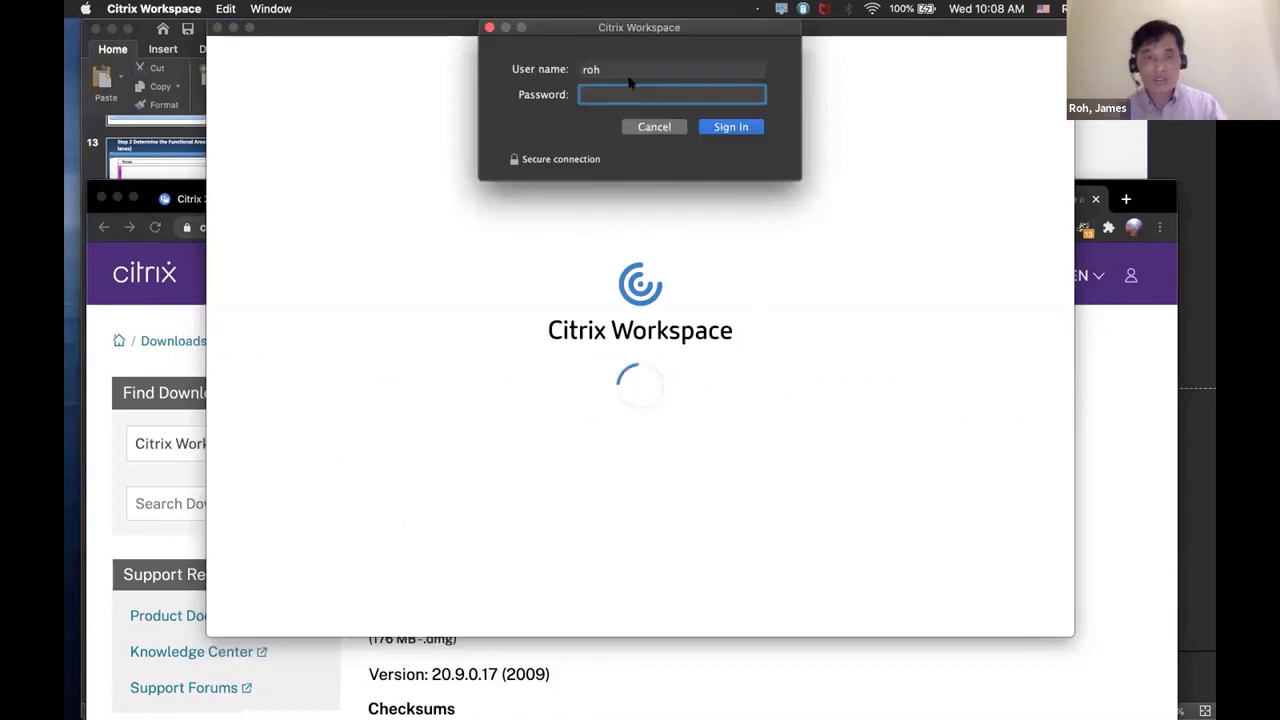
Enter the account password and sign in to Citrix Workspace.
{"action": "type", "text": "••••"}
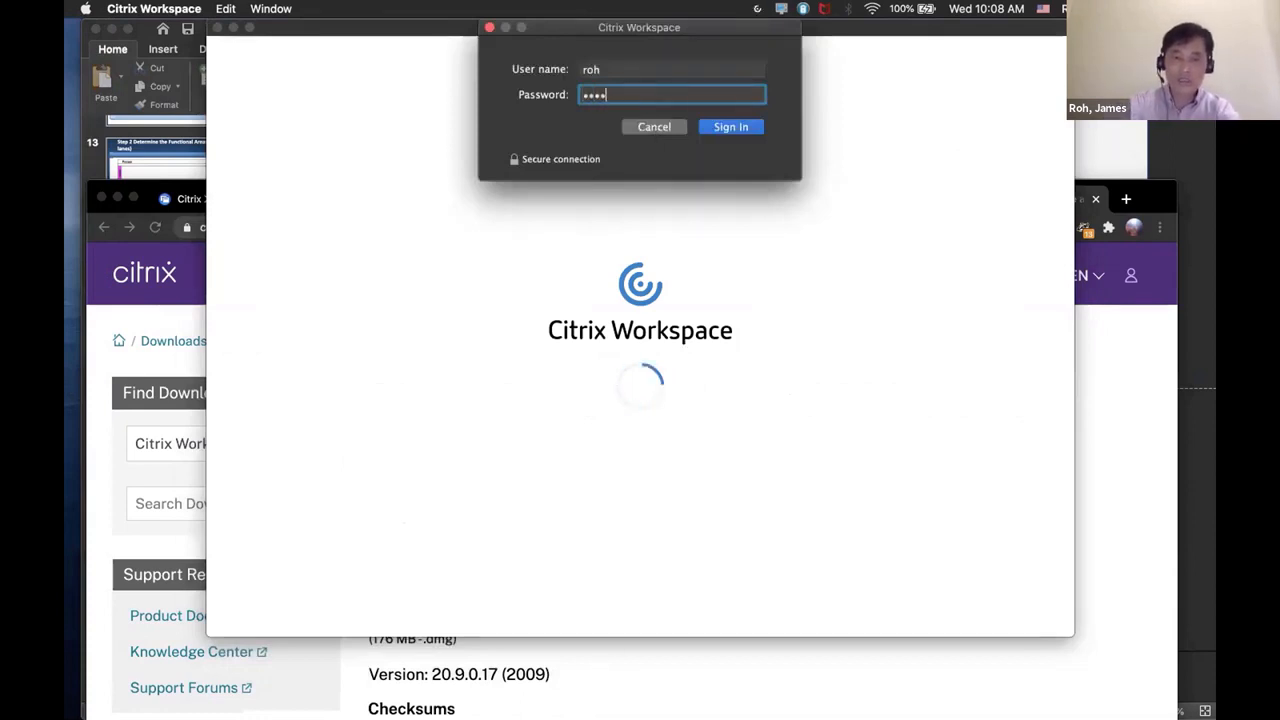
{"action": "type", "text": "•••••••••"}
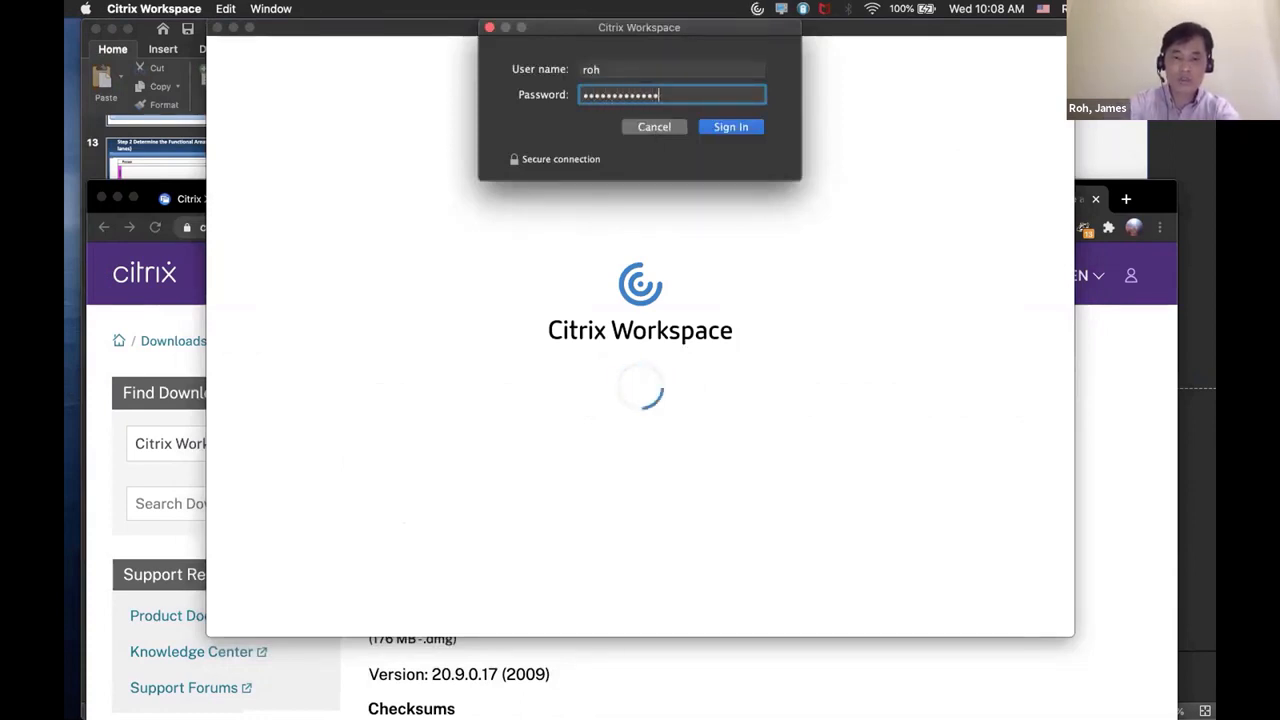
{"action": "type", "text": "••"}
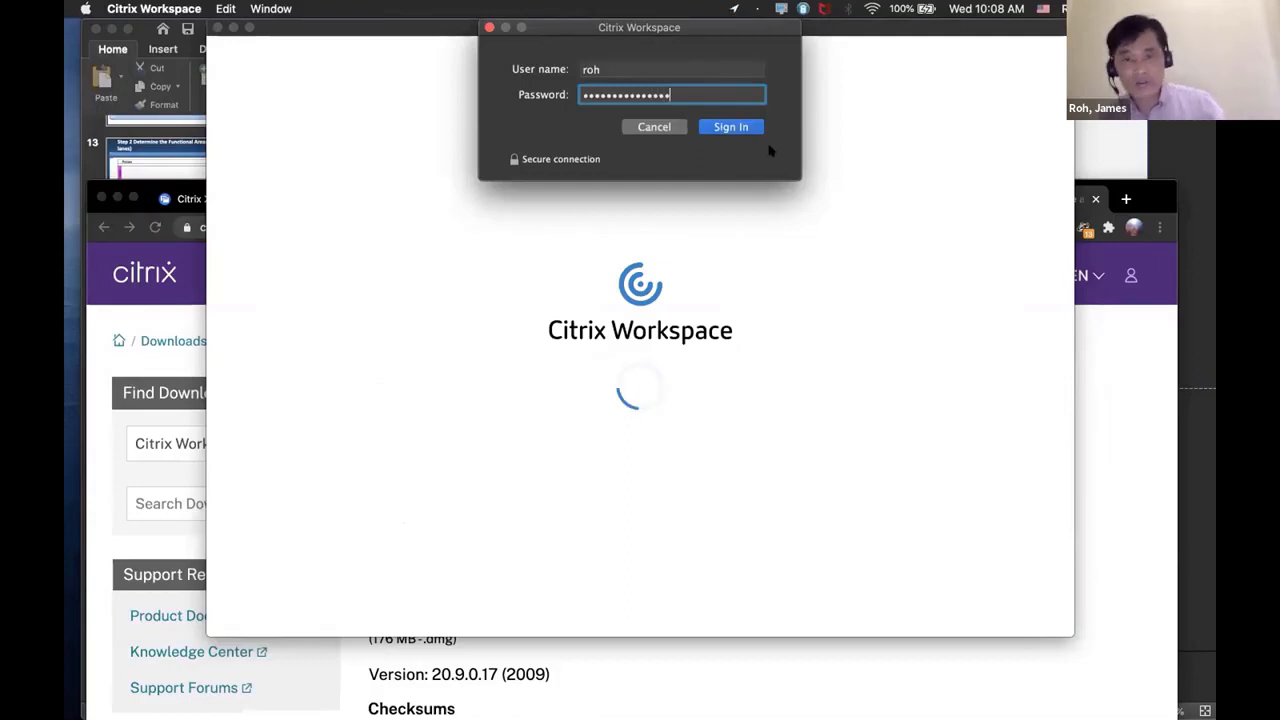
{"action": "left_click", "coordinate": [738, 128]}
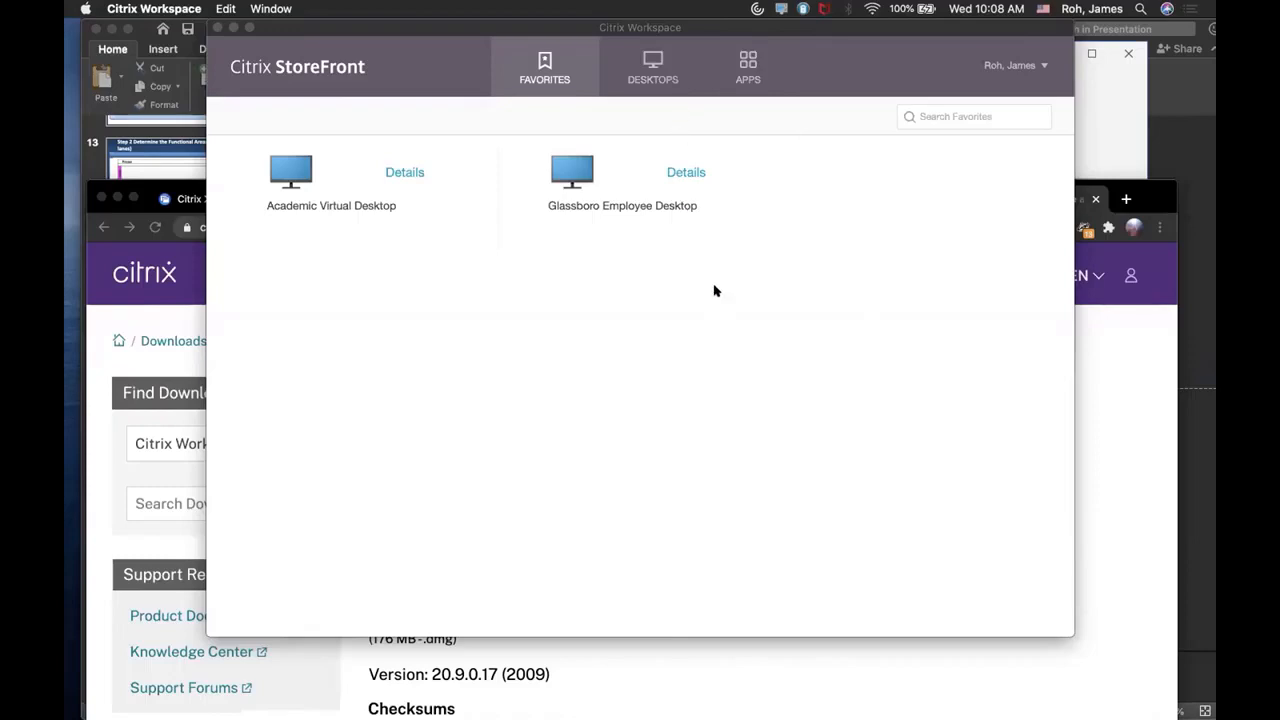
{"action": "left_click", "coordinate": [446, 399]}
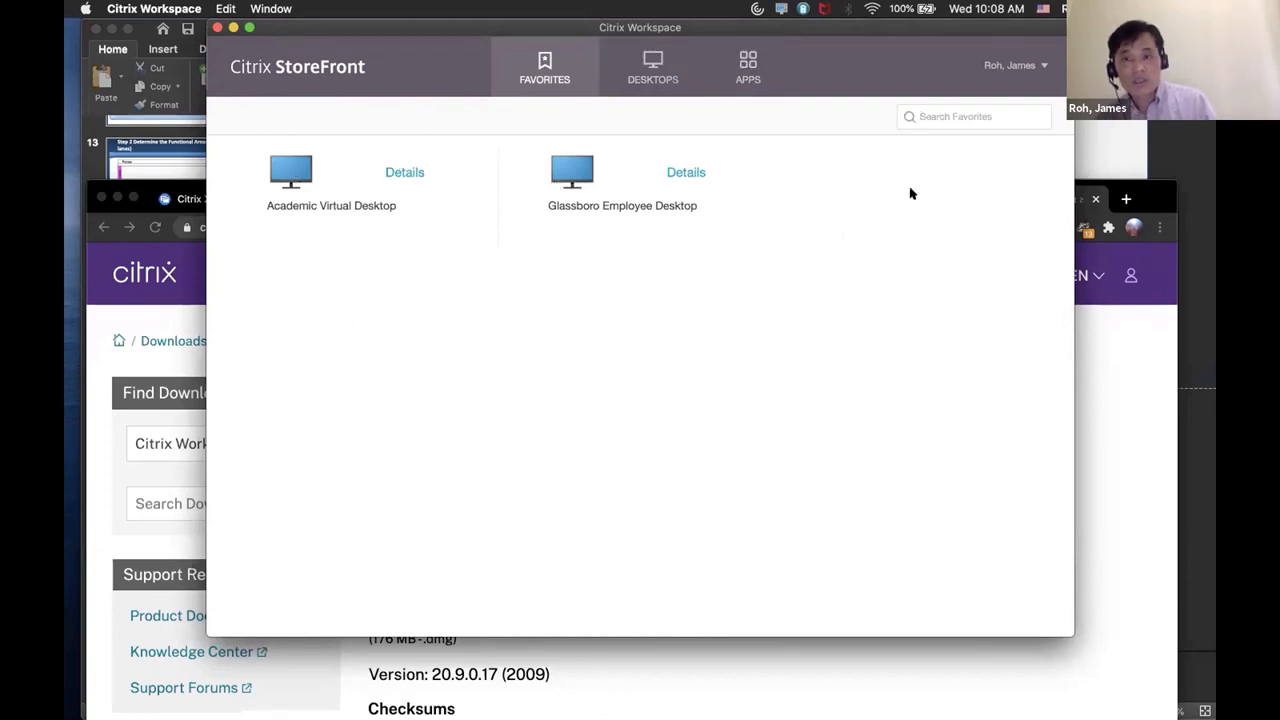
Launch Visio 2019 from the available apps and cancel the request to disconnect or sign out.
{"action": "left_click_drag", "start_coordinate": [1003, 28], "coordinate": [1000, 69]}
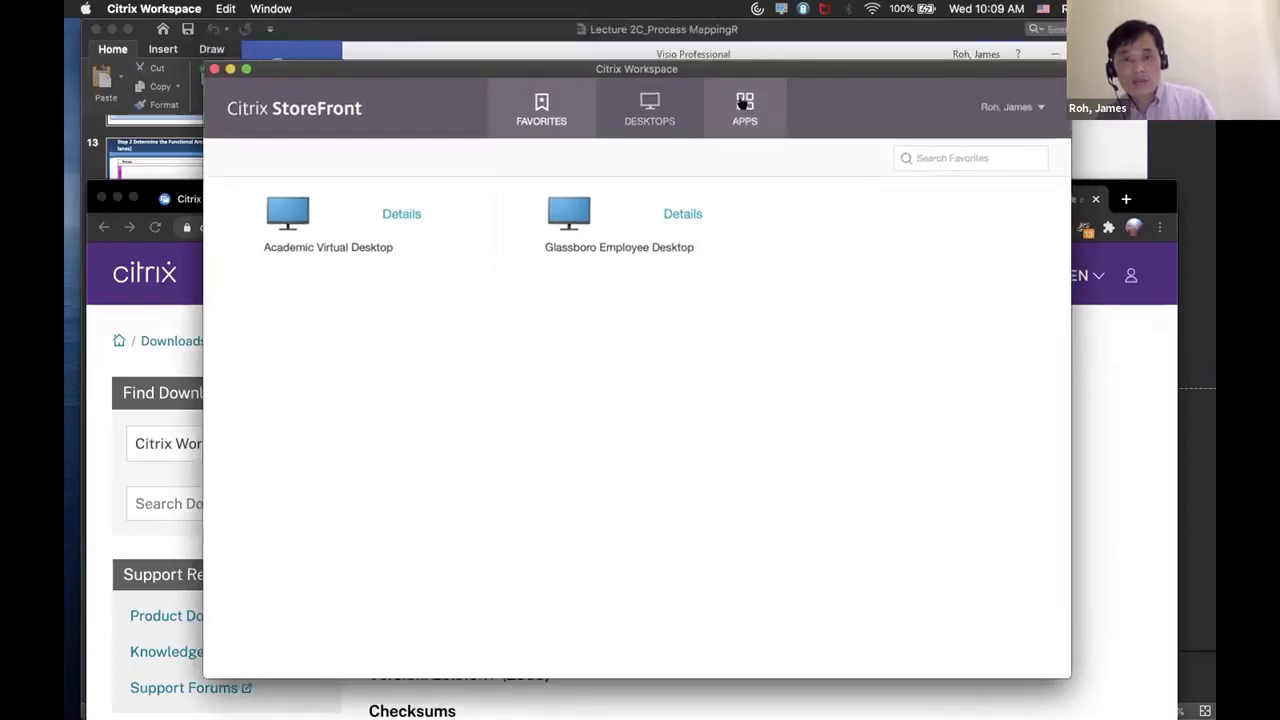
{"action": "left_click", "coordinate": [738, 110]}
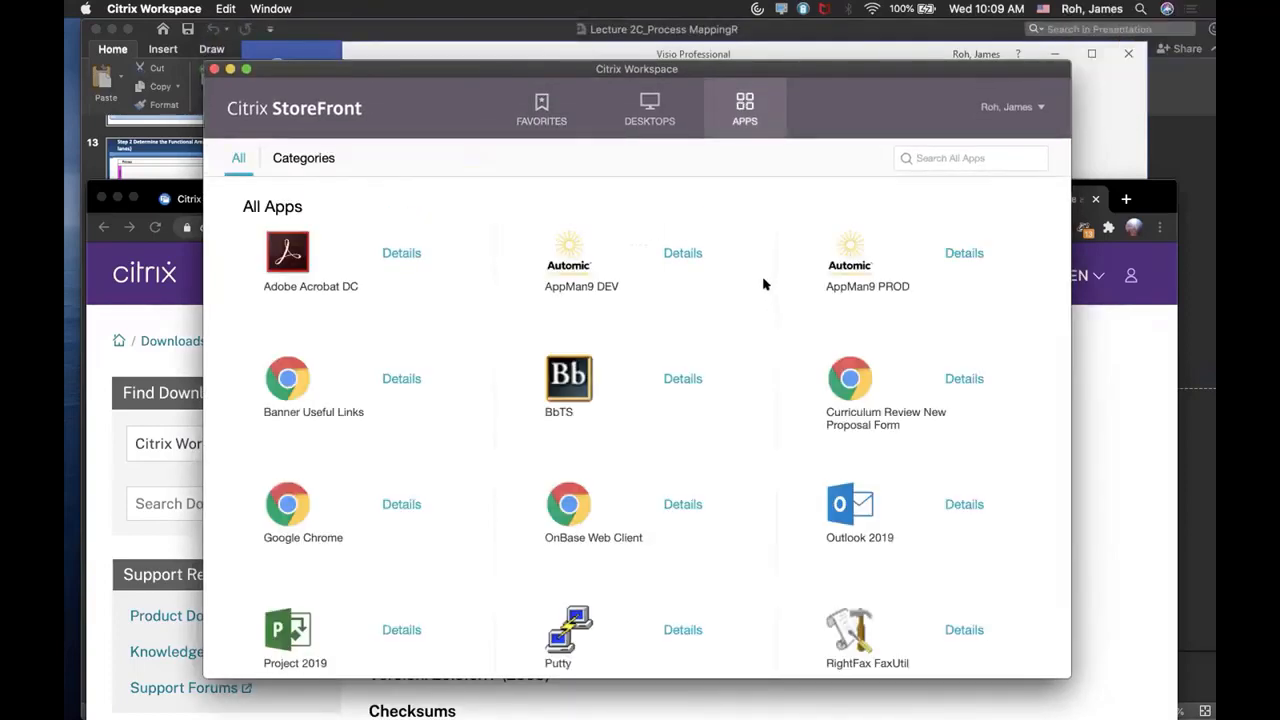
{"action": "left_click_drag", "start_coordinate": [903, 70], "coordinate": [805, 36]}
{"action": "scroll", "coordinate": [614, 538], "scroll_direction": "down", "scroll_amount": 3}
{"action": "scroll", "coordinate": [614, 538], "scroll_direction": "down", "scroll_amount": 3}
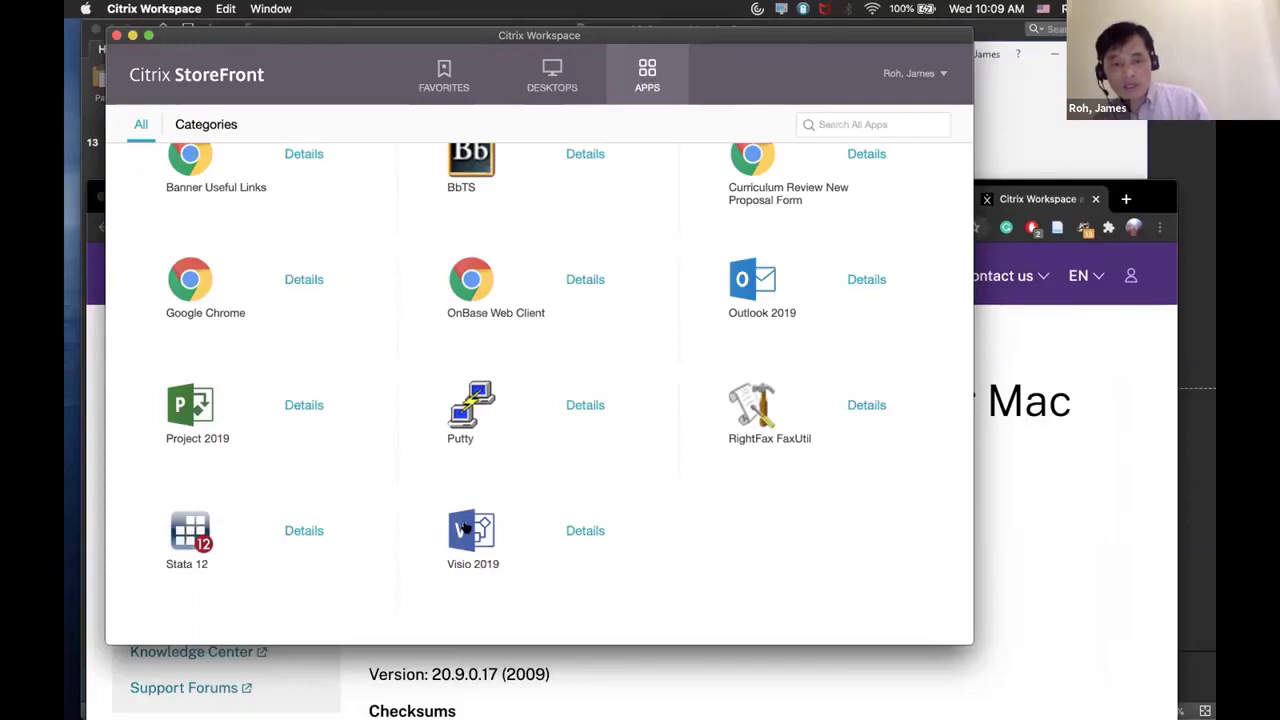
{"action": "left_click", "coordinate": [465, 528]}
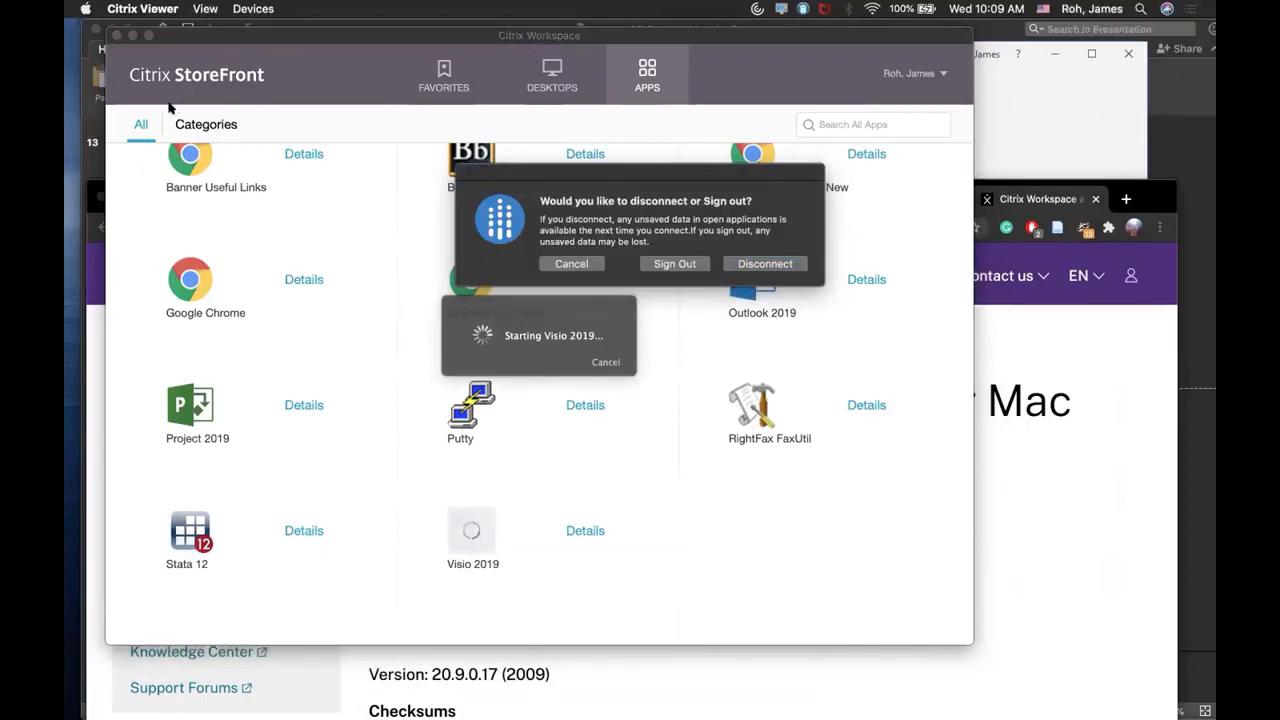
{"action": "left_click", "coordinate": [568, 264]}
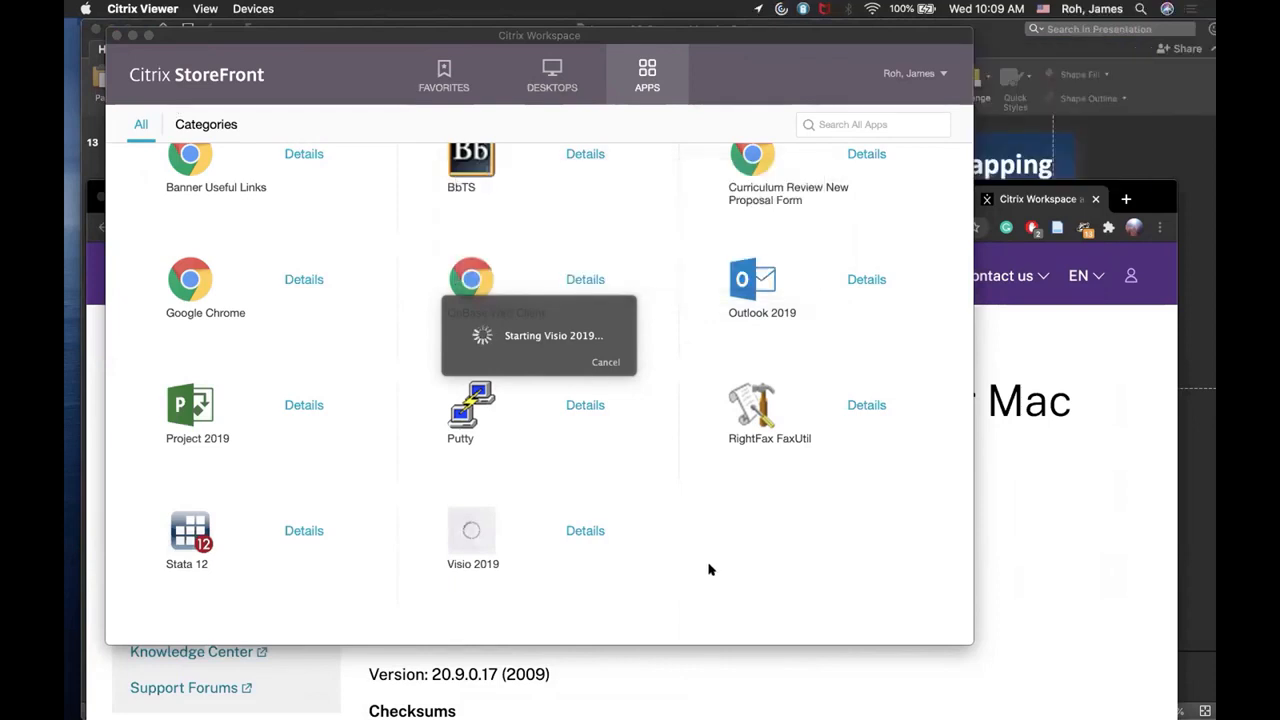
Return to the Citrix Workspace window and look through the Favorites, Desktops and full Apps listings.
{"action": "scroll", "coordinate": [726, 561], "scroll_direction": "up", "scroll_amount": 3}
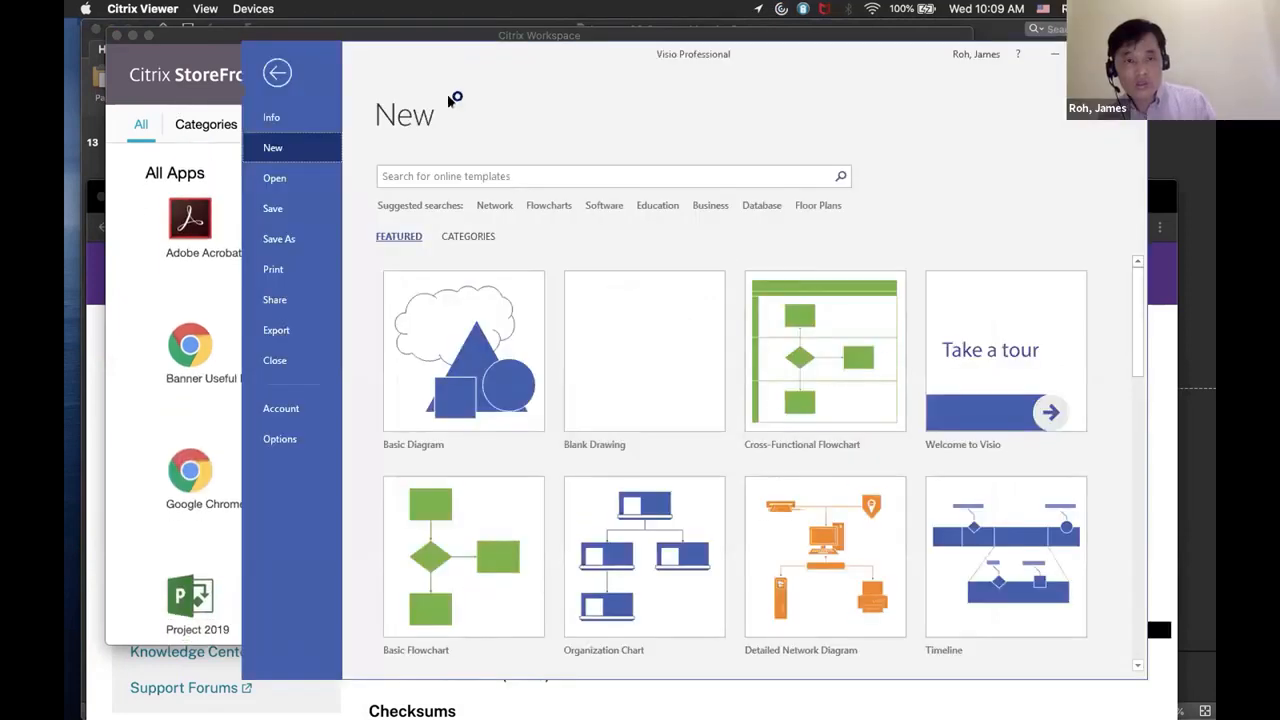
{"action": "left_click", "coordinate": [212, 46]}
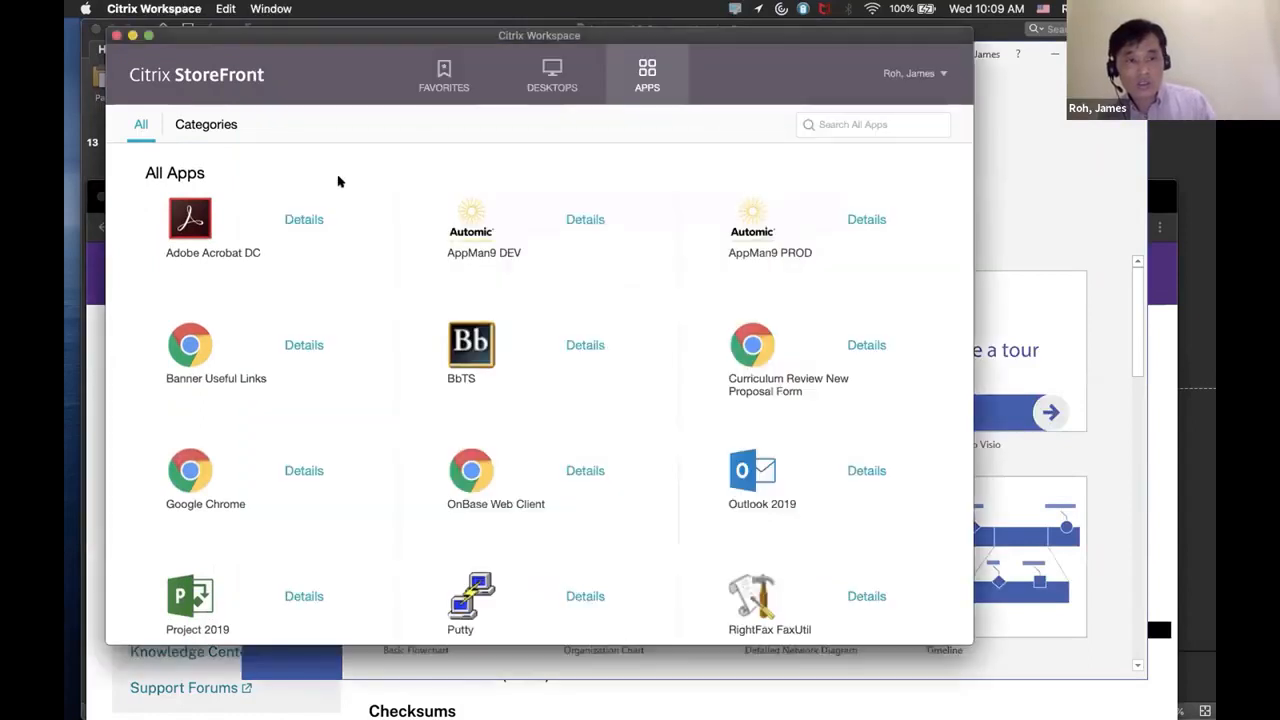
{"action": "left_click", "coordinate": [444, 68]}
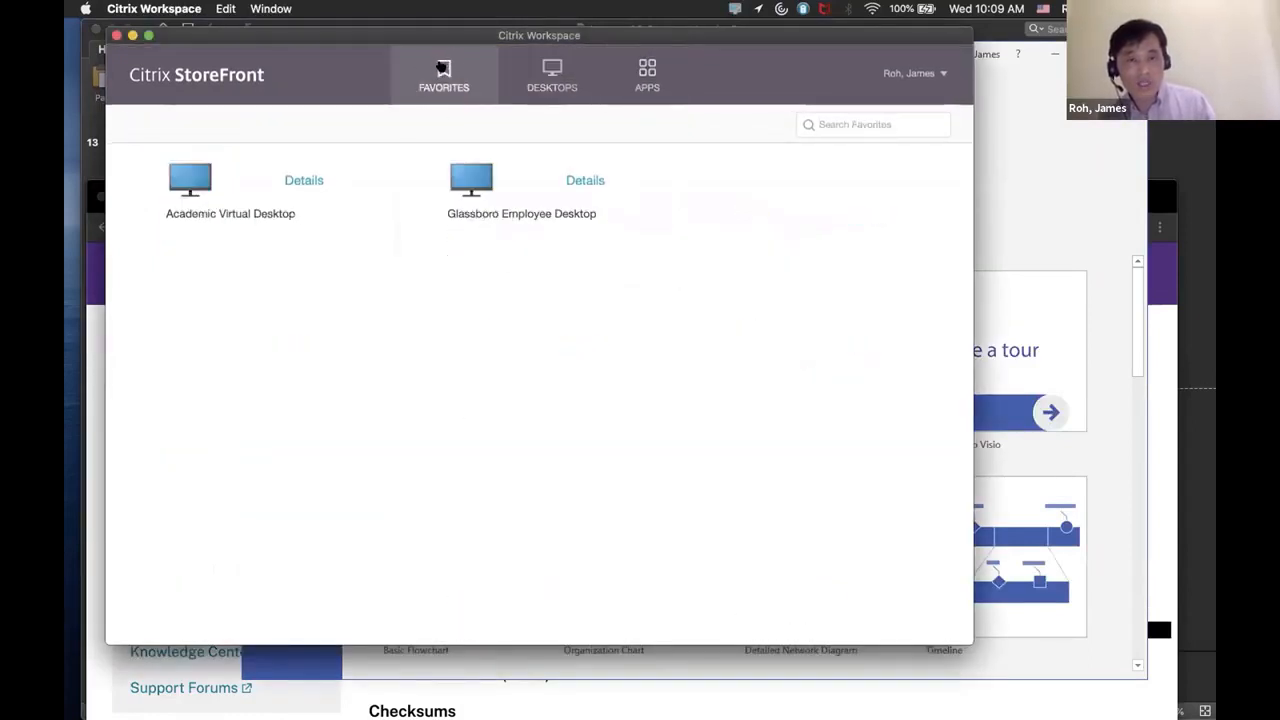
{"action": "left_click", "coordinate": [556, 66]}
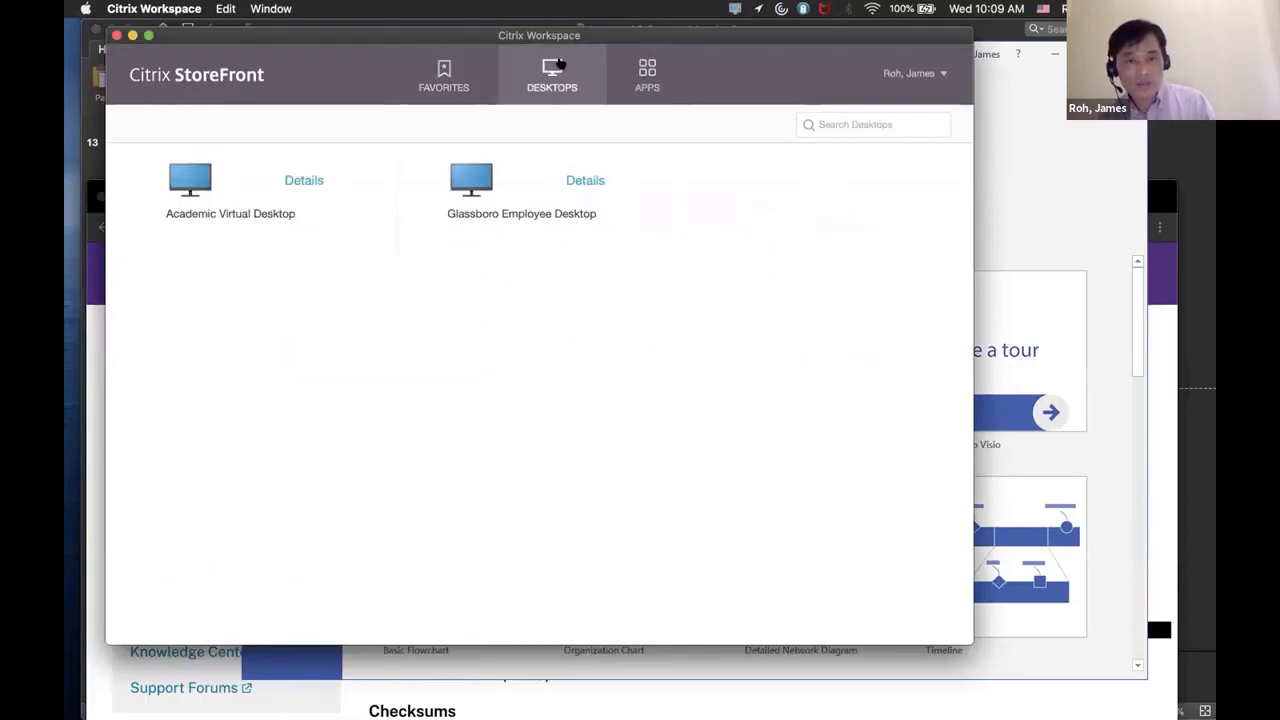
{"action": "left_click", "coordinate": [648, 82]}
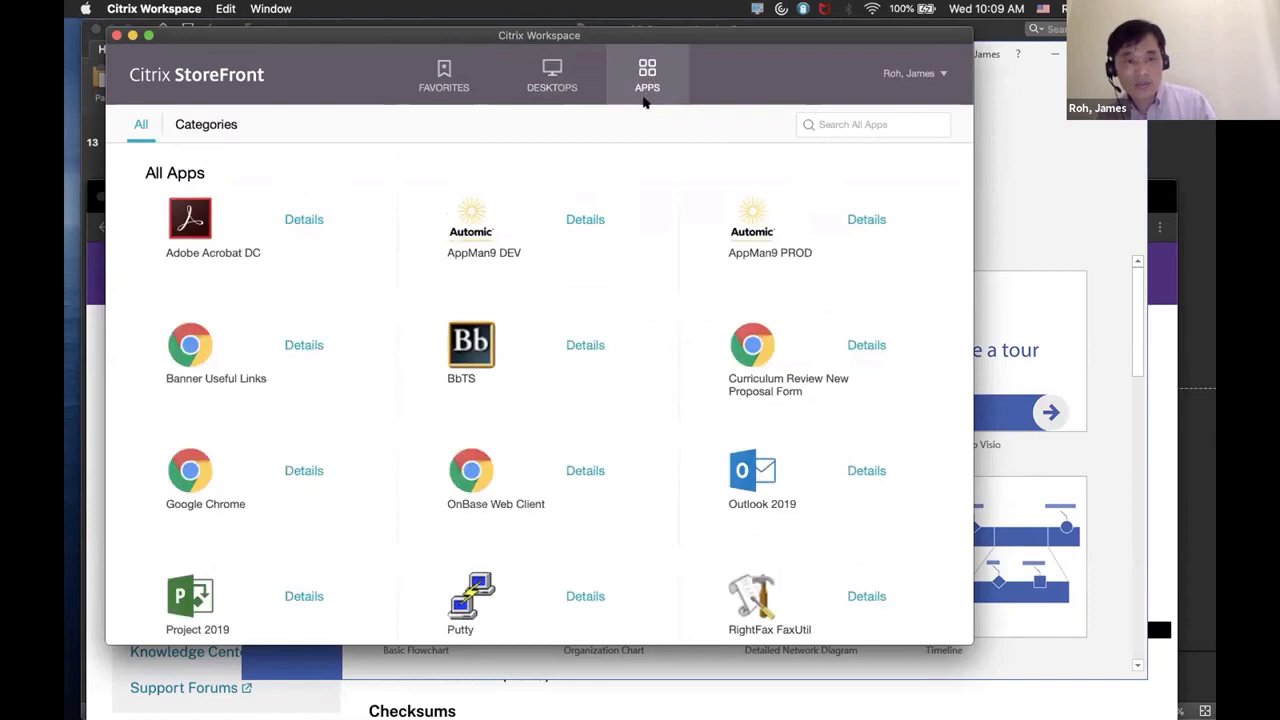
{"action": "scroll", "coordinate": [323, 523], "scroll_direction": "down", "scroll_amount": 5}
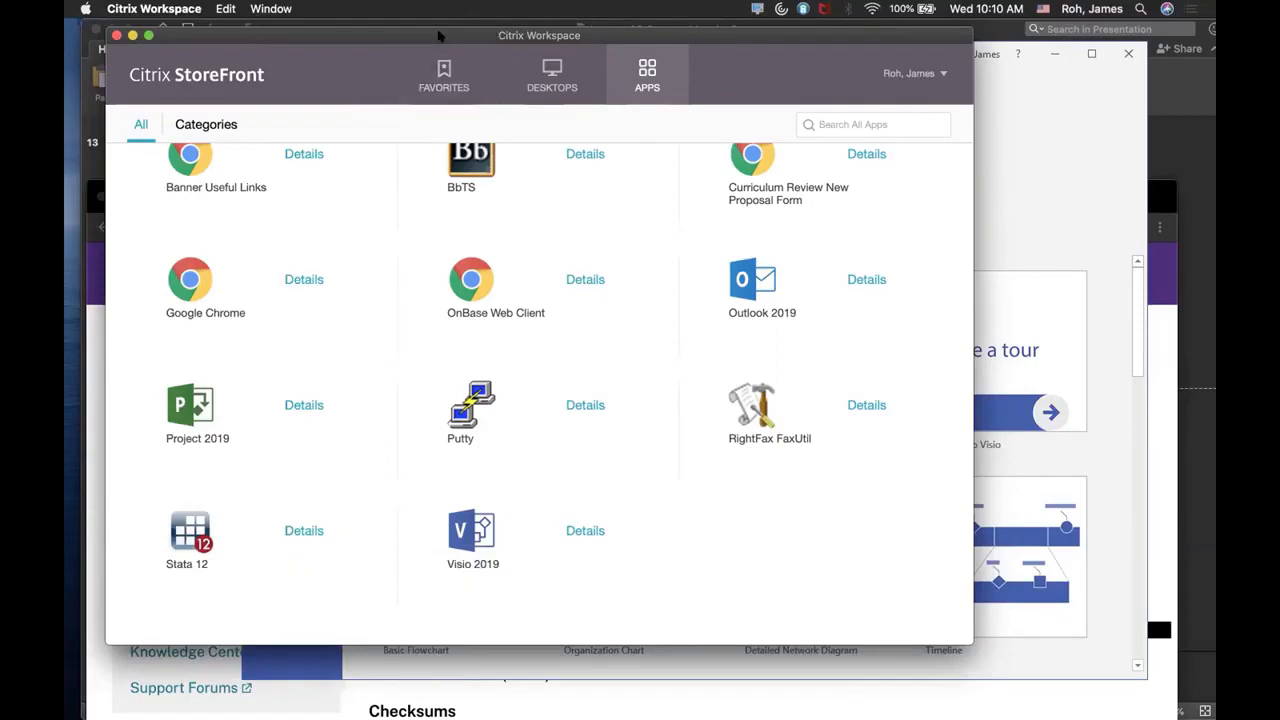
{"action": "left_click_drag", "start_coordinate": [442, 34], "coordinate": [400, 123]}
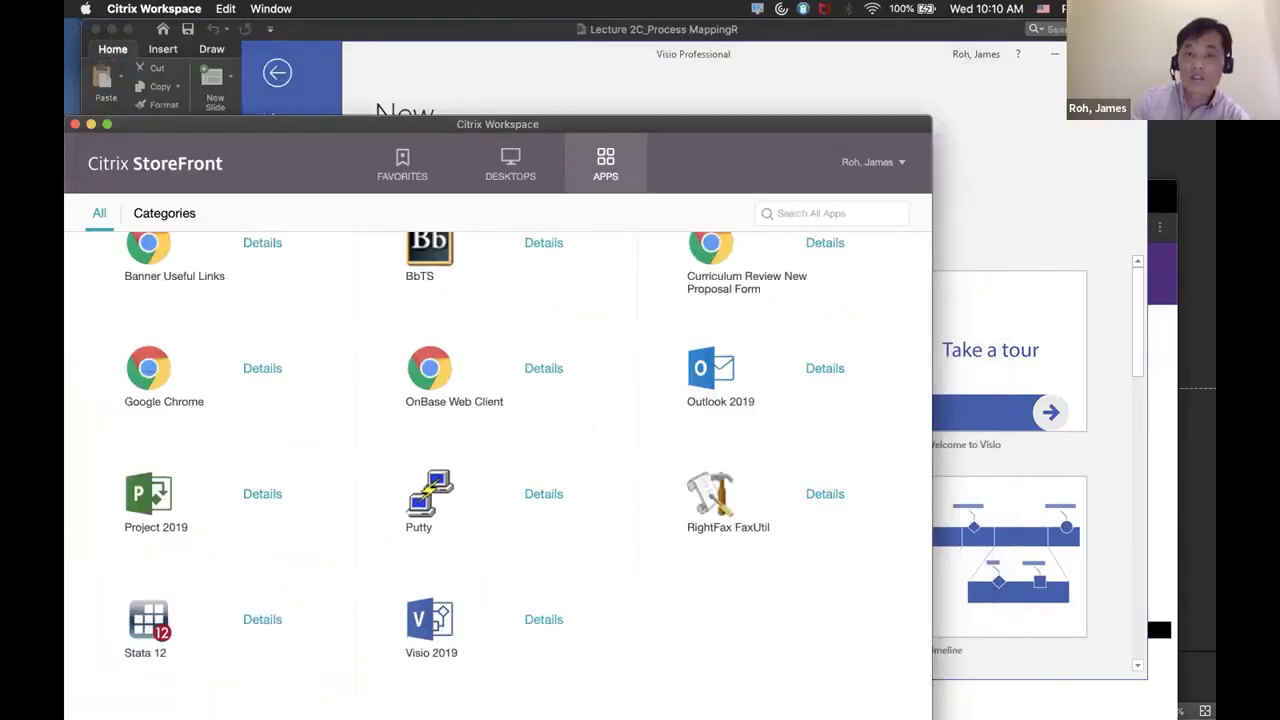
{"action": "left_click_drag", "start_coordinate": [558, 124], "coordinate": [560, 12]}
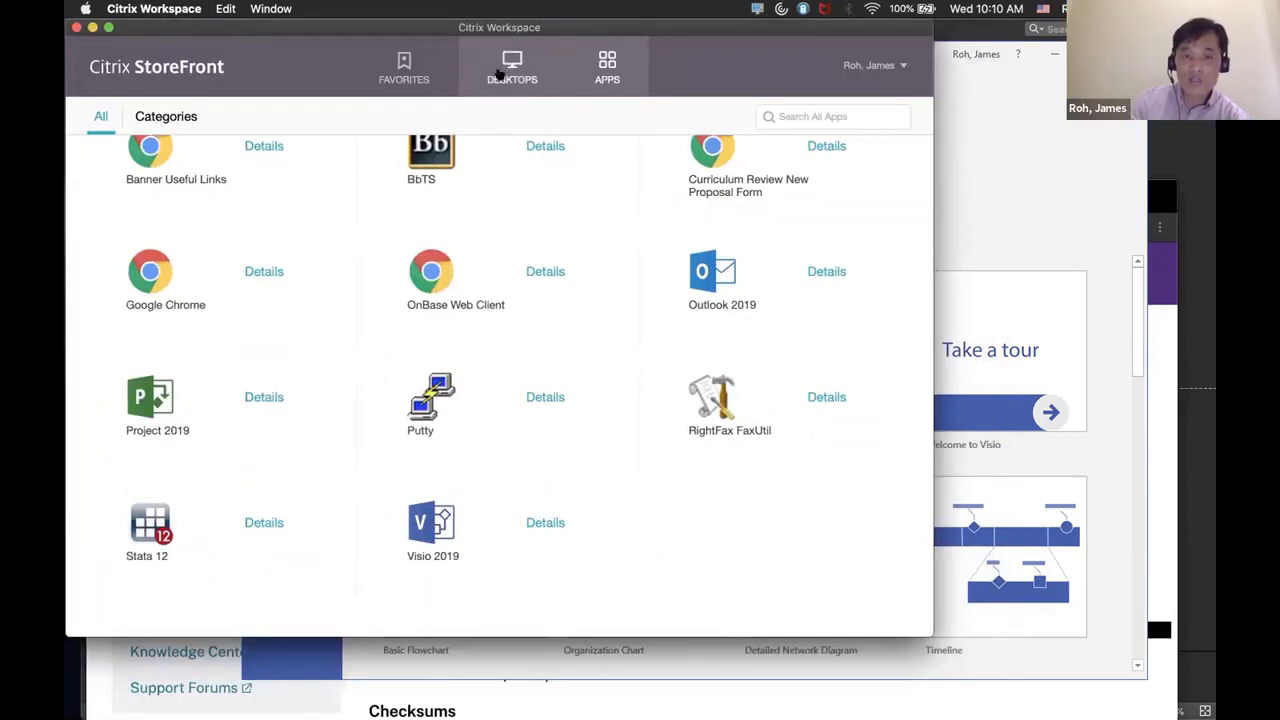
Launch the Academic Virtual Desktop, bring its window forward and make it full screen.
{"action": "left_click", "coordinate": [485, 78]}
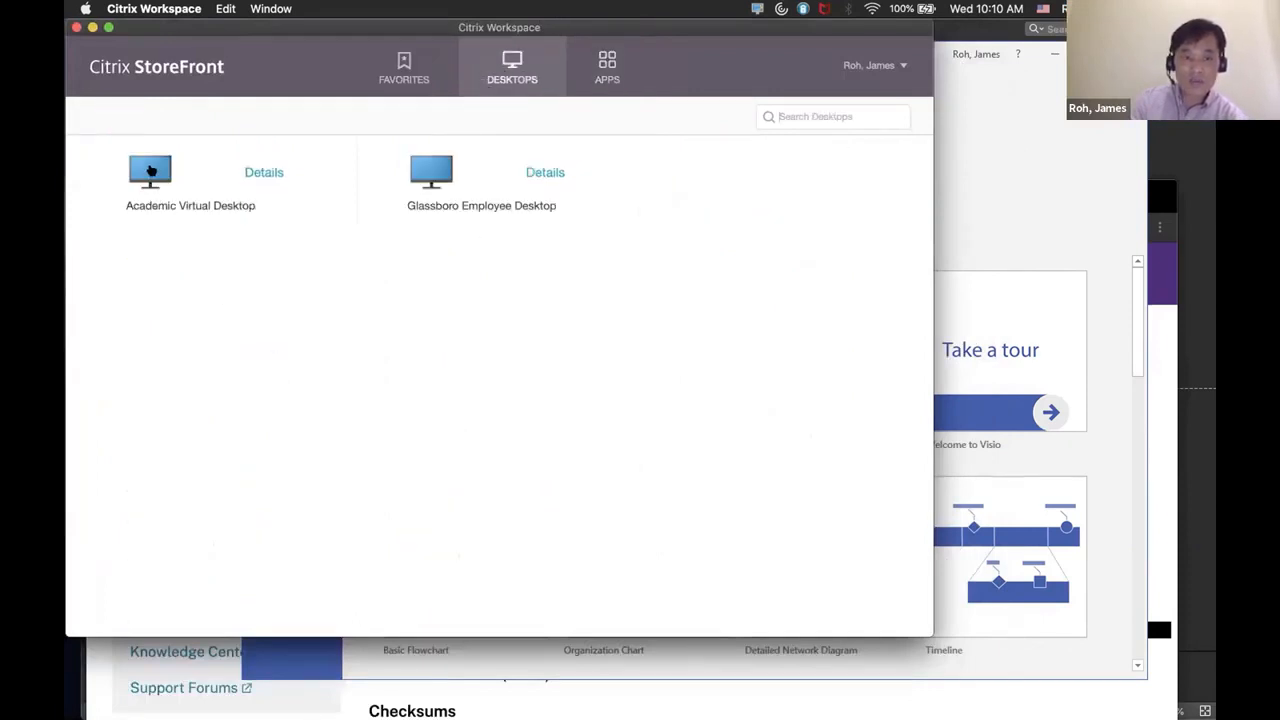
{"action": "left_click", "coordinate": [151, 172]}
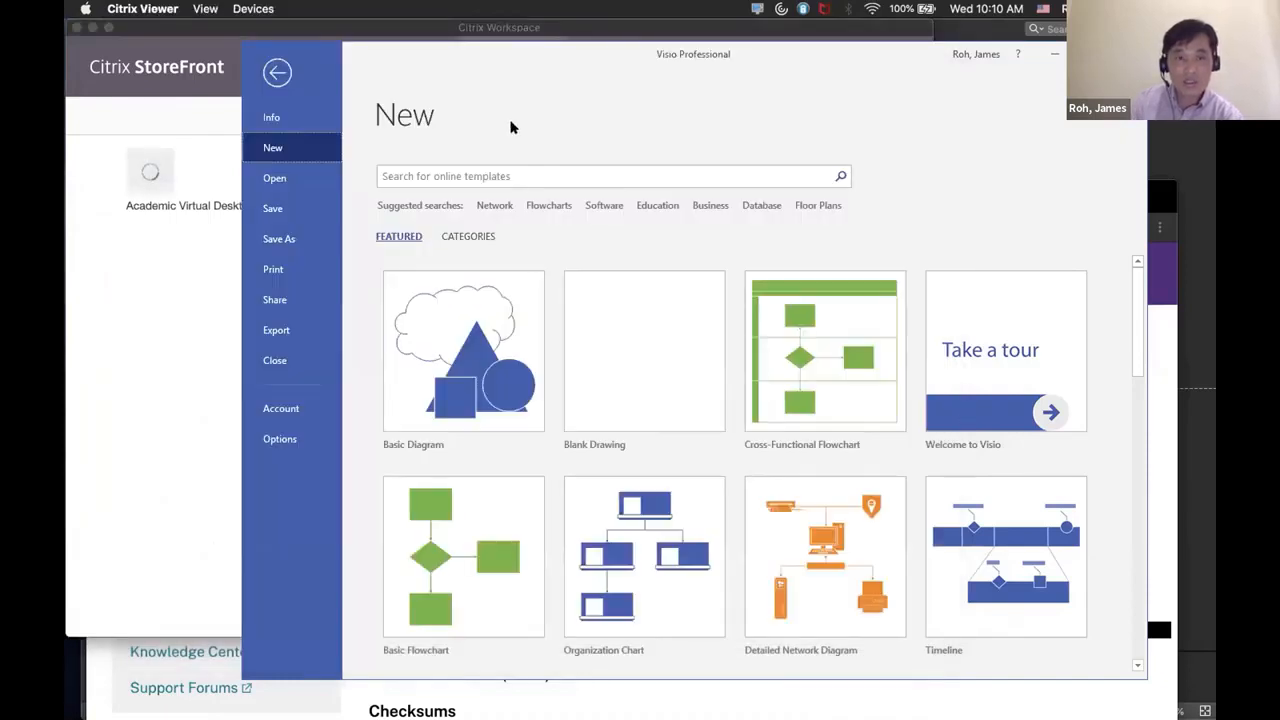
{"action": "left_click", "coordinate": [223, 326]}
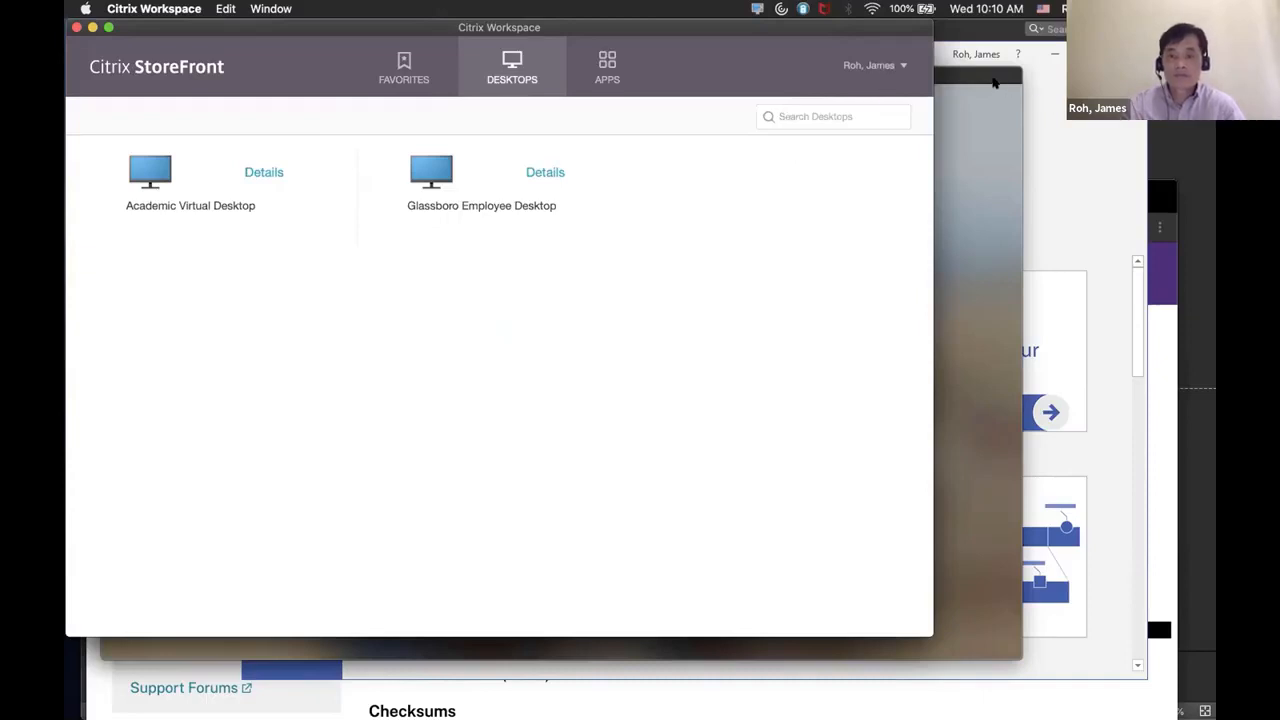
{"action": "left_click", "coordinate": [996, 81]}
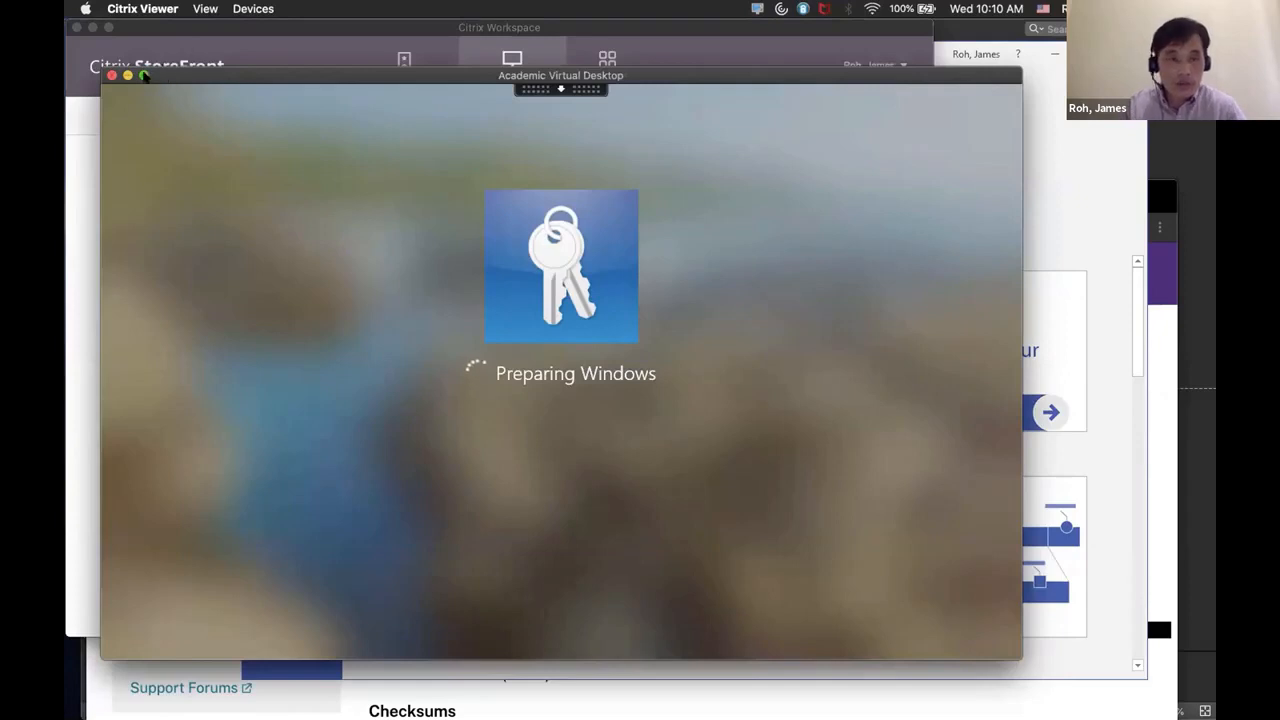
{"action": "left_click", "coordinate": [144, 76]}
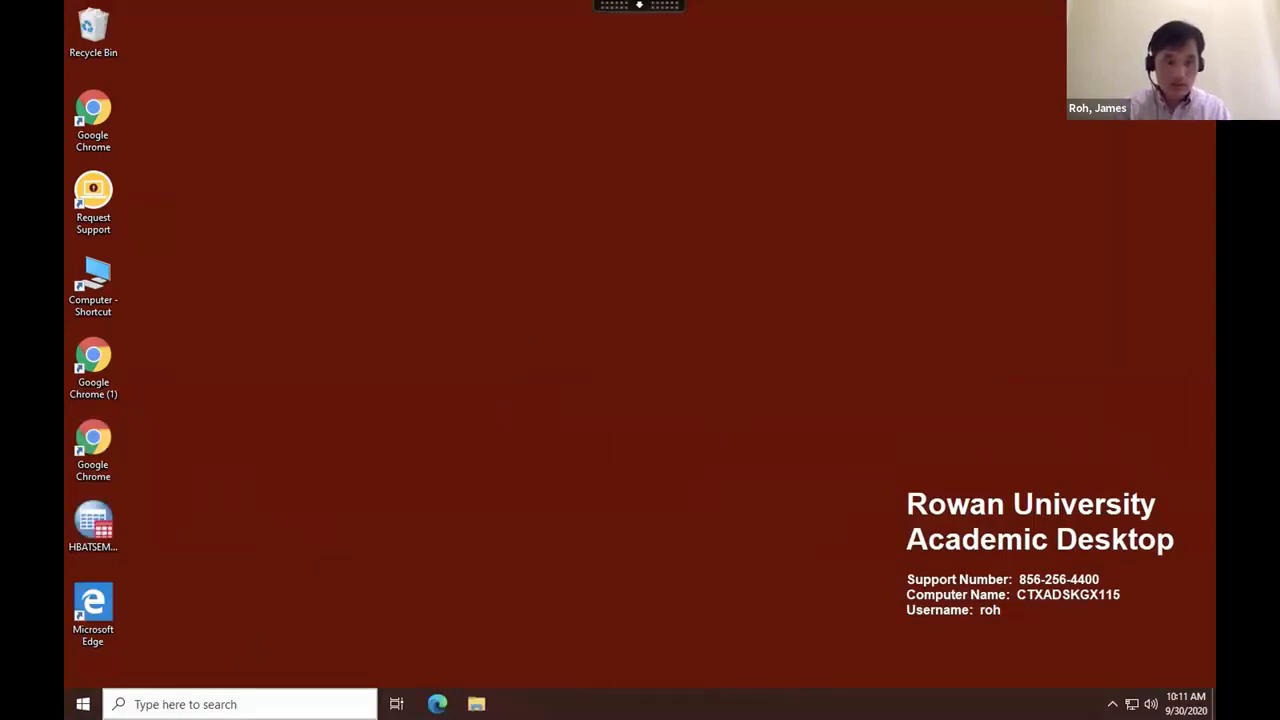
Search the virtual desktop for "visio", leaving the search without opening anything.
{"action": "left_click", "coordinate": [240, 704]}
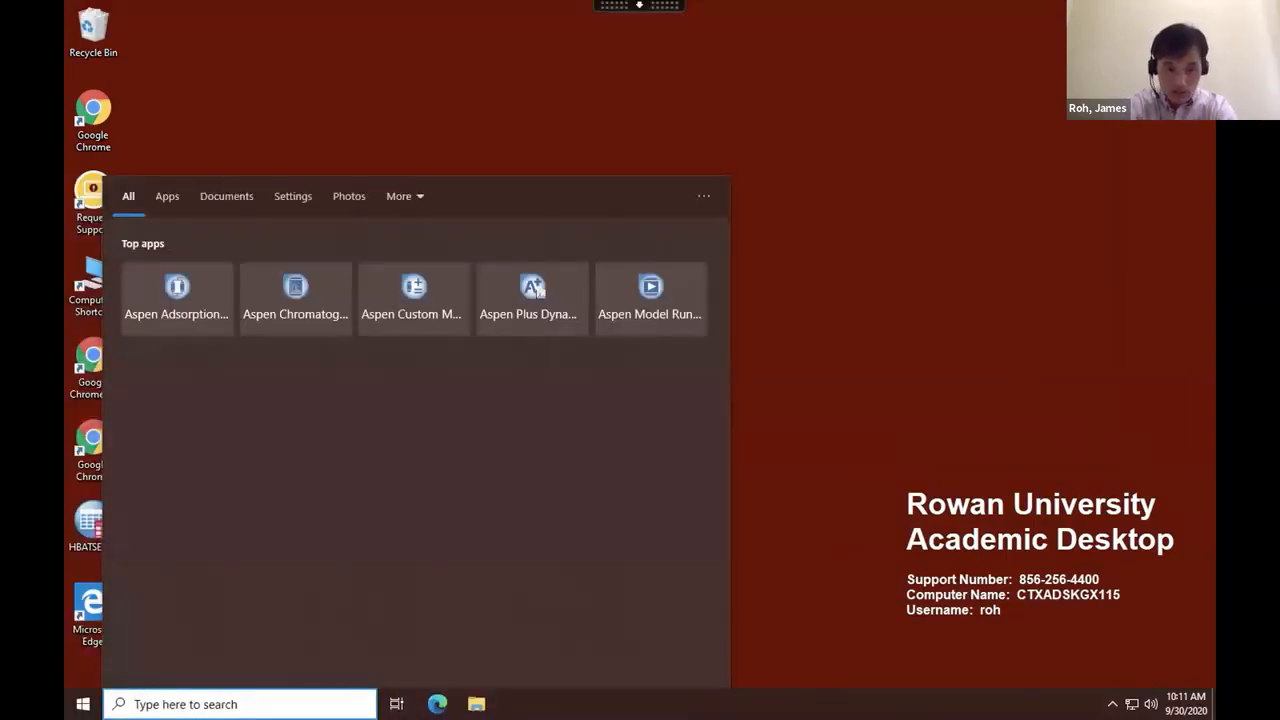
{"action": "type", "text": "visio"}
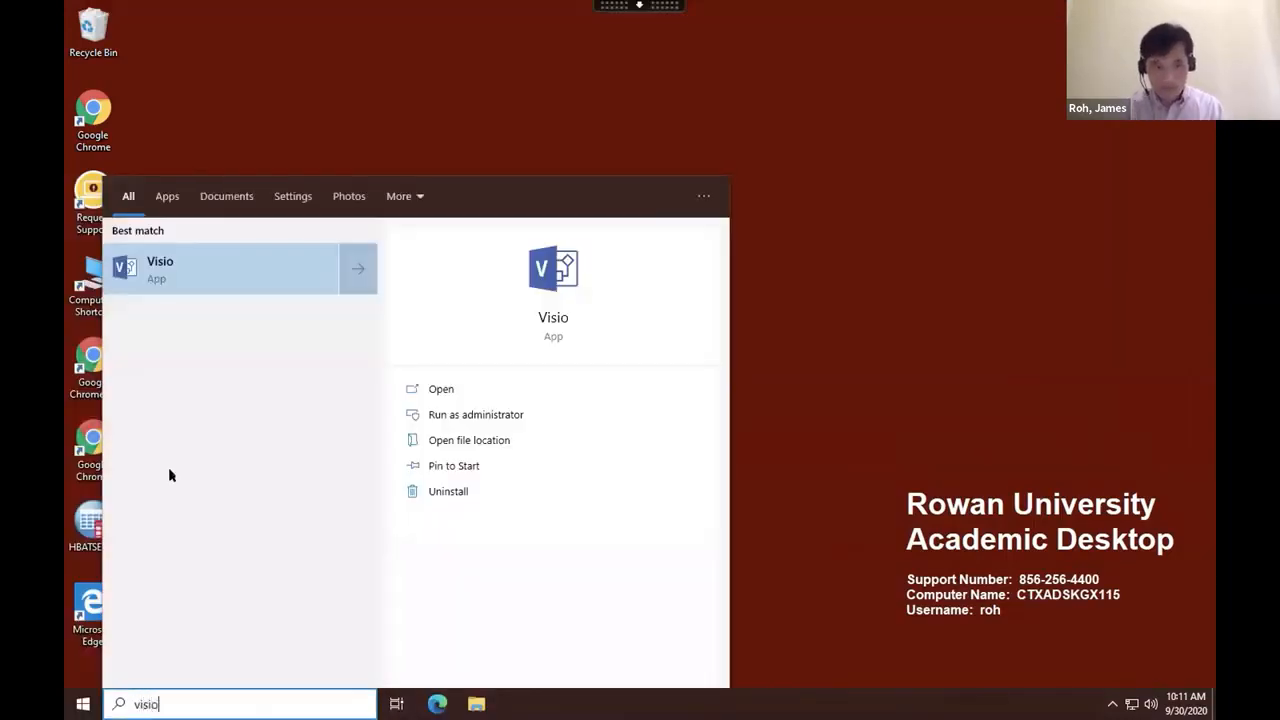
{"action": "left_click", "coordinate": [385, 138]}
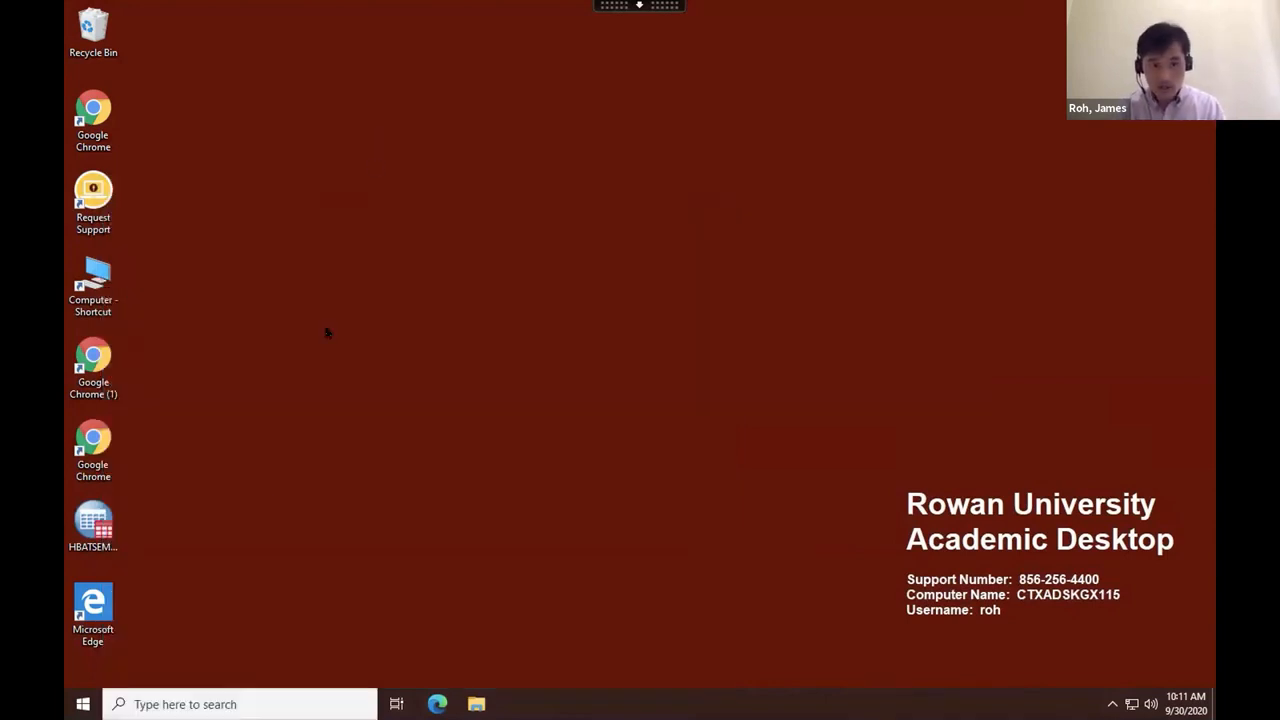
Examine the alphabetical list of programs installed on the virtual desktop, then close it.
{"action": "left_click", "coordinate": [83, 704]}
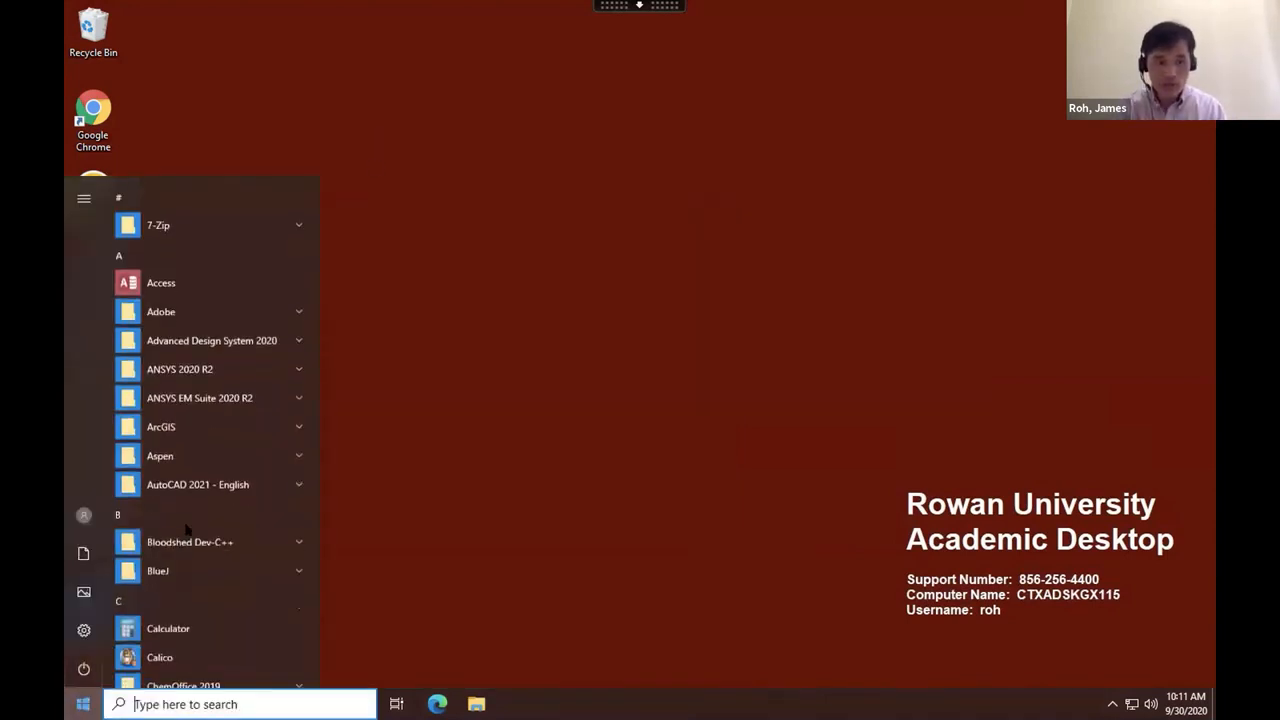
{"action": "scroll", "coordinate": [187, 531], "scroll_direction": "down", "scroll_amount": 10}
{"action": "scroll", "coordinate": [187, 531], "scroll_direction": "up", "scroll_amount": 8}
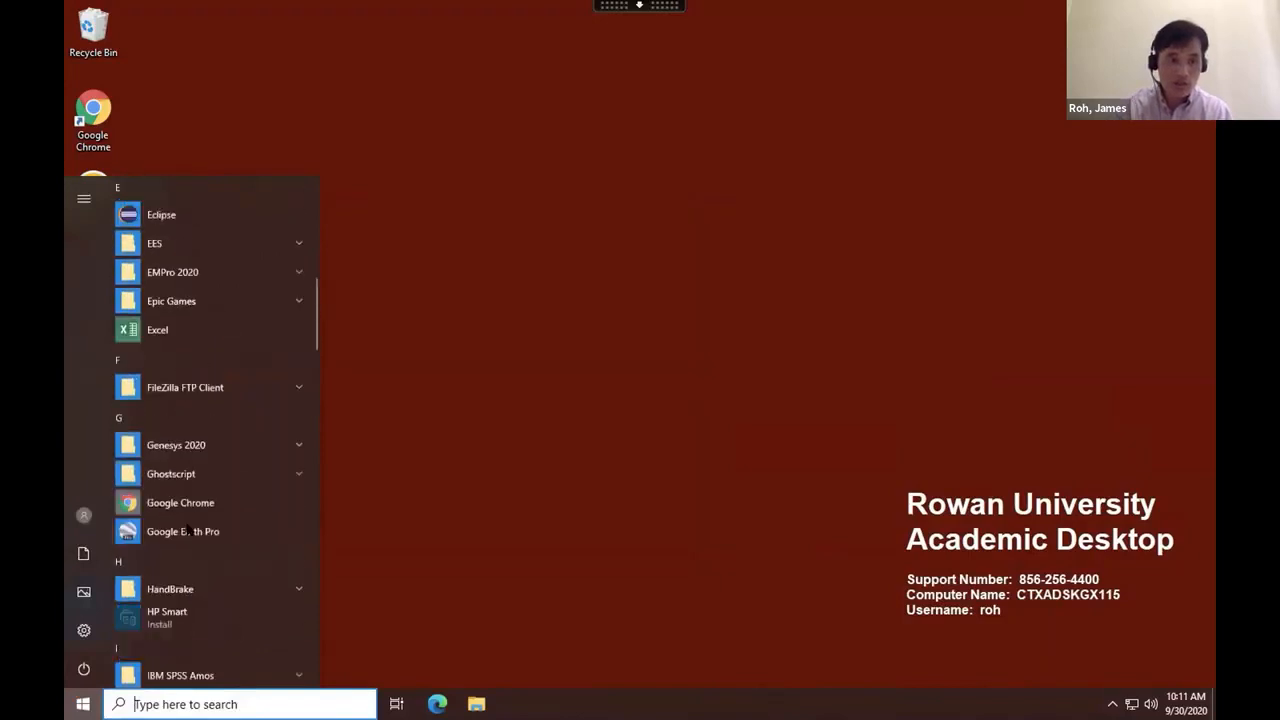
{"action": "scroll", "coordinate": [187, 531], "scroll_direction": "down", "scroll_amount": 10}
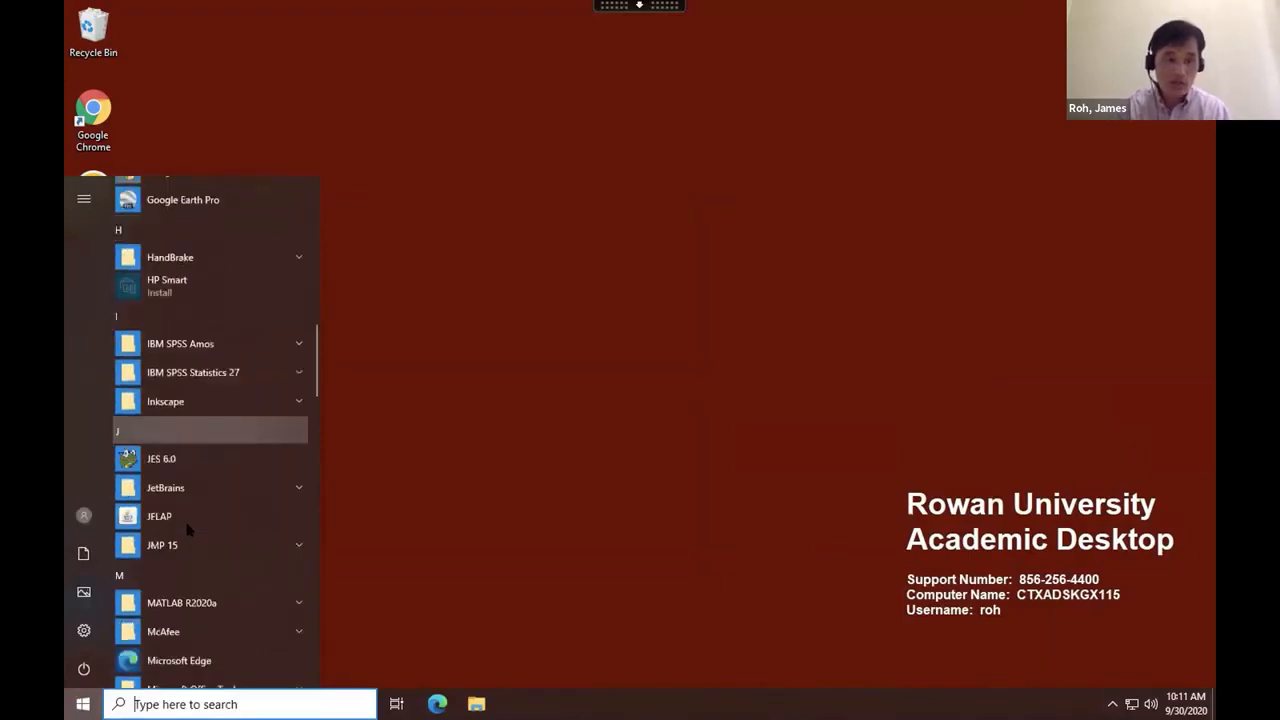
{"action": "scroll", "coordinate": [187, 531], "scroll_direction": "down", "scroll_amount": 10}
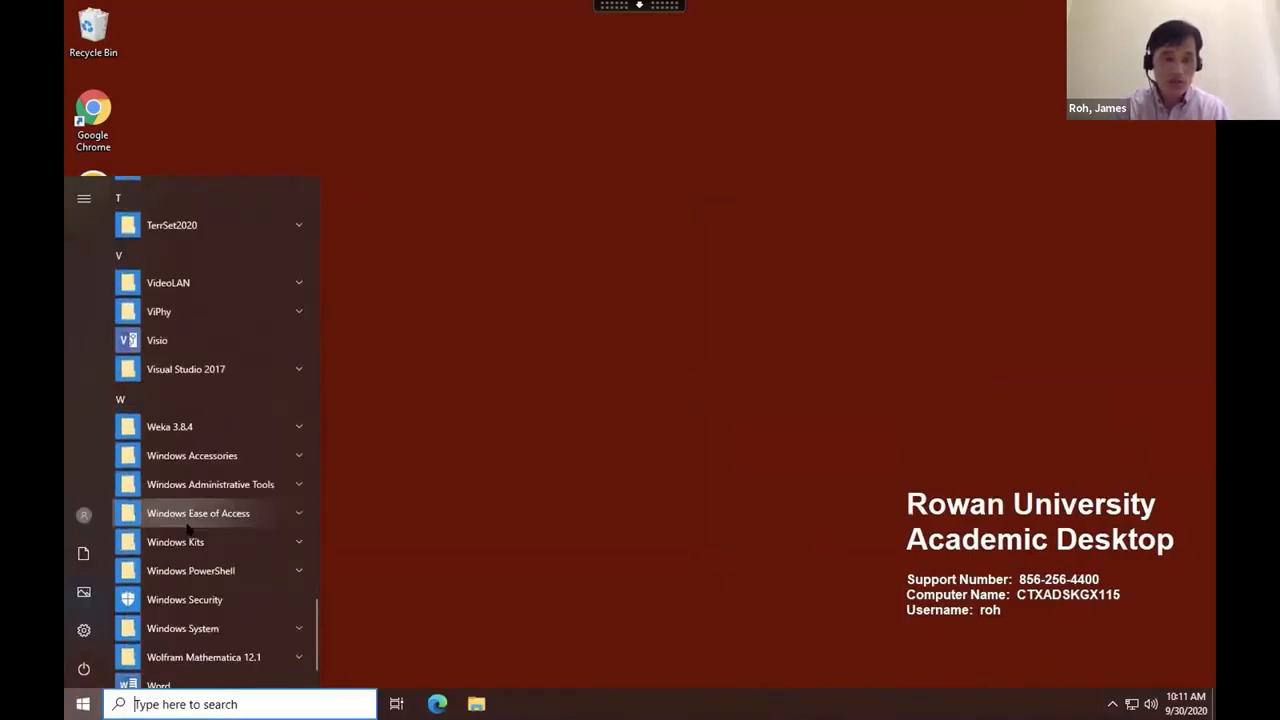
{"action": "scroll", "coordinate": [187, 528], "scroll_direction": "down", "scroll_amount": 1}
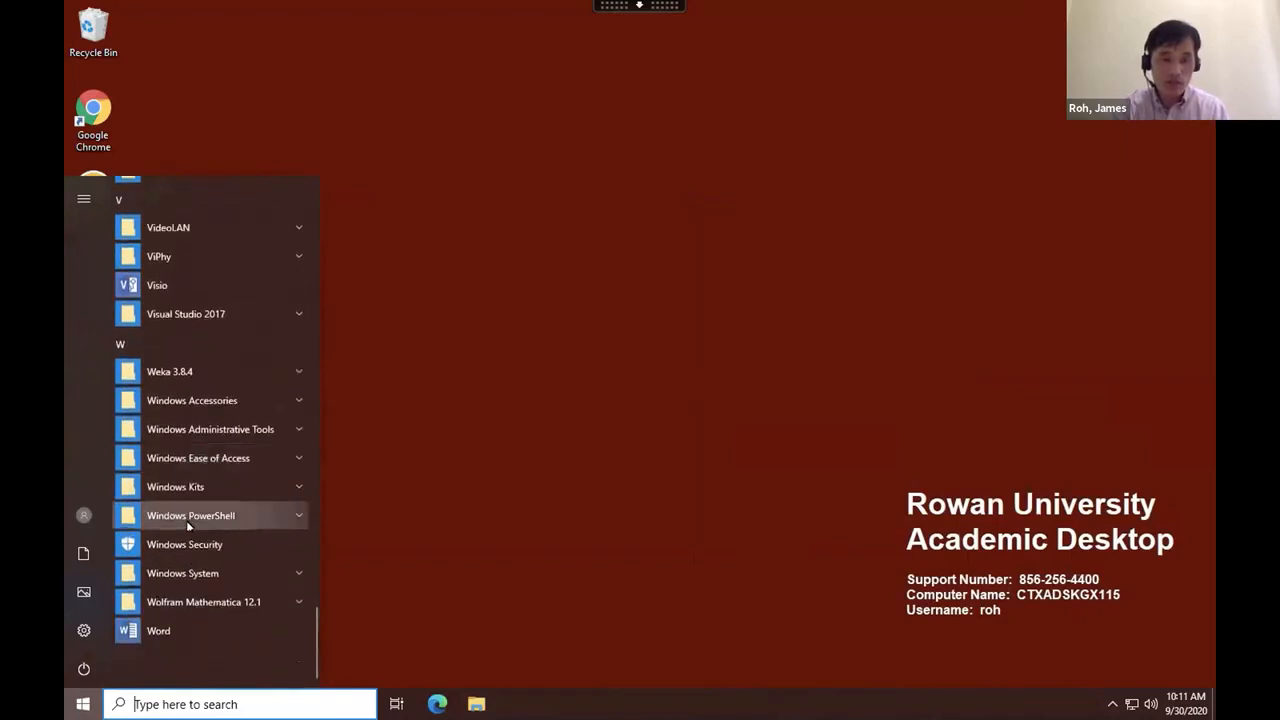
{"action": "scroll", "coordinate": [187, 526], "scroll_direction": "up", "scroll_amount": 5}
{"action": "scroll", "coordinate": [187, 526], "scroll_direction": "up", "scroll_amount": 5}
{"action": "scroll", "coordinate": [186, 520], "scroll_direction": "up", "scroll_amount": 5}
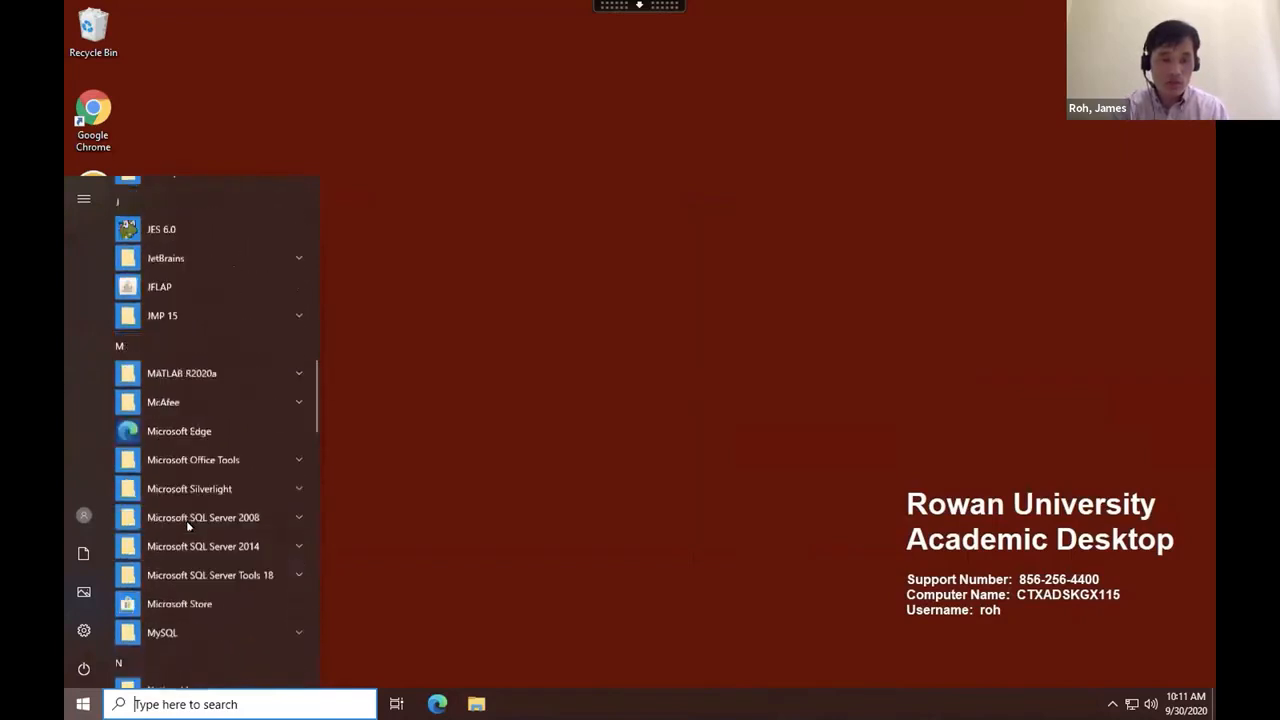
{"action": "scroll", "coordinate": [186, 525], "scroll_direction": "up", "scroll_amount": 5}
{"action": "left_click", "coordinate": [487, 433]}
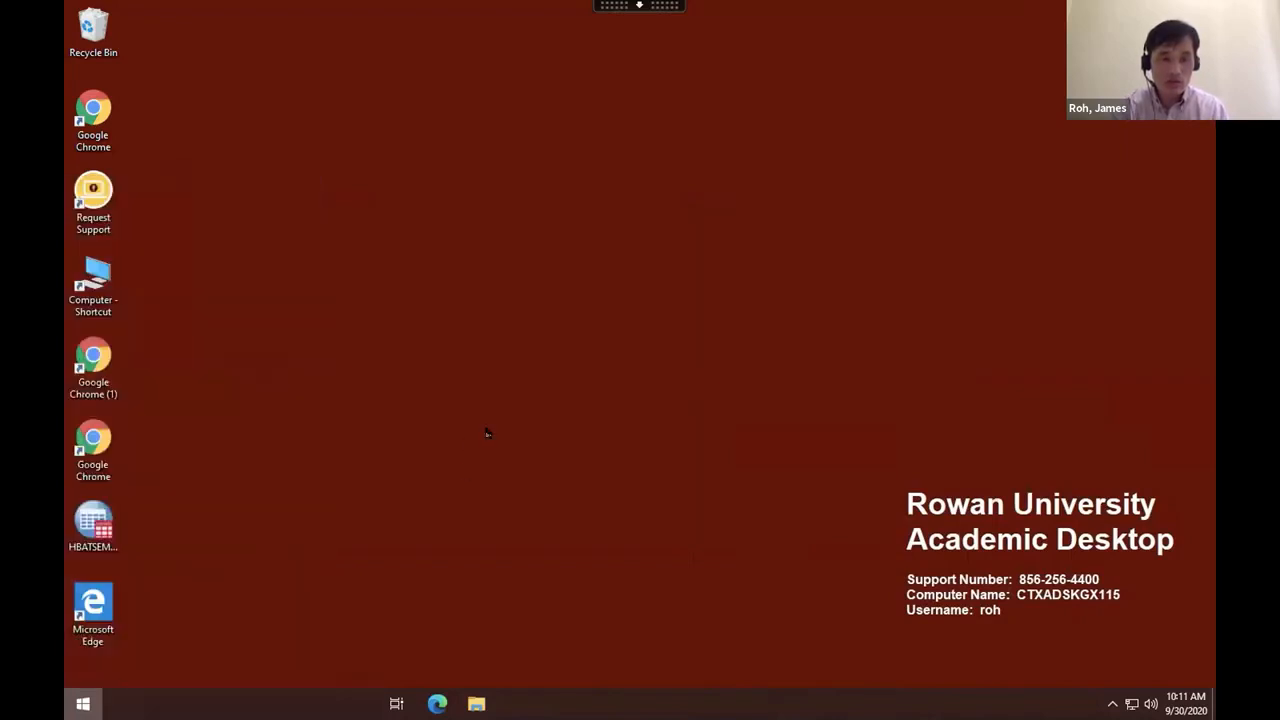
Find Visio on the virtual desktop by searching for "visio", launch it and dismiss the search results.
{"action": "key", "text": "super+s"}
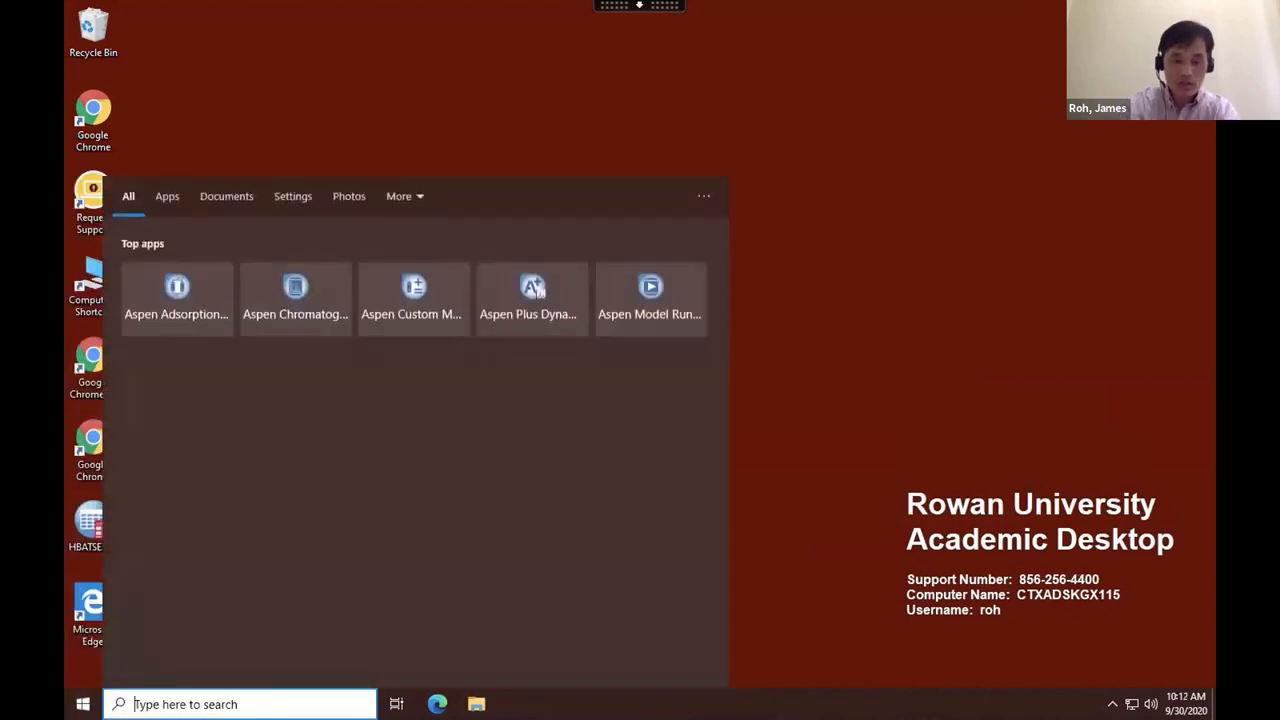
{"action": "type", "text": "visio"}
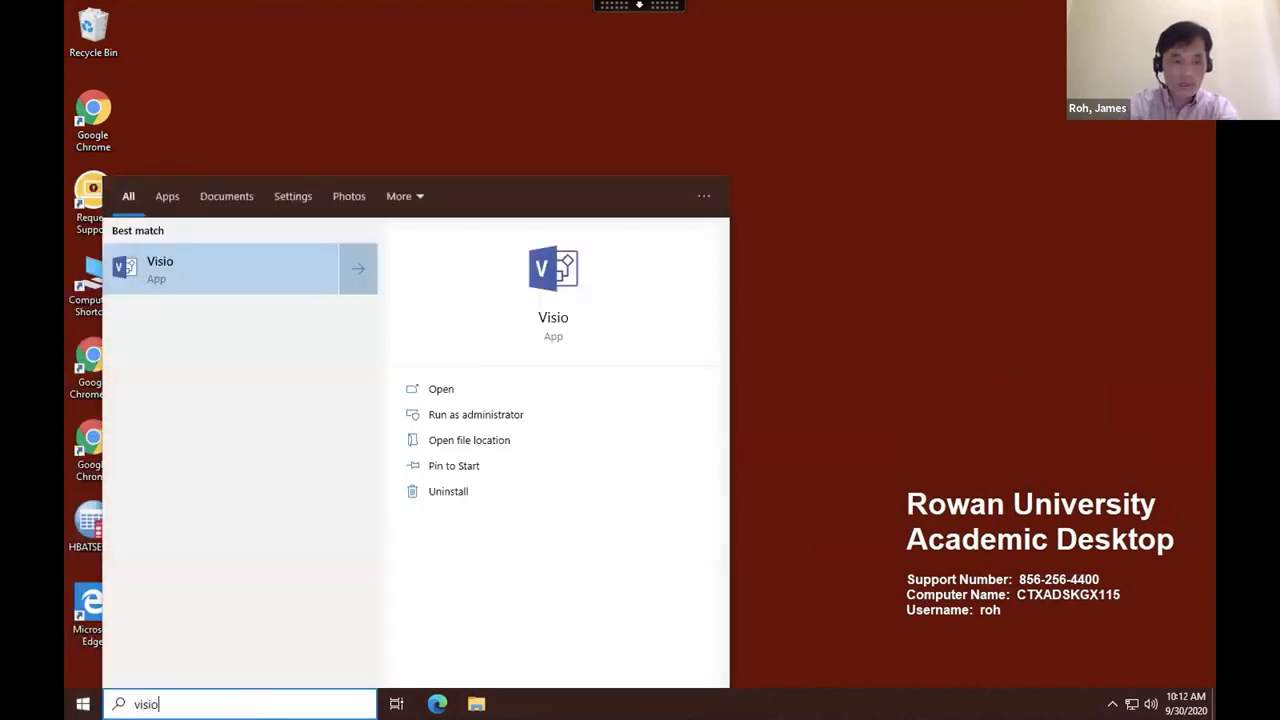
{"action": "left_click", "coordinate": [156, 268]}
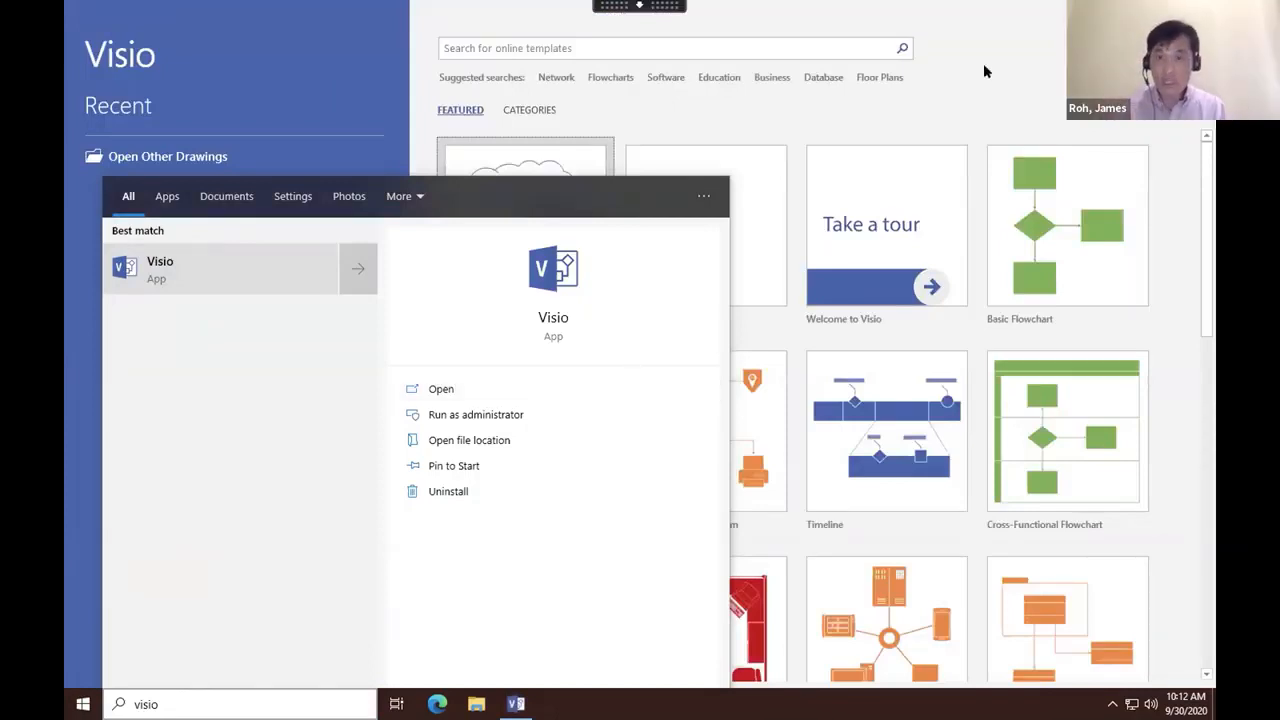
{"action": "left_click", "coordinate": [963, 83]}
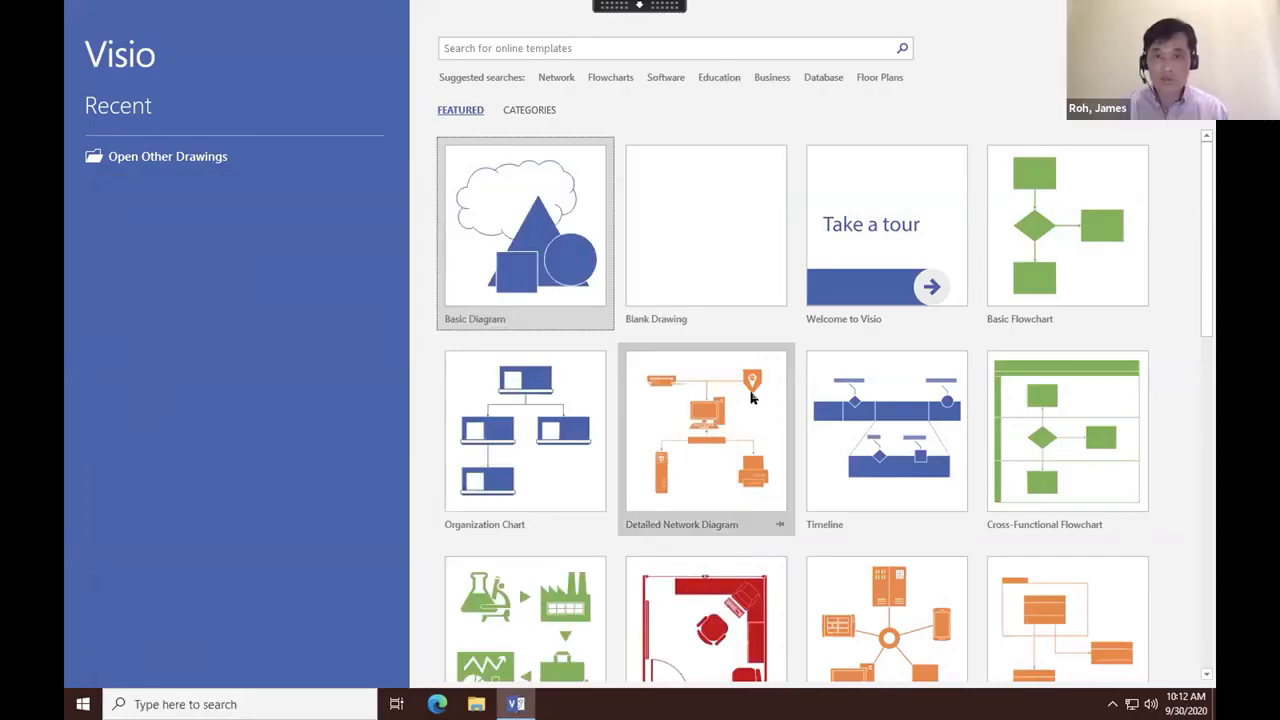
Switch from the virtual desktop back to the Mac desktop, bring the separate Visio Professional window forward and maximize it.
{"action": "key", "text": "ctrl+Up"}
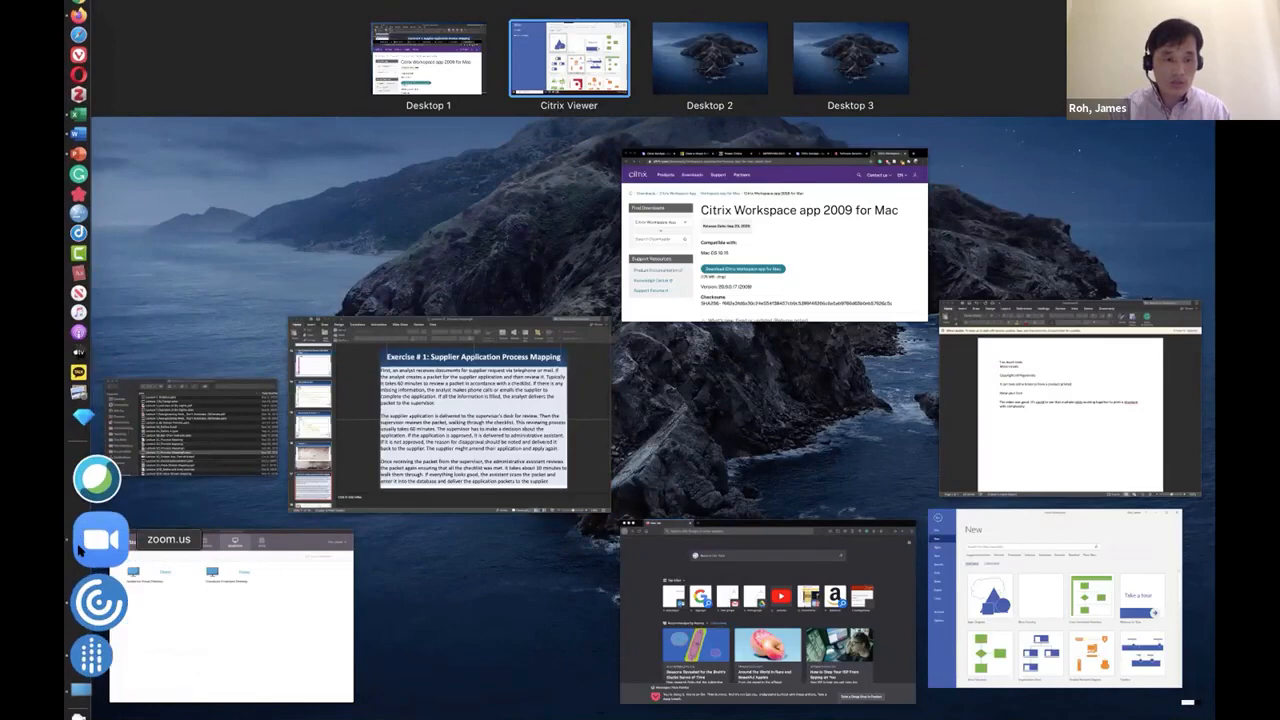
{"action": "left_click", "coordinate": [79, 549]}
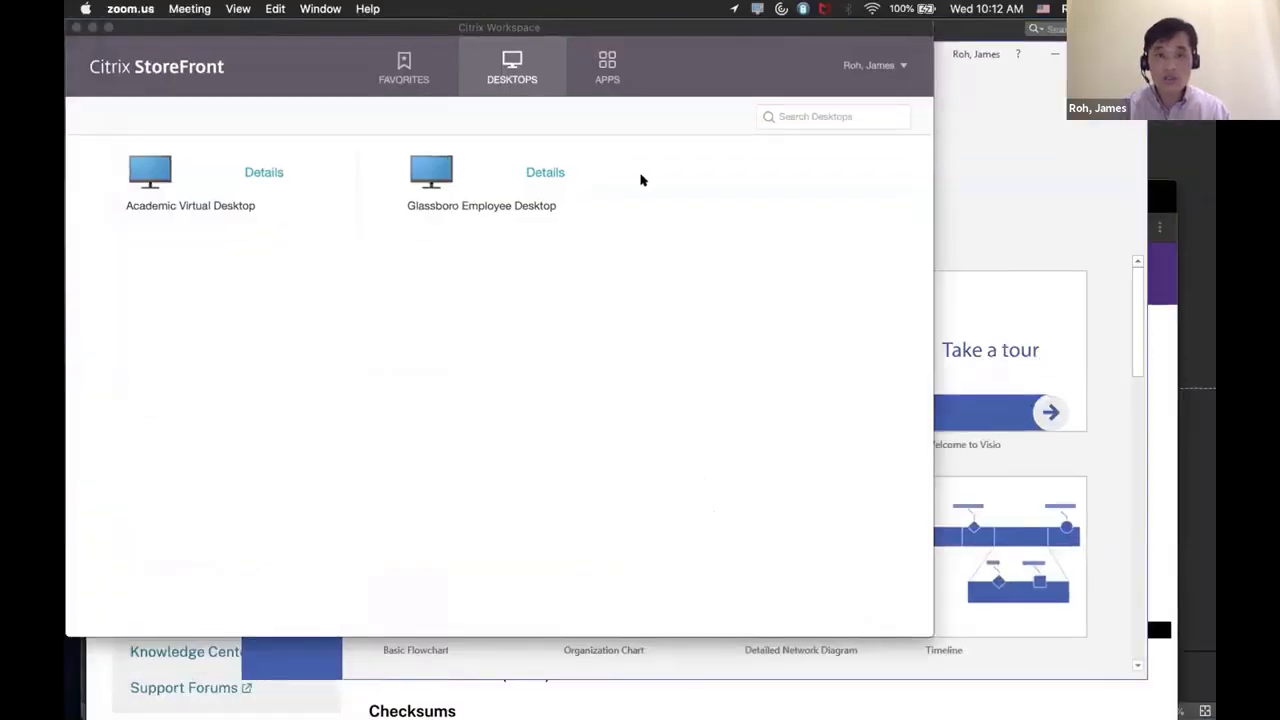
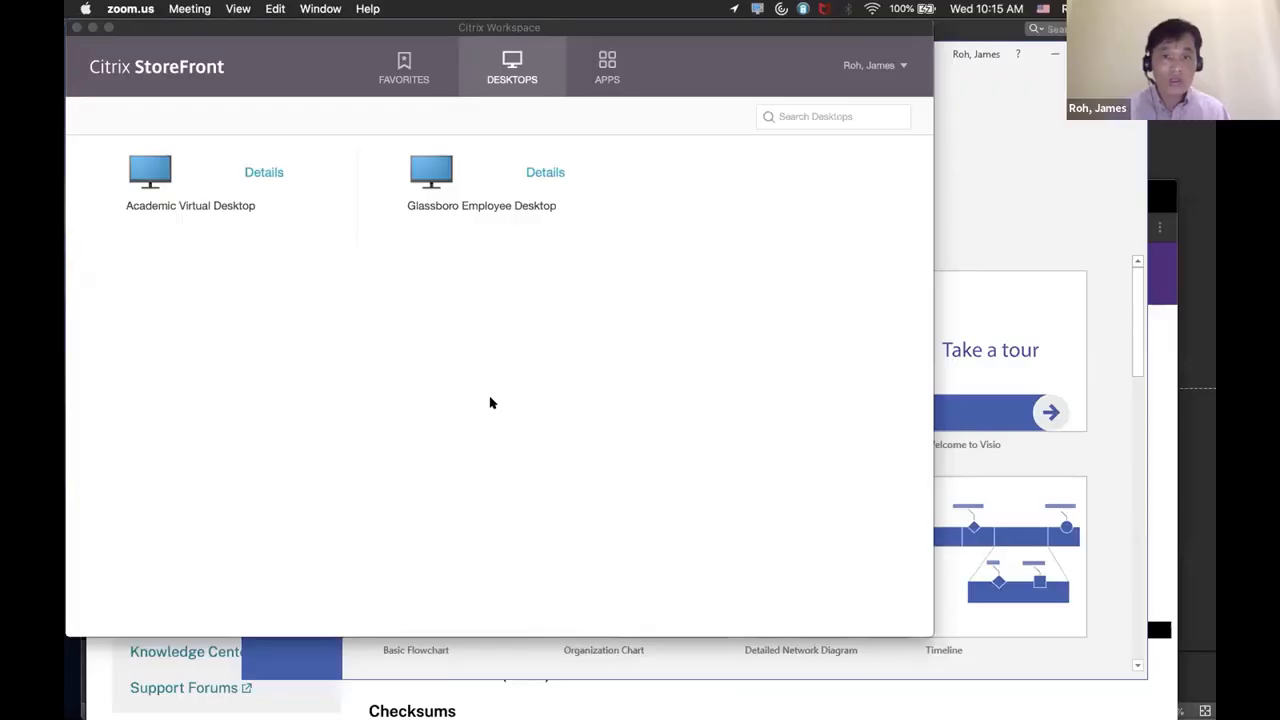
{"action": "key", "text": "ctrl+Up"}
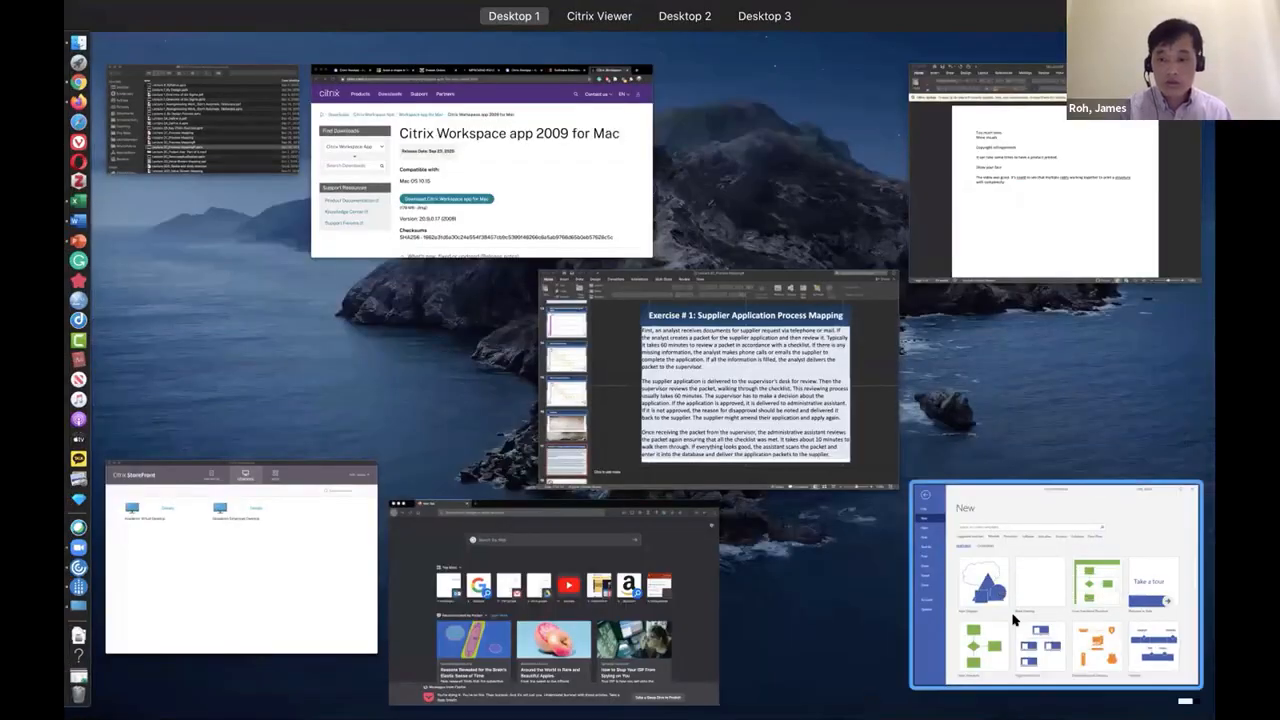
{"action": "left_click", "coordinate": [1006, 618]}
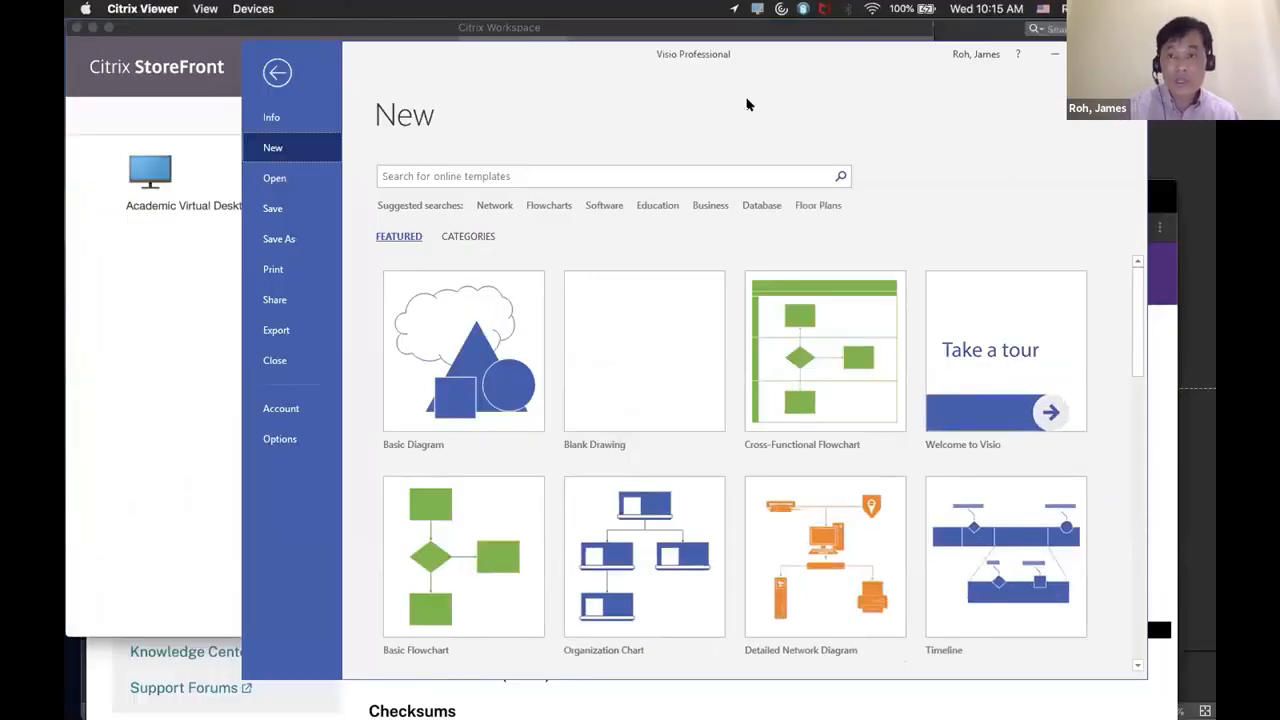
{"action": "left_click_drag", "start_coordinate": [829, 49], "coordinate": [424, 74]}
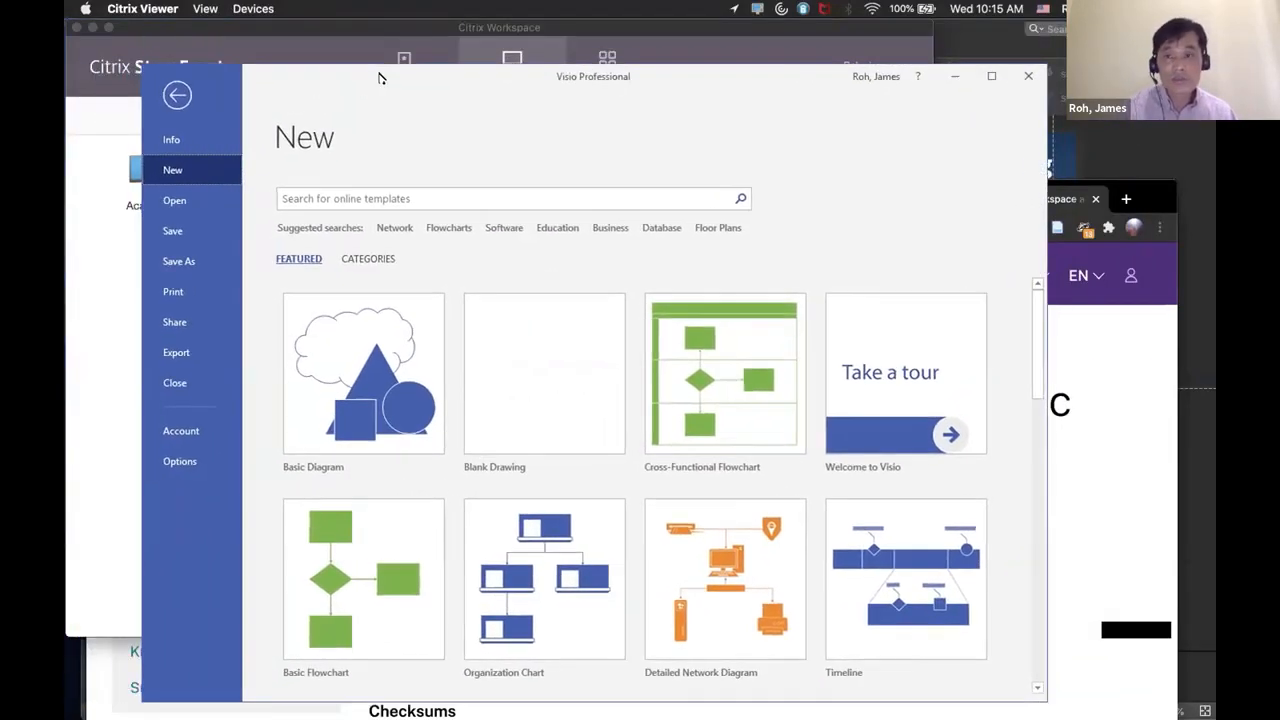
{"action": "left_click", "coordinate": [990, 74]}
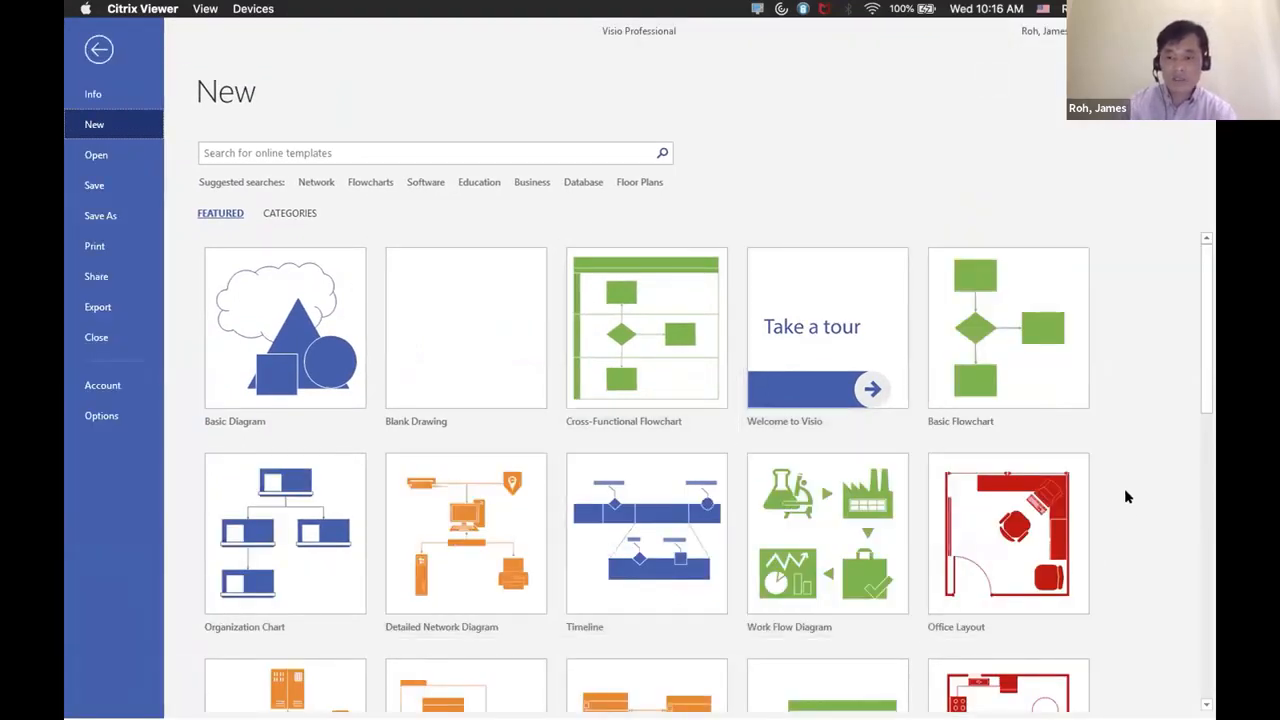
Browse the featured Visio templates and create a new drawing from the Cross-Functional Flowchart template.
{"action": "scroll", "coordinate": [1124, 490], "scroll_direction": "down", "scroll_amount": 3}
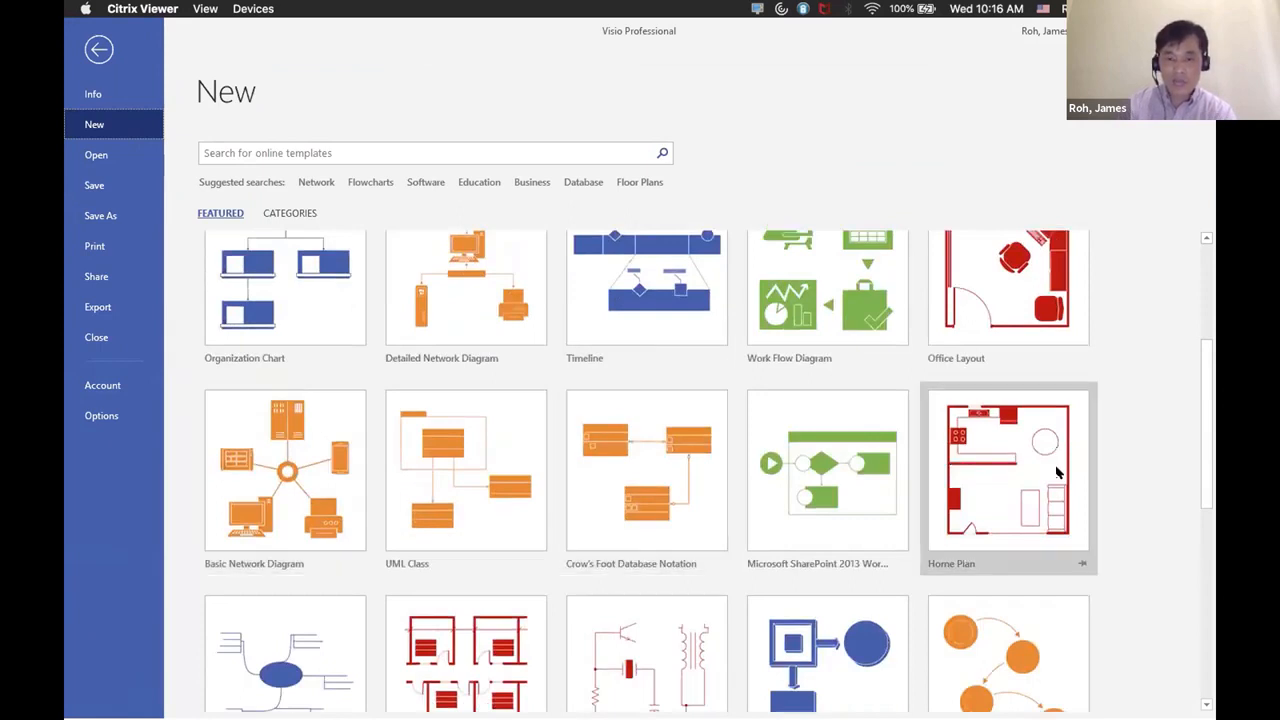
{"action": "scroll", "coordinate": [290, 395], "scroll_direction": "down", "scroll_amount": 5}
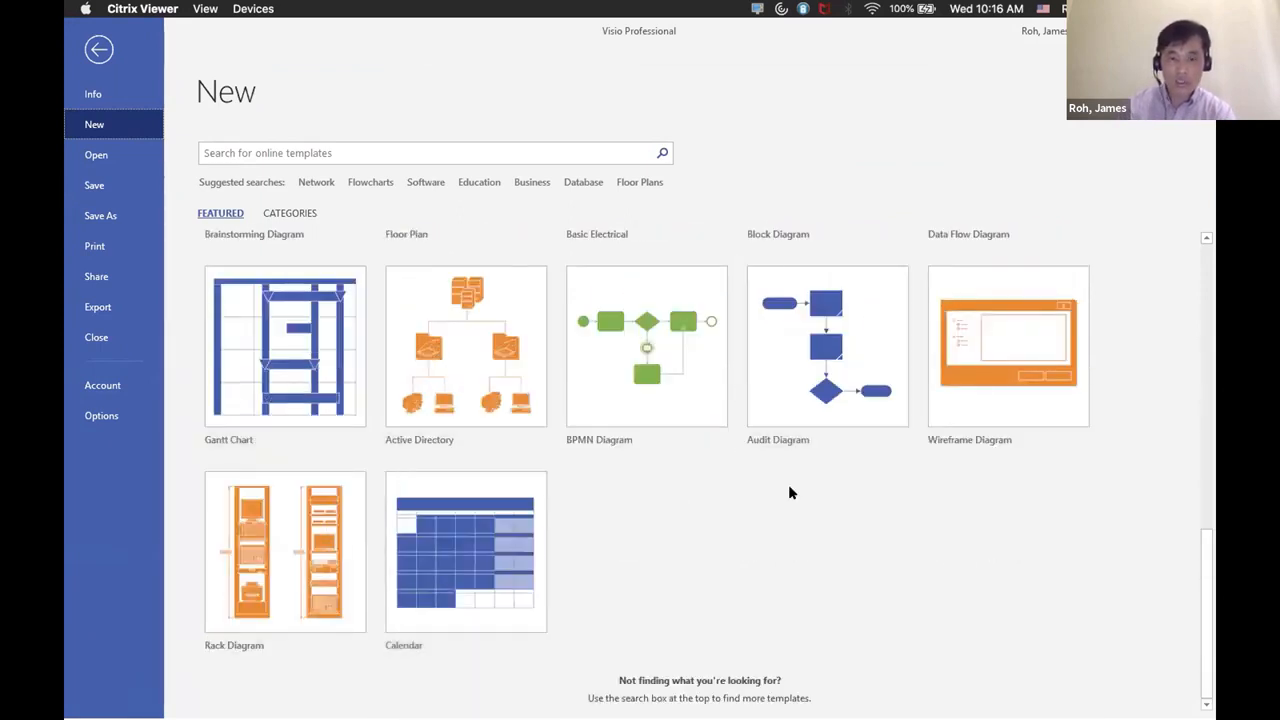
{"action": "scroll", "coordinate": [789, 492], "scroll_direction": "up", "scroll_amount": 6}
{"action": "scroll", "coordinate": [789, 492], "scroll_direction": "up", "scroll_amount": 1}
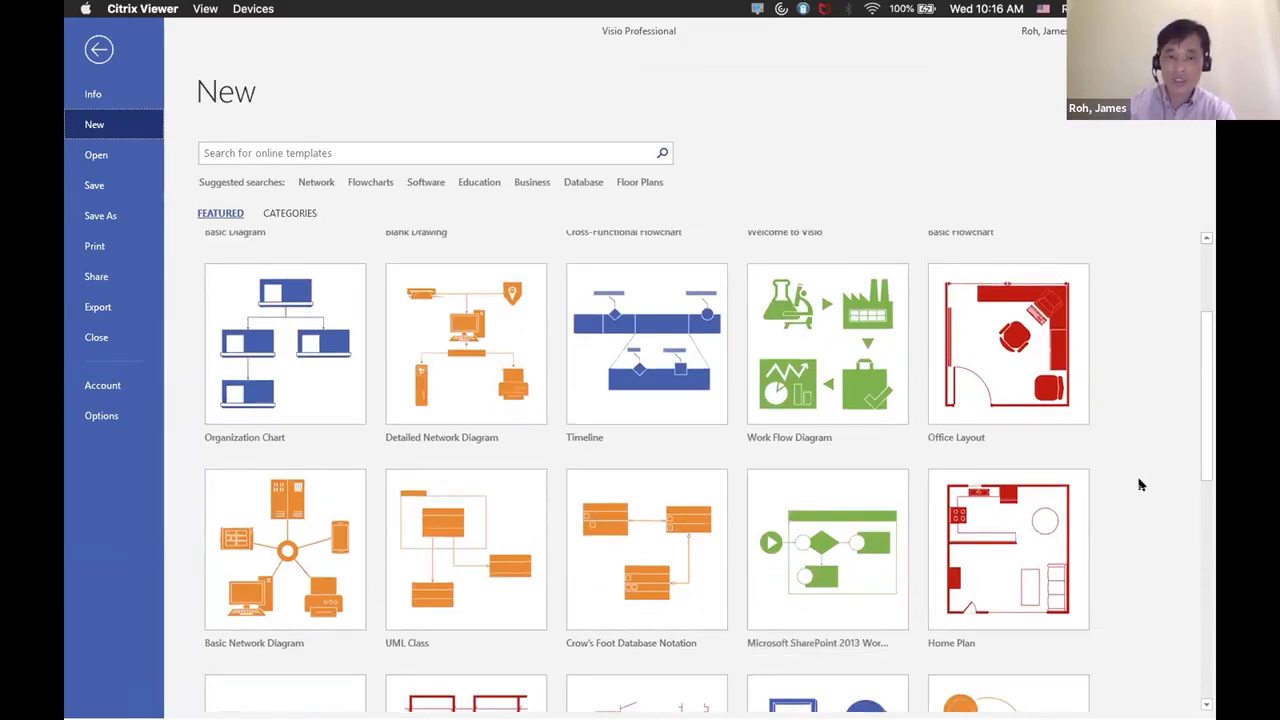
{"action": "scroll", "coordinate": [1139, 475], "scroll_direction": "up", "scroll_amount": 3}
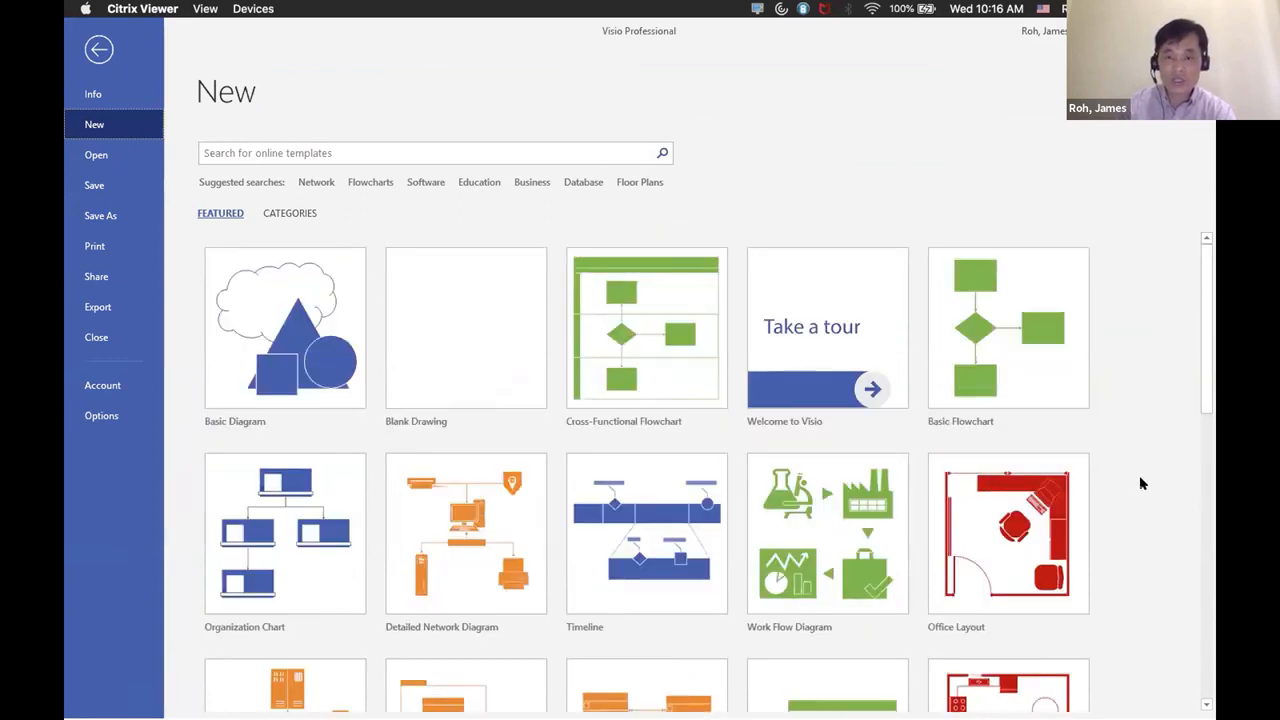
{"action": "double_click", "coordinate": [659, 343]}
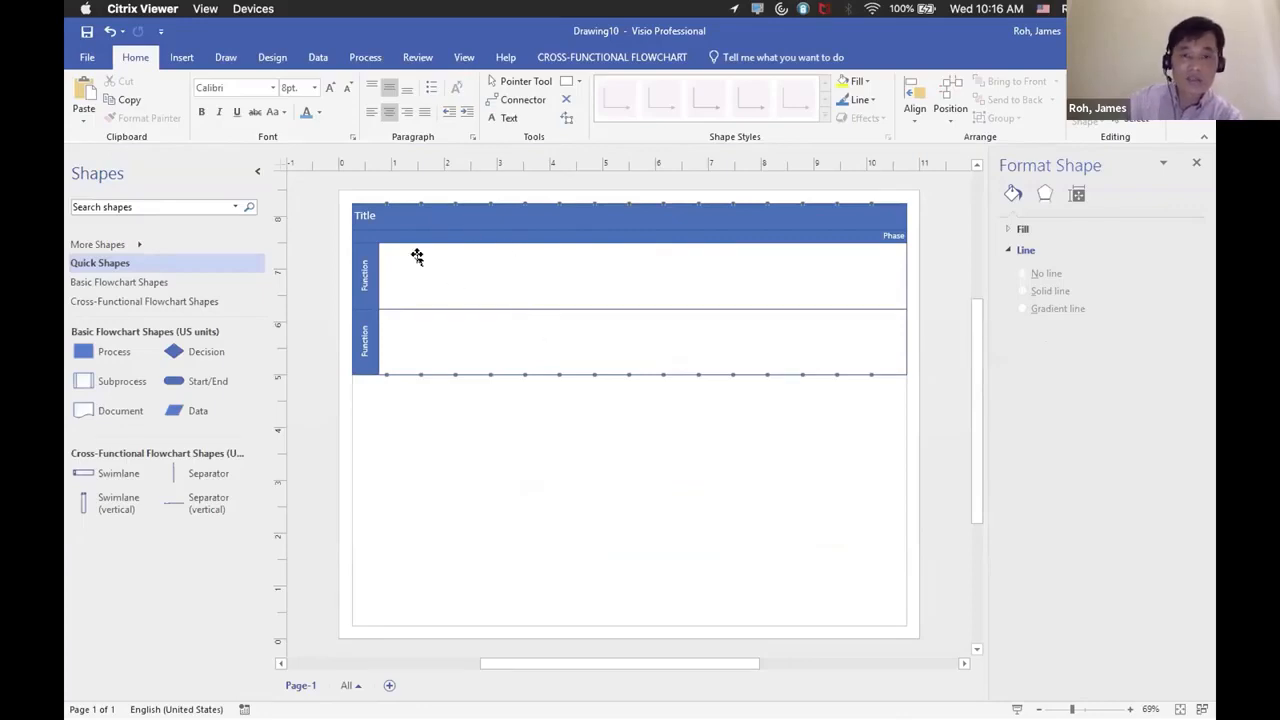
Replace the flowchart's title placeholder with "Supplier Application Process Mapping".
{"action": "left_click", "coordinate": [364, 215]}
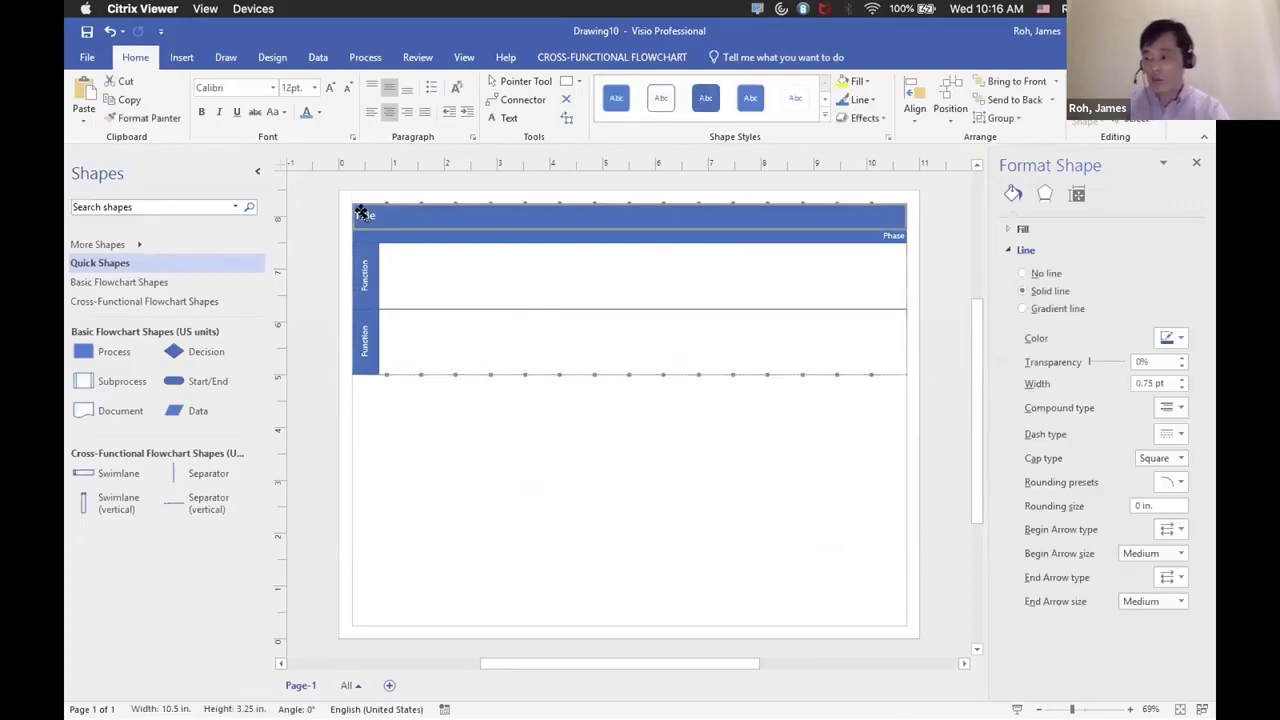
{"action": "double_click", "coordinate": [362, 212]}
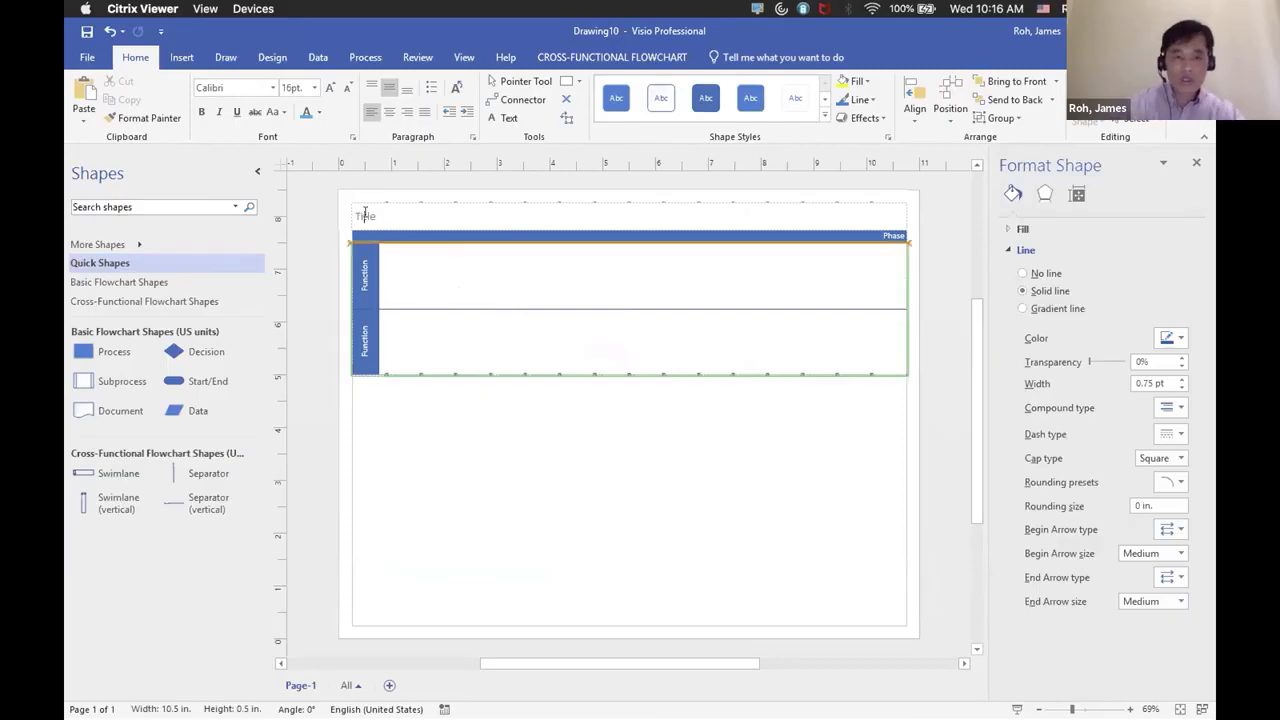
{"action": "left_click", "coordinate": [366, 216]}
{"action": "type", "text": "Suppp"}
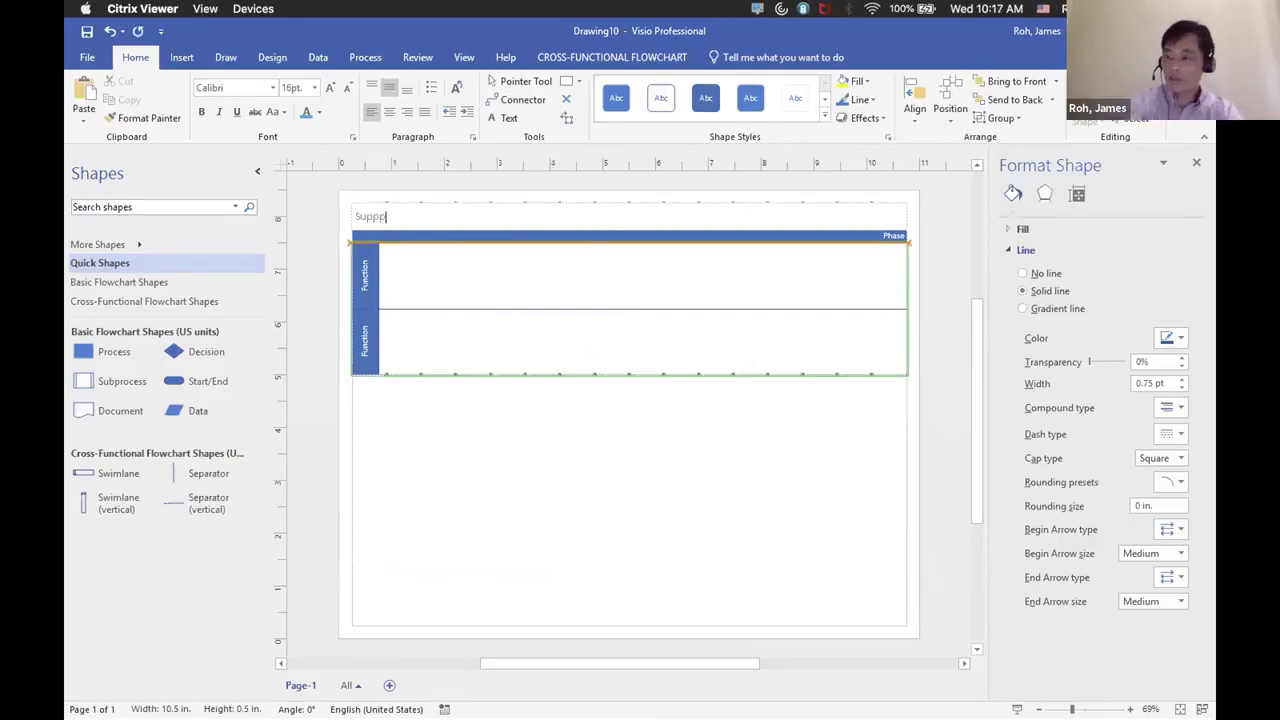
{"action": "type", "text": "lier "}
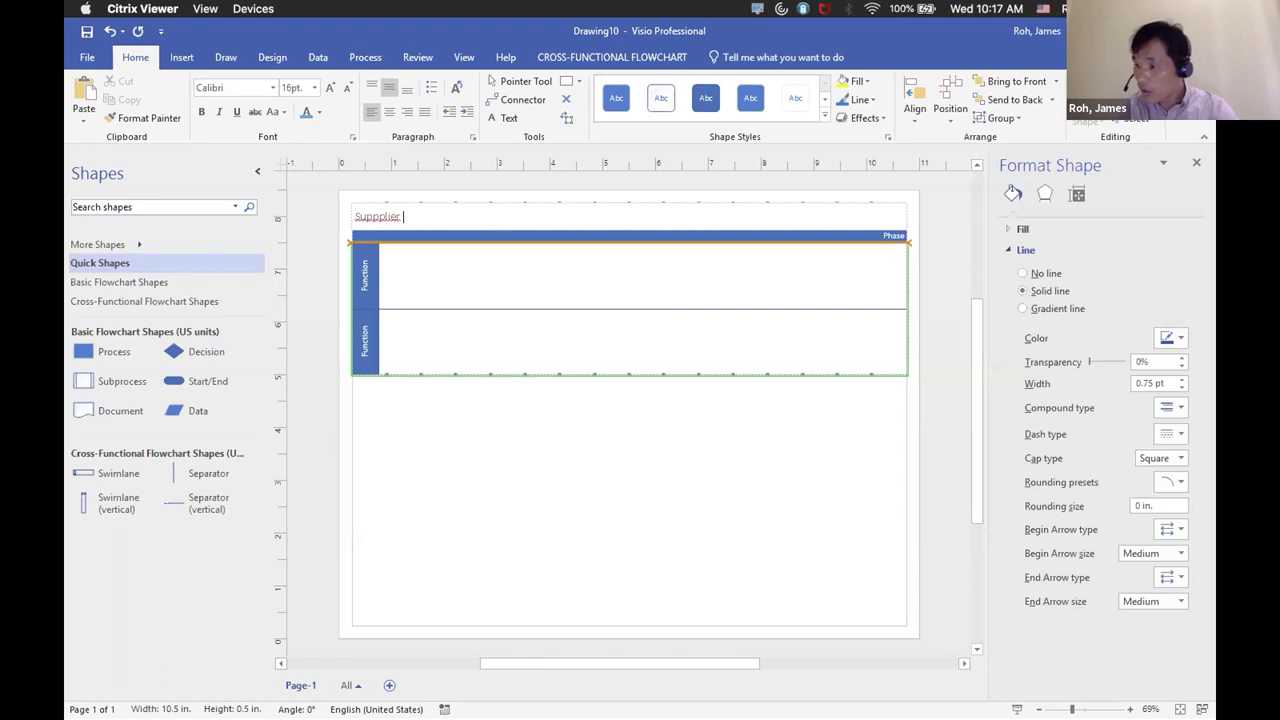
{"action": "type", "text": "Application"}
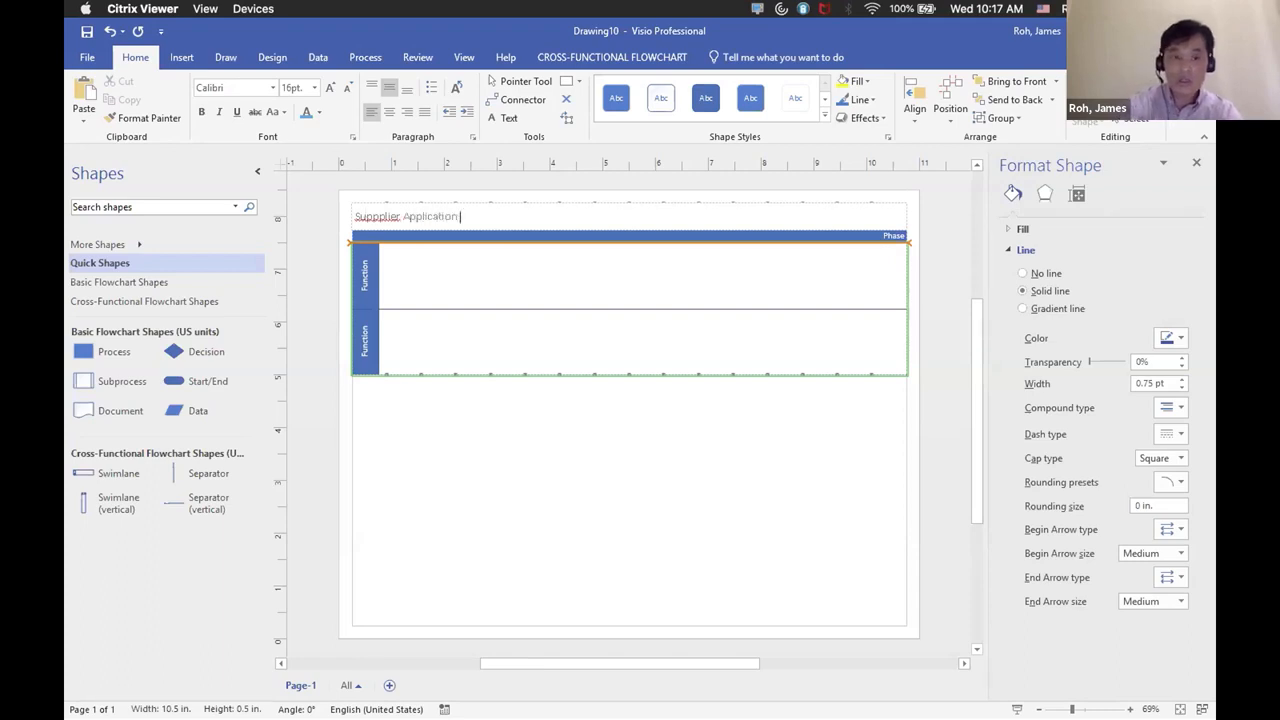
{"action": "type", "text": " Process Mappi"}
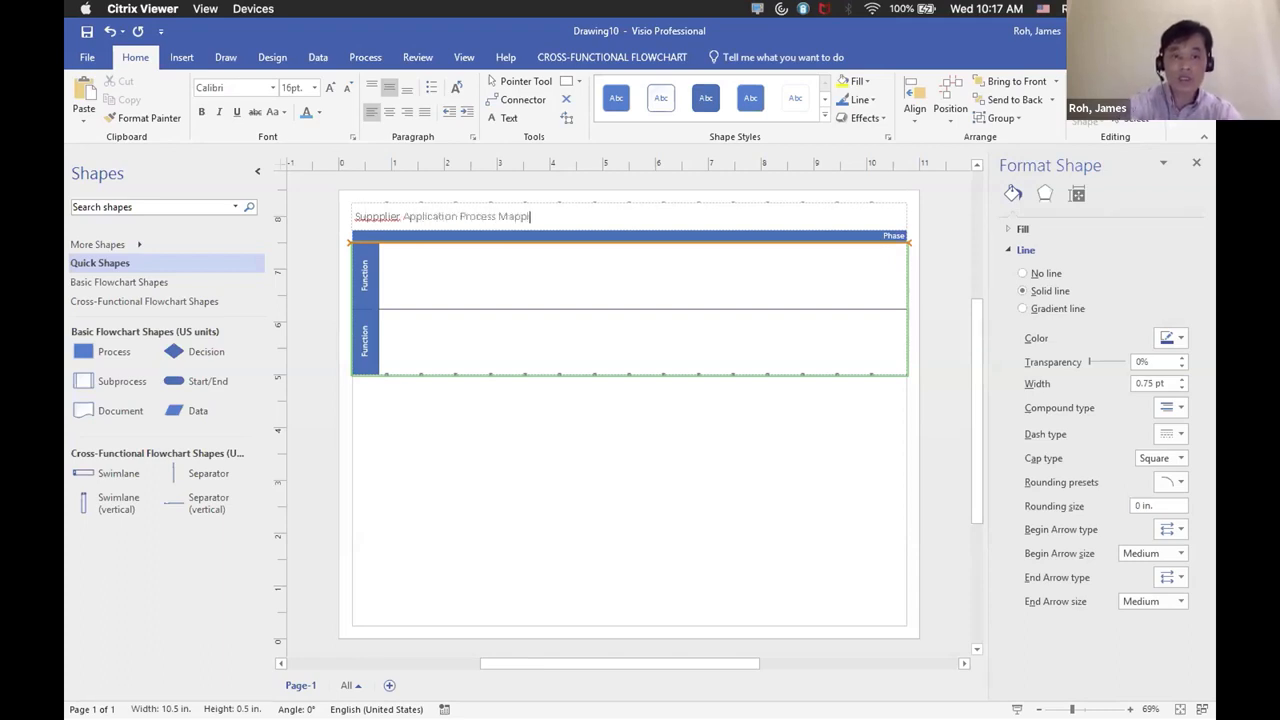
{"action": "type", "text": "ng"}
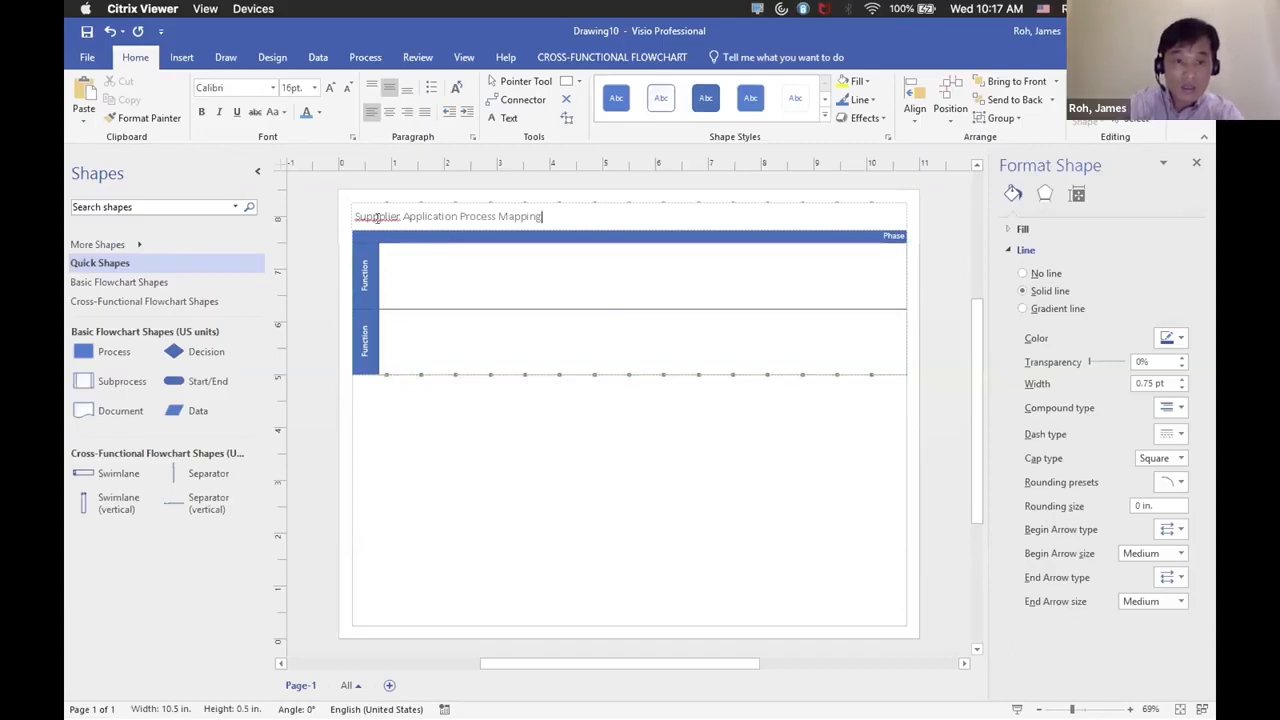
{"action": "left_click", "coordinate": [376, 217]}
{"action": "key", "text": "BackSpace"}
{"action": "left_click", "coordinate": [437, 422]}
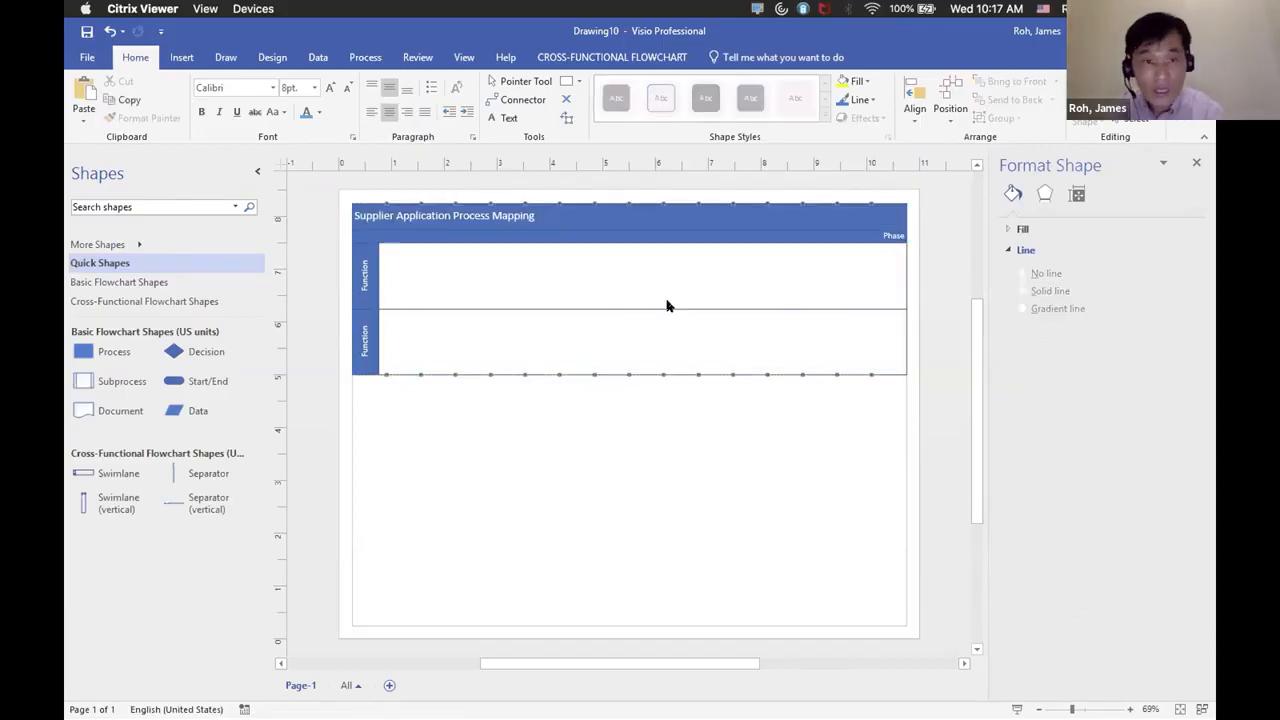
Replace the Phase label in the flowchart header with the date "September 29, 2020".
{"action": "left_click", "coordinate": [357, 270]}
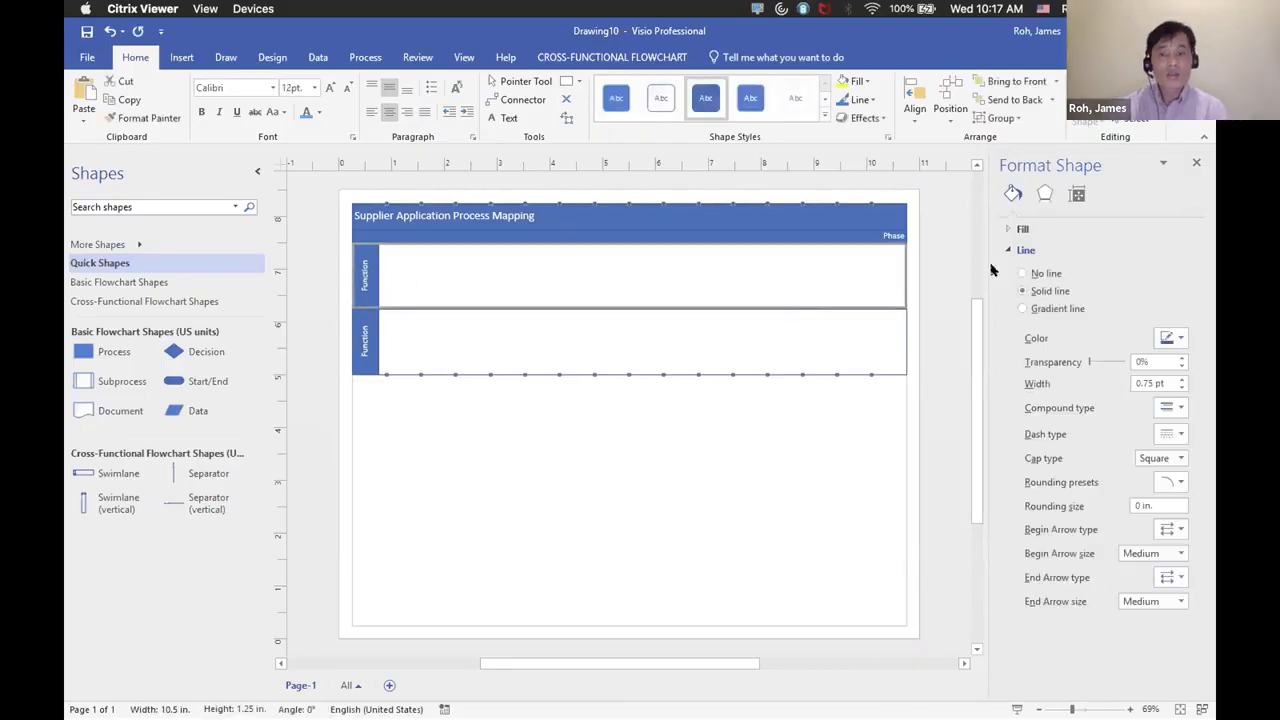
{"action": "left_click", "coordinate": [886, 235]}
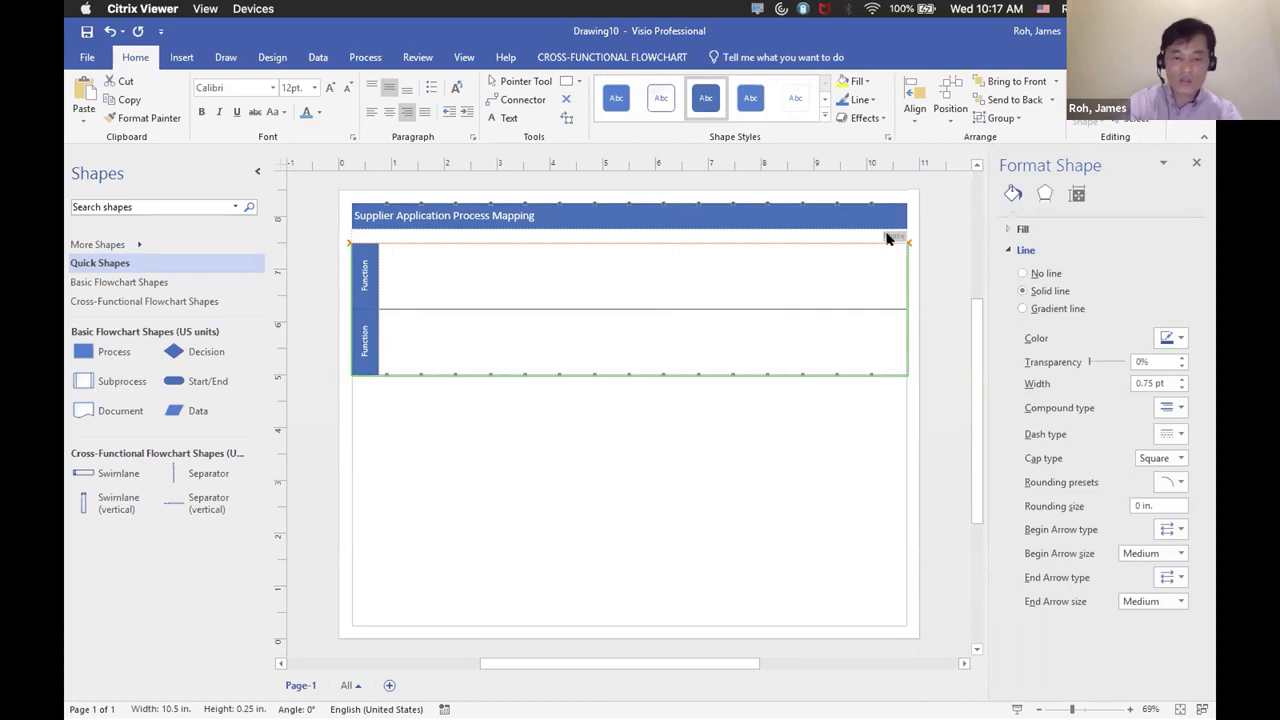
{"action": "type", "text": "S"}
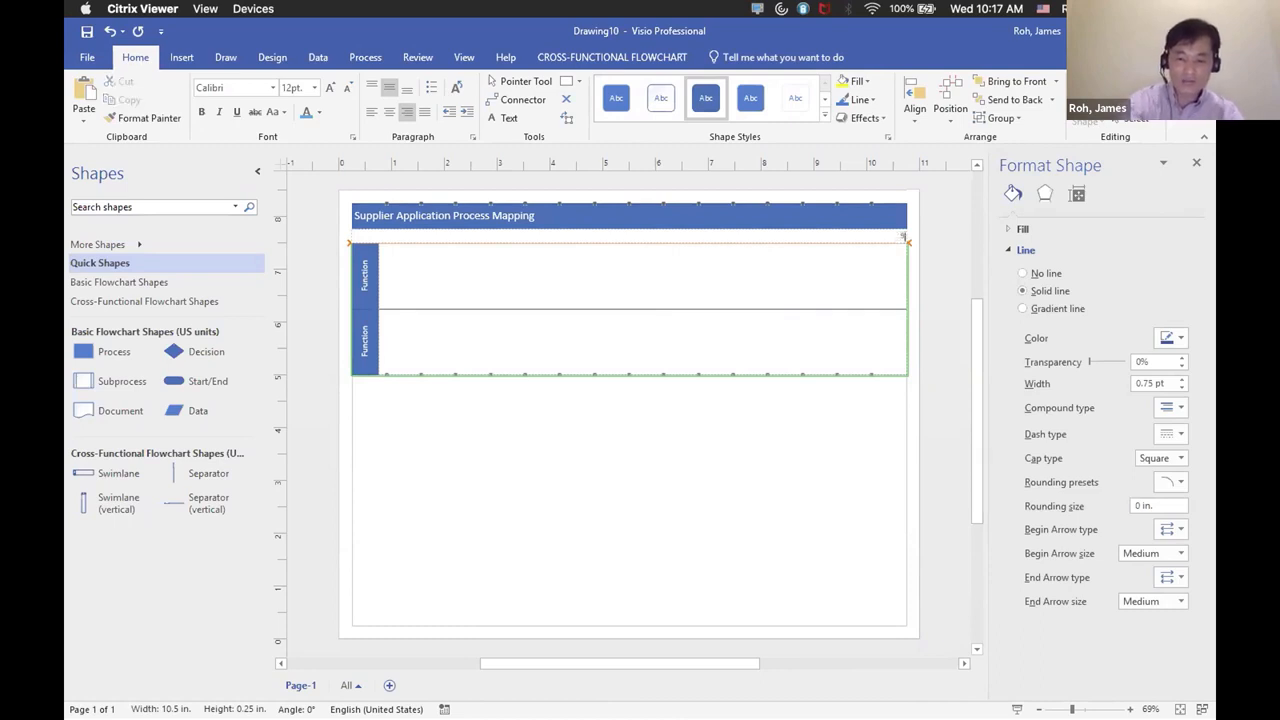
{"action": "type", "text": "epte"}
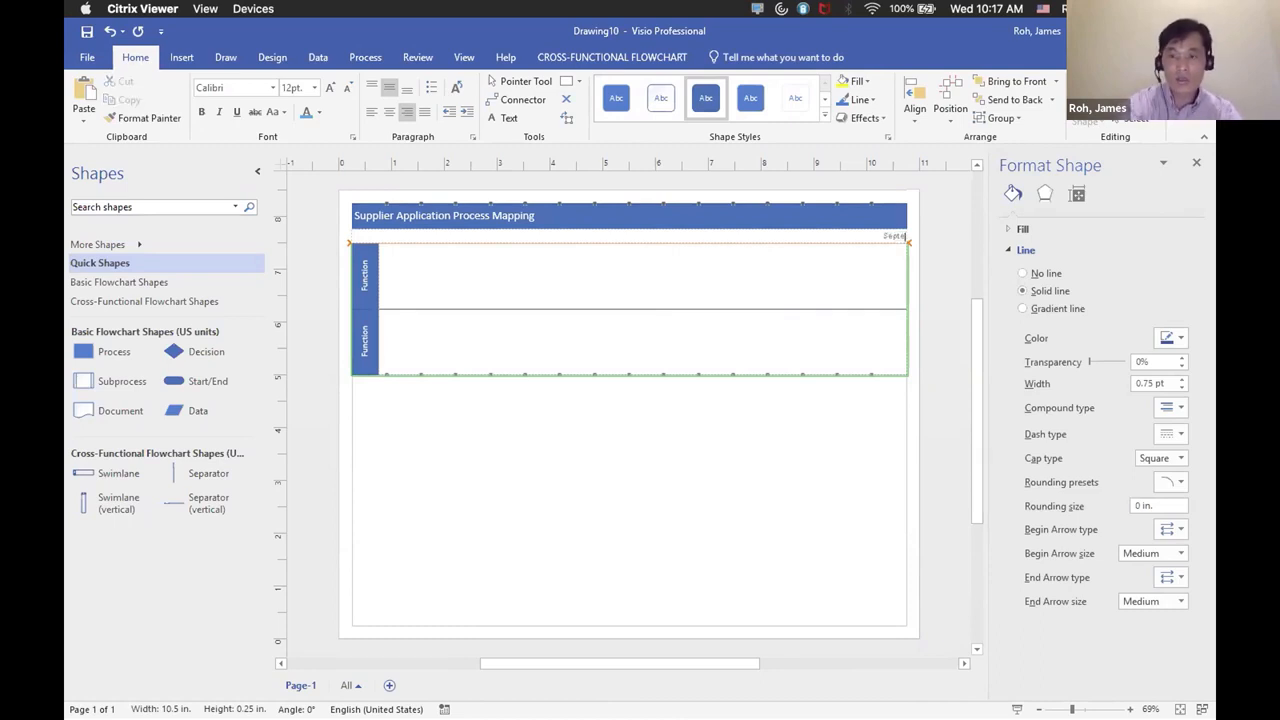
{"action": "type", "text": "mber 29"}
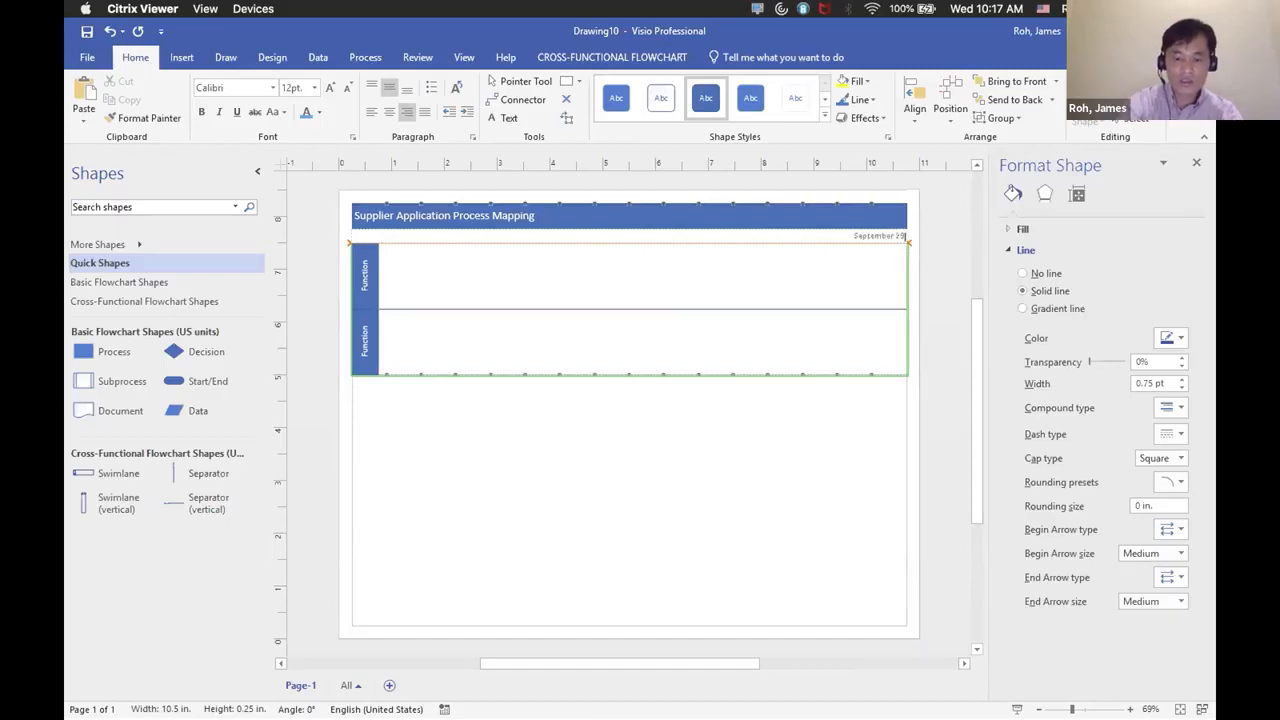
{"action": "type", "text": ", 2020"}
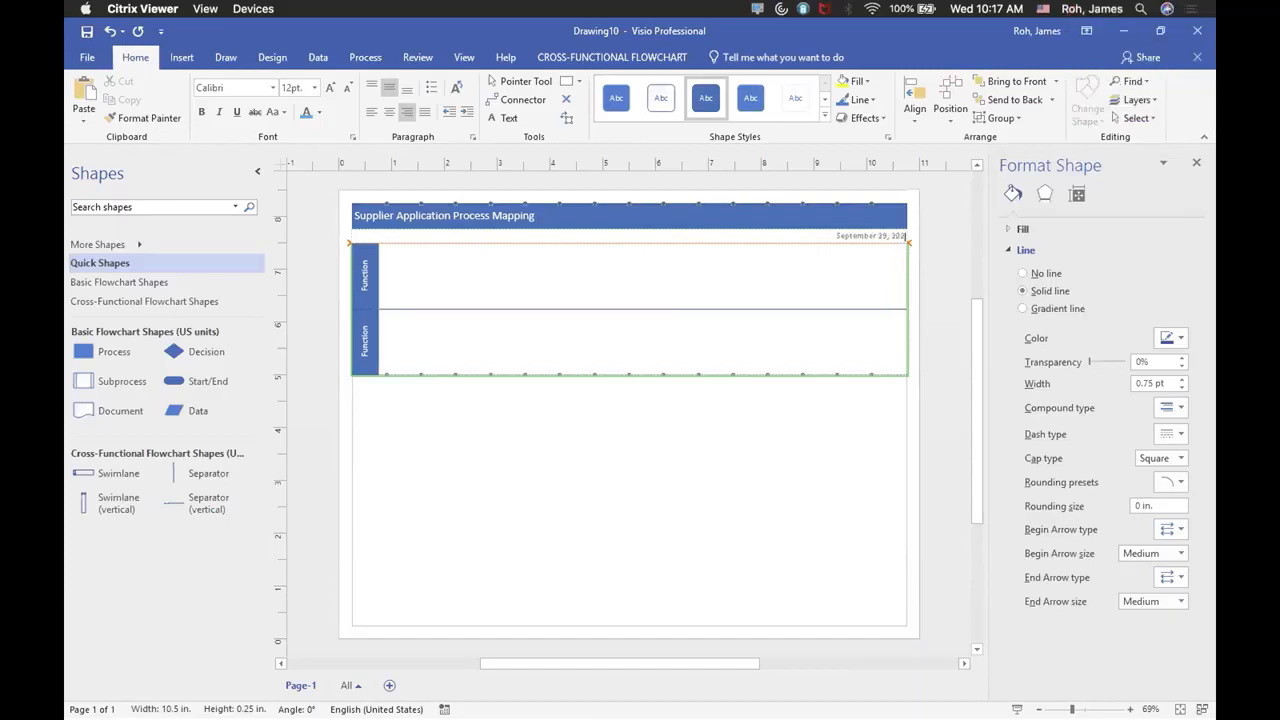
{"action": "key", "text": "BackSpace"}
{"action": "type", "text": "20"}
Rename the upper swimlane "Screening" and the lower swimlane "Approval".
{"action": "double_click", "coordinate": [361, 271]}
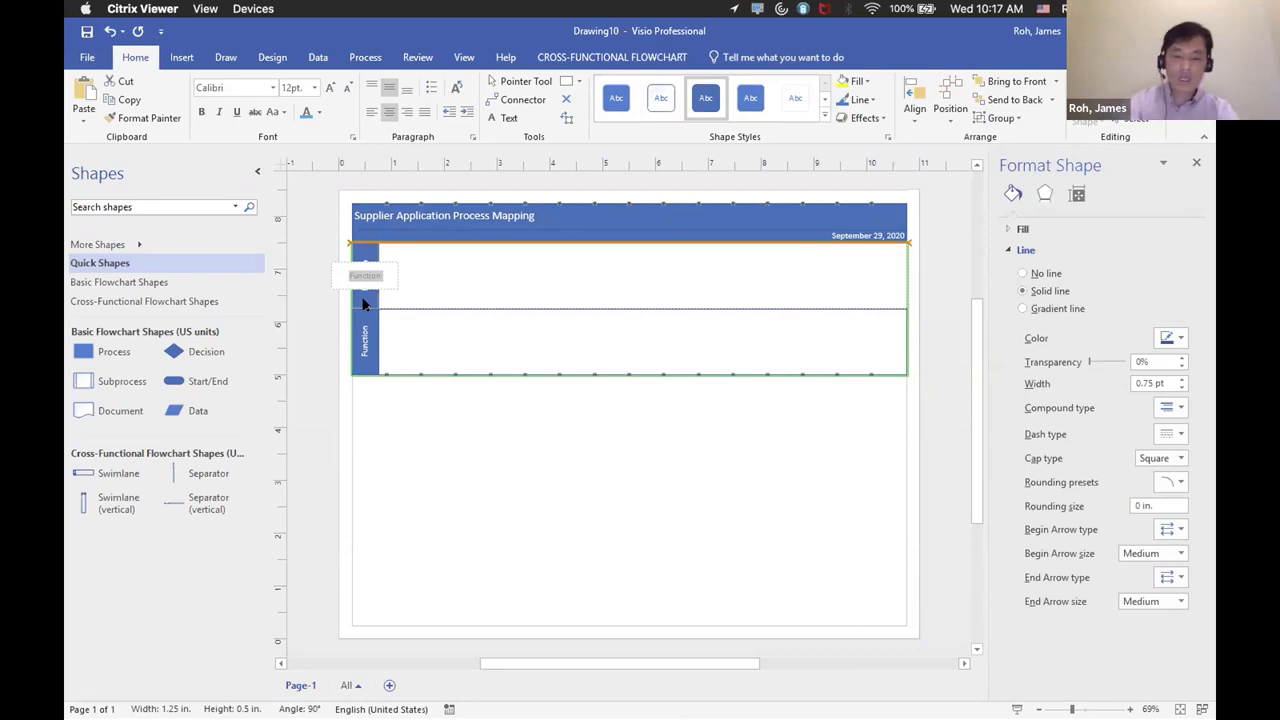
{"action": "type", "text": "Screening"}
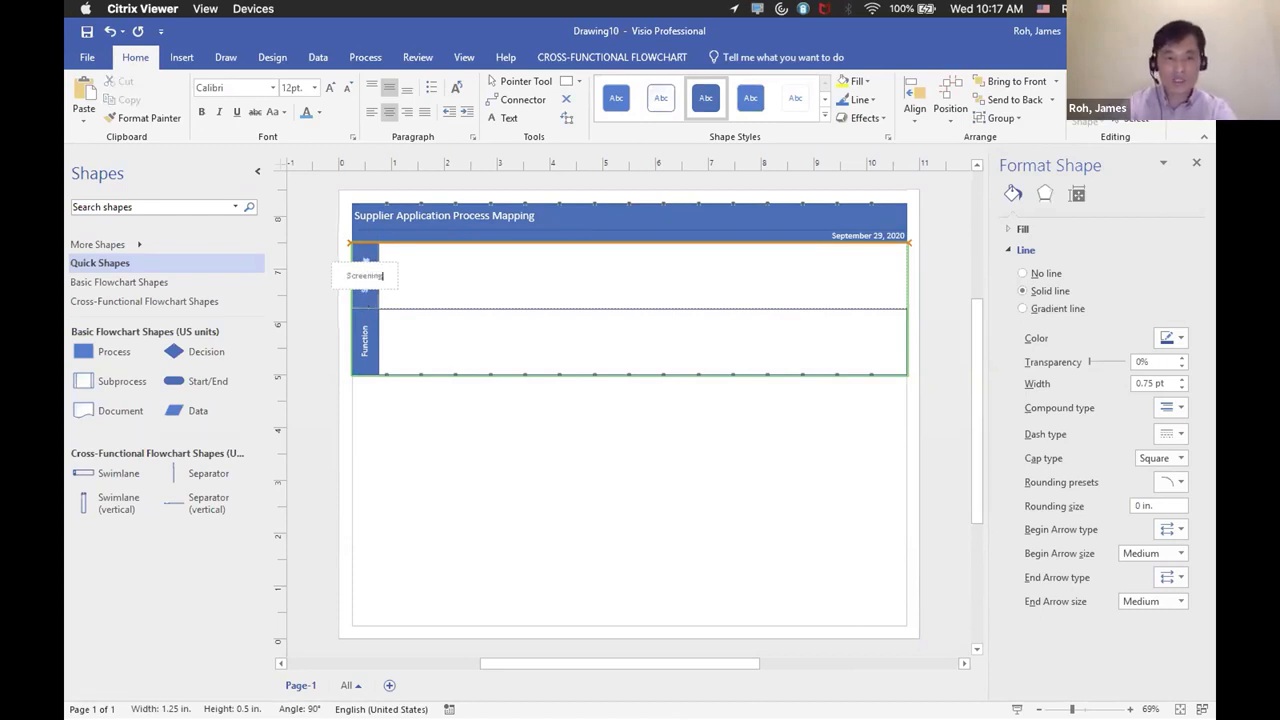
{"action": "double_click", "coordinate": [364, 342]}
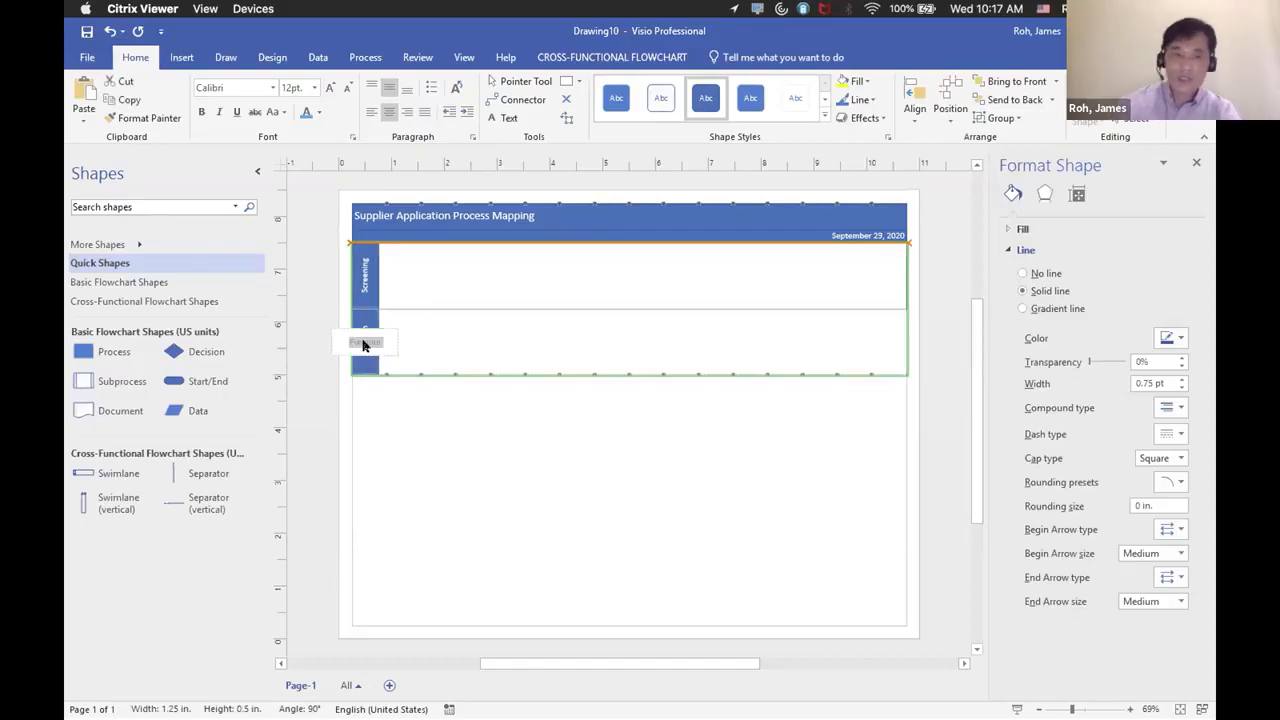
{"action": "type", "text": "Approval"}
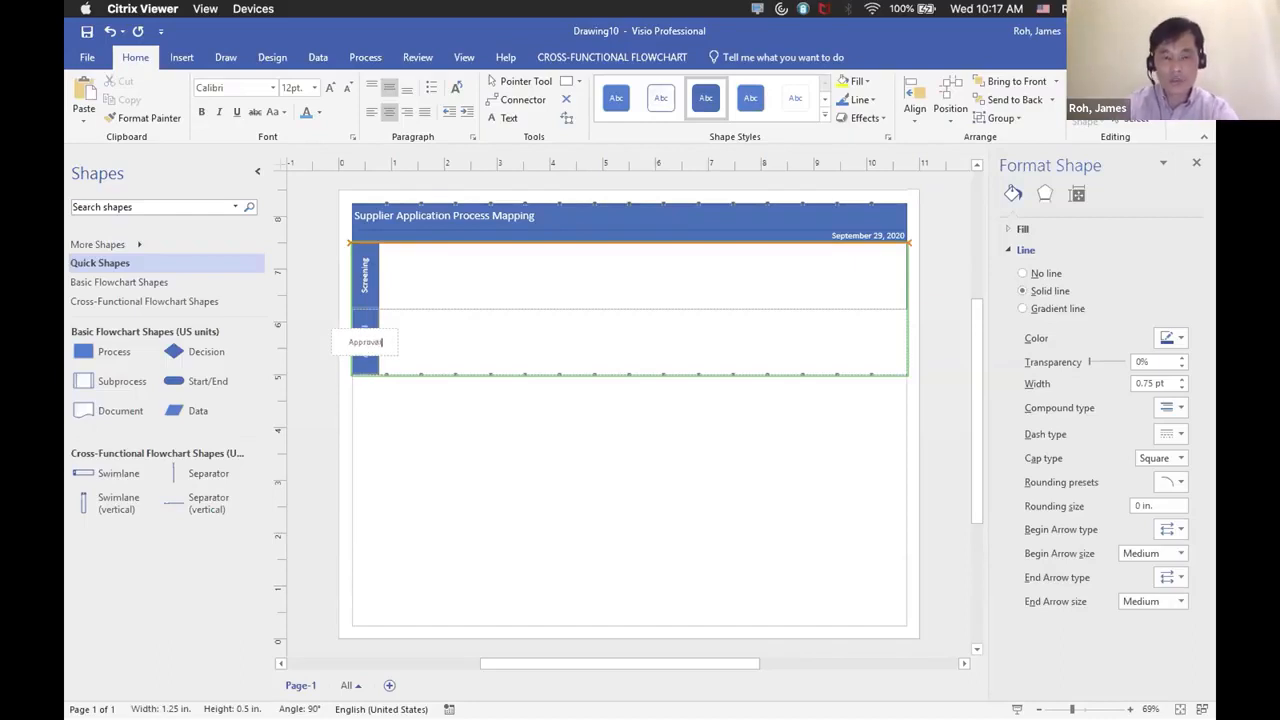
{"action": "left_click", "coordinate": [503, 463]}
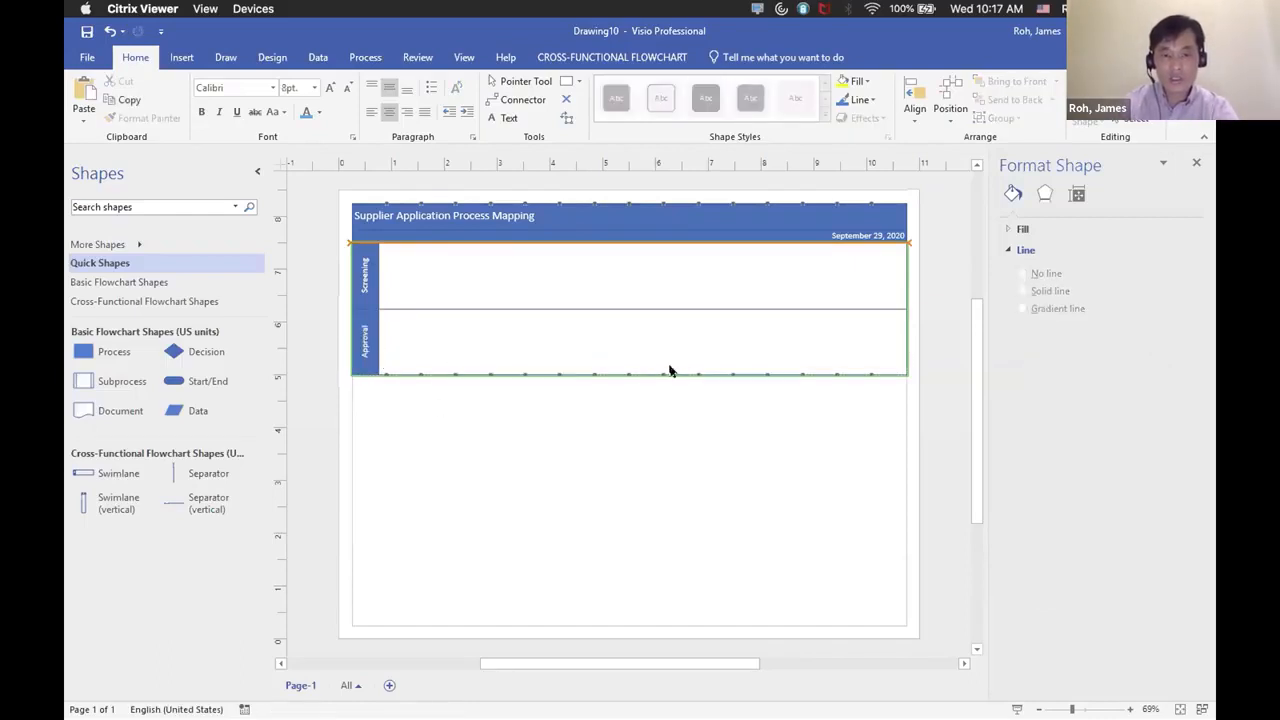
Paste a copy of the Approval swimlane and place it on the page below the existing flowchart.
{"action": "left_click", "coordinate": [358, 336]}
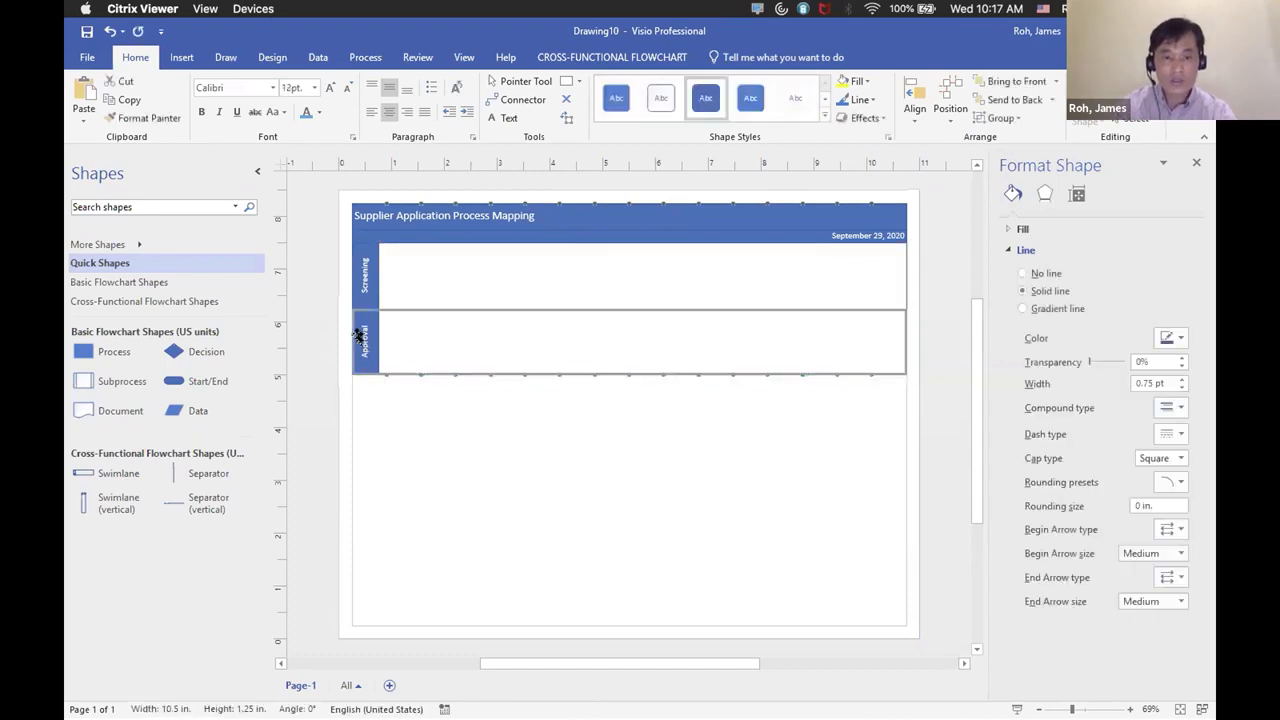
{"action": "left_click", "coordinate": [423, 421]}
{"action": "key", "text": "ctrl+v"}
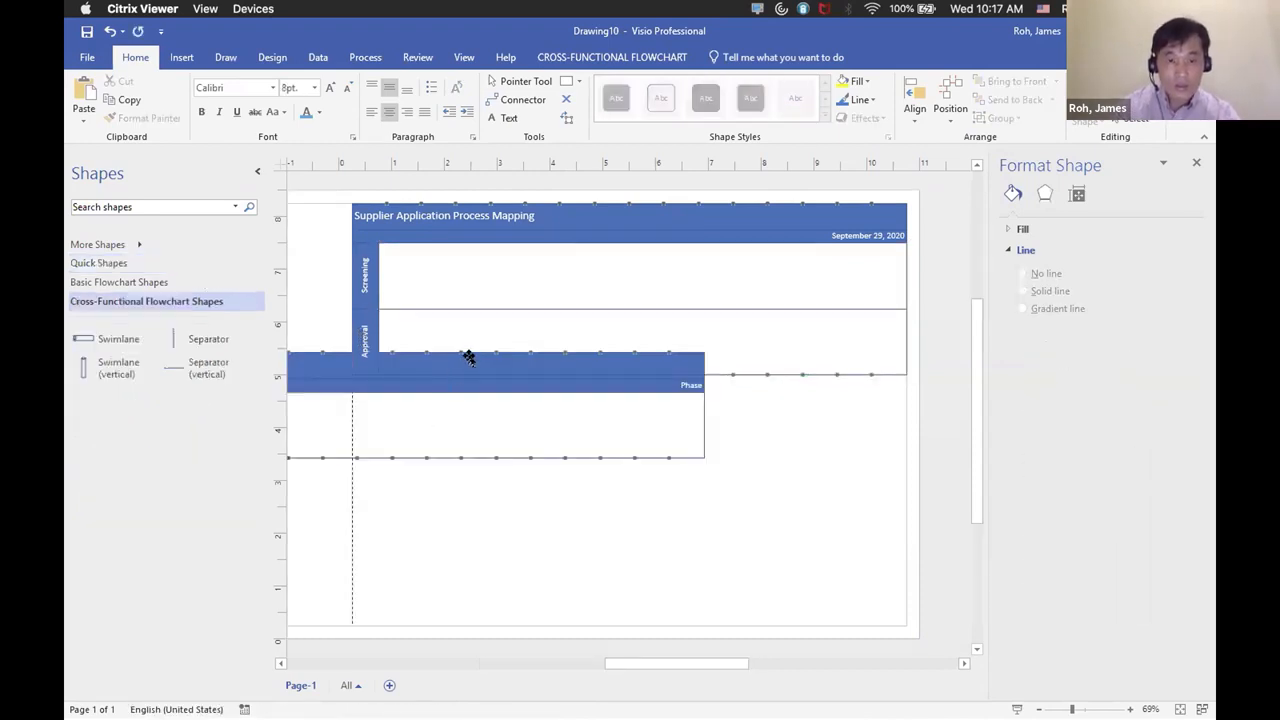
{"action": "left_click_drag", "start_coordinate": [469, 358], "coordinate": [643, 437]}
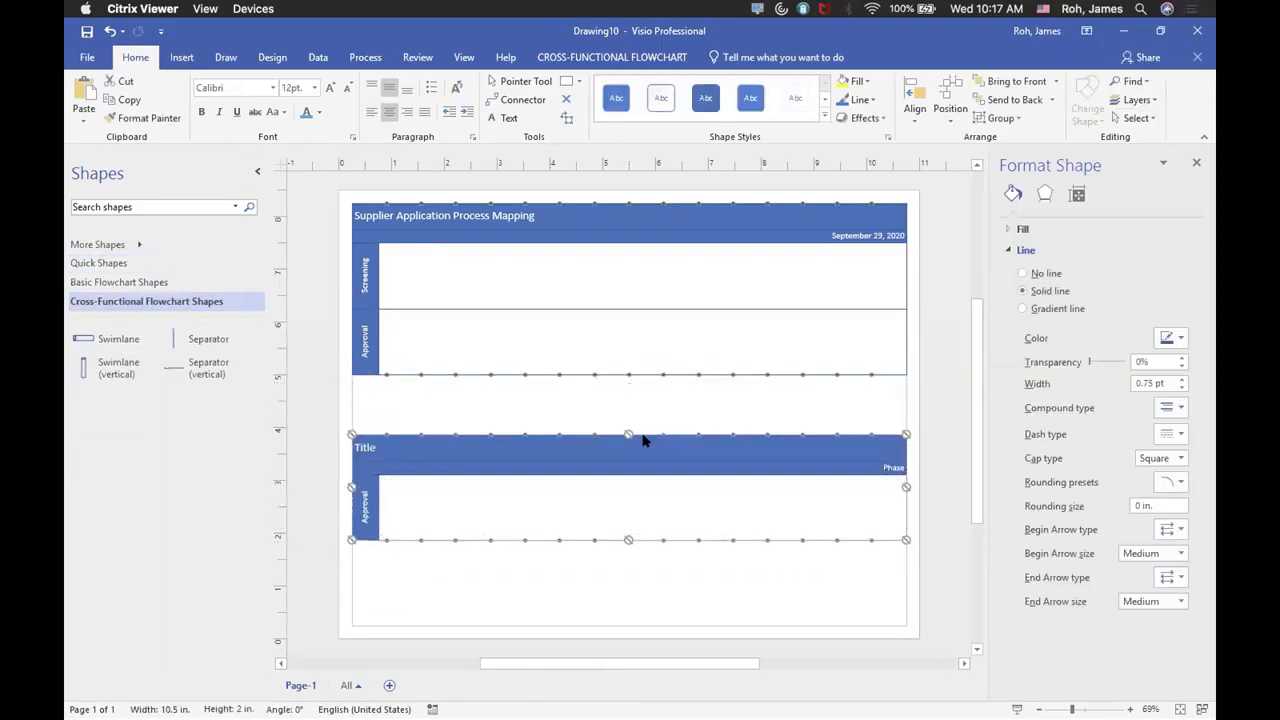
Insert a new swimlane after the Approval swimlane in the original flowchart.
{"action": "mouse_move", "coordinate": [363, 334]}
{"action": "left_mouse_down"}
{"action": "mouse_move", "coordinate": [720, 346]}
{"action": "mouse_move", "coordinate": [623, 329]}
{"action": "mouse_move", "coordinate": [380, 334]}
{"action": "left_mouse_up"}
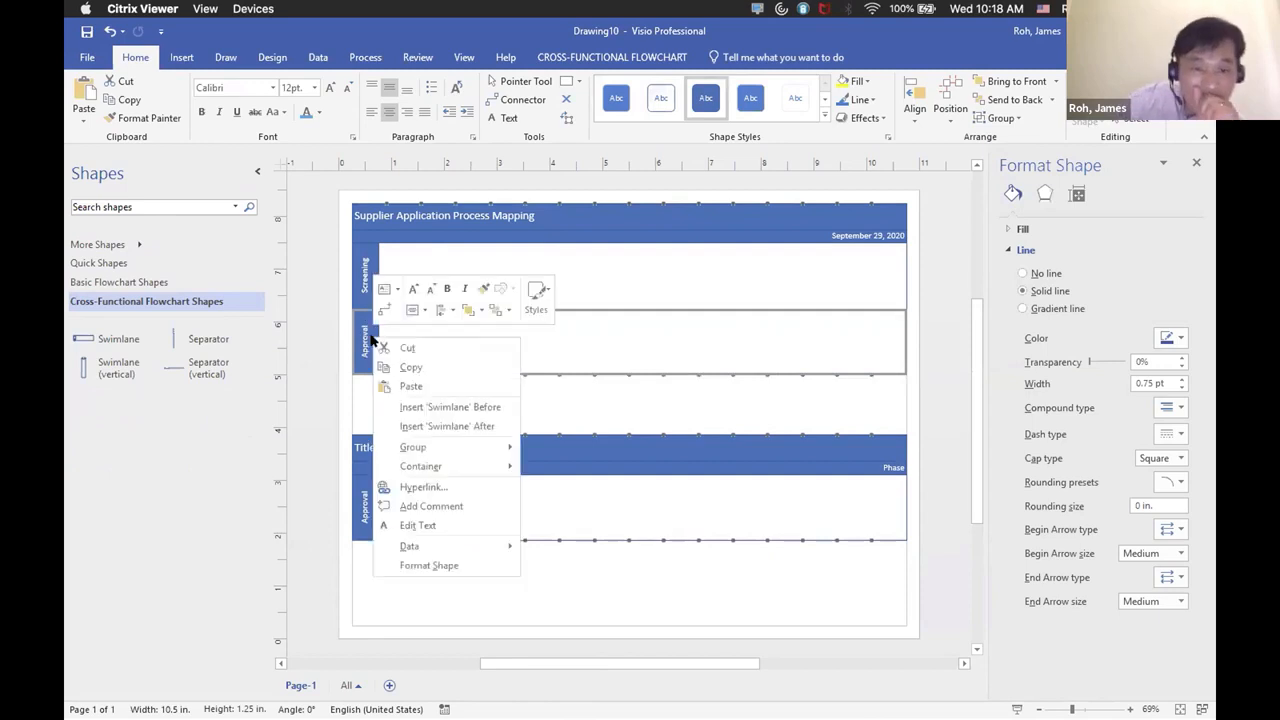
{"action": "right_click", "coordinate": [382, 342]}
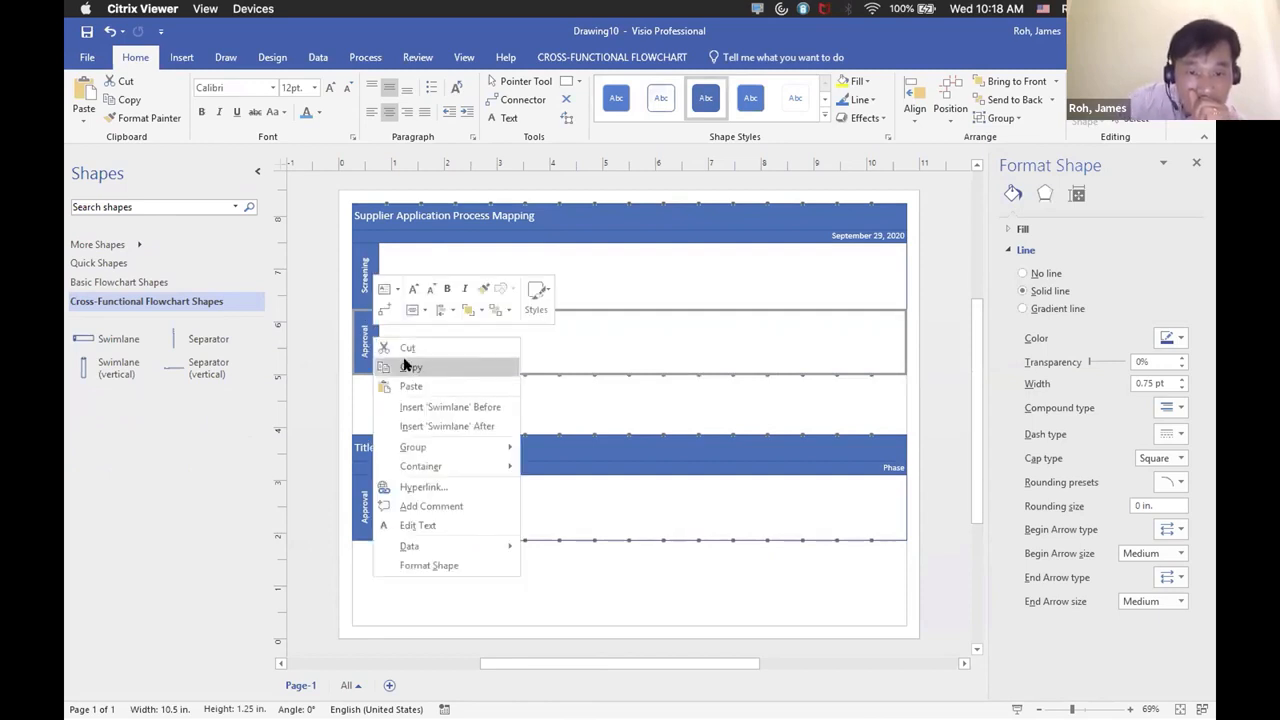
{"action": "left_click", "coordinate": [421, 431]}
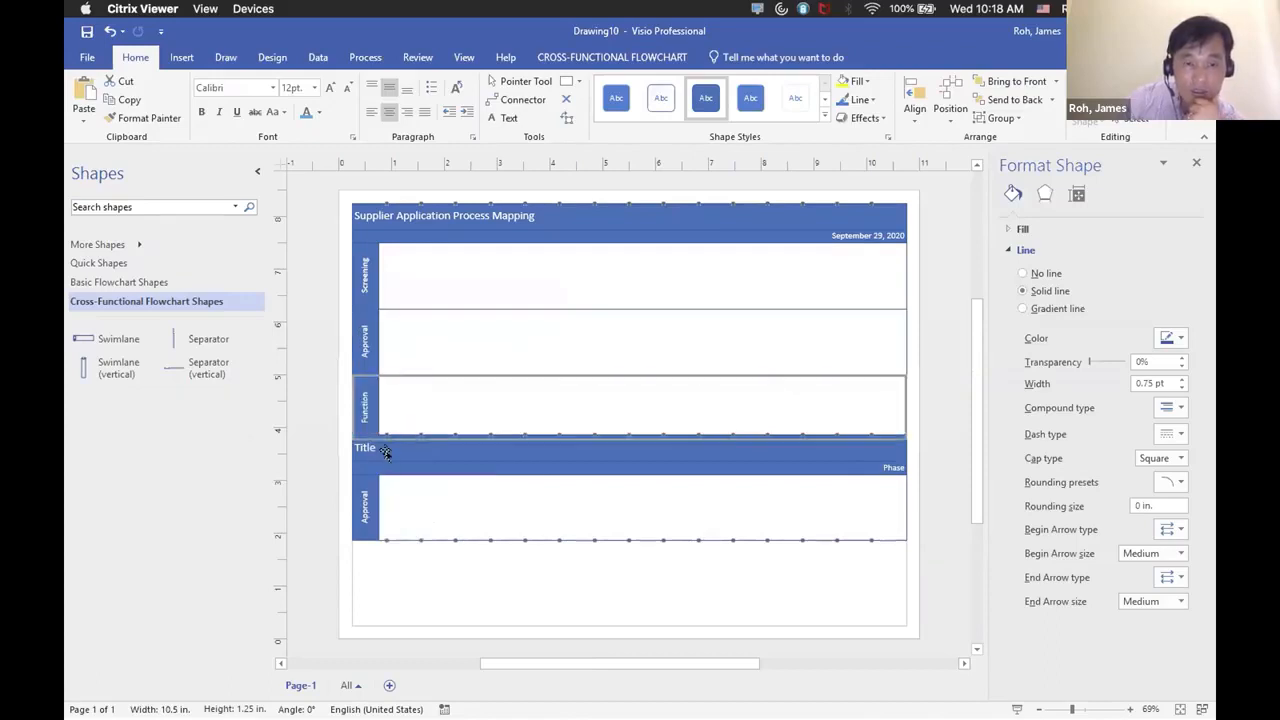
Delete the pasted duplicate flowchart with the Title placeholder below the main flowchart.
{"action": "left_click", "coordinate": [385, 451]}
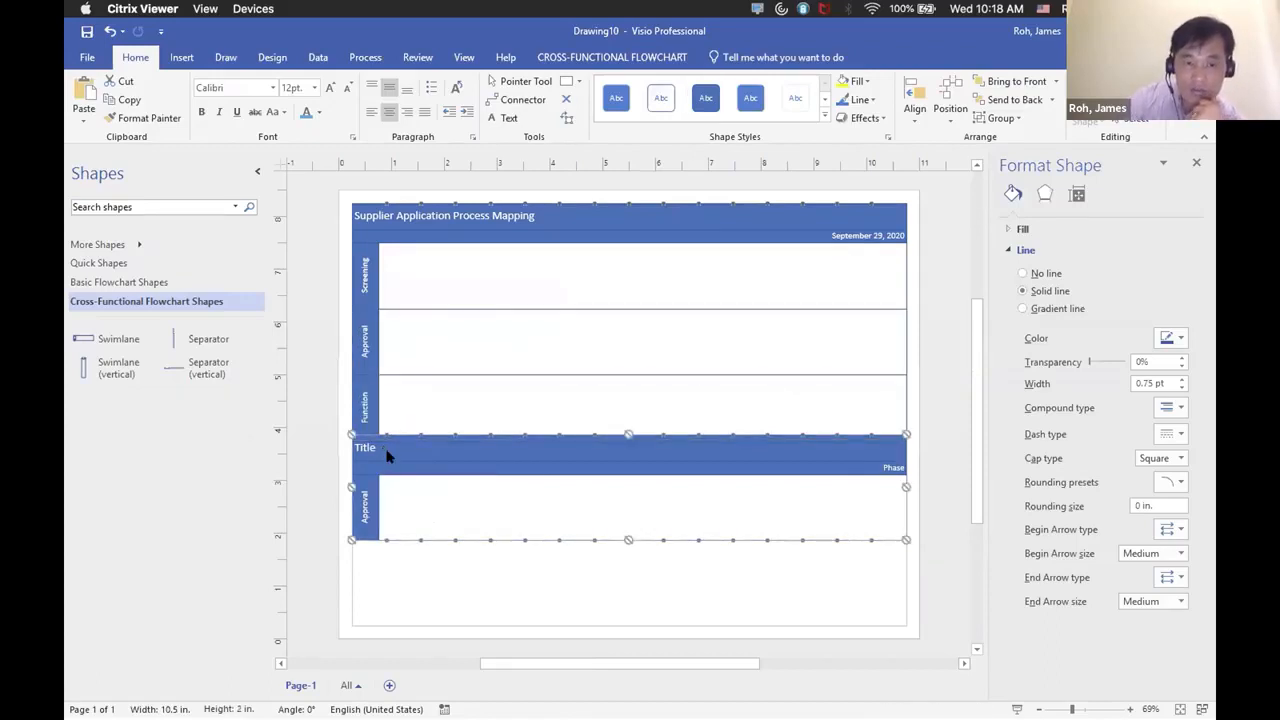
{"action": "right_click", "coordinate": [389, 452]}
{"action": "key", "text": "Escape"}
{"action": "key", "text": "Delete"}
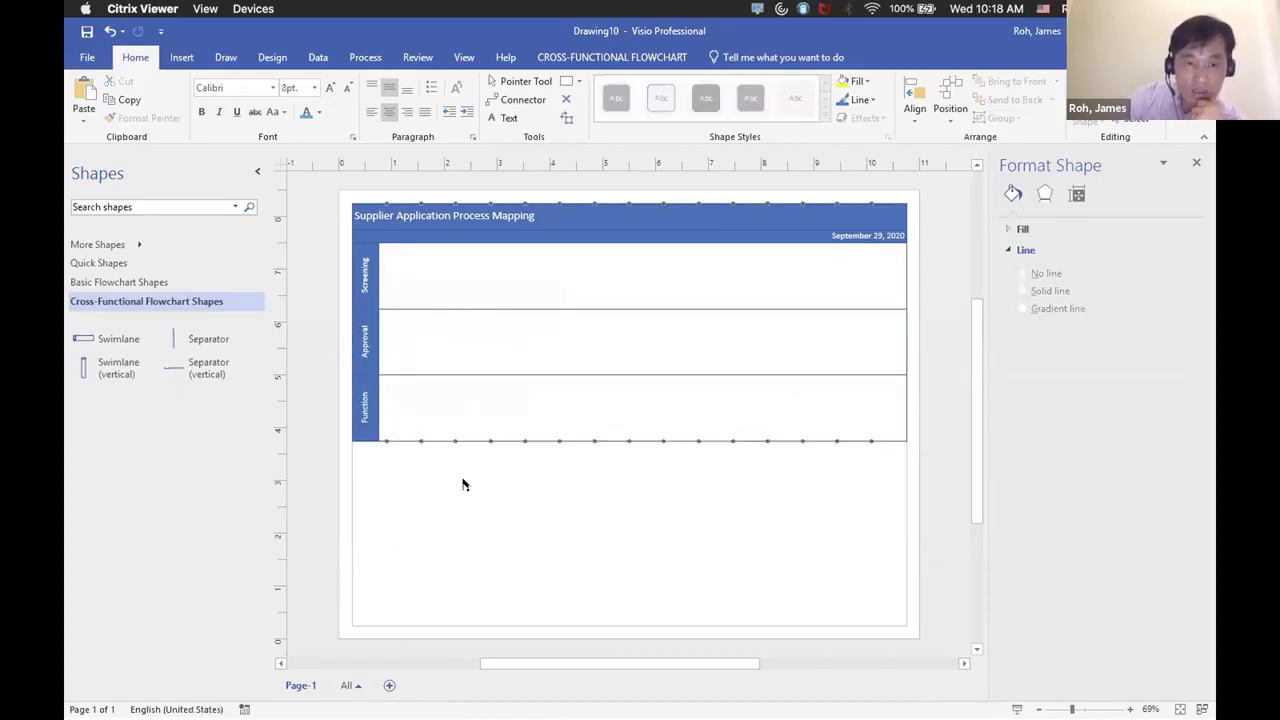
{"action": "left_click", "coordinate": [365, 347]}
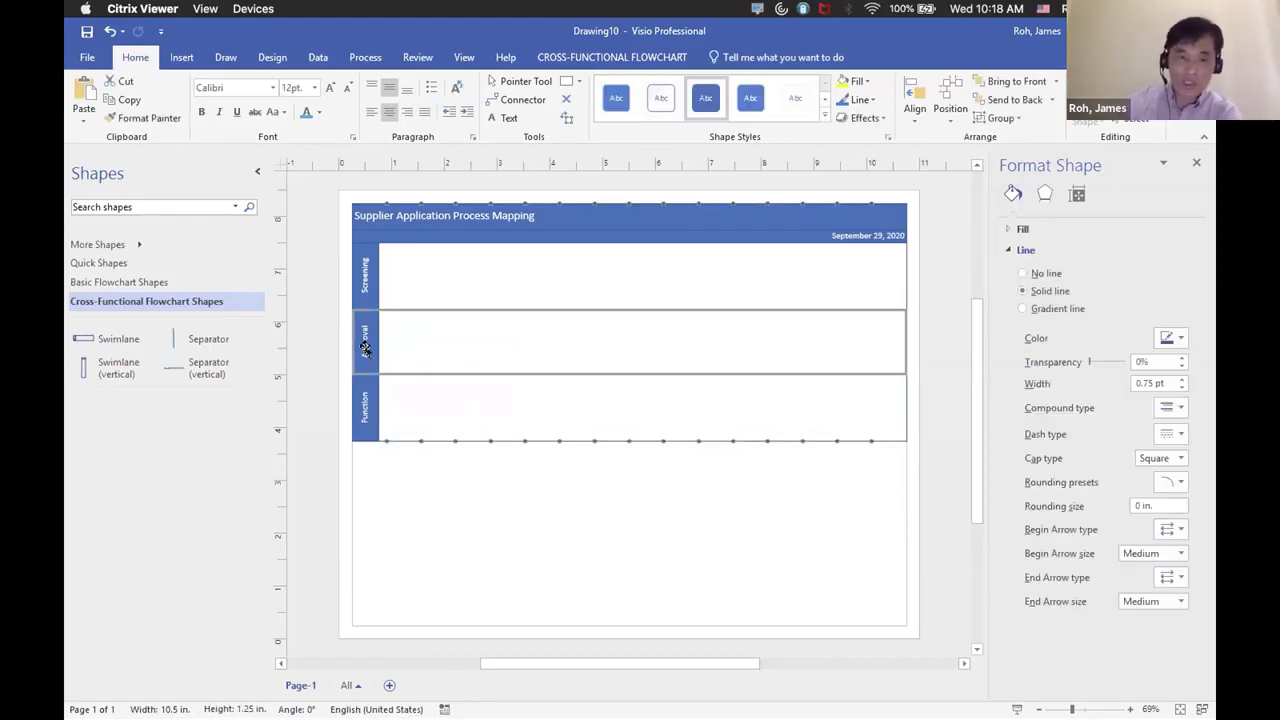
{"action": "right_click", "coordinate": [365, 348]}
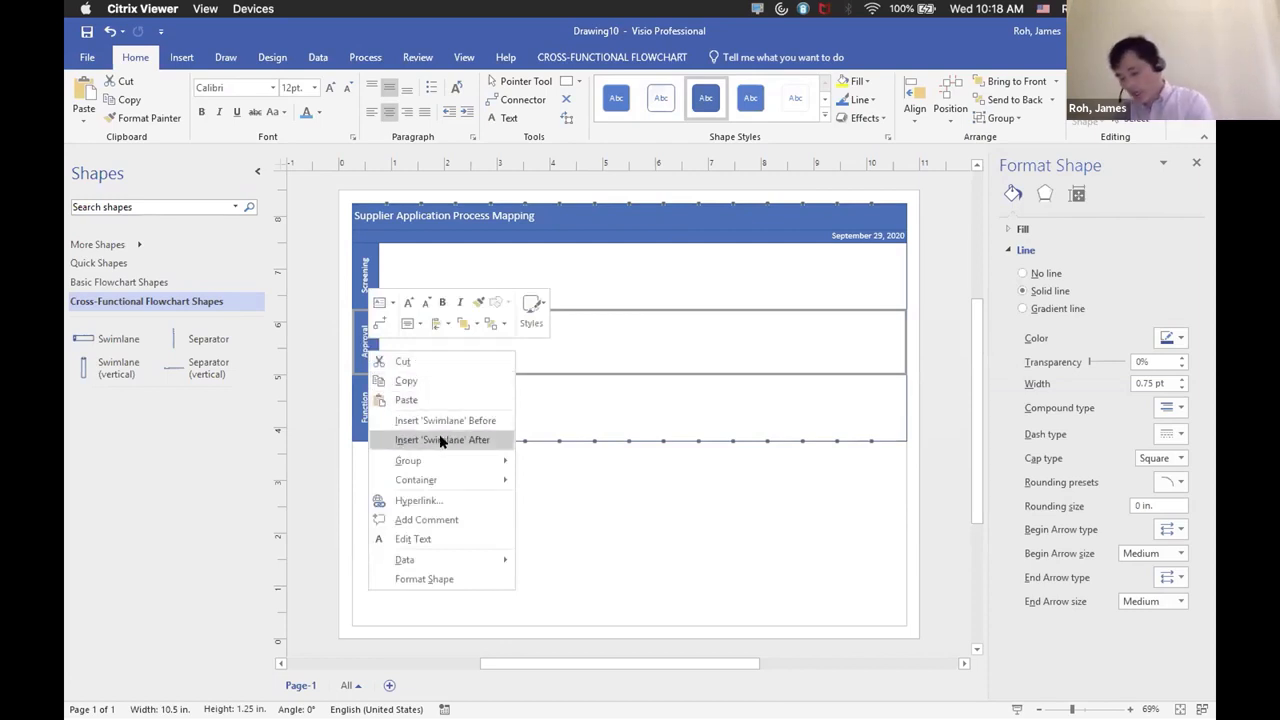
{"action": "left_click", "coordinate": [659, 508]}
Rename the new swimlane below Approval "Administration".
{"action": "left_click", "coordinate": [360, 411]}
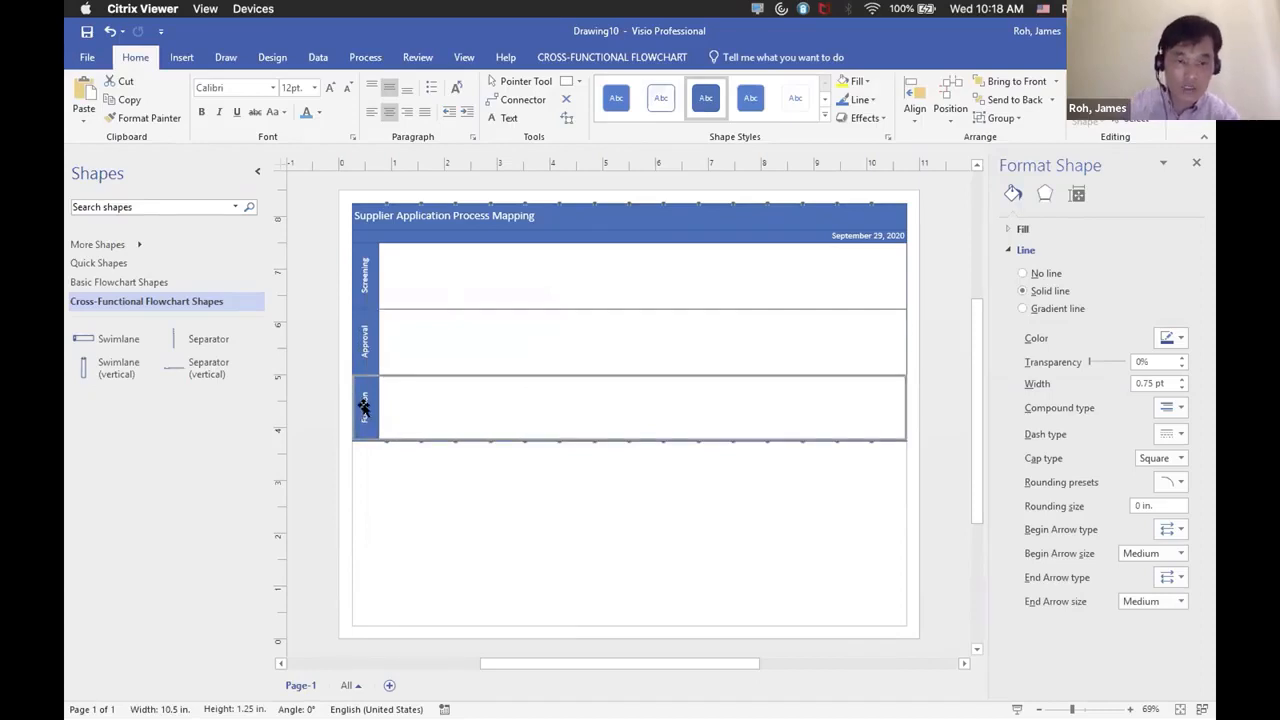
{"action": "right_click", "coordinate": [364, 406]}
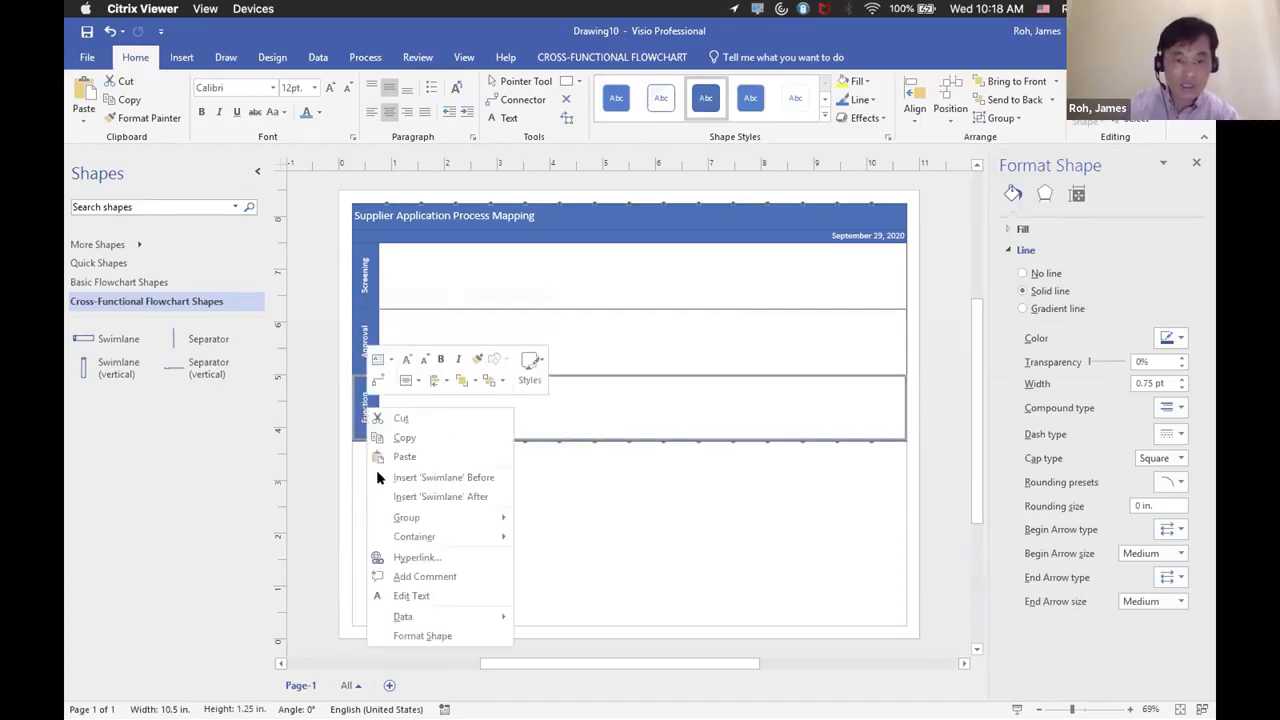
{"action": "left_click", "coordinate": [447, 592]}
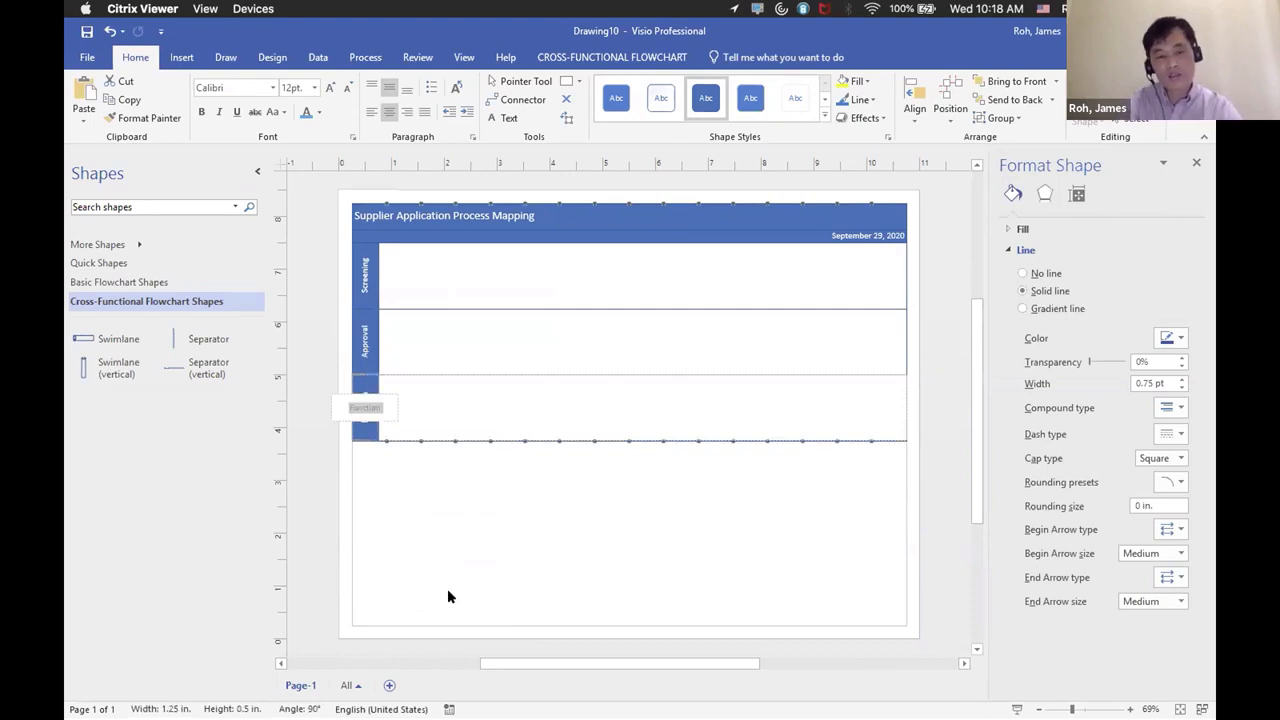
{"action": "type", "text": "Admini"}
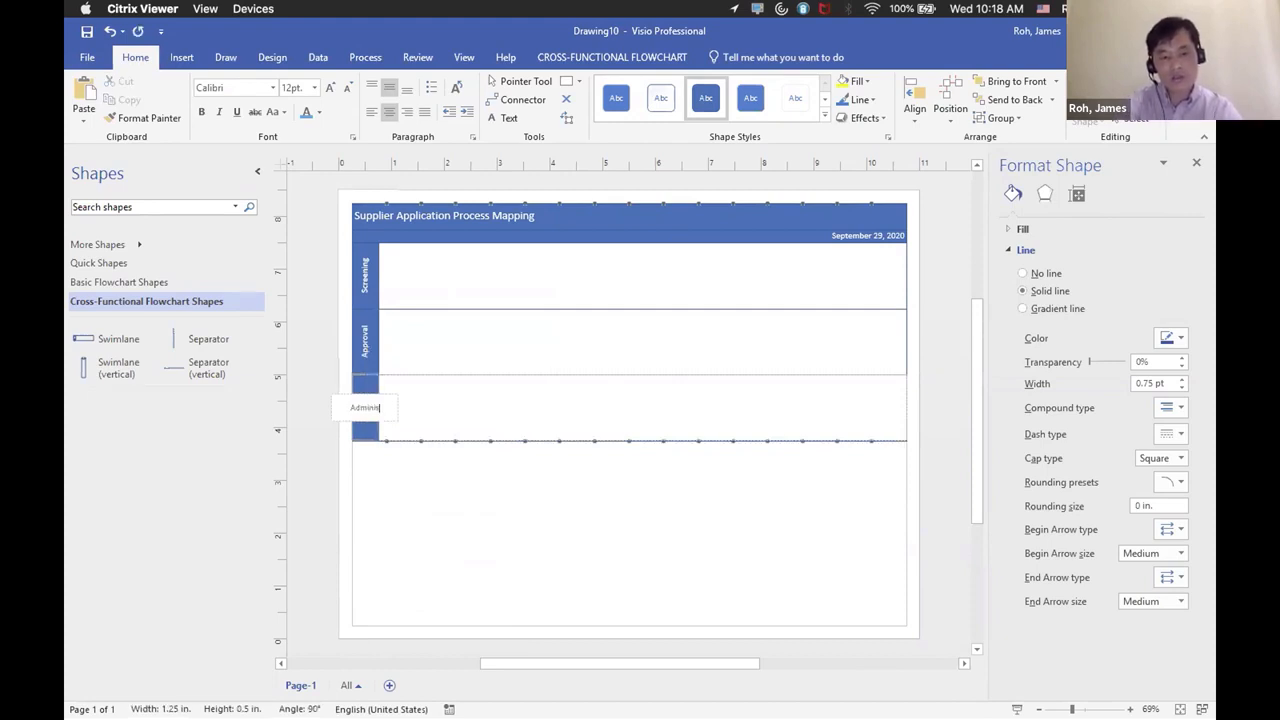
{"action": "type", "text": "stration"}
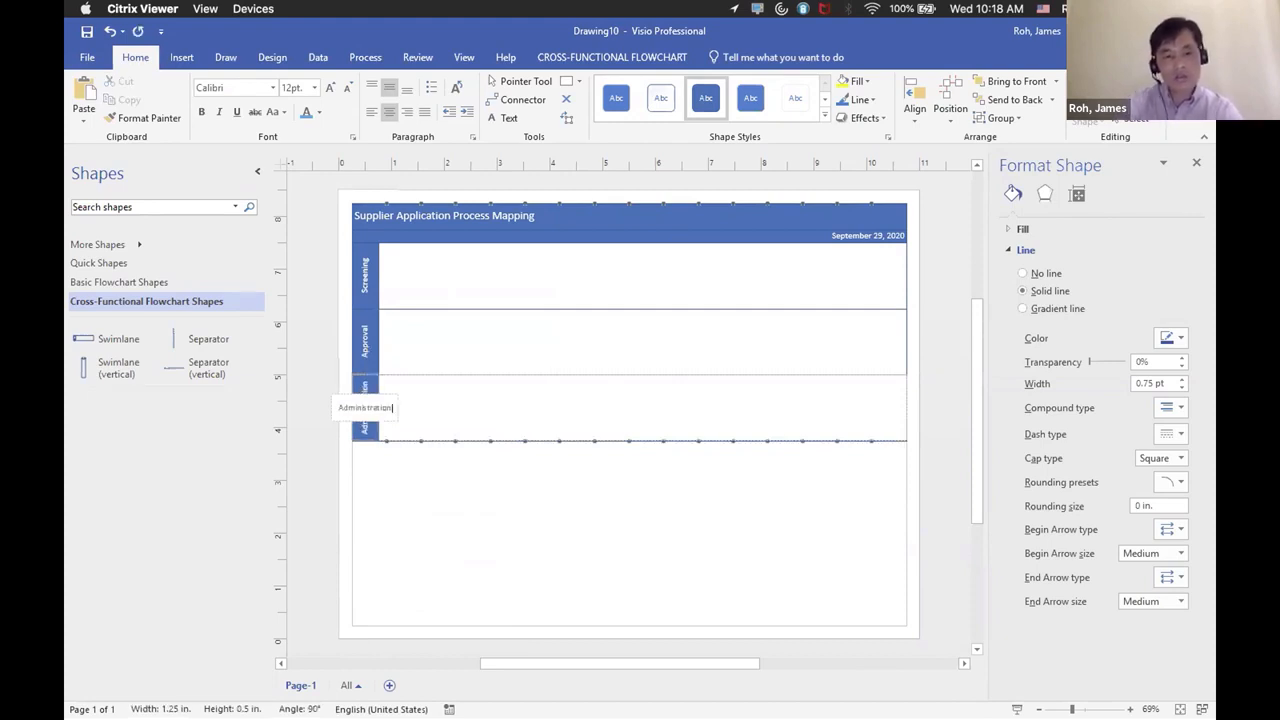
{"action": "left_click", "coordinate": [444, 553]}
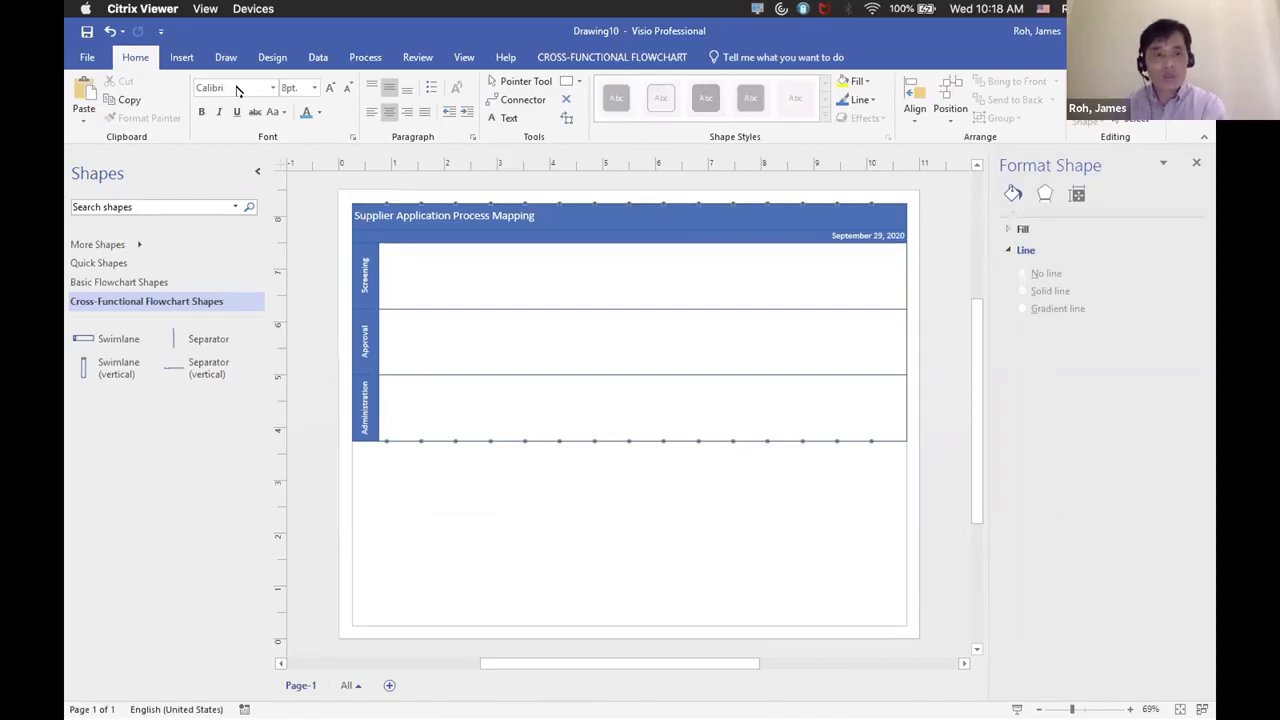
Draw an ellipse about 1.25 in wide and 0.41 in high near the start of the Screening swimlane.
{"action": "left_click", "coordinate": [180, 58]}
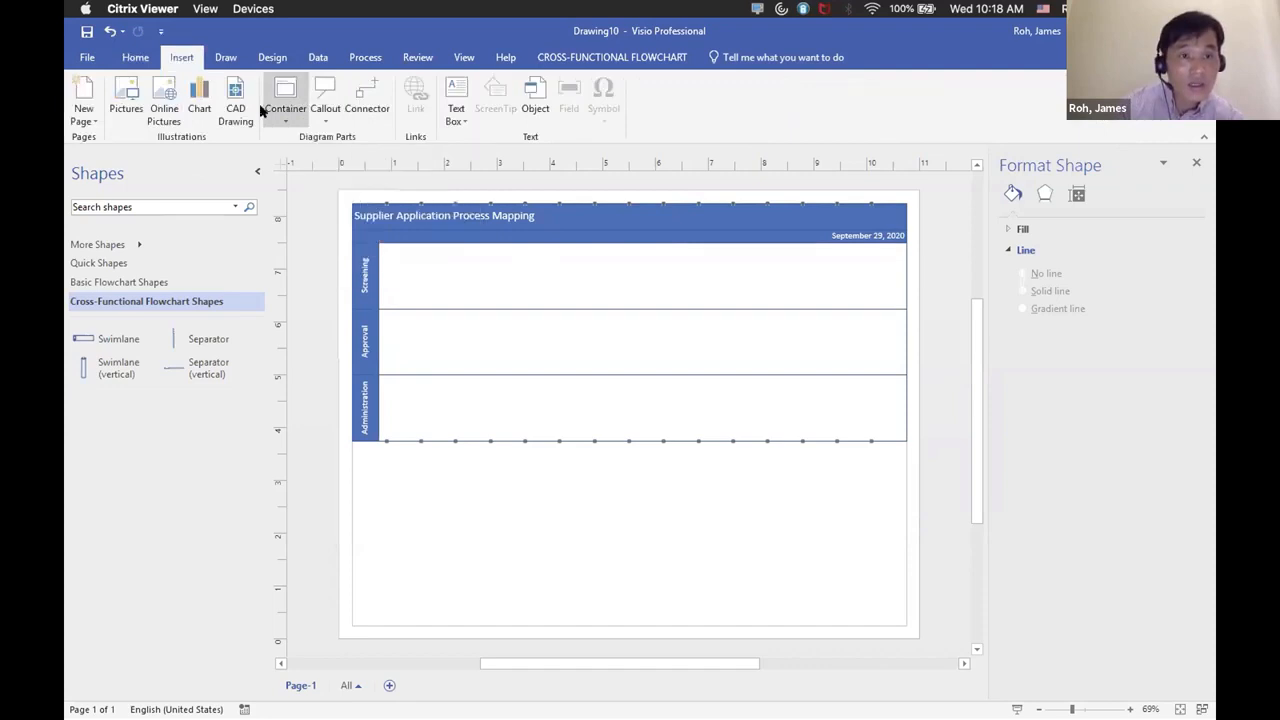
{"action": "left_click", "coordinate": [136, 58]}
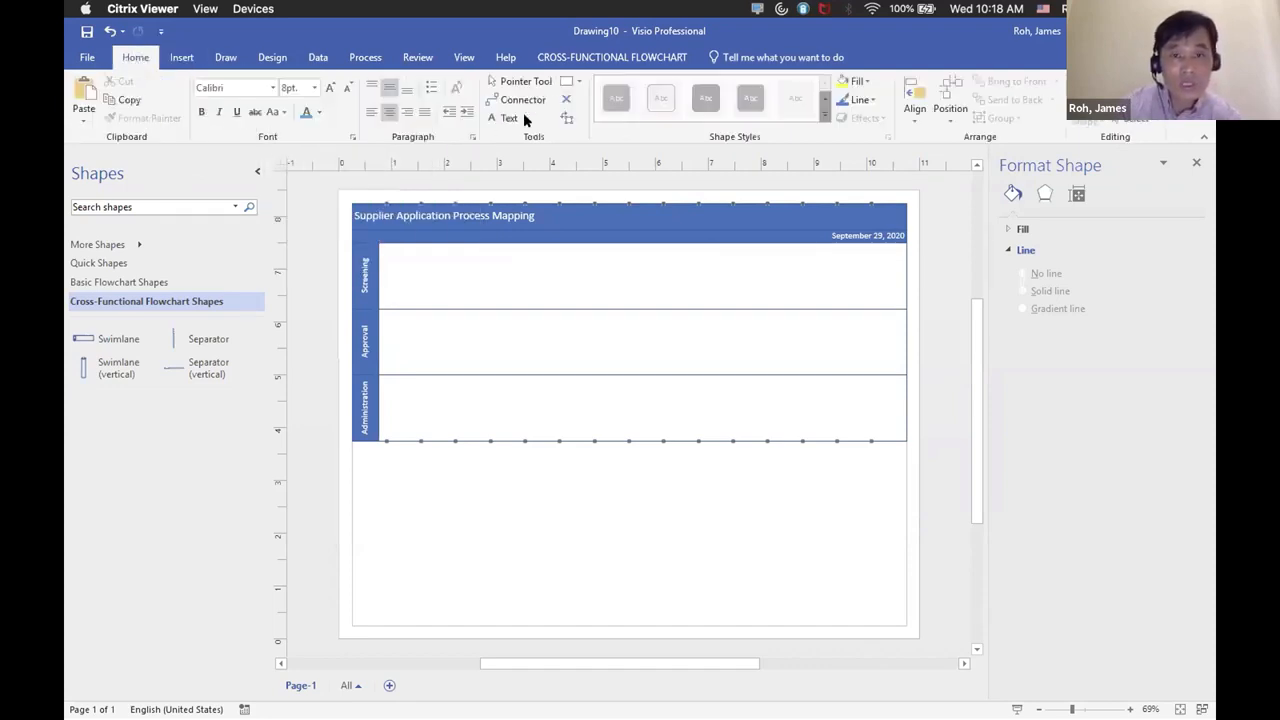
{"action": "left_click", "coordinate": [576, 83]}
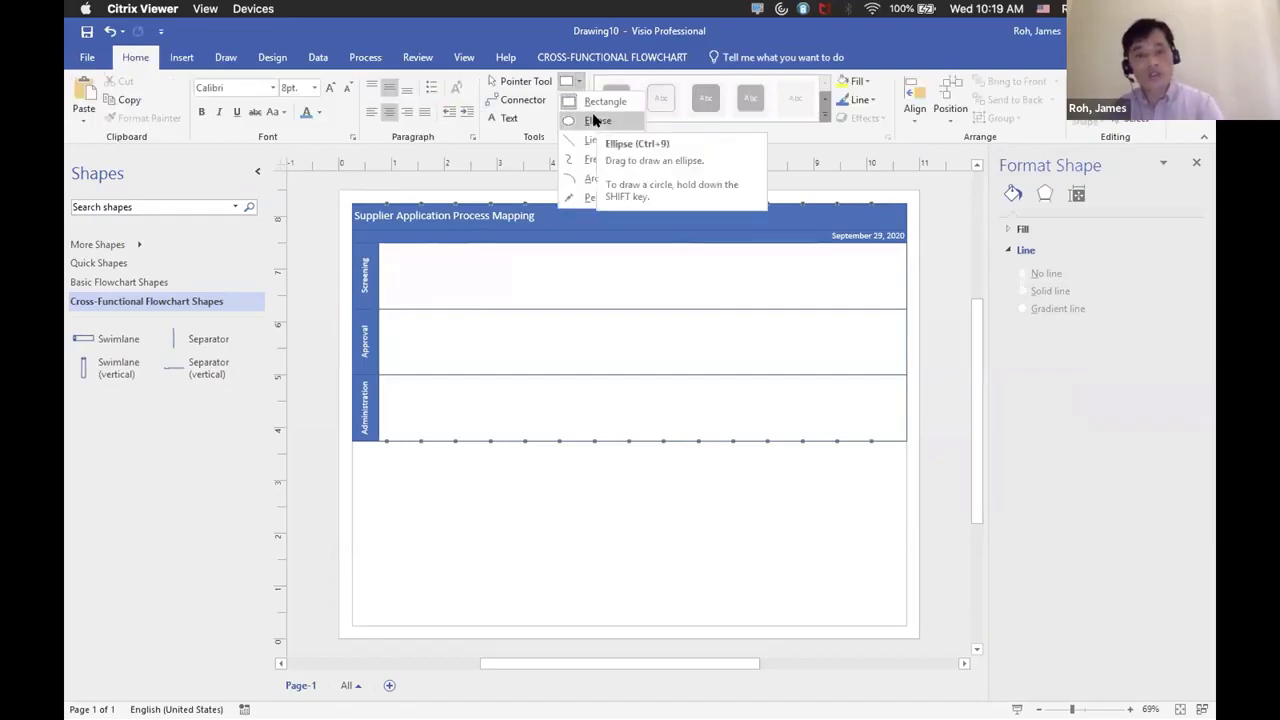
{"action": "left_click", "coordinate": [594, 120]}
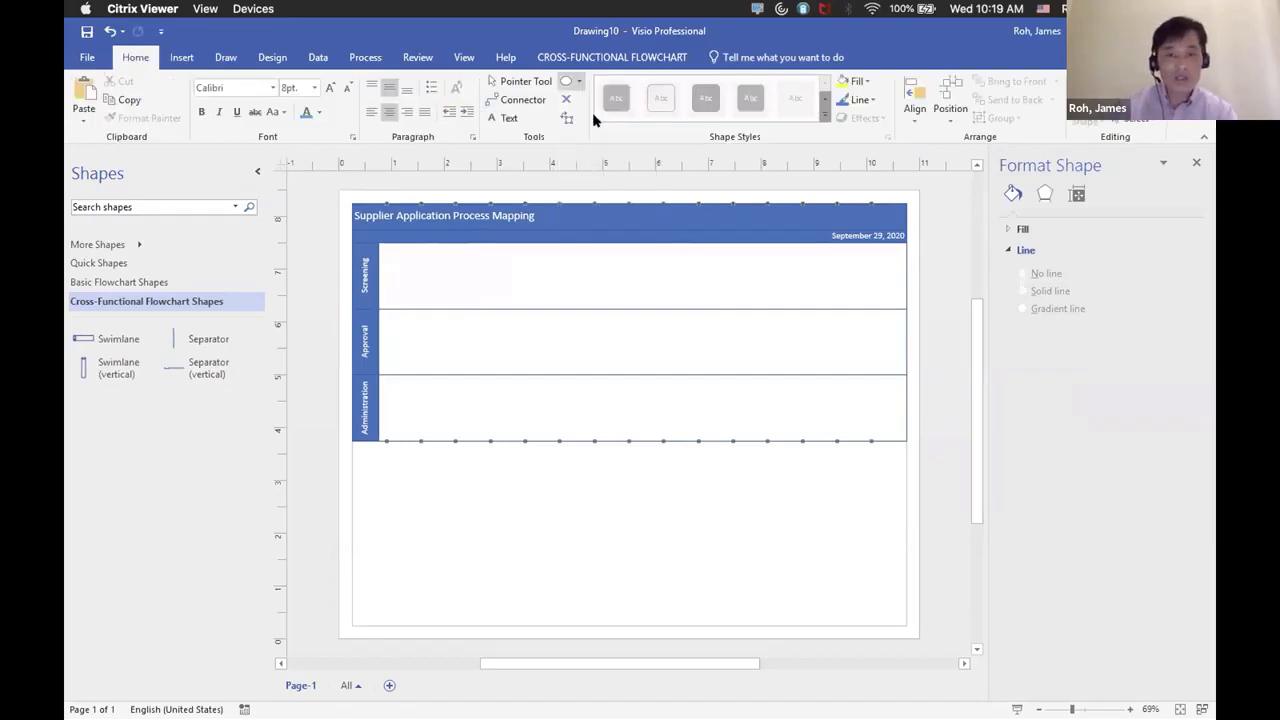
{"action": "mouse_move", "coordinate": [404, 268]}
{"action": "left_mouse_down"}
{"action": "mouse_move", "coordinate": [432, 290]}
{"action": "mouse_move", "coordinate": [474, 292]}
{"action": "left_mouse_up"}
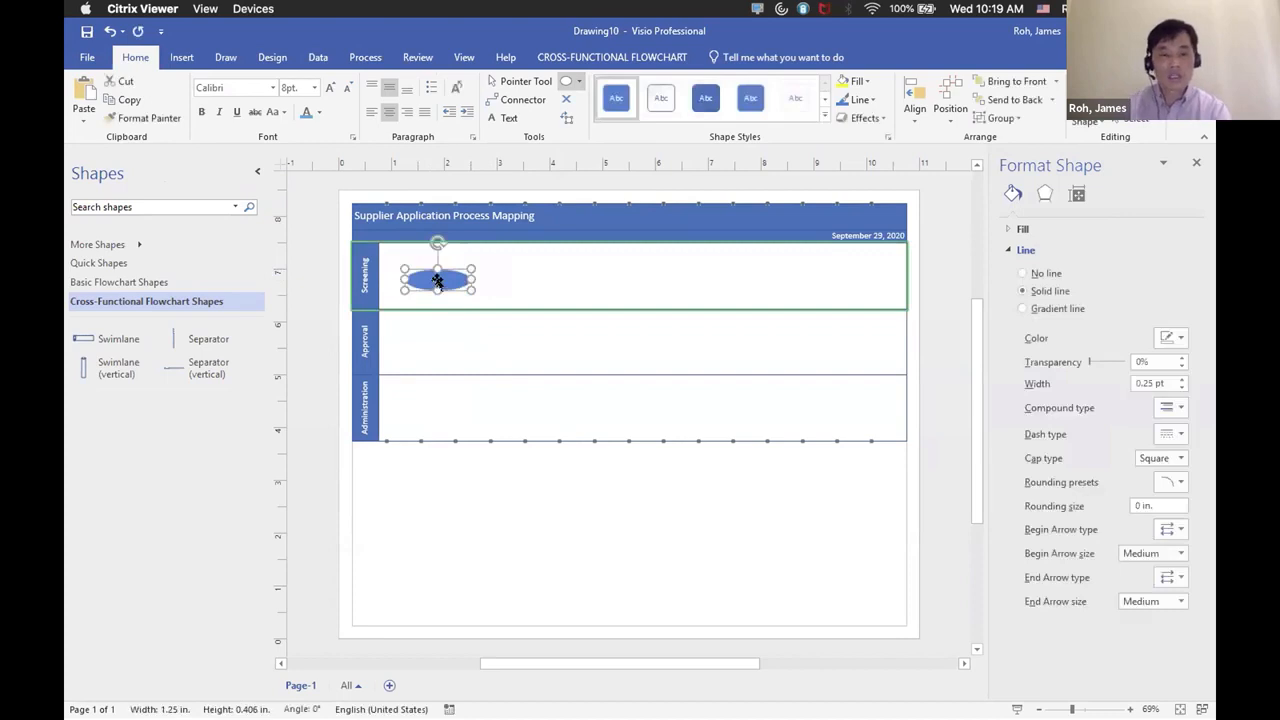
Label the ellipse in the Screening swimlane "Start".
{"action": "right_click", "coordinate": [439, 285]}
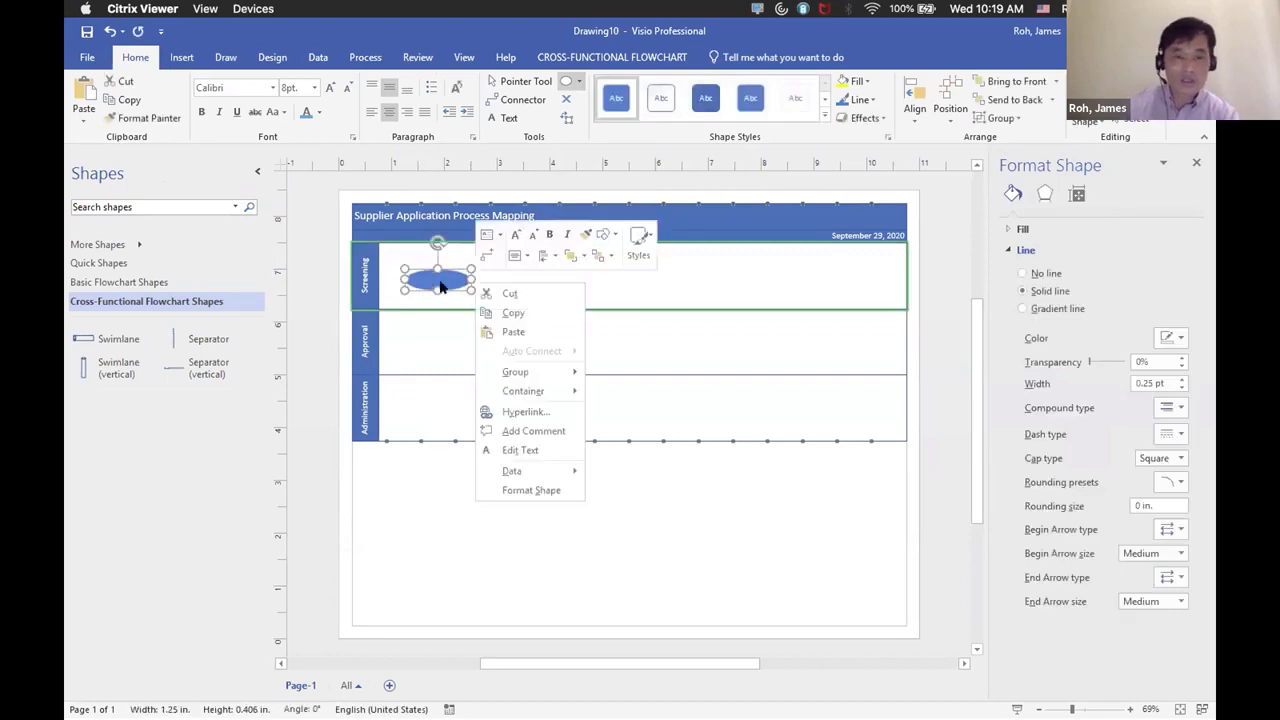
{"action": "left_click", "coordinate": [510, 450]}
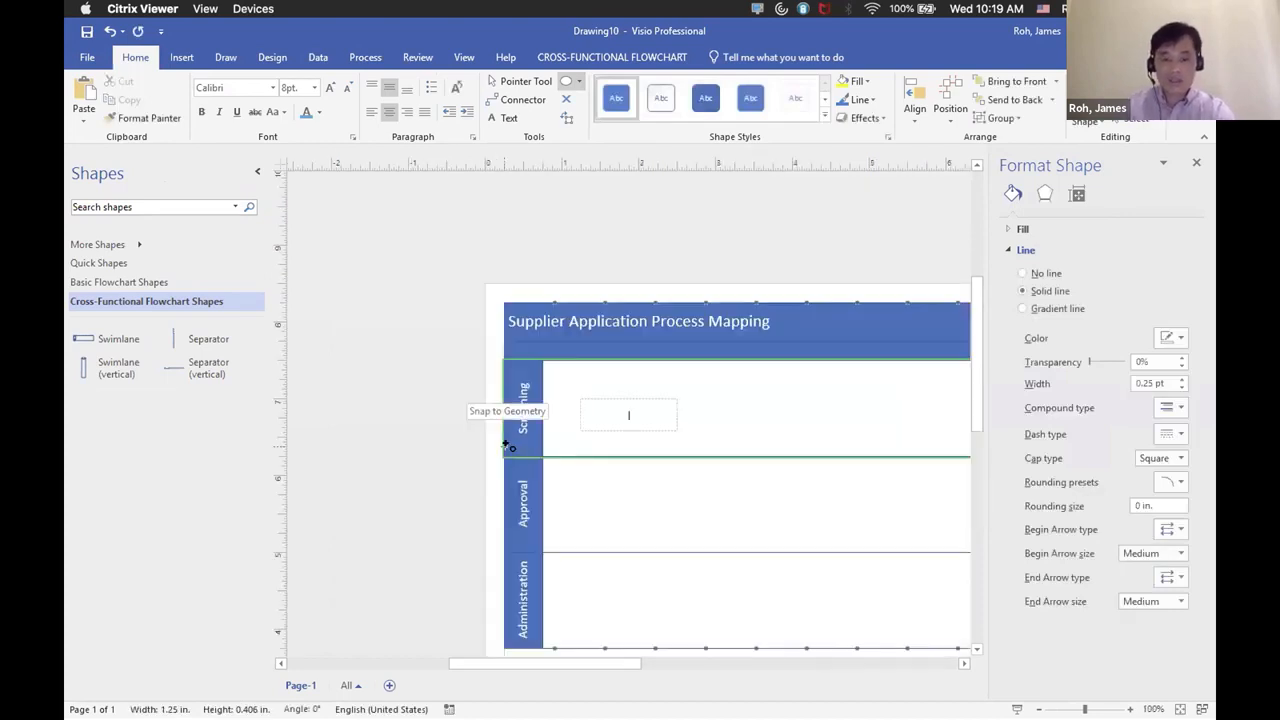
{"action": "type", "text": "Start"}
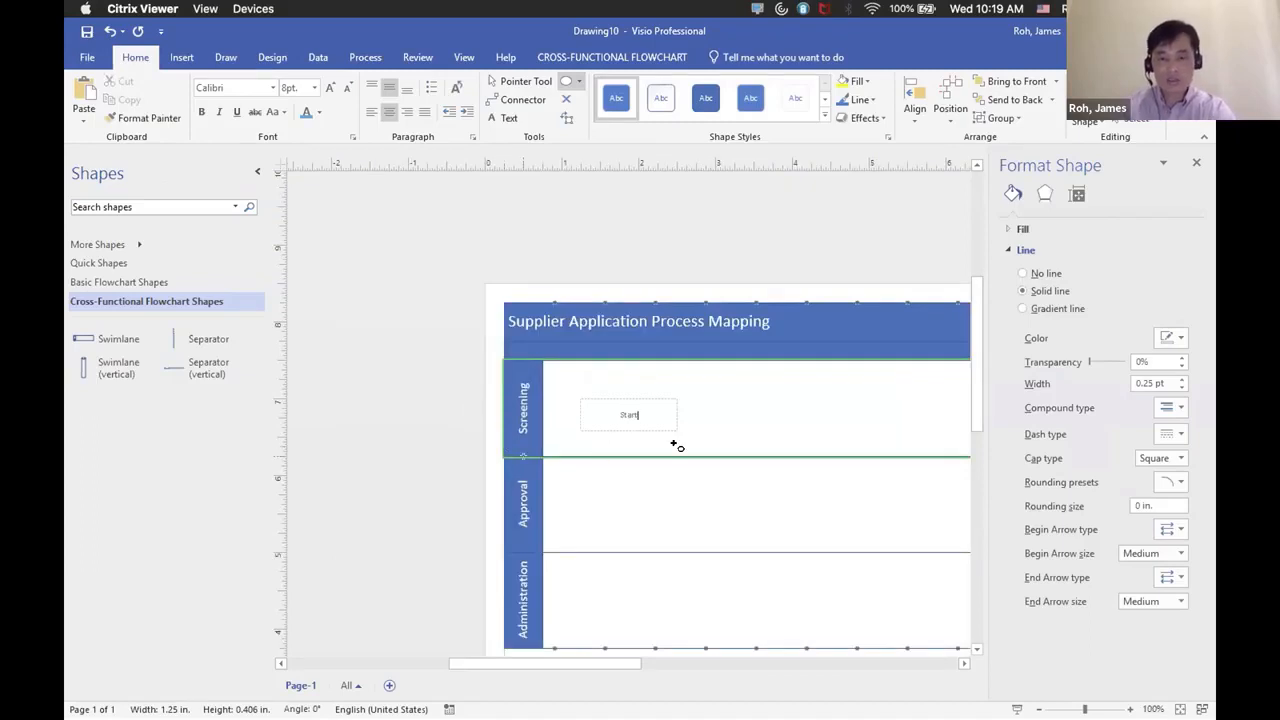
{"action": "left_click", "coordinate": [720, 417]}
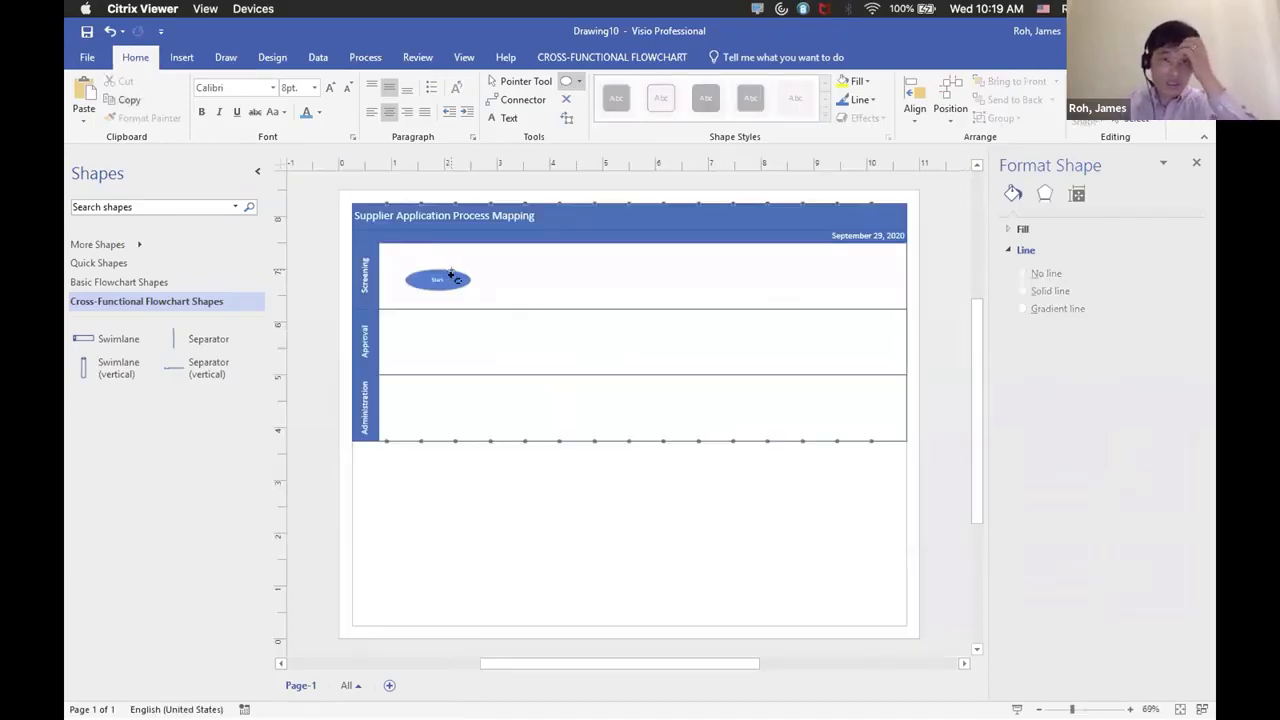
Change the fill color of the Start ellipse to green.
{"action": "left_click", "coordinate": [450, 277]}
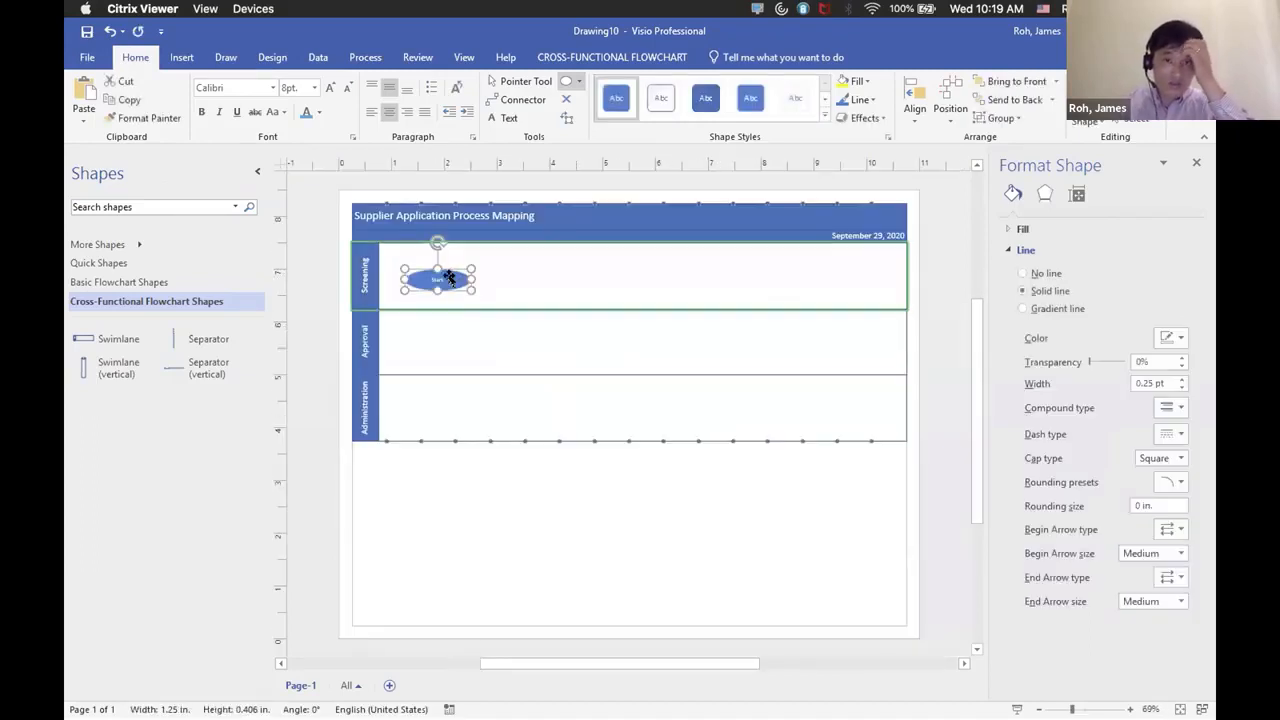
{"action": "right_click", "coordinate": [450, 278]}
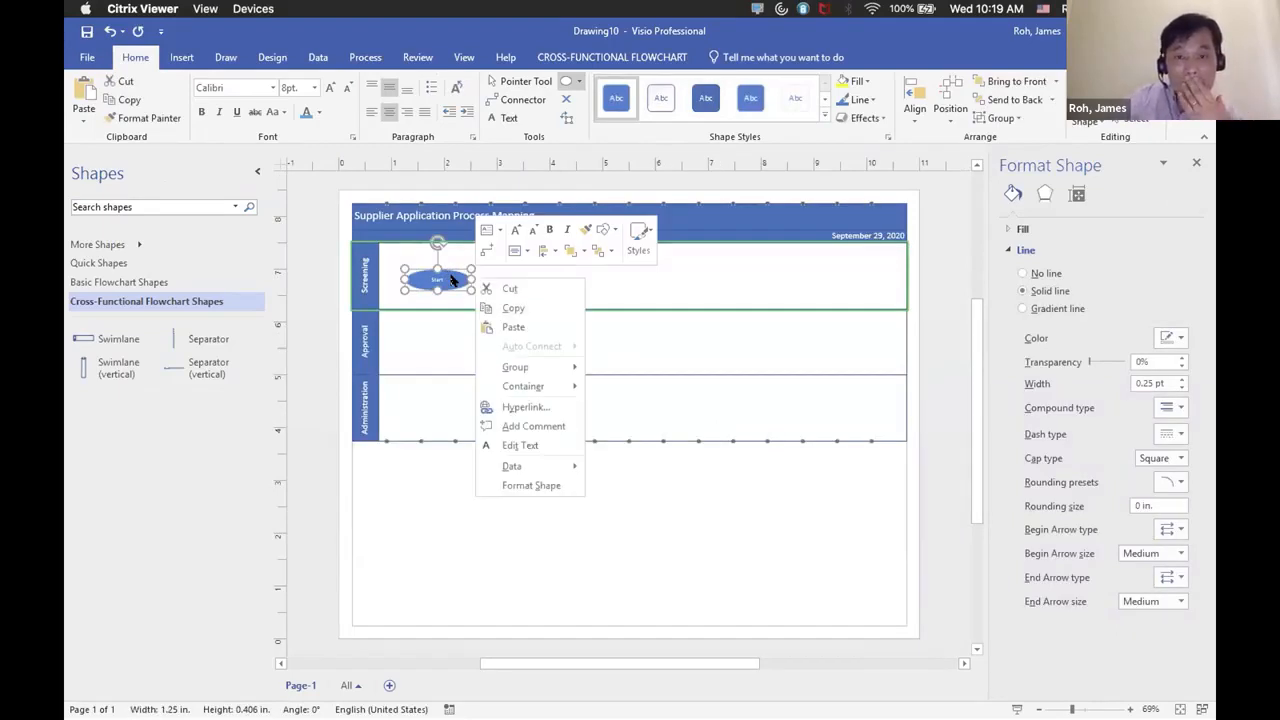
{"action": "left_click", "coordinate": [648, 234]}
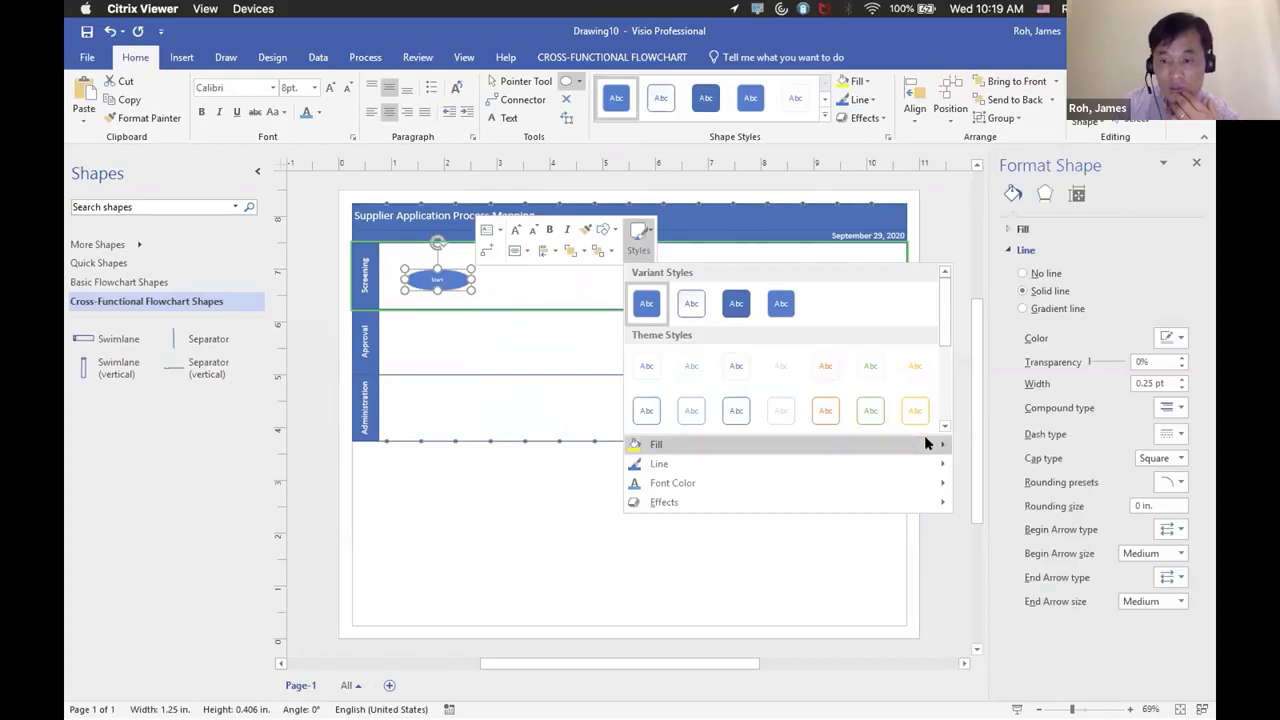
{"action": "mouse_move", "coordinate": [926, 441]}
{"action": "left_click", "coordinate": [1080, 482]}
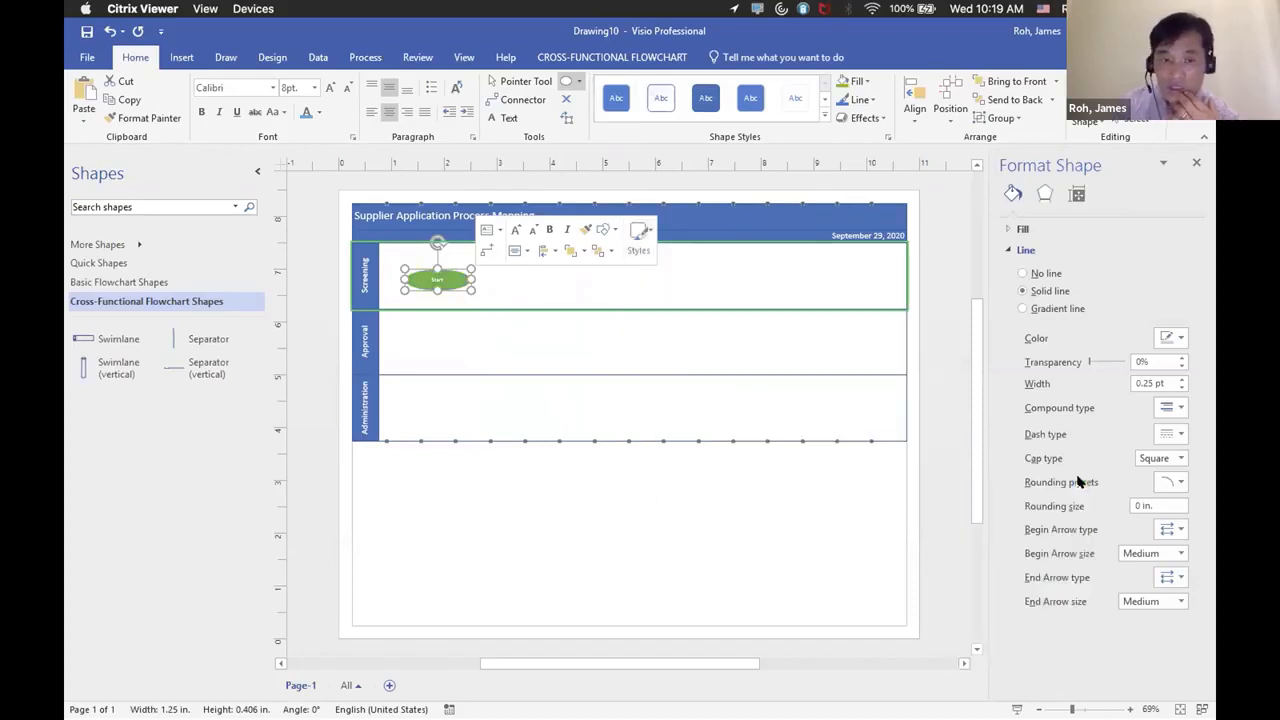
{"action": "left_click", "coordinate": [692, 505]}
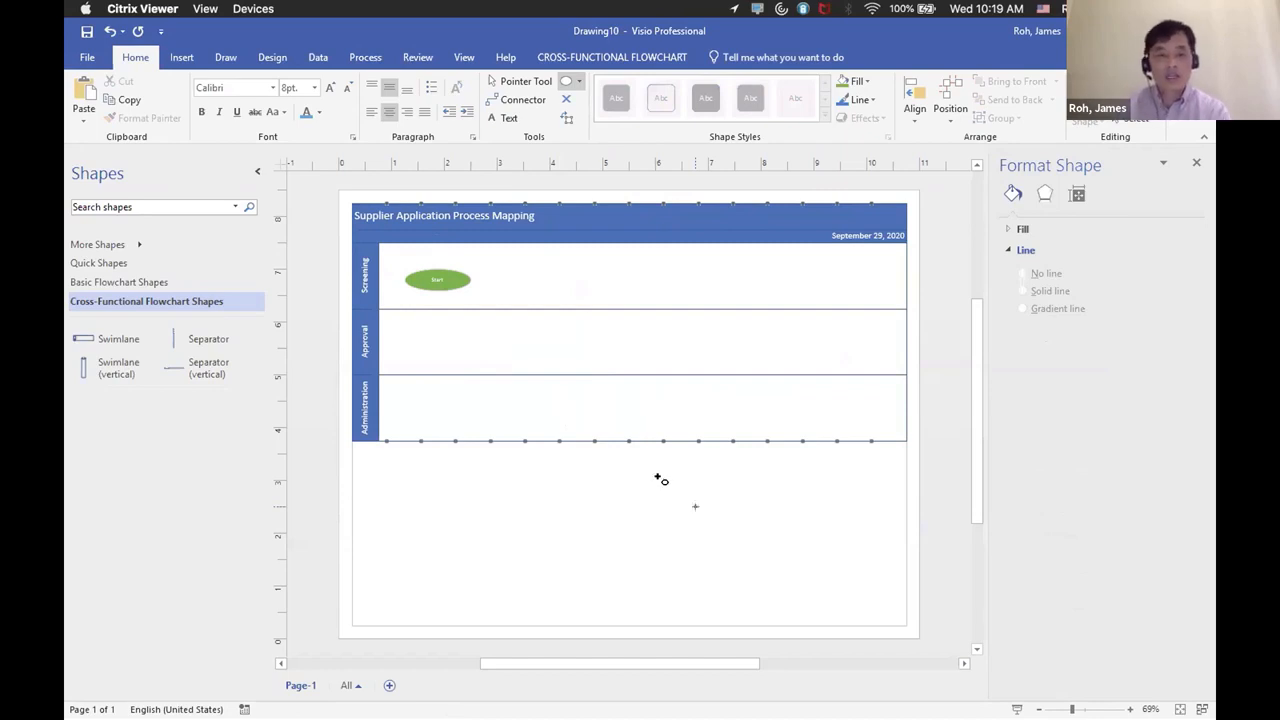
{"action": "double_click", "coordinate": [440, 276]}
{"action": "left_click_drag", "start_coordinate": [431, 273], "coordinate": [431, 274]}
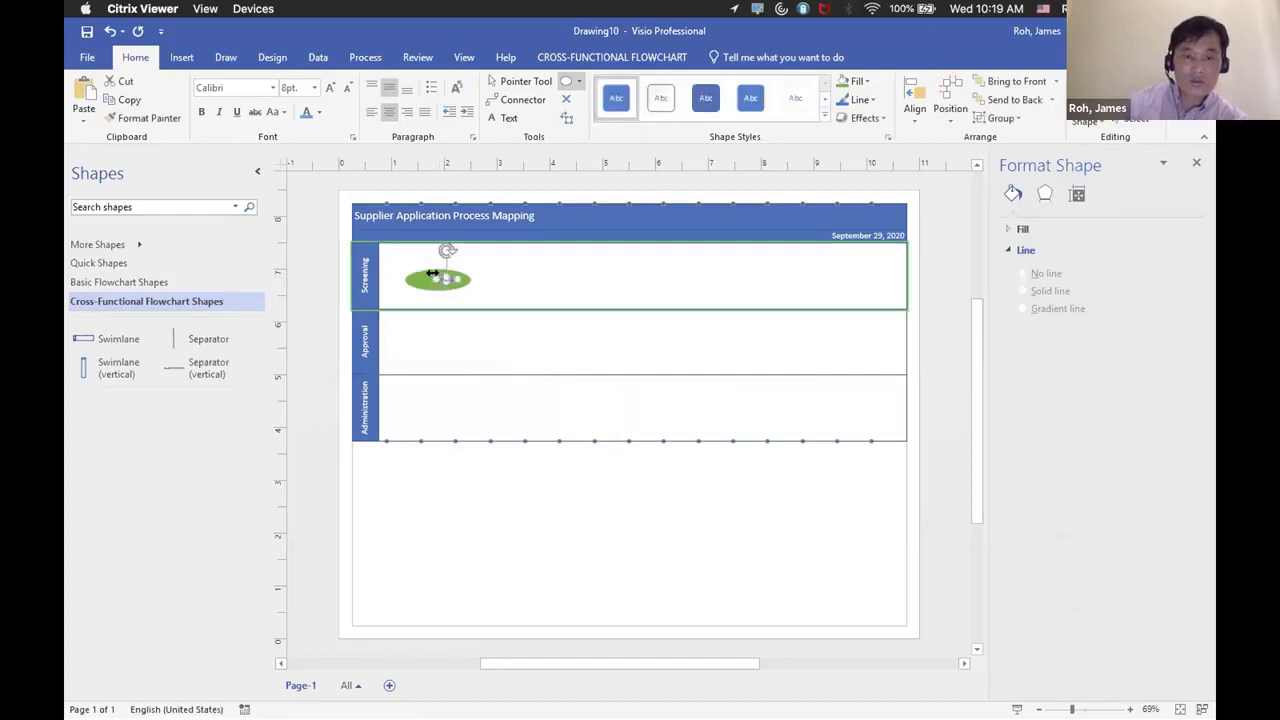
{"action": "key", "text": "ctrl+z"}
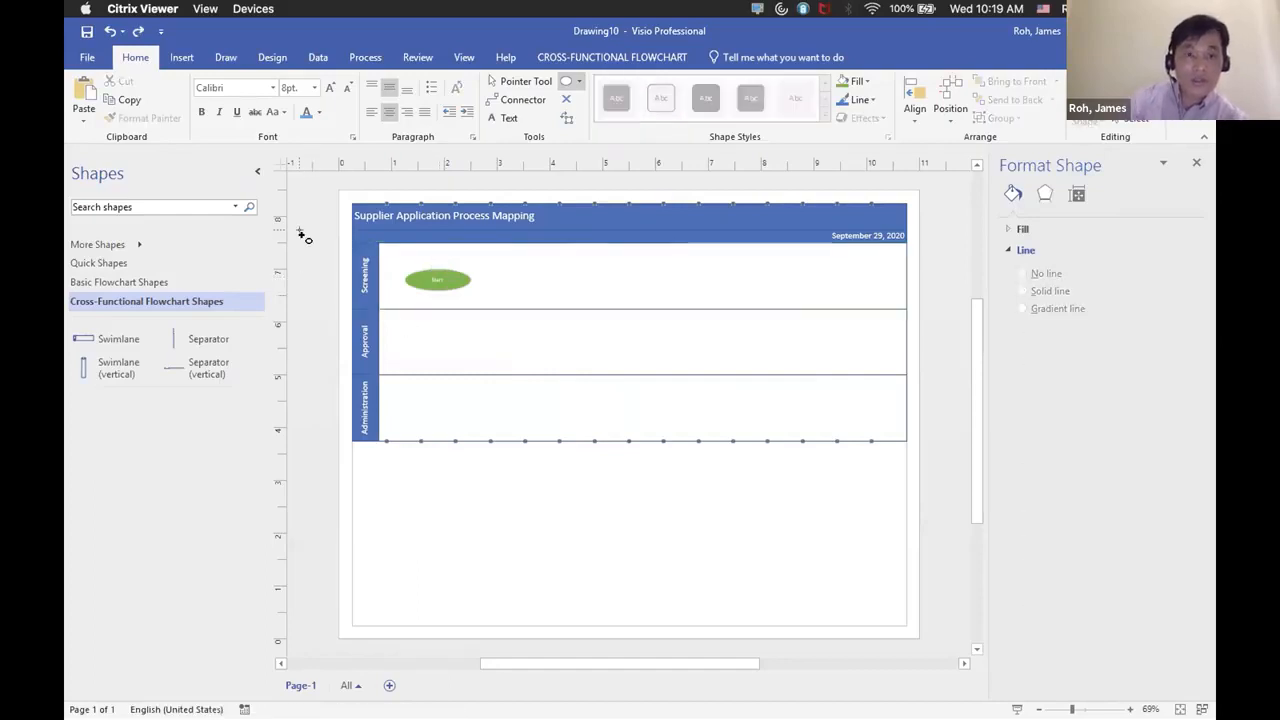
Switch to the Pointer Tool and move the Start ellipse slightly closer to the Screening swimlane's heading.
{"action": "key", "text": "ctrl+1"}
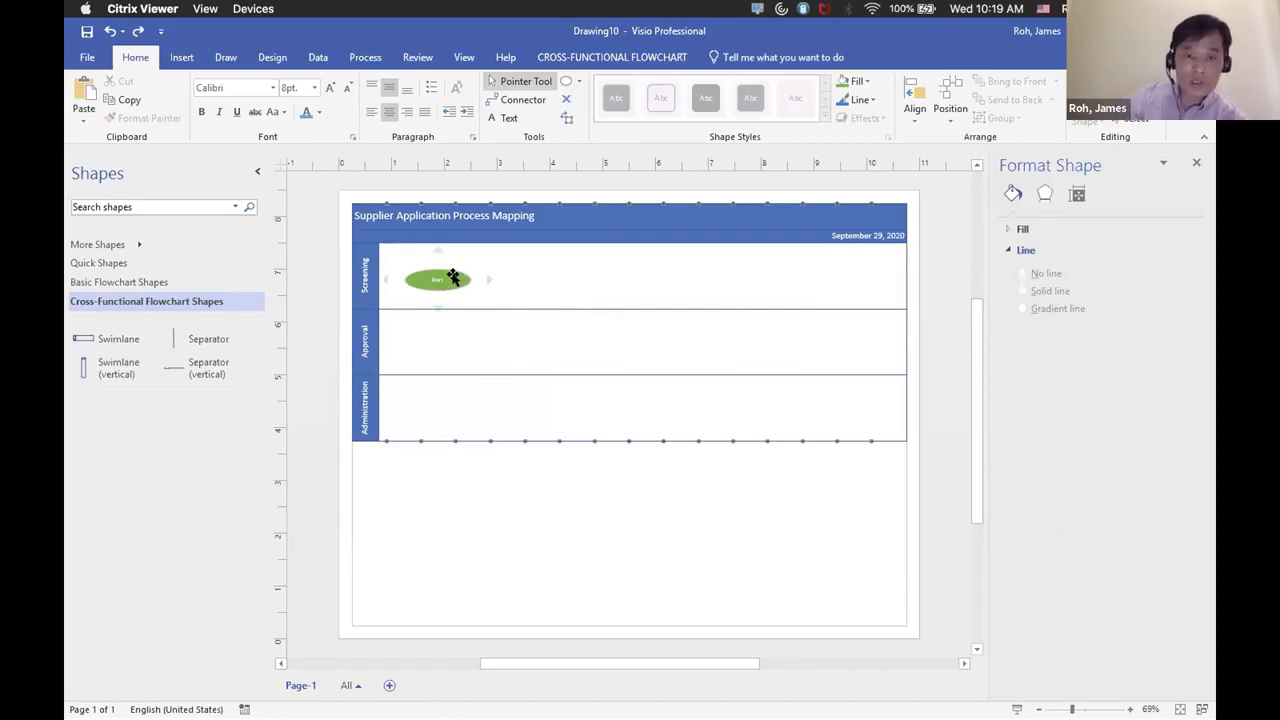
{"action": "left_click_drag", "start_coordinate": [456, 278], "coordinate": [446, 275]}
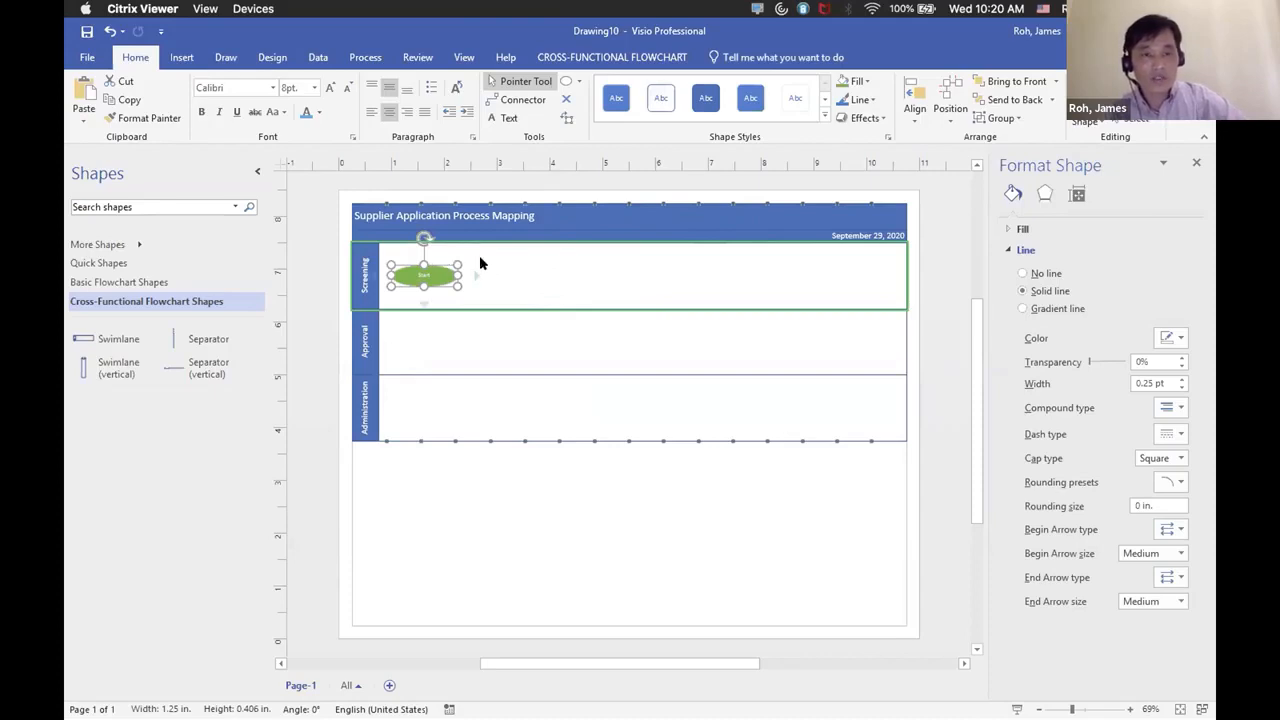
Draw a closed triangle with the Line tool, about 1.15 in wide and 1 in high, beside the Start ellipse in the Screening swimlane.
{"action": "left_click", "coordinate": [576, 82]}
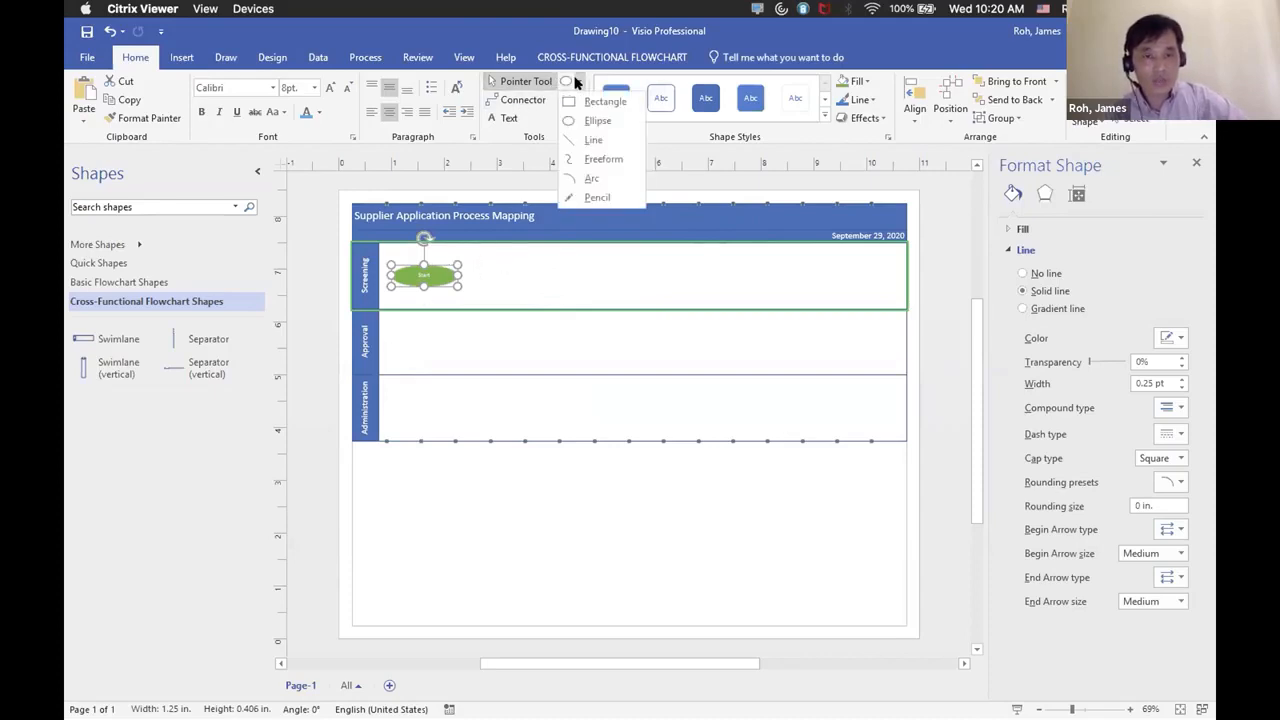
{"action": "left_click", "coordinate": [592, 139]}
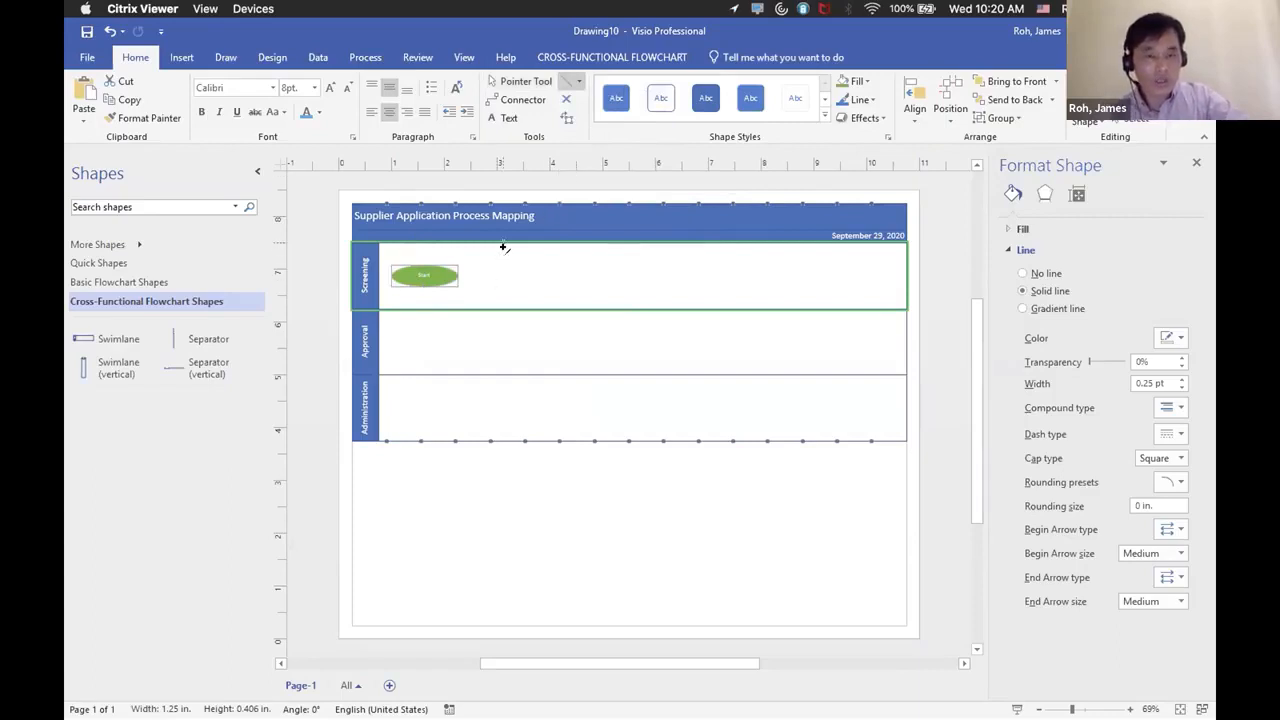
{"action": "mouse_move", "coordinate": [503, 242]}
{"action": "left_mouse_down"}
{"action": "mouse_move", "coordinate": [470, 294]}
{"action": "mouse_move", "coordinate": [527, 294]}
{"action": "mouse_move", "coordinate": [500, 242]}
{"action": "left_mouse_up"}
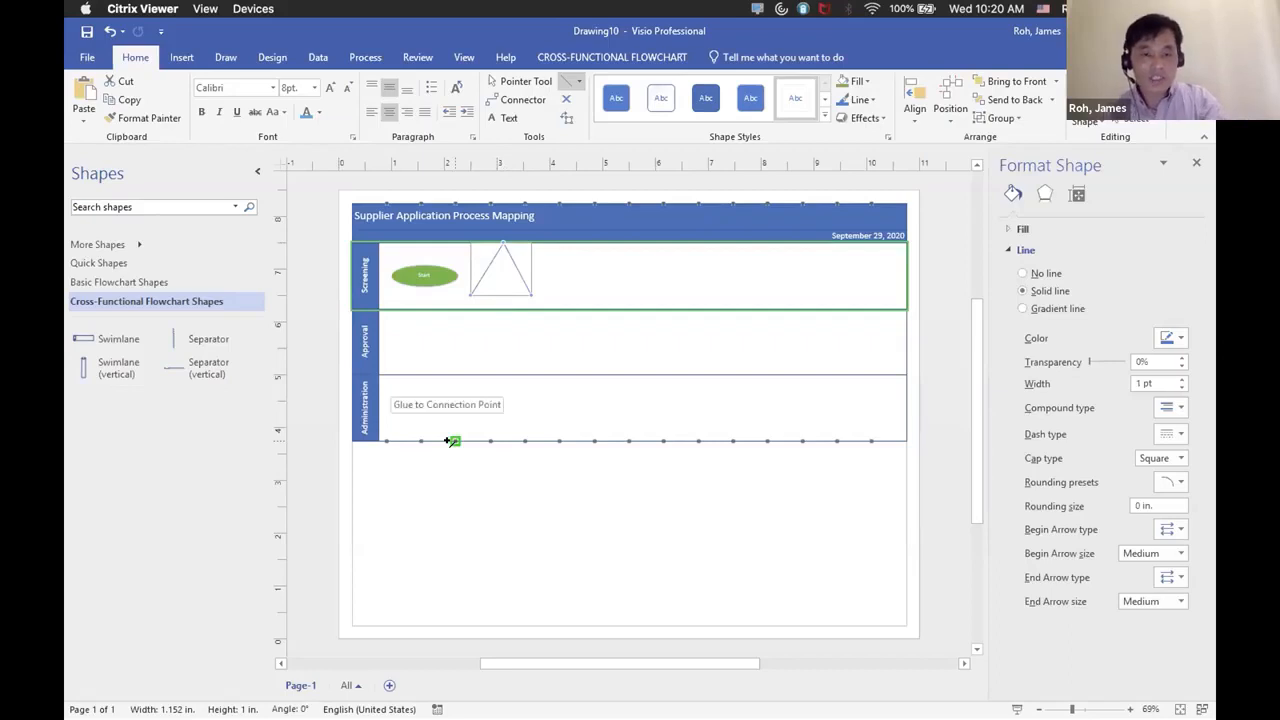
{"action": "key", "text": "Escape"}
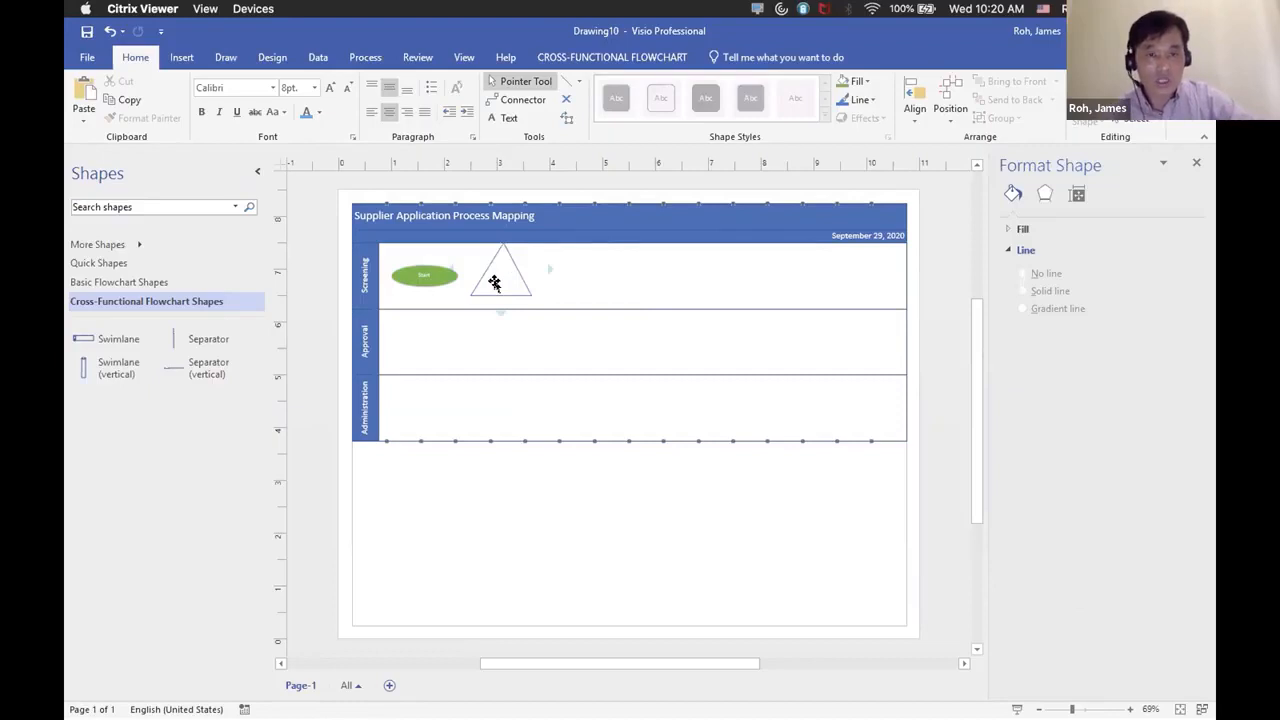
Label the triangle in the Screening swimlane "Storage".
{"action": "right_click", "coordinate": [494, 283]}
{"action": "left_click", "coordinate": [571, 452]}
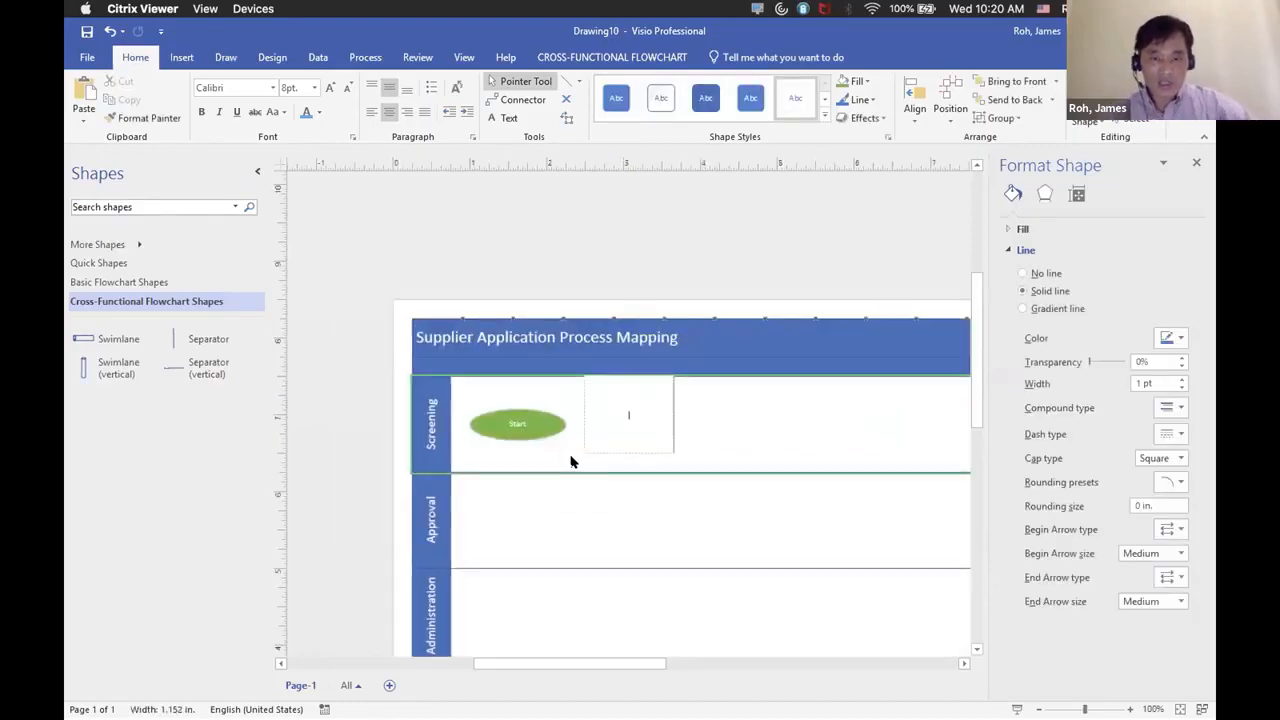
{"action": "type", "text": "Storage"}
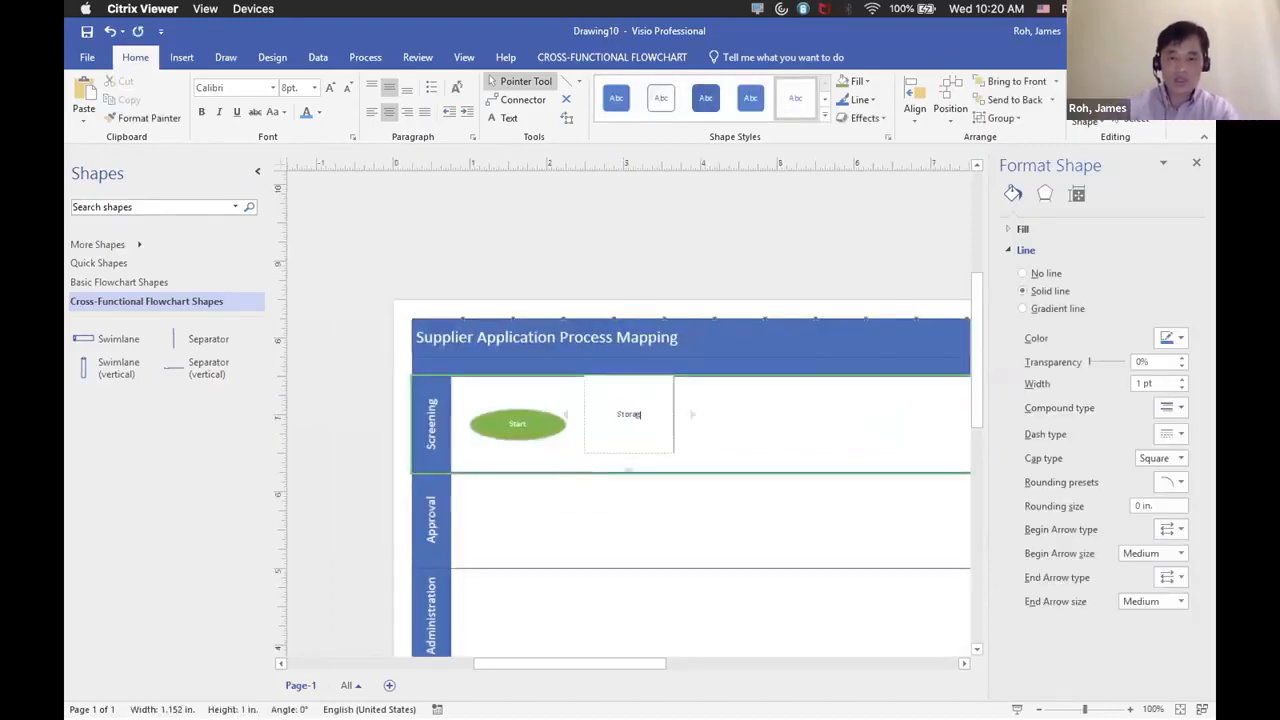
{"action": "left_click", "coordinate": [709, 449]}
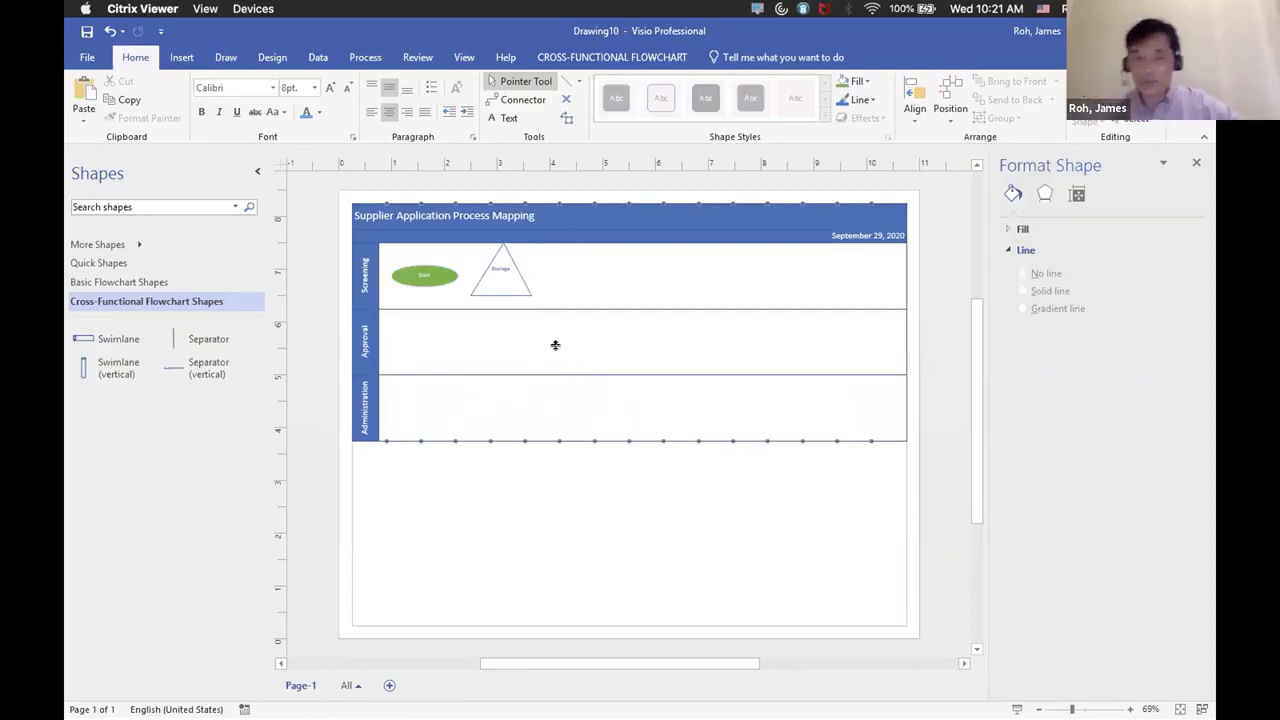
Change the Storage triangle's fill color to purple and move the triangle slightly down within the Screening swimlane.
{"action": "left_click", "coordinate": [501, 282]}
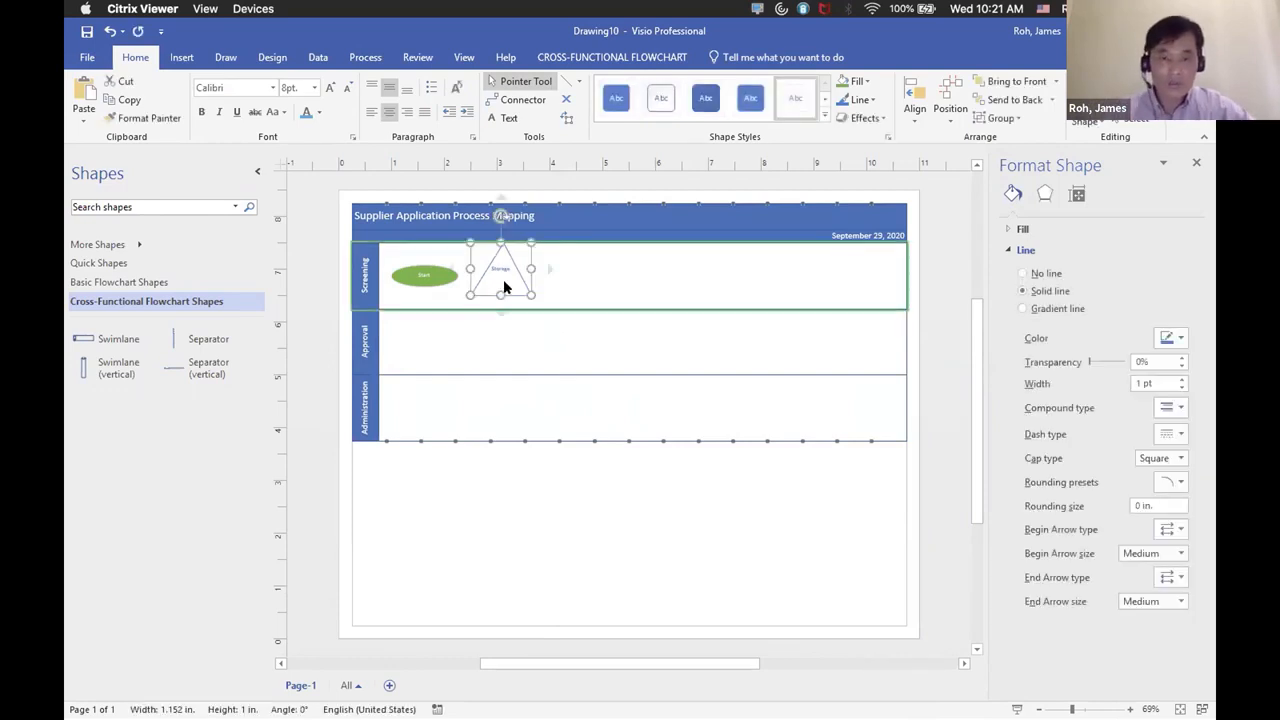
{"action": "right_click", "coordinate": [510, 283]}
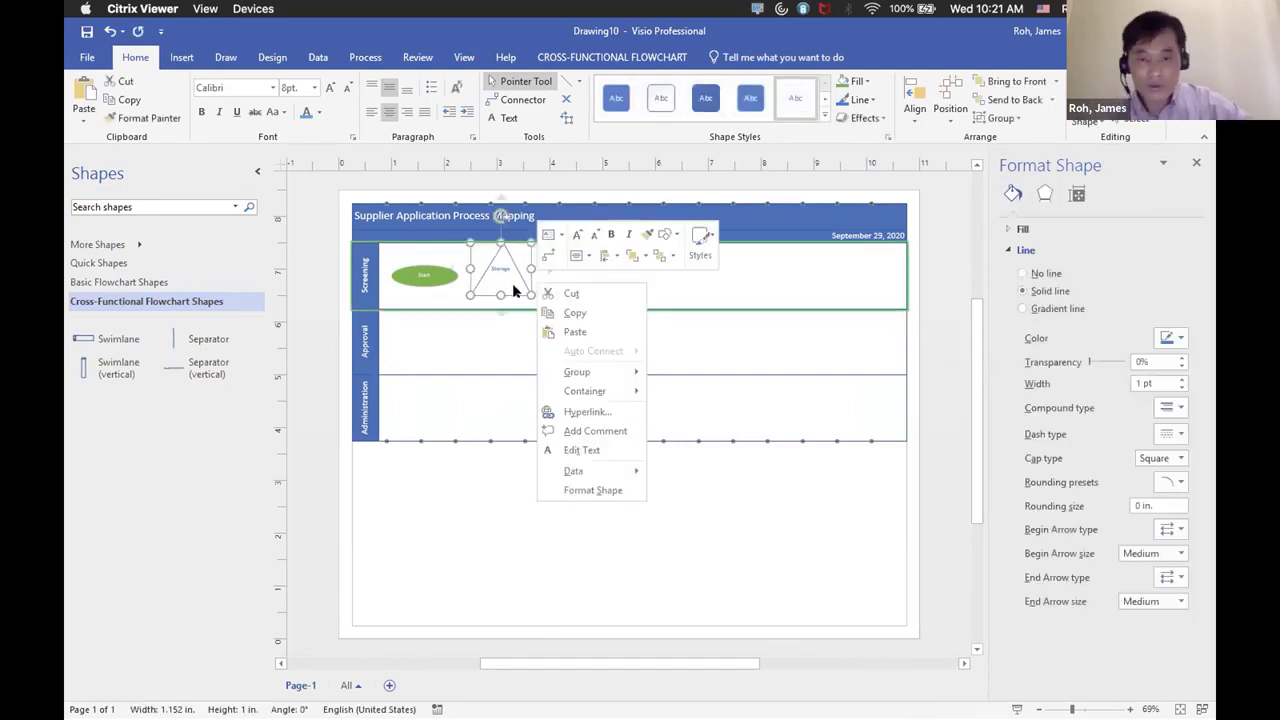
{"action": "left_click", "coordinate": [703, 238]}
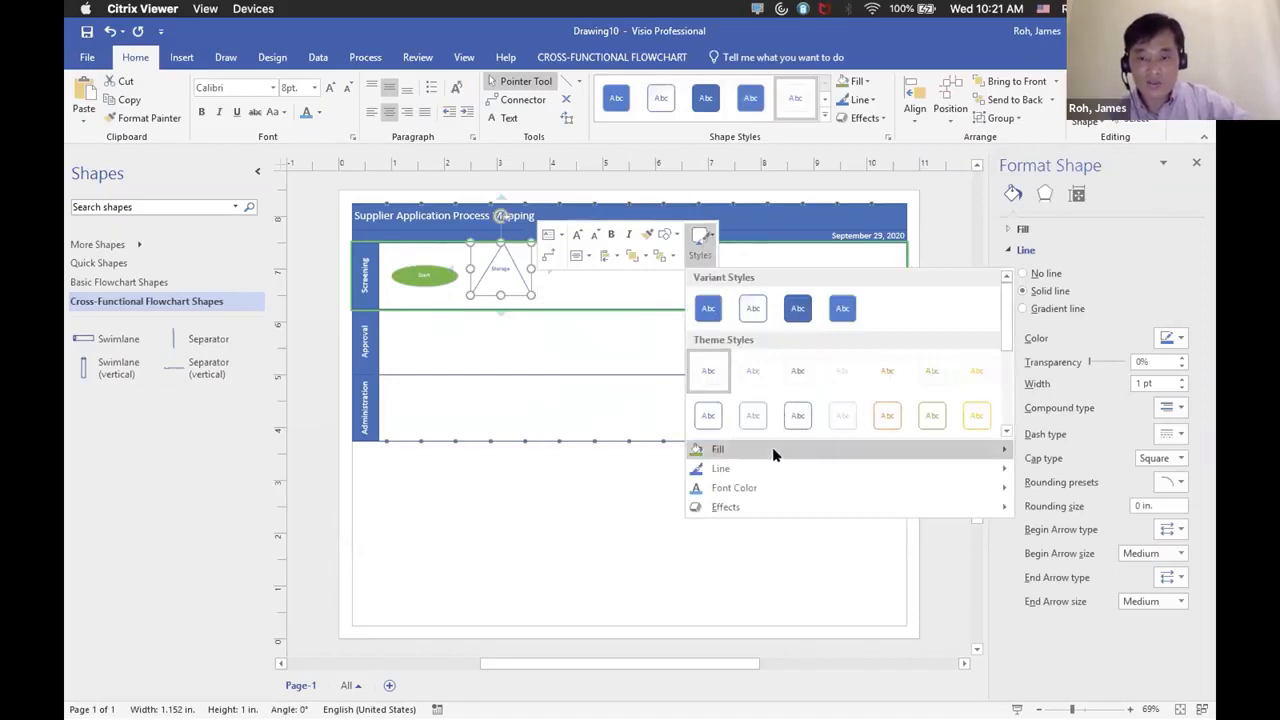
{"action": "mouse_move", "coordinate": [987, 448]}
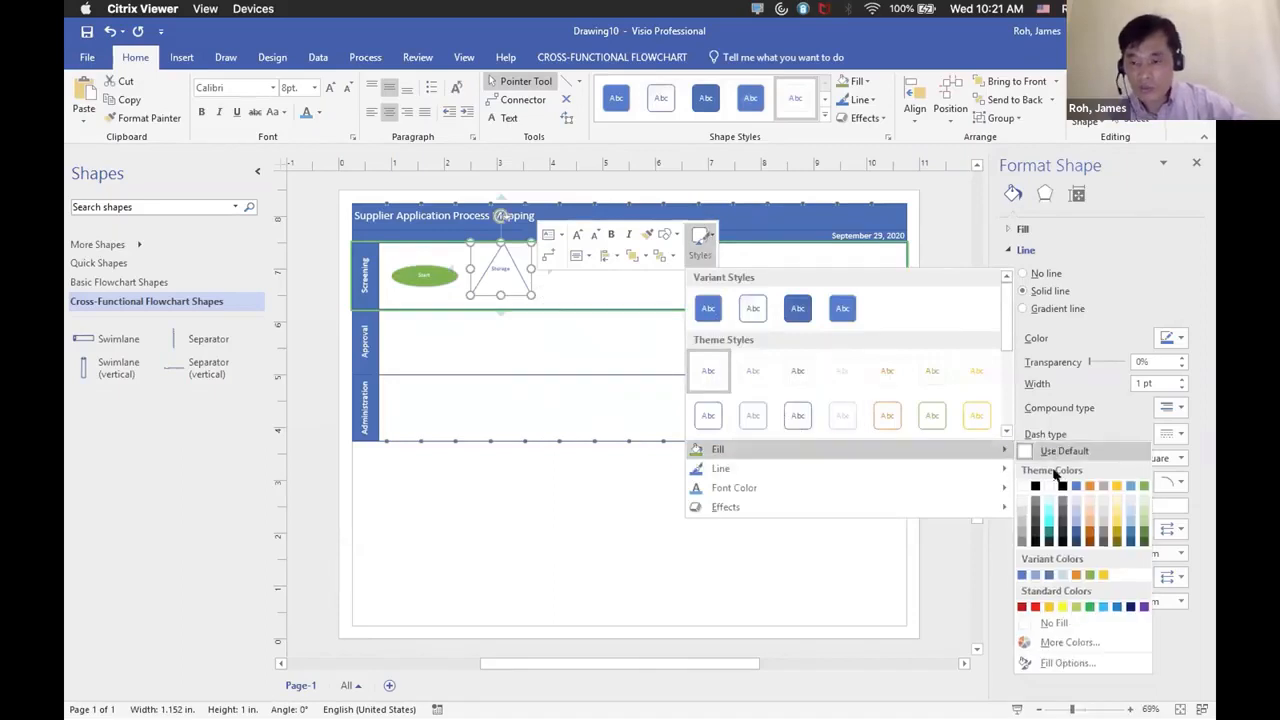
{"action": "left_click", "coordinate": [1143, 607]}
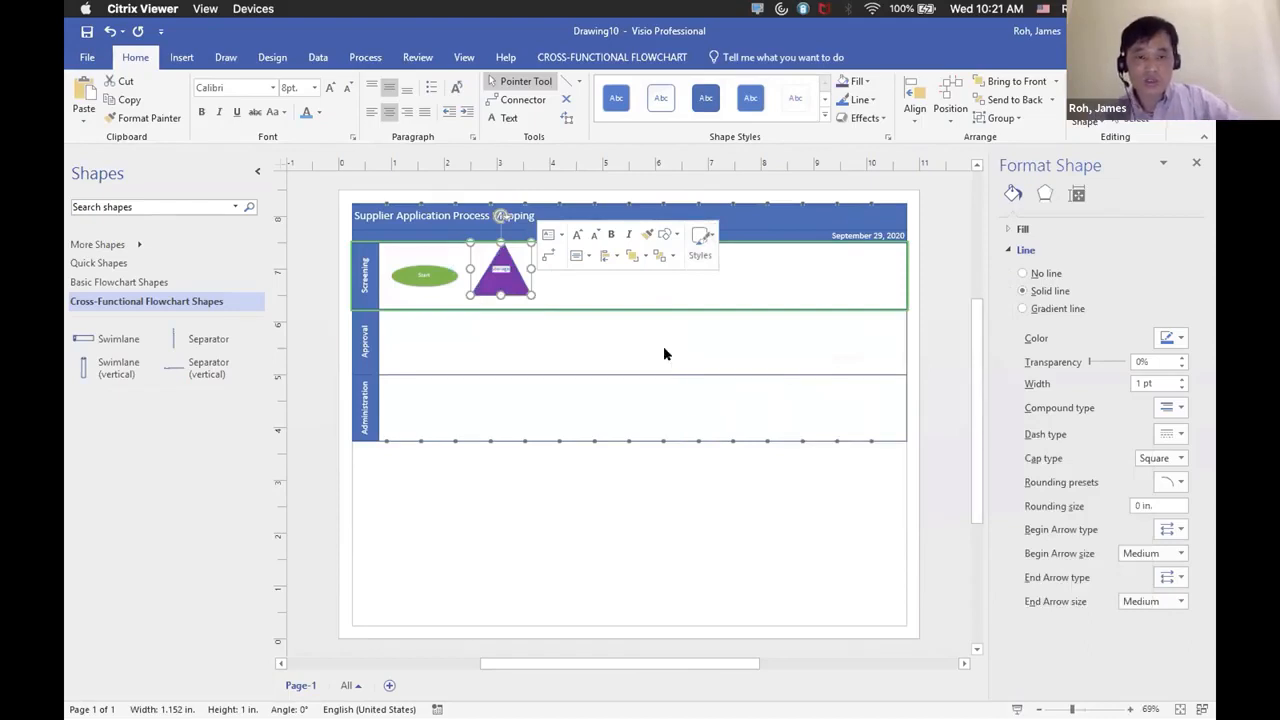
{"action": "left_click", "coordinate": [628, 303]}
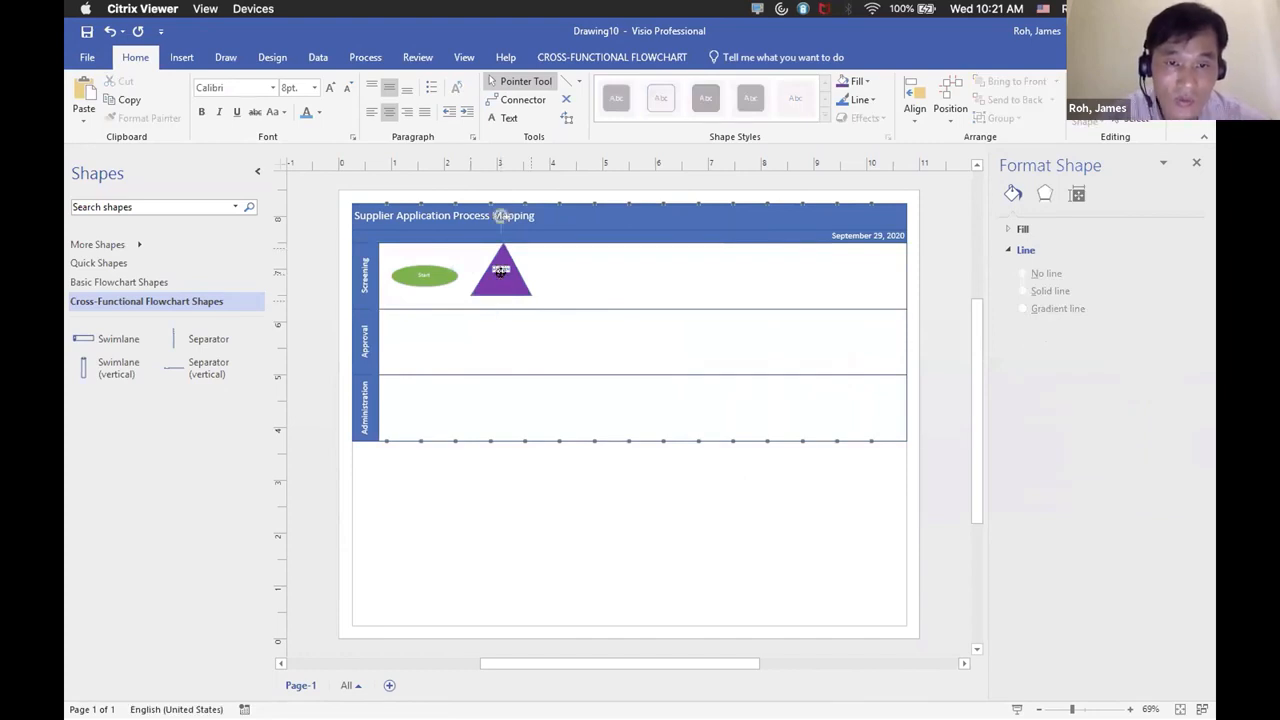
{"action": "left_click_drag", "start_coordinate": [500, 270], "coordinate": [501, 277]}
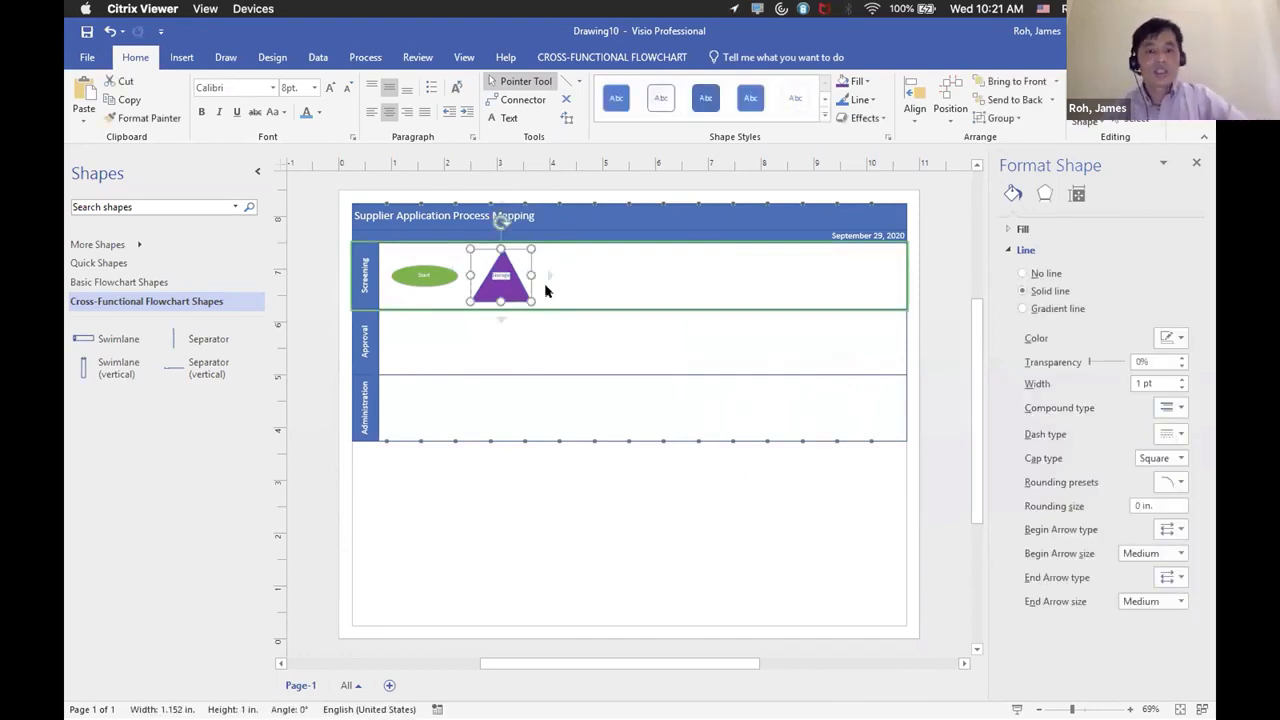
{"action": "left_click", "coordinate": [617, 317]}
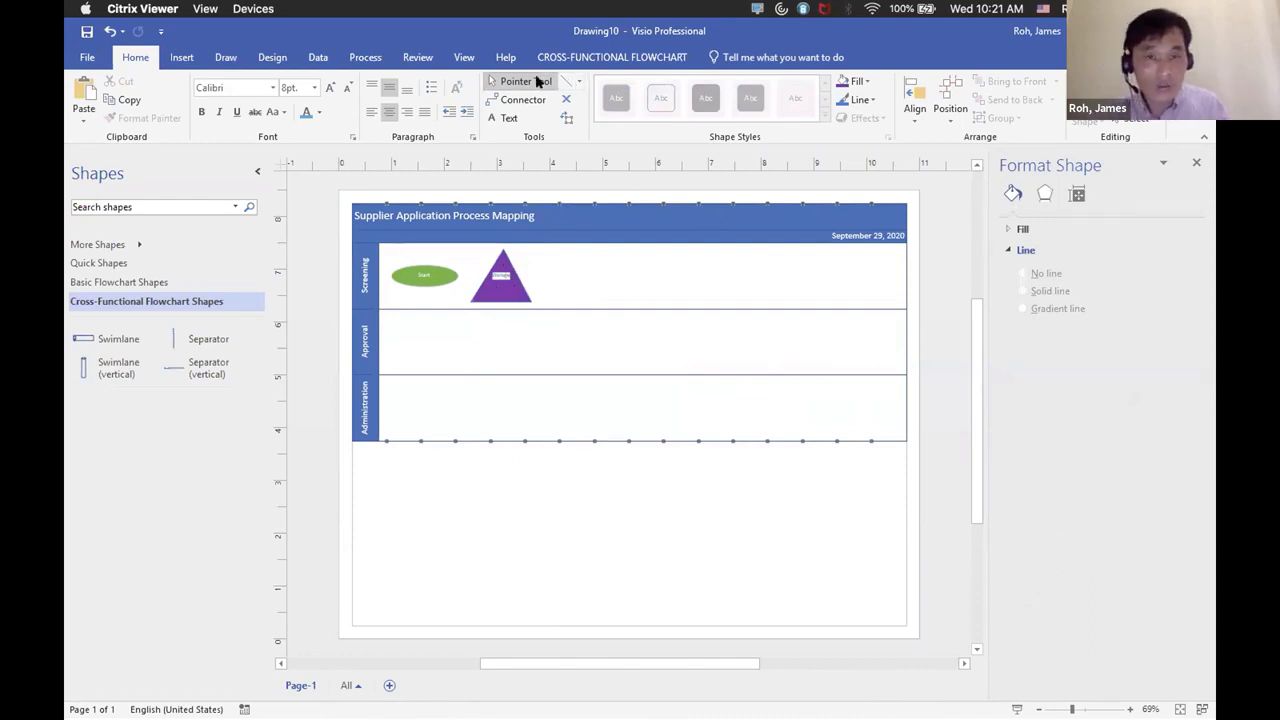
Draw a rectangle about 1.22 in wide and 0.84 in high after the Storage triangle in the Screening swimlane.
{"action": "left_click", "coordinate": [577, 86]}
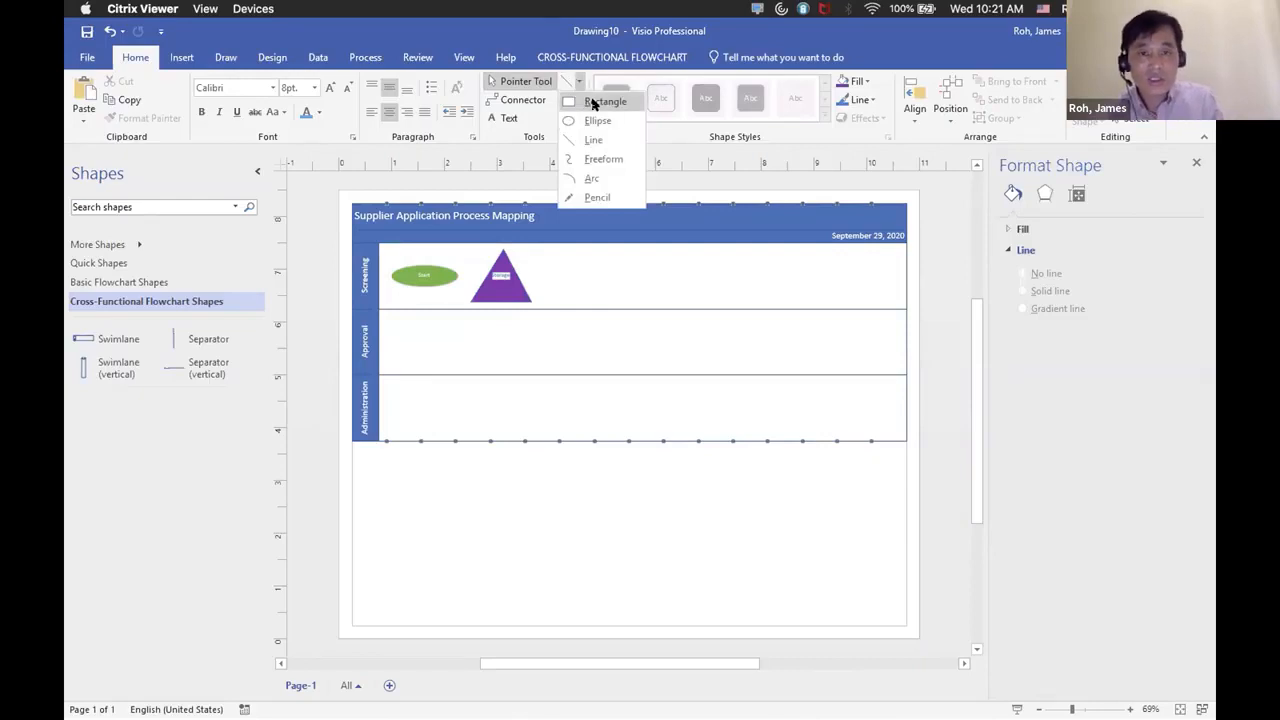
{"action": "left_click", "coordinate": [605, 101]}
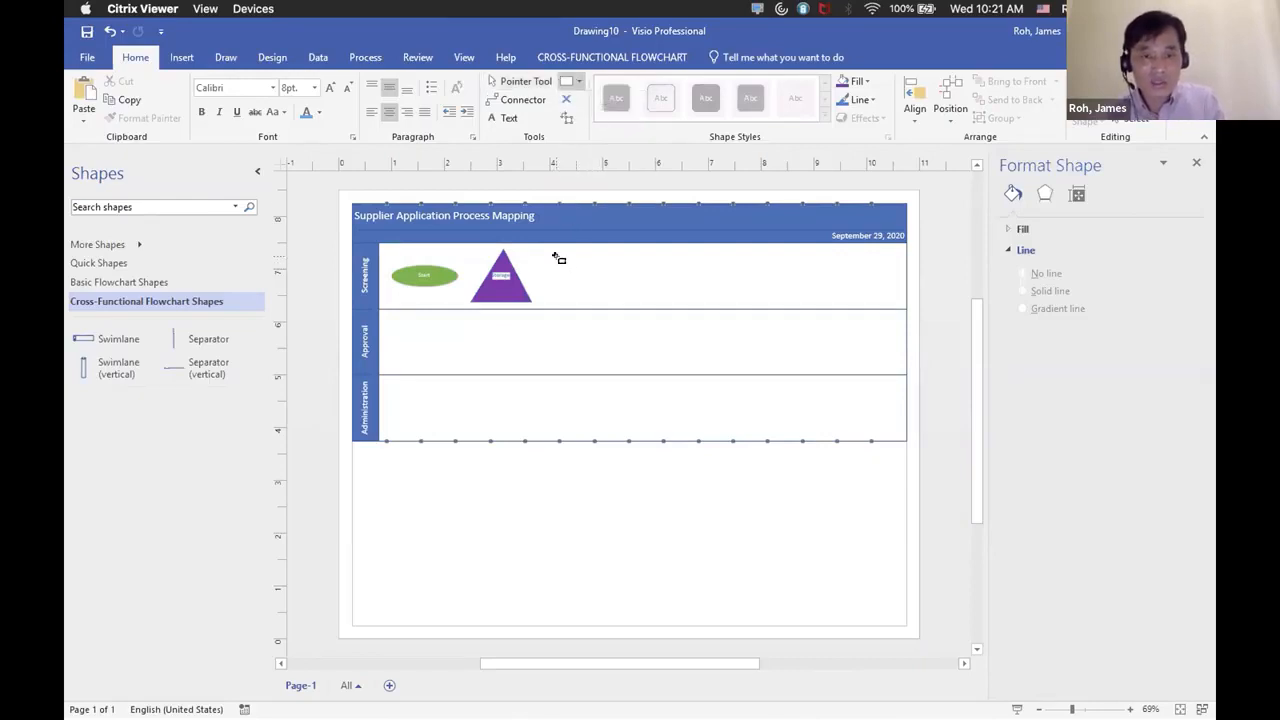
{"action": "left_click_drag", "start_coordinate": [557, 257], "coordinate": [616, 297]}
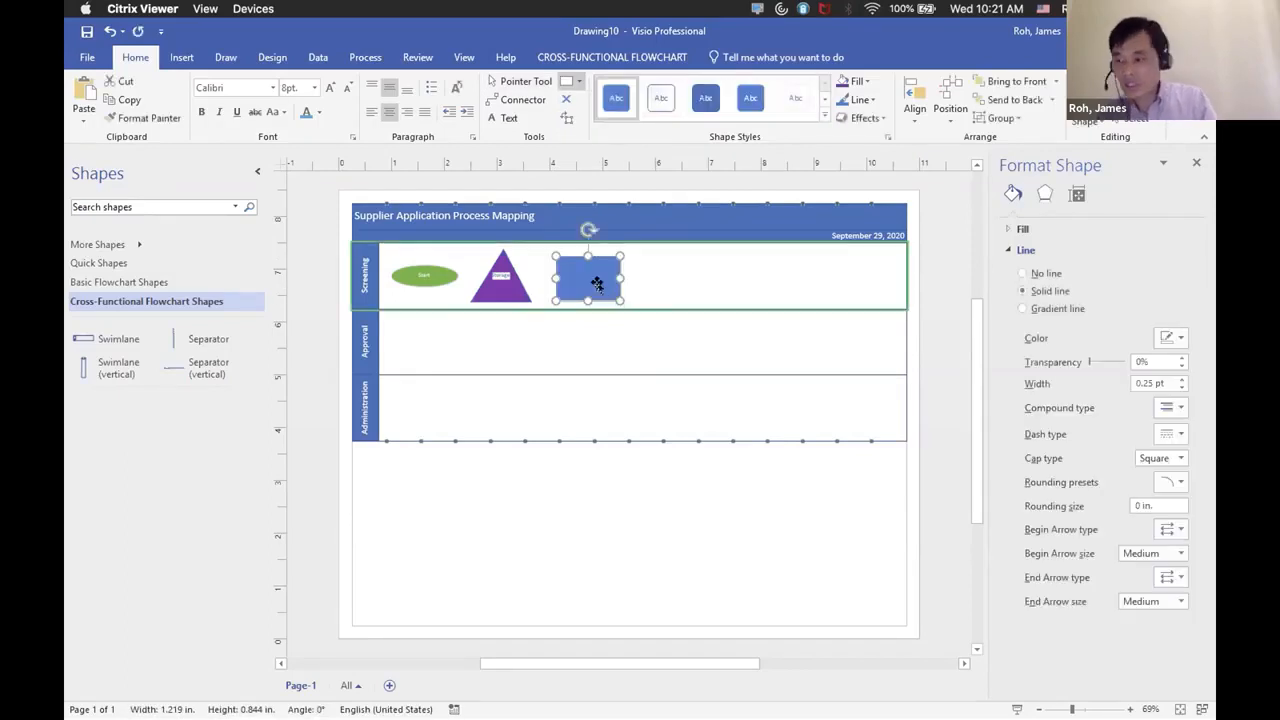
Label the new rectangle in the Screening swimlane "Receiving Order".
{"action": "right_click", "coordinate": [597, 288]}
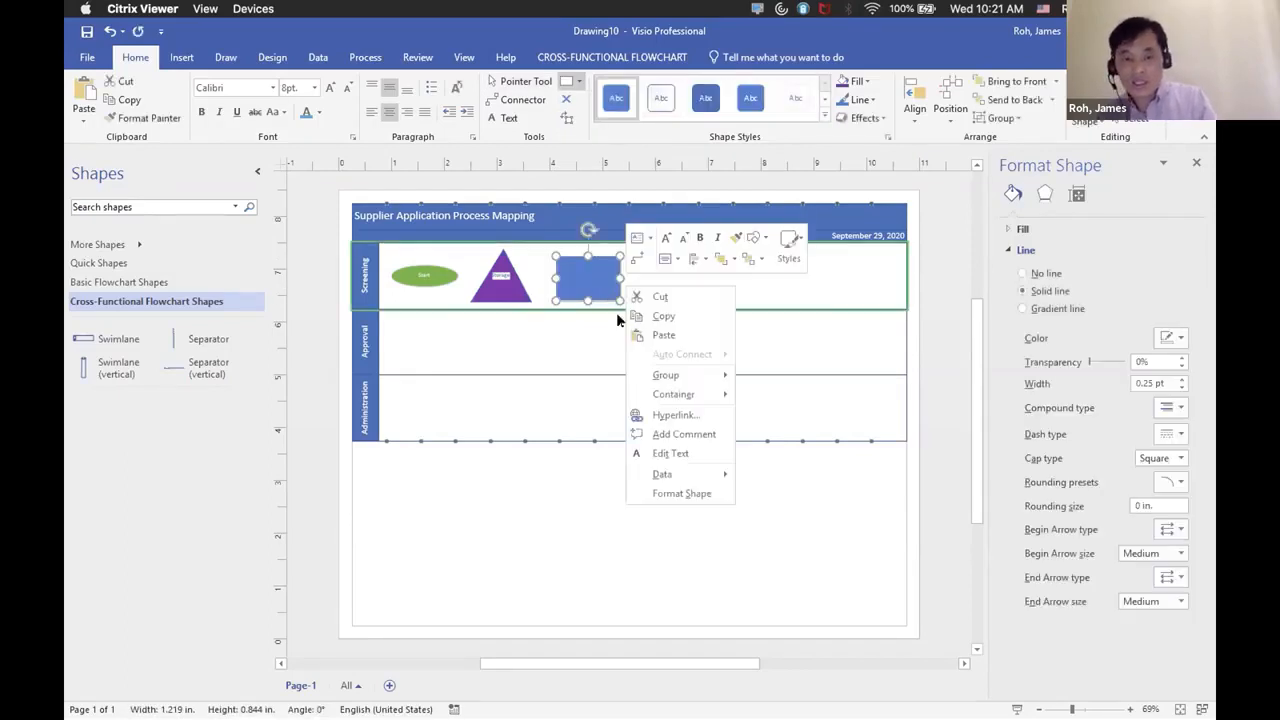
{"action": "left_click", "coordinate": [680, 452]}
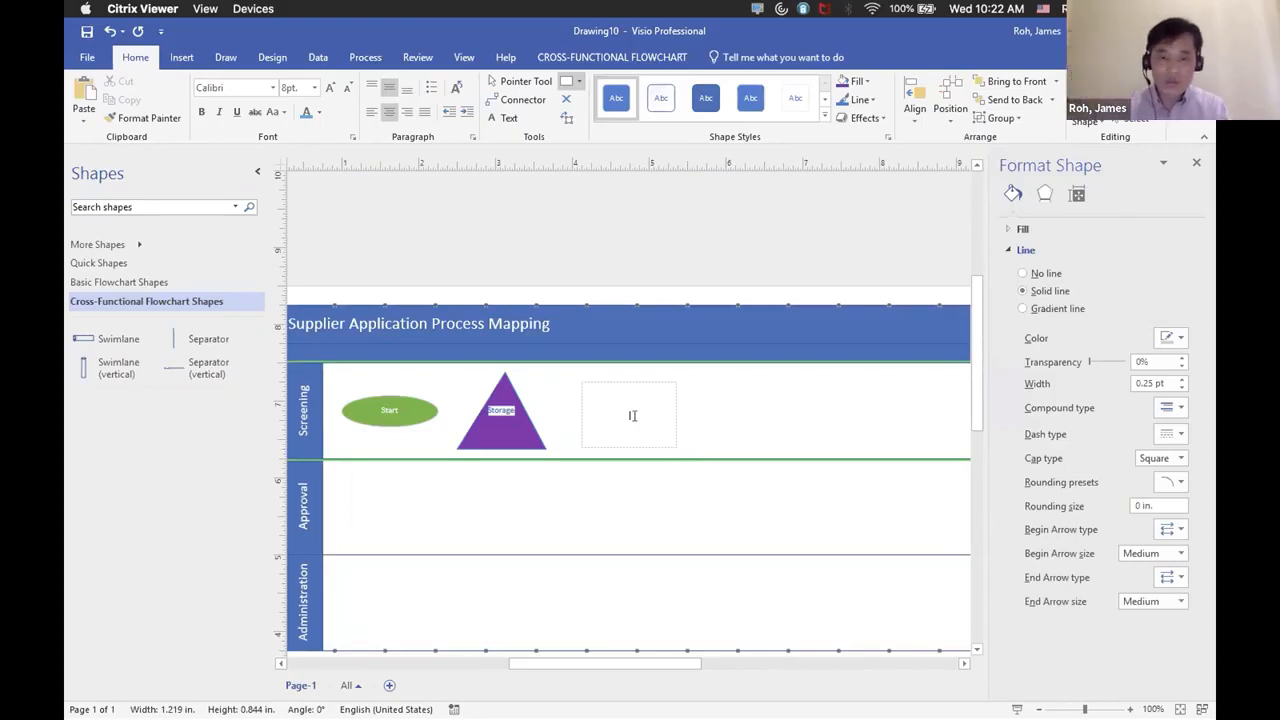
{"action": "type", "text": "Re"}
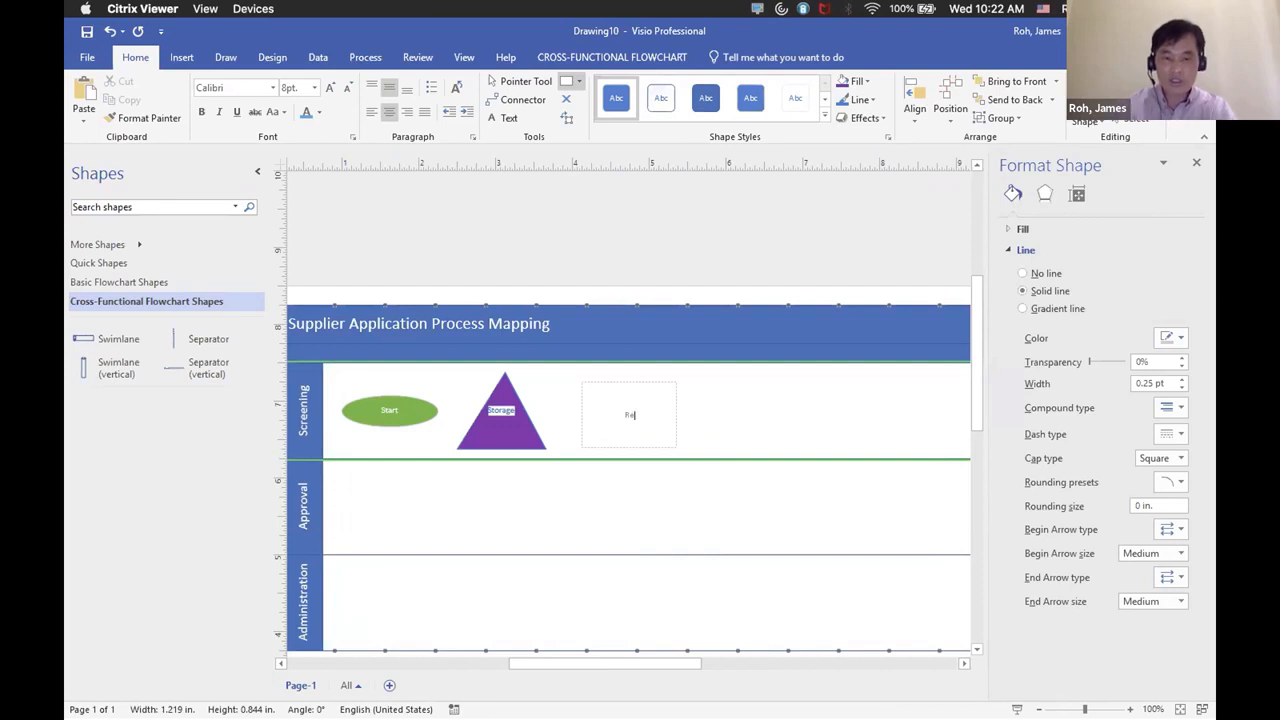
{"action": "type", "text": "ceiving"}
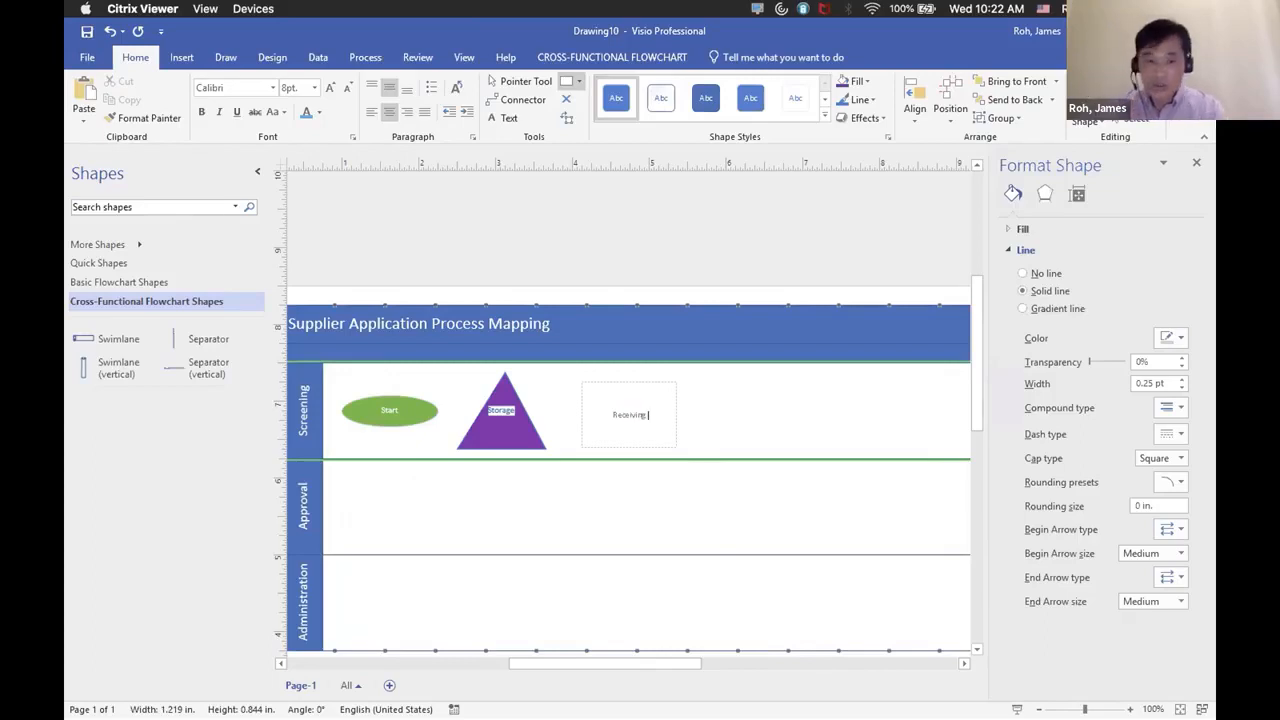
{"action": "type", "text": " Order"}
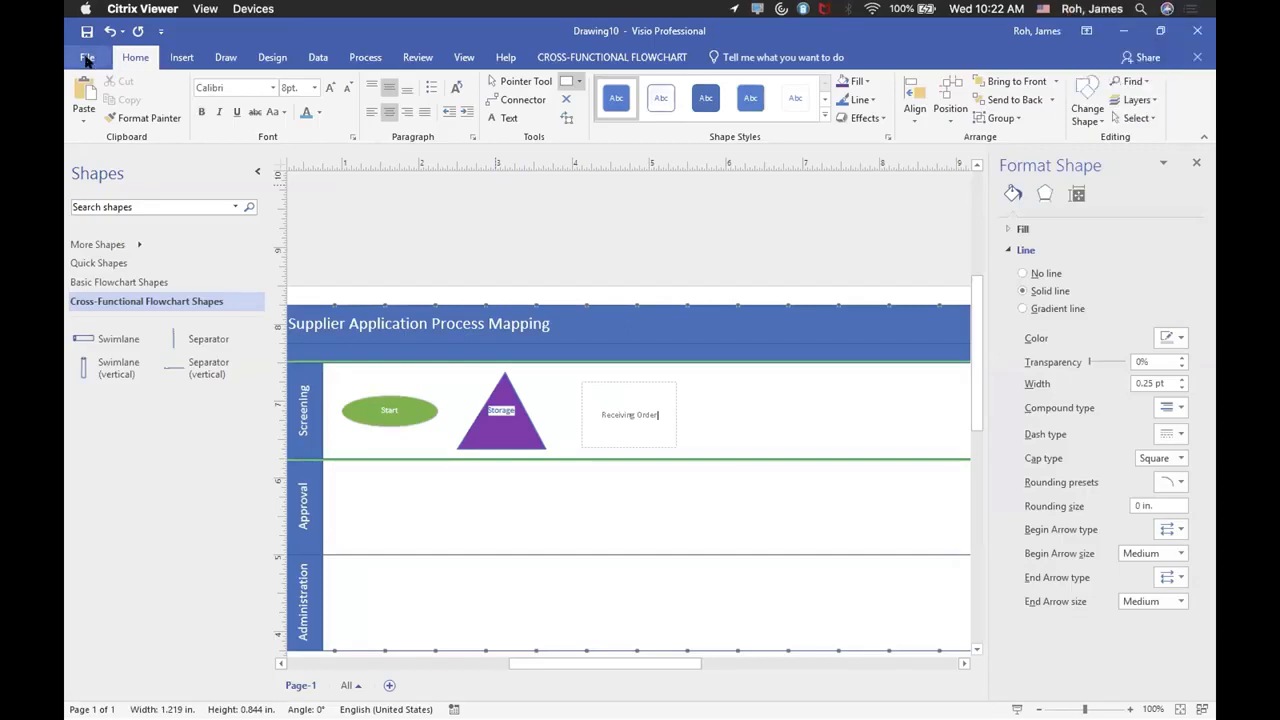
Review the Cross-Functional Flowchart template and its Shared Process variant without creating a drawing, and return to the current flowchart.
{"action": "left_click", "coordinate": [86, 58]}
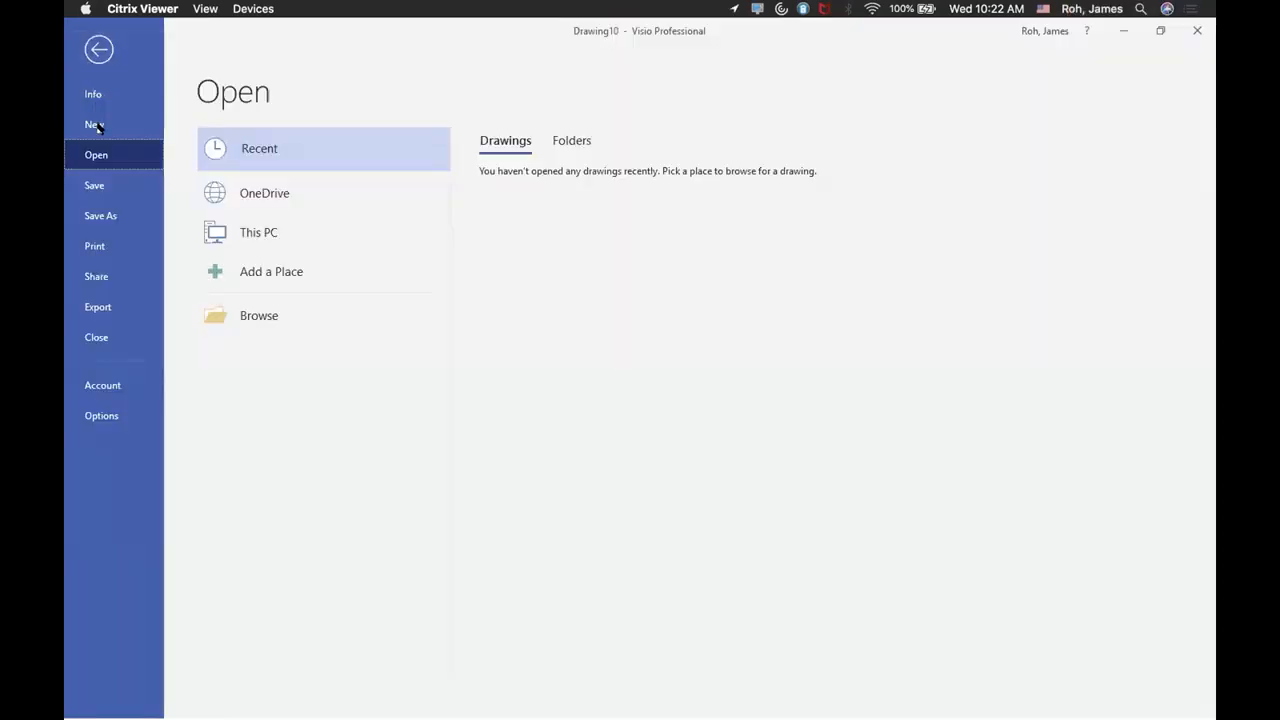
{"action": "left_click", "coordinate": [95, 125]}
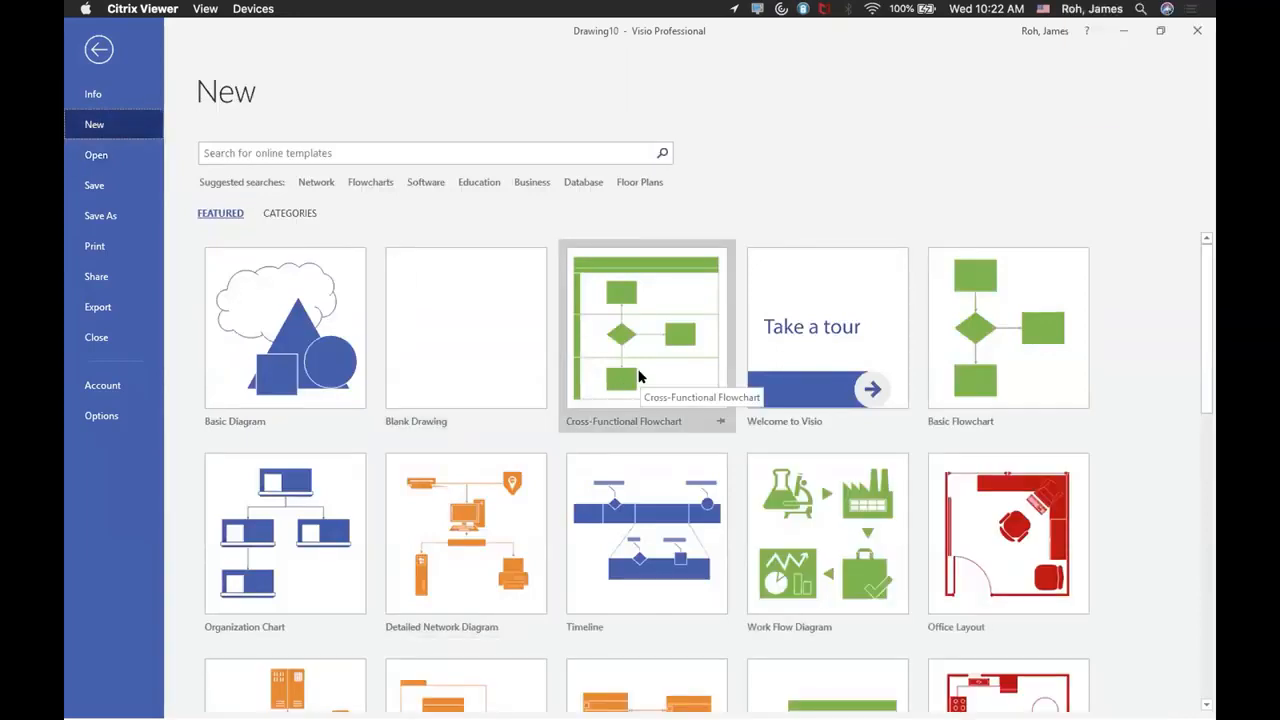
{"action": "left_click", "coordinate": [639, 376]}
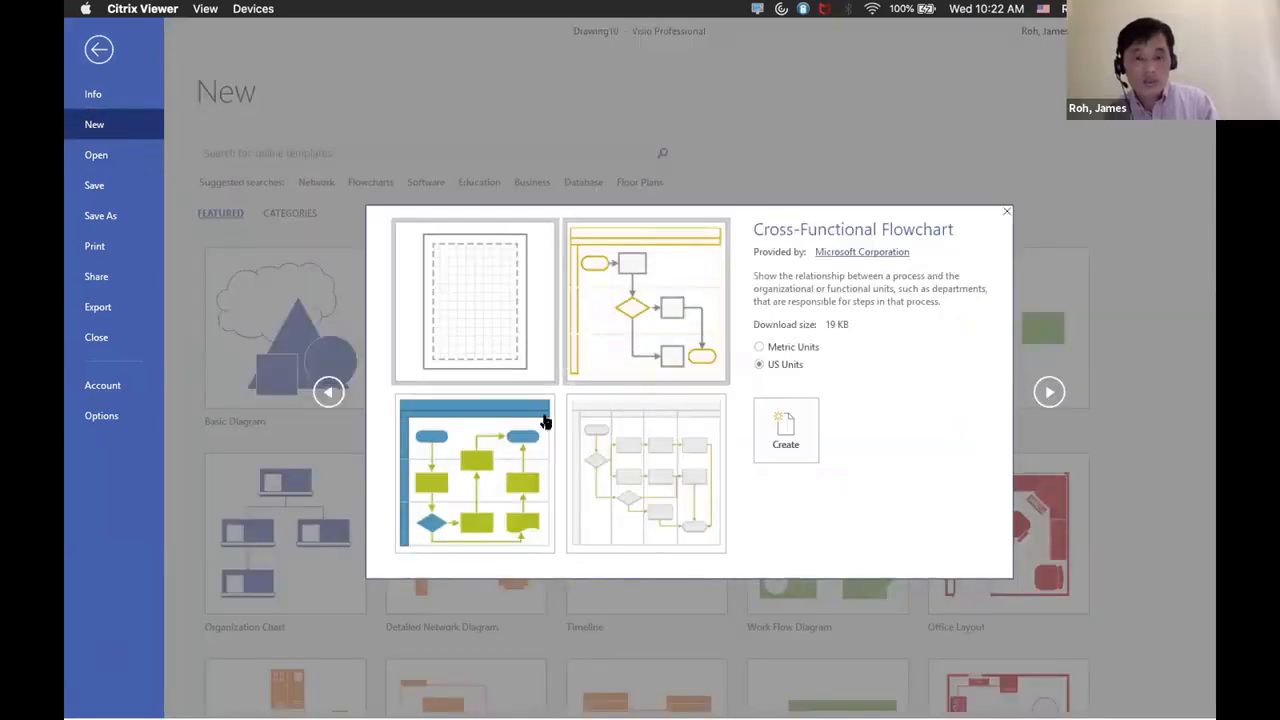
{"action": "left_click", "coordinate": [454, 465]}
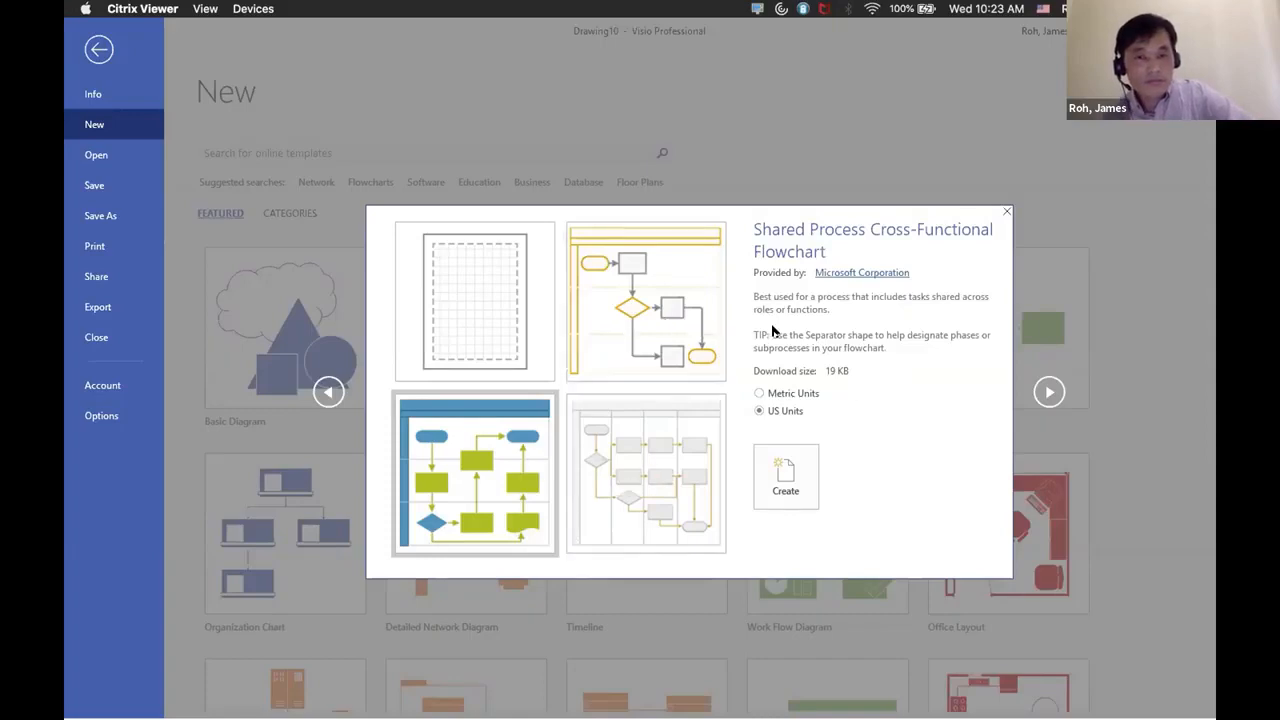
{"action": "left_click", "coordinate": [1006, 213]}
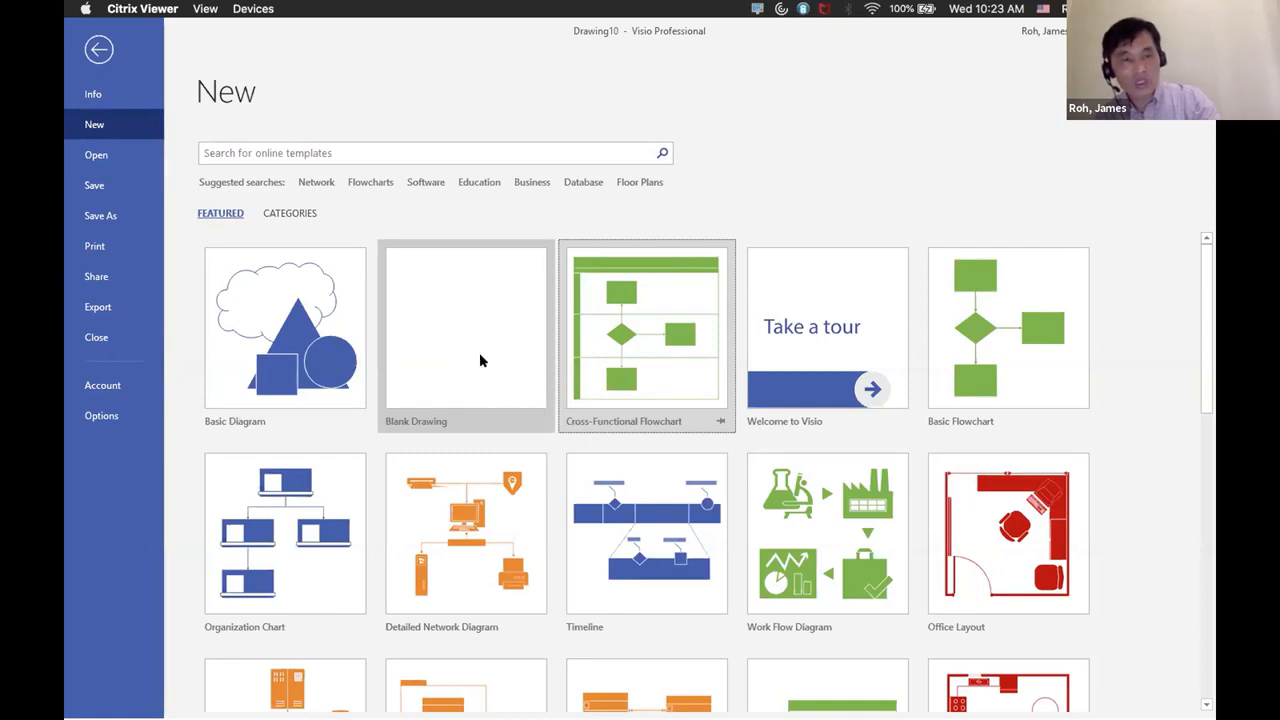
{"action": "left_click", "coordinate": [99, 50]}
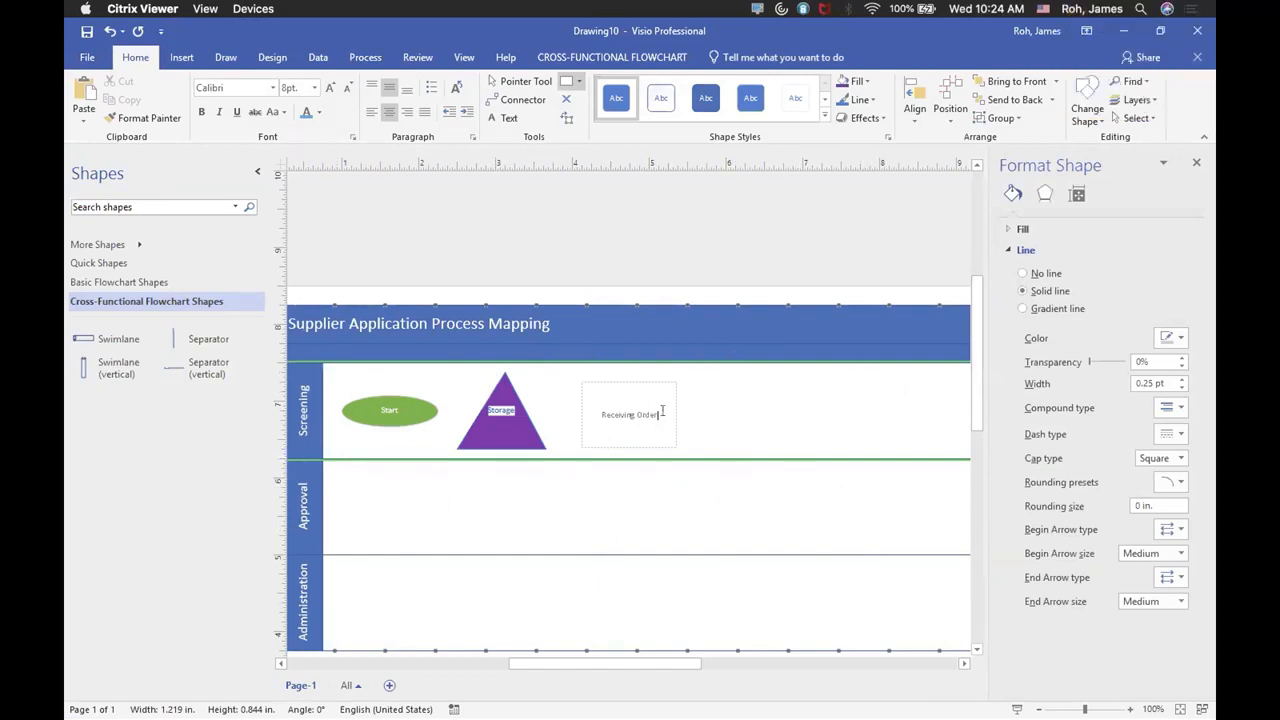
Change the fill color of the Receiving Order rectangle in the Screening swimlane to gold.
{"action": "left_click", "coordinate": [708, 415]}
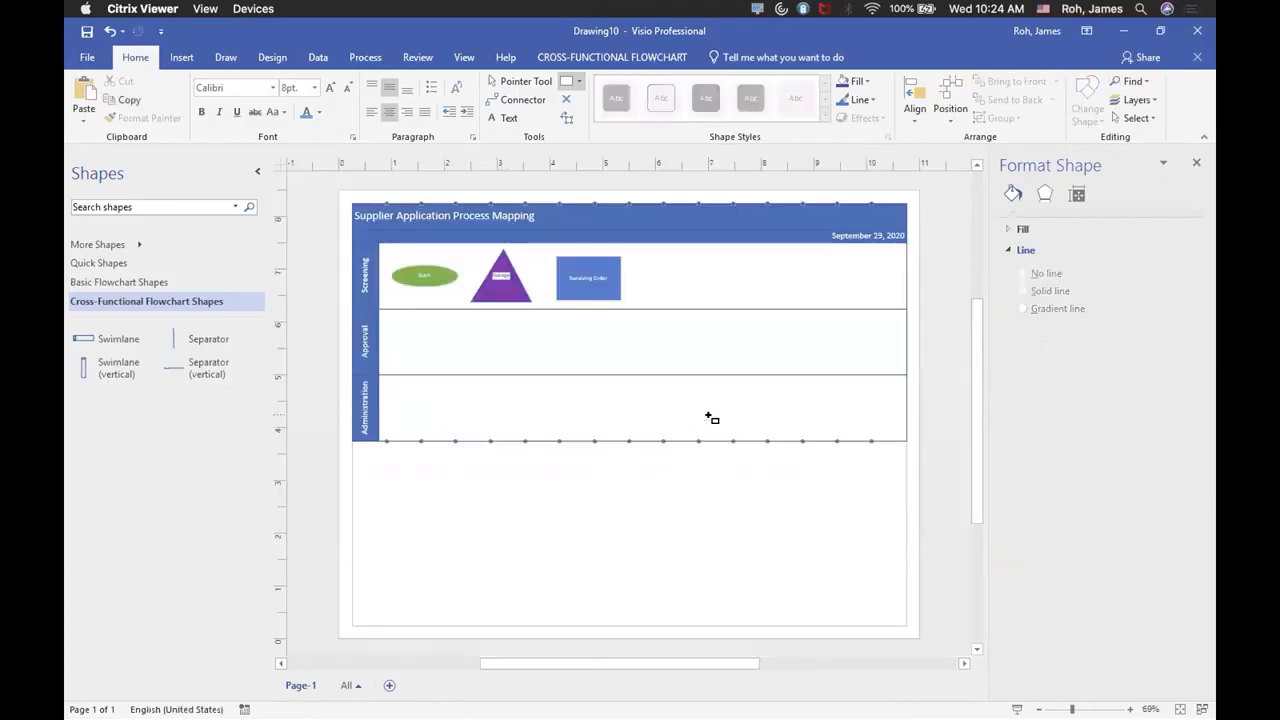
{"action": "left_click", "coordinate": [607, 266]}
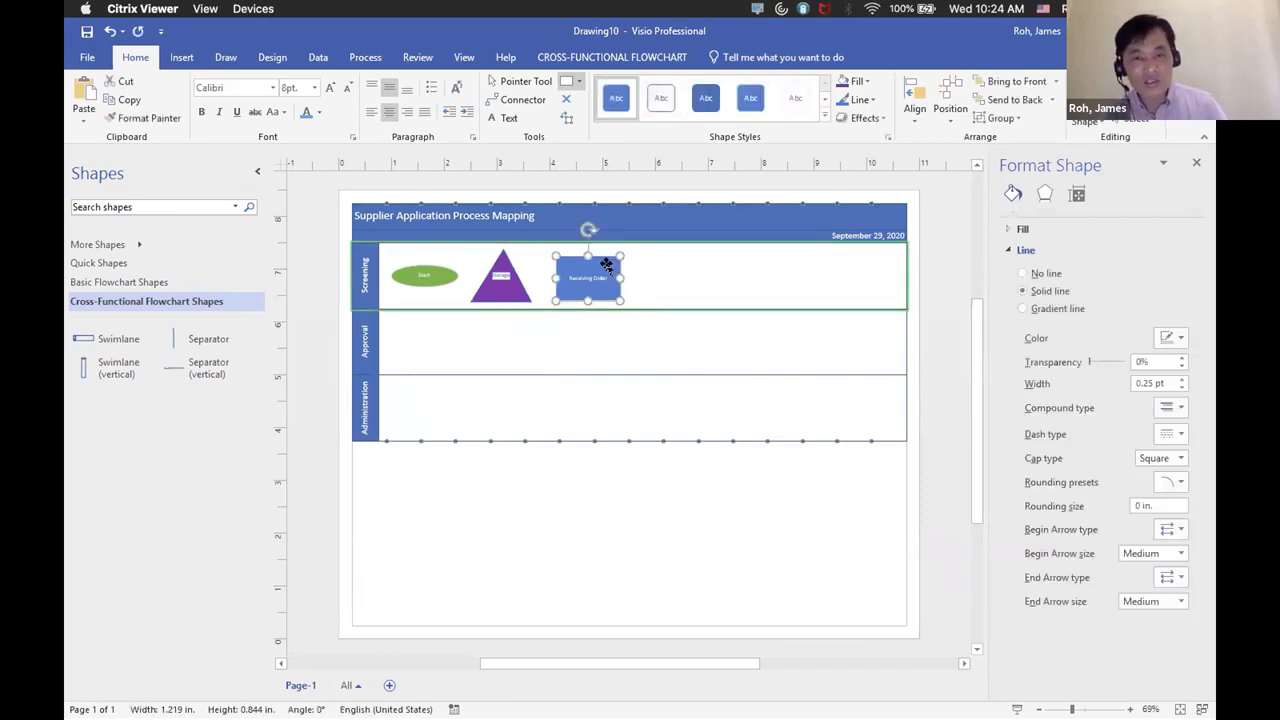
{"action": "right_click", "coordinate": [607, 266]}
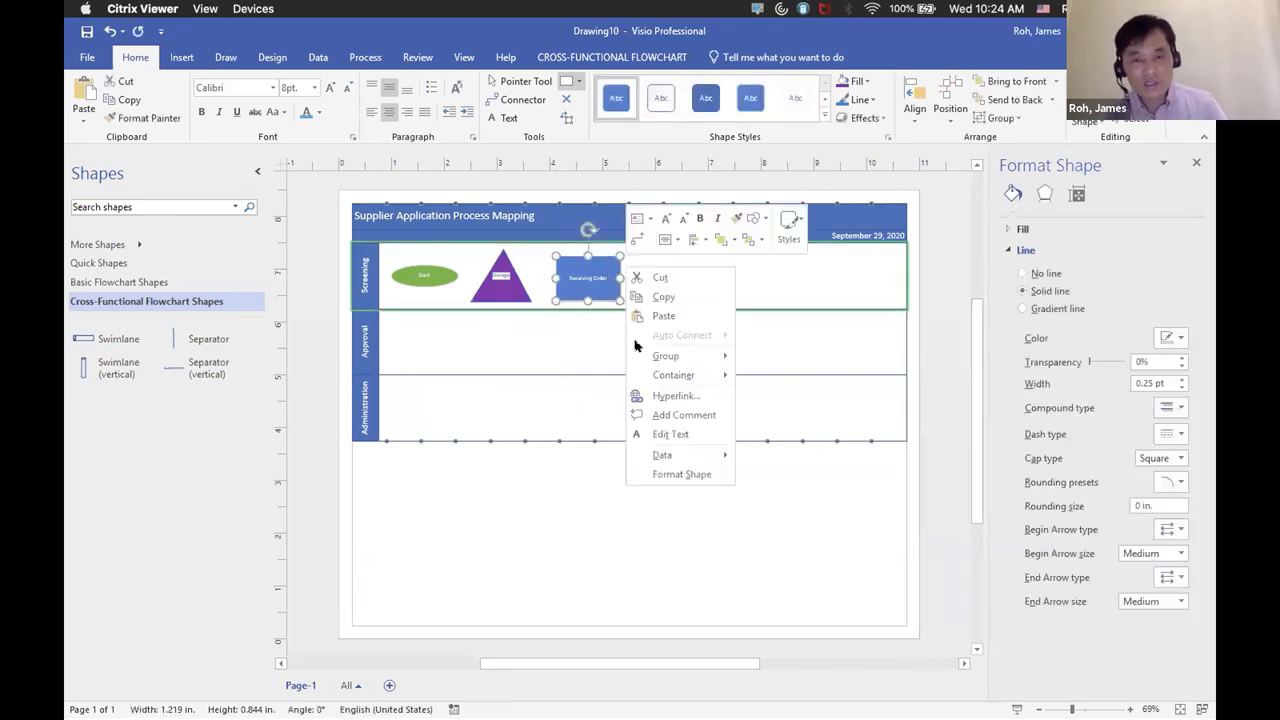
{"action": "mouse_move", "coordinate": [672, 358]}
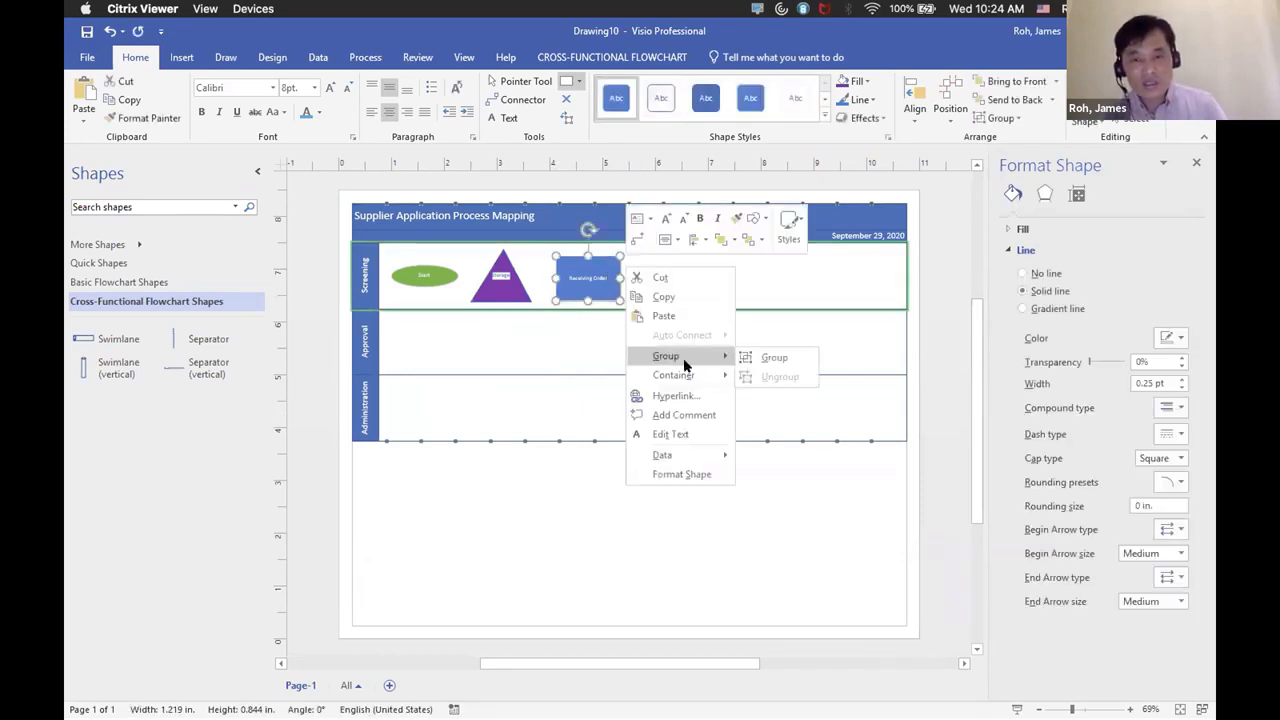
{"action": "left_click", "coordinate": [790, 226]}
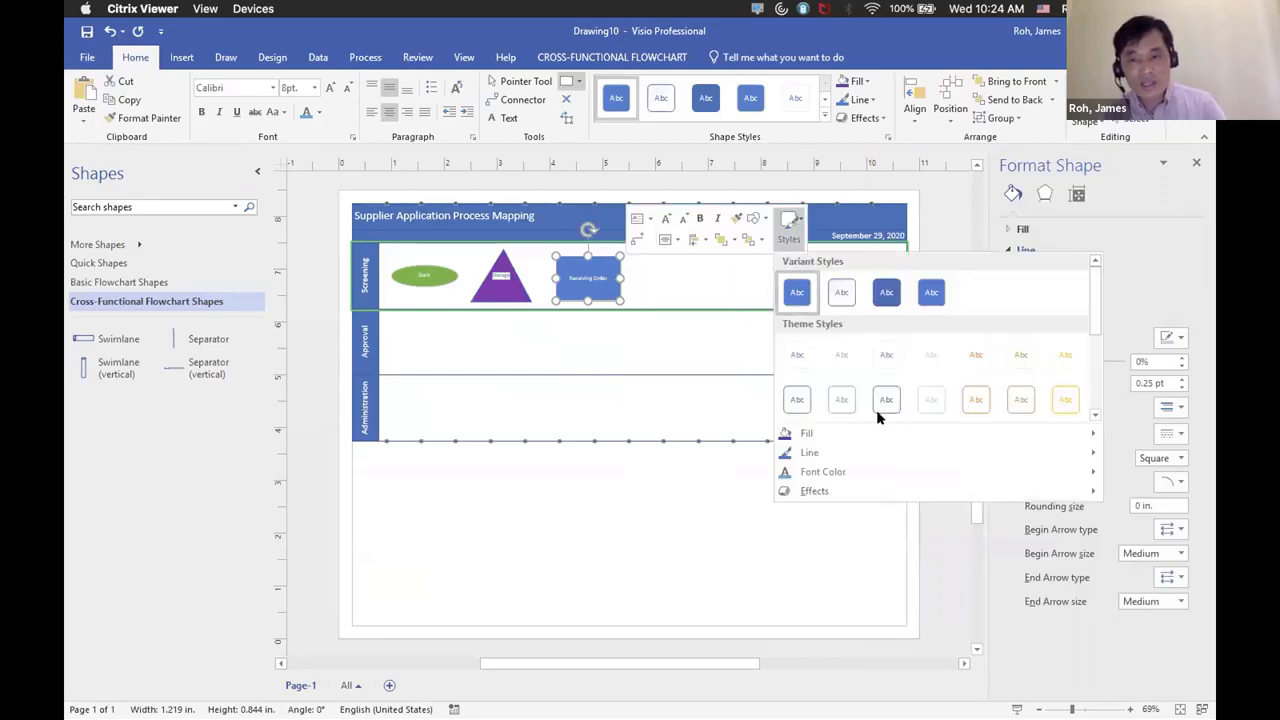
{"action": "mouse_move", "coordinate": [925, 444]}
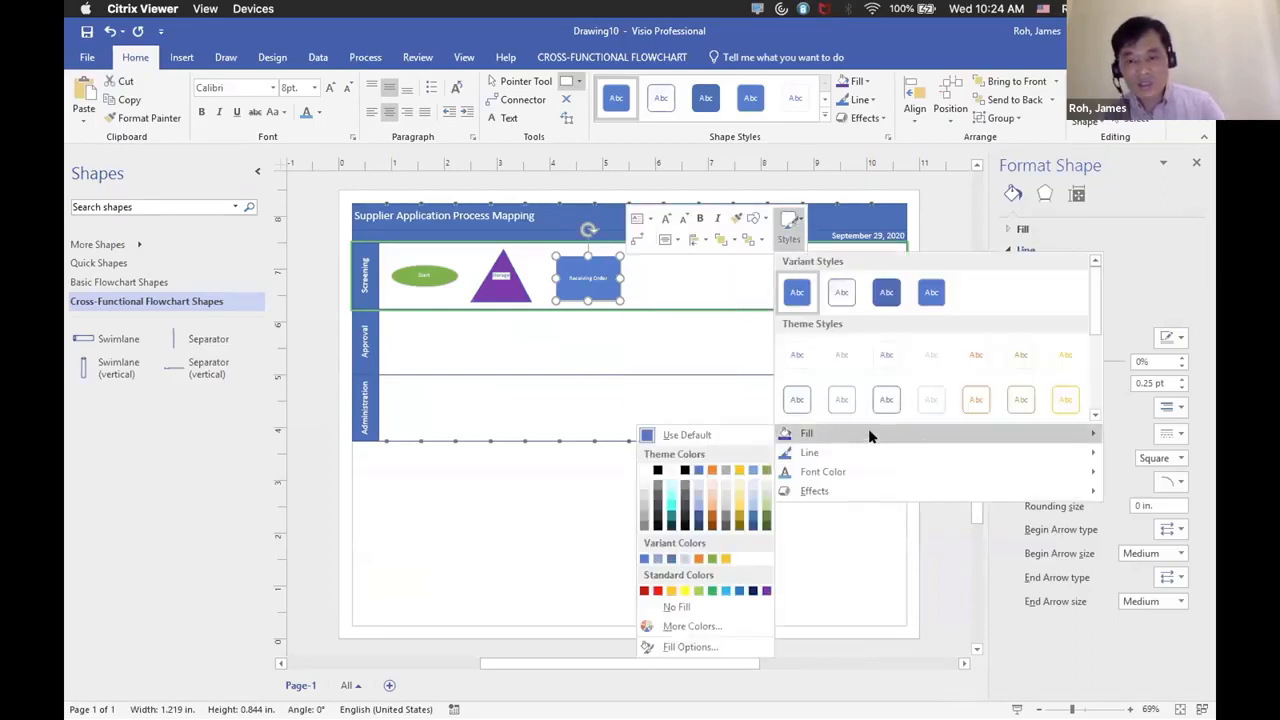
{"action": "left_click", "coordinate": [735, 468]}
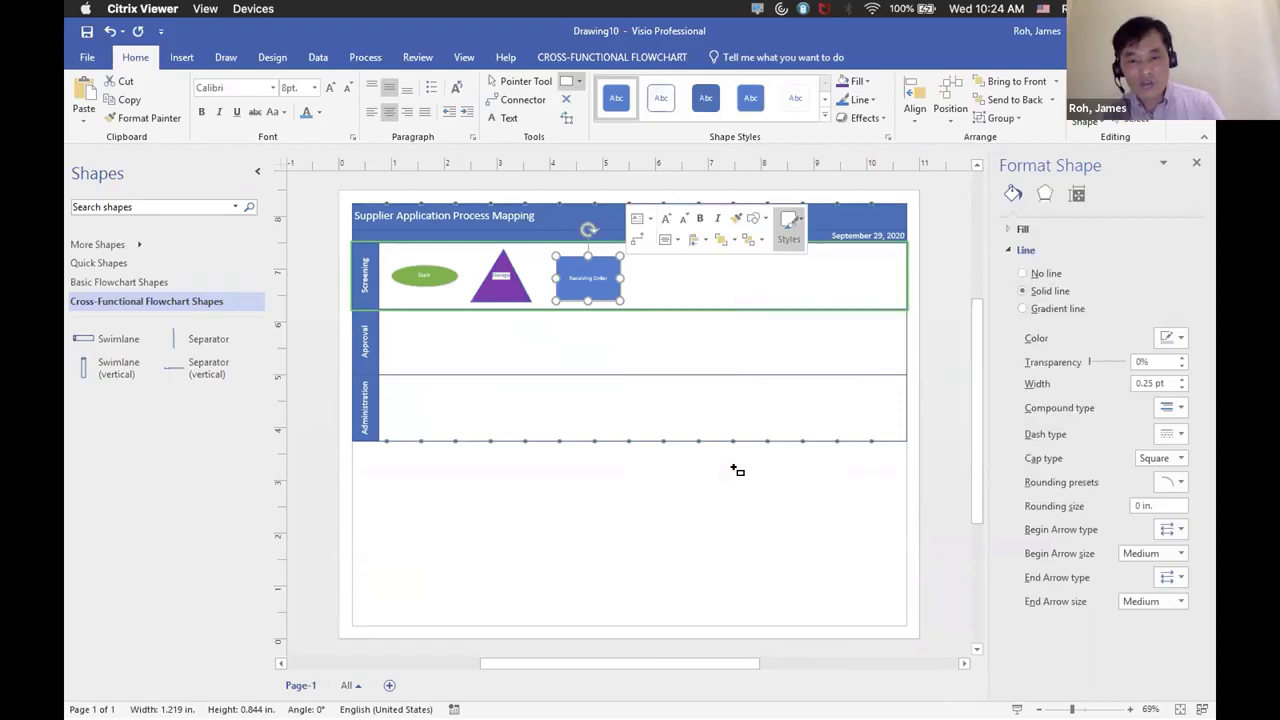
{"action": "left_click", "coordinate": [627, 343]}
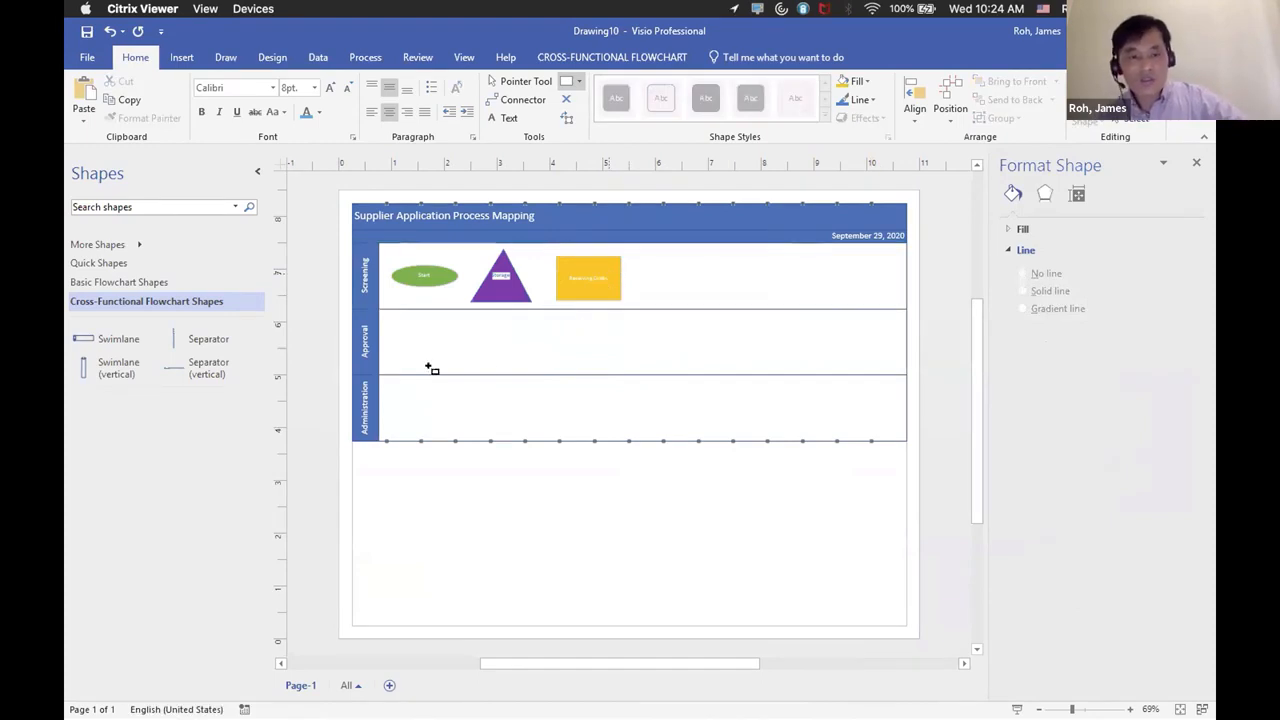
Duplicate the gold Receiving Order rectangle, place the copy after it in the Screening swimlane, and label the copy "Create a Packet".
{"action": "key", "text": "ctrl+1"}
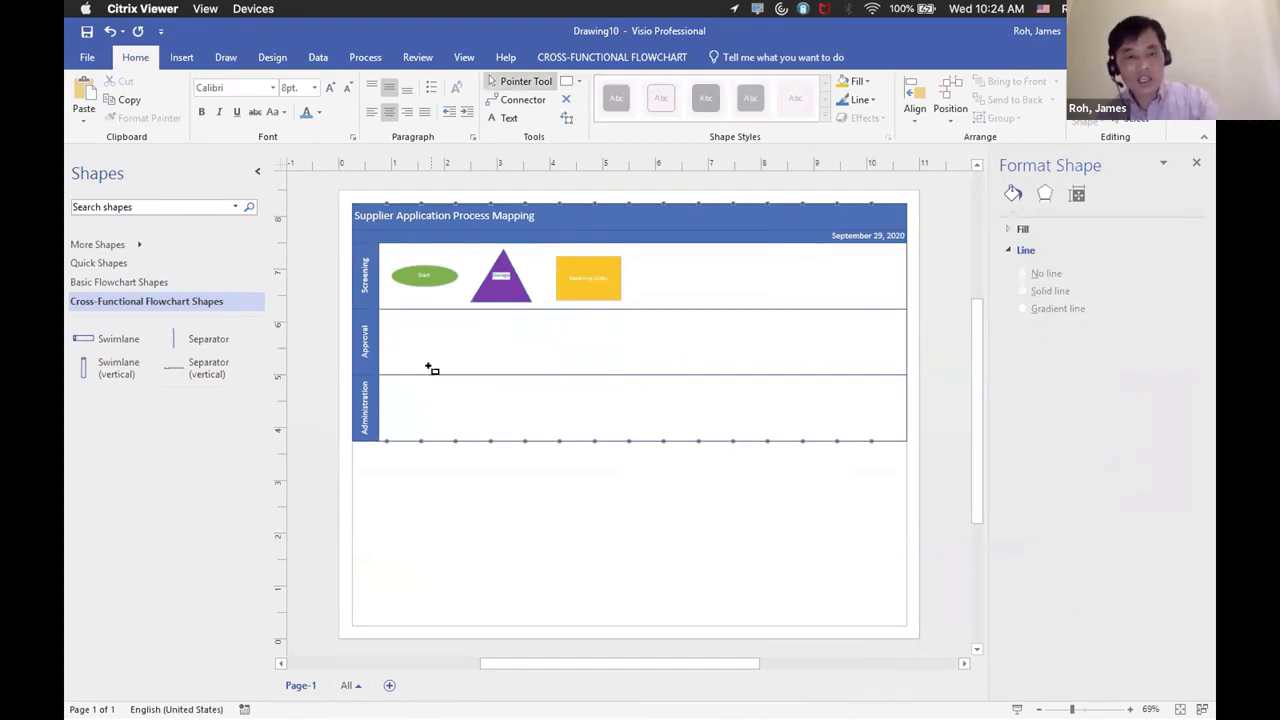
{"action": "left_click", "coordinate": [595, 263]}
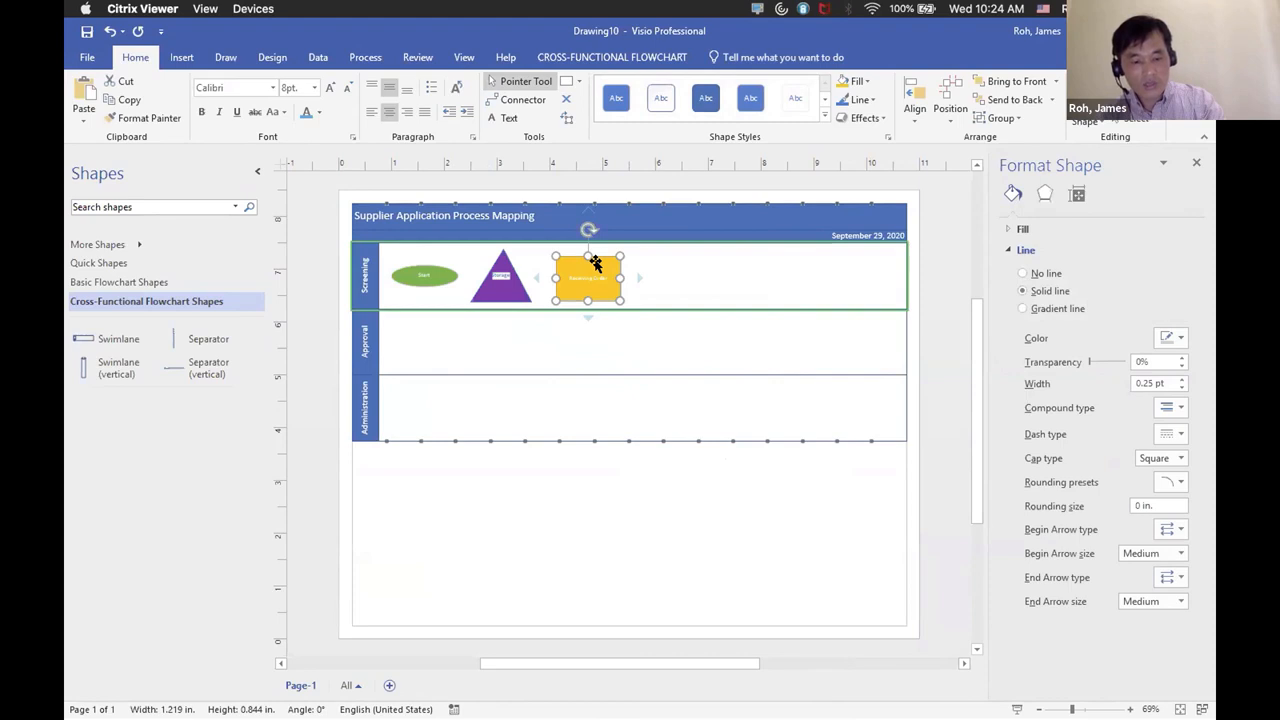
{"action": "left_click_drag", "start_coordinate": [595, 263], "coordinate": [693, 266]}
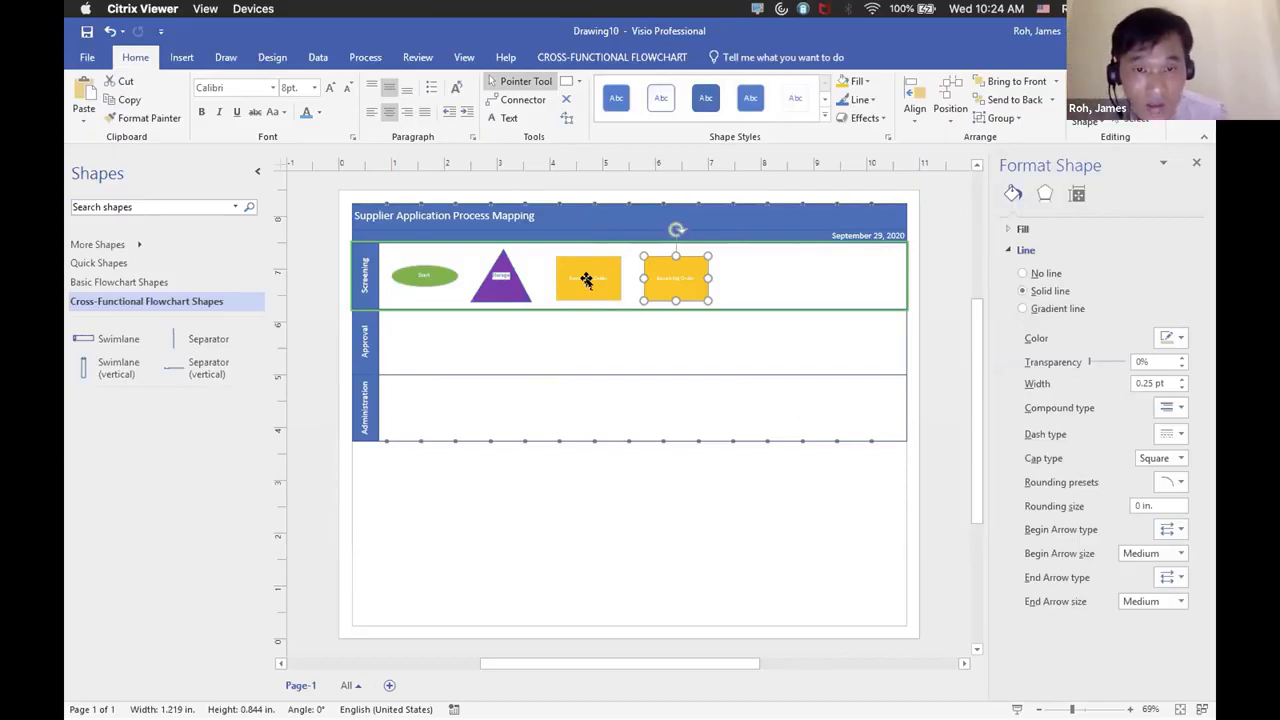
{"action": "double_click", "coordinate": [668, 276]}
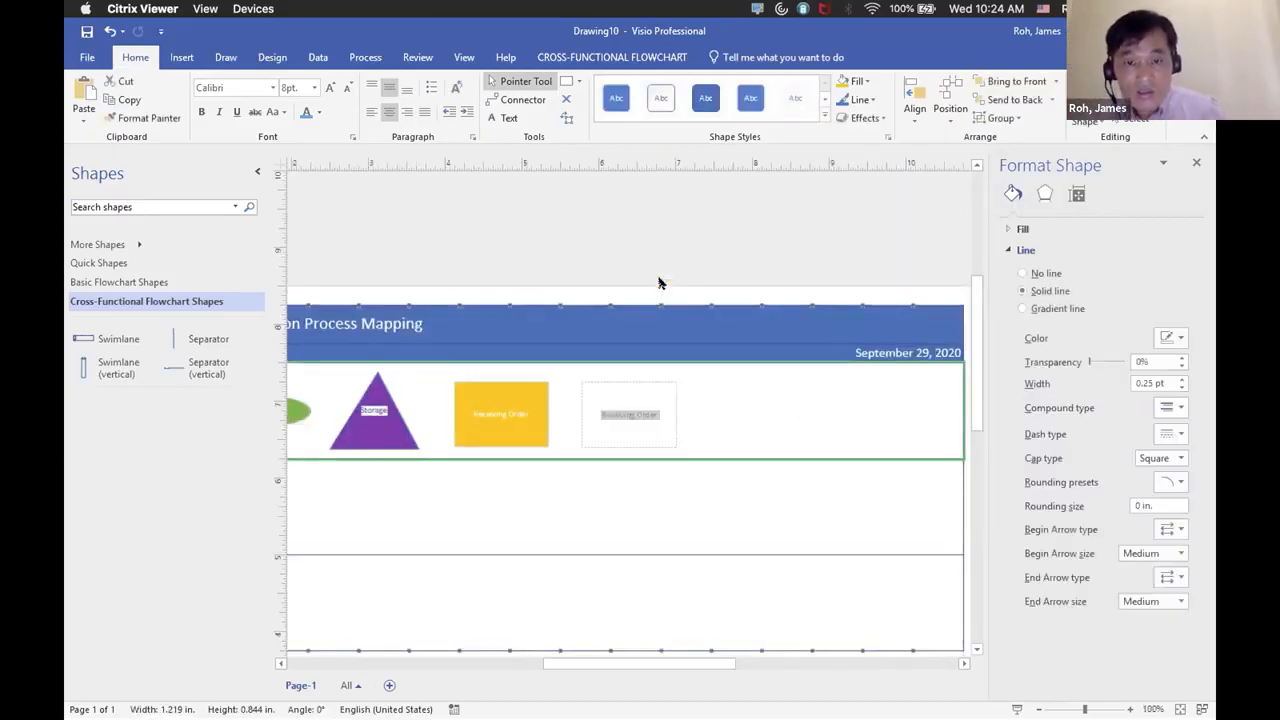
{"action": "type", "text": "Creat"}
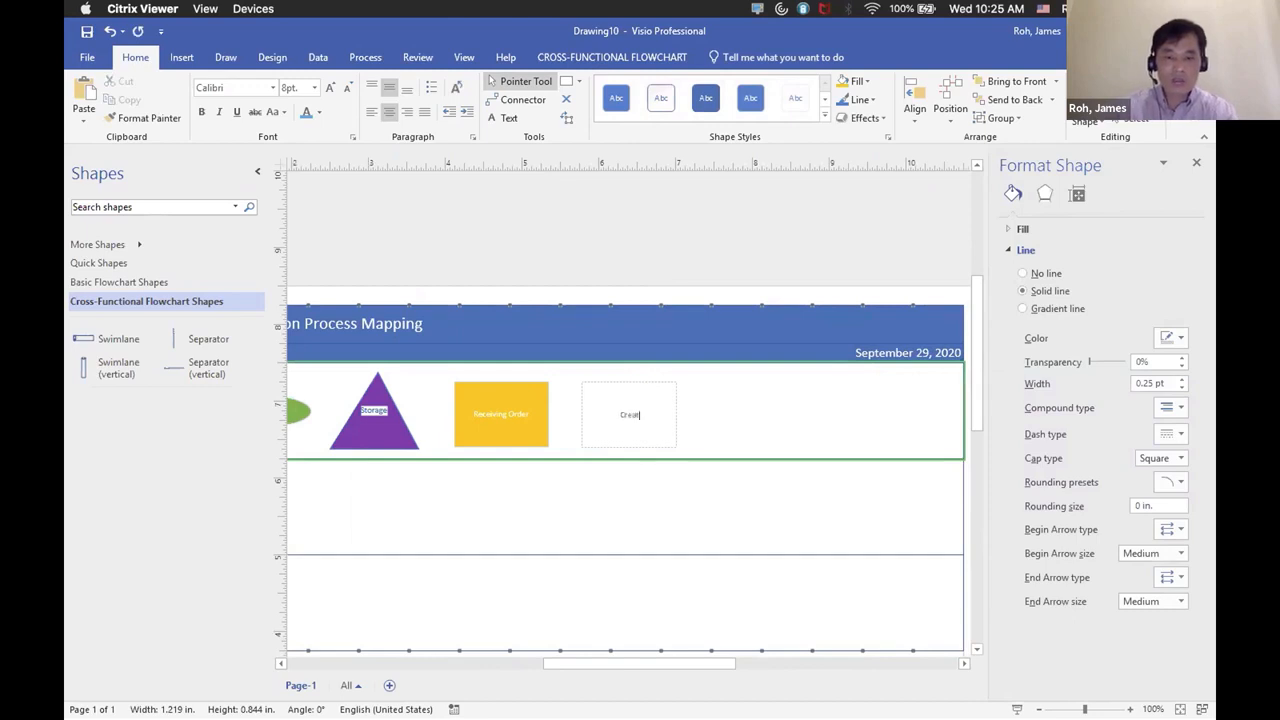
{"action": "type", "text": "e a"}
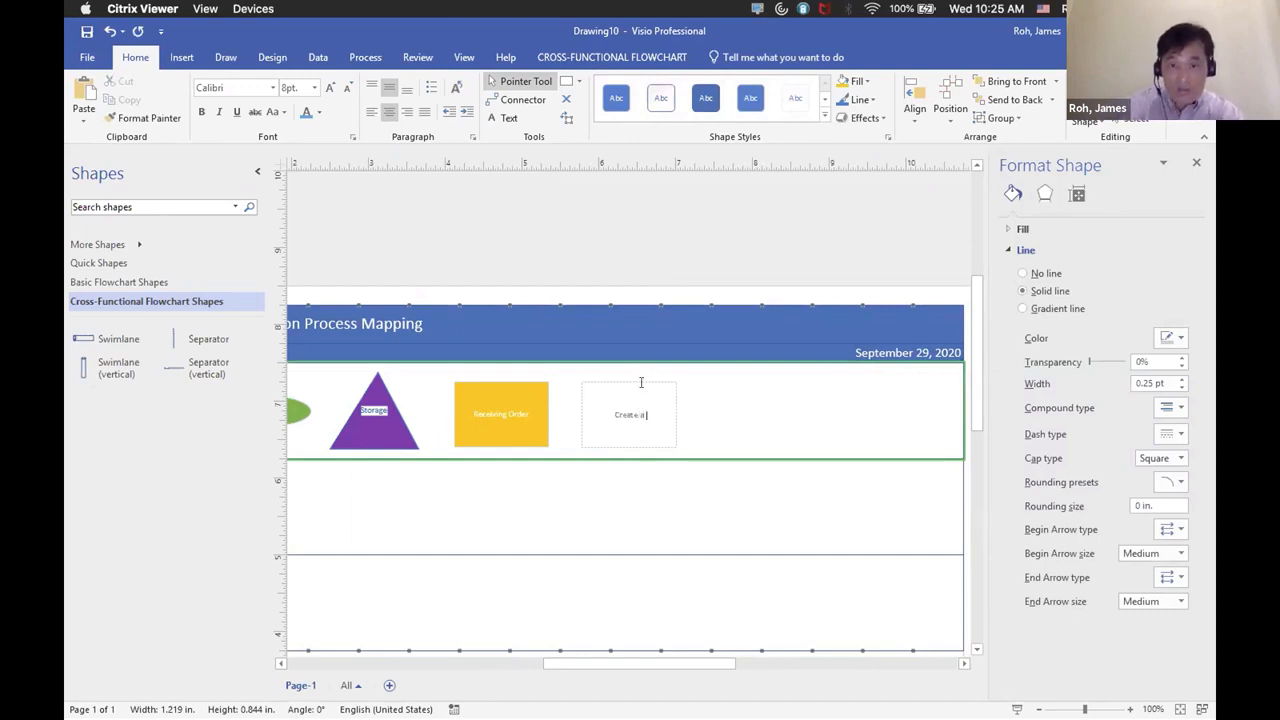
{"action": "type", "text": " Packet"}
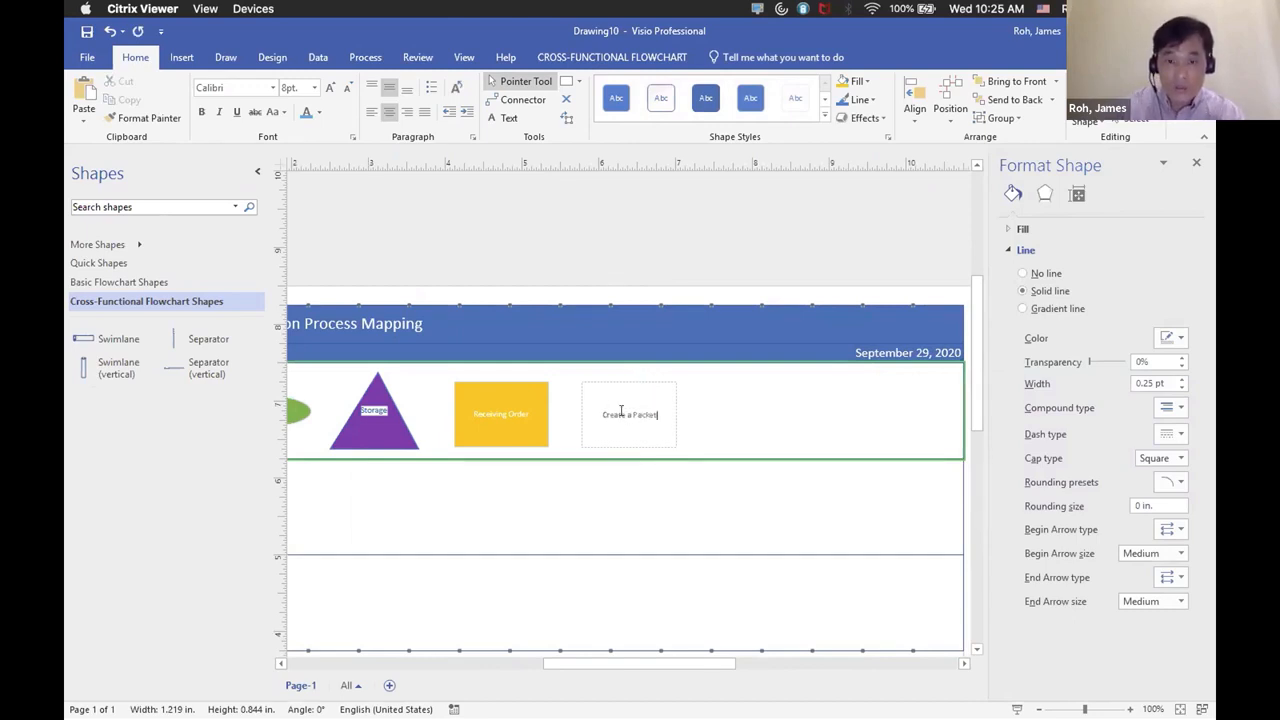
Set the "Create a Packet" label's font size to 12 pt.
{"action": "triple_click", "coordinate": [629, 414]}
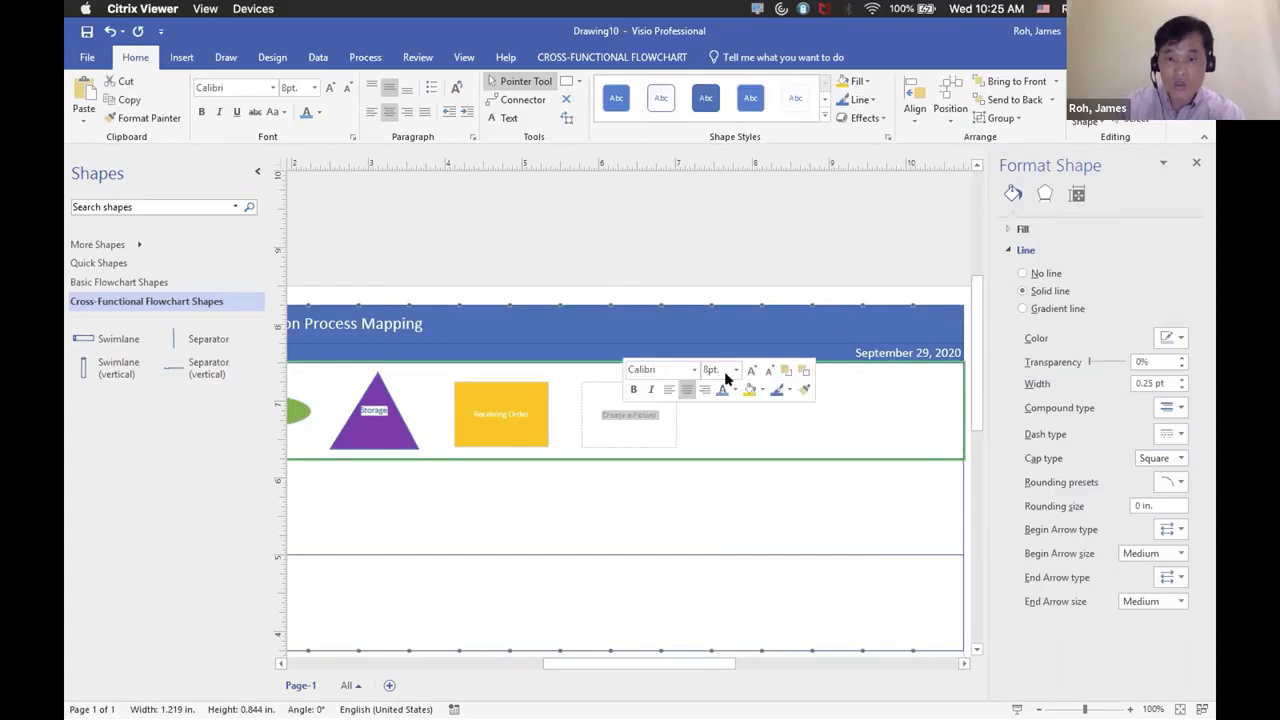
{"action": "left_click", "coordinate": [735, 371]}
{"action": "left_click", "coordinate": [720, 464]}
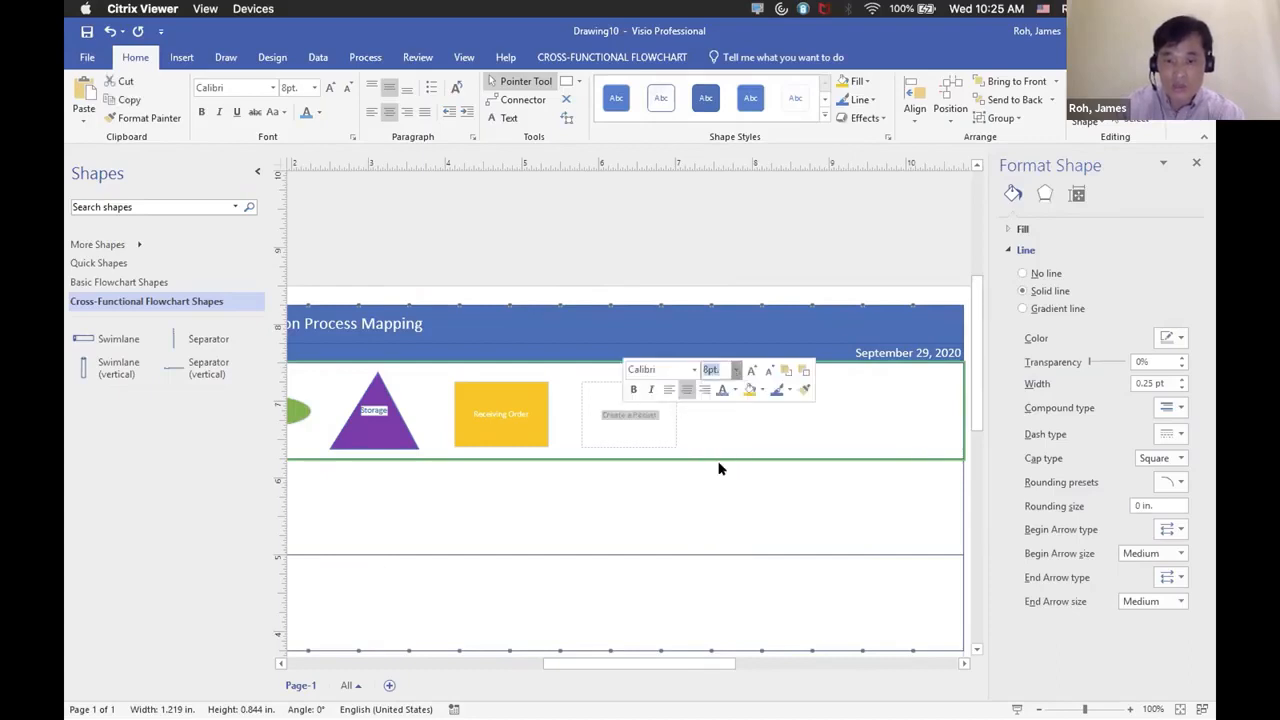
Format the "Receiving Order" label as 12 pt Book Antiqua.
{"action": "double_click", "coordinate": [507, 412]}
{"action": "triple_click", "coordinate": [507, 414]}
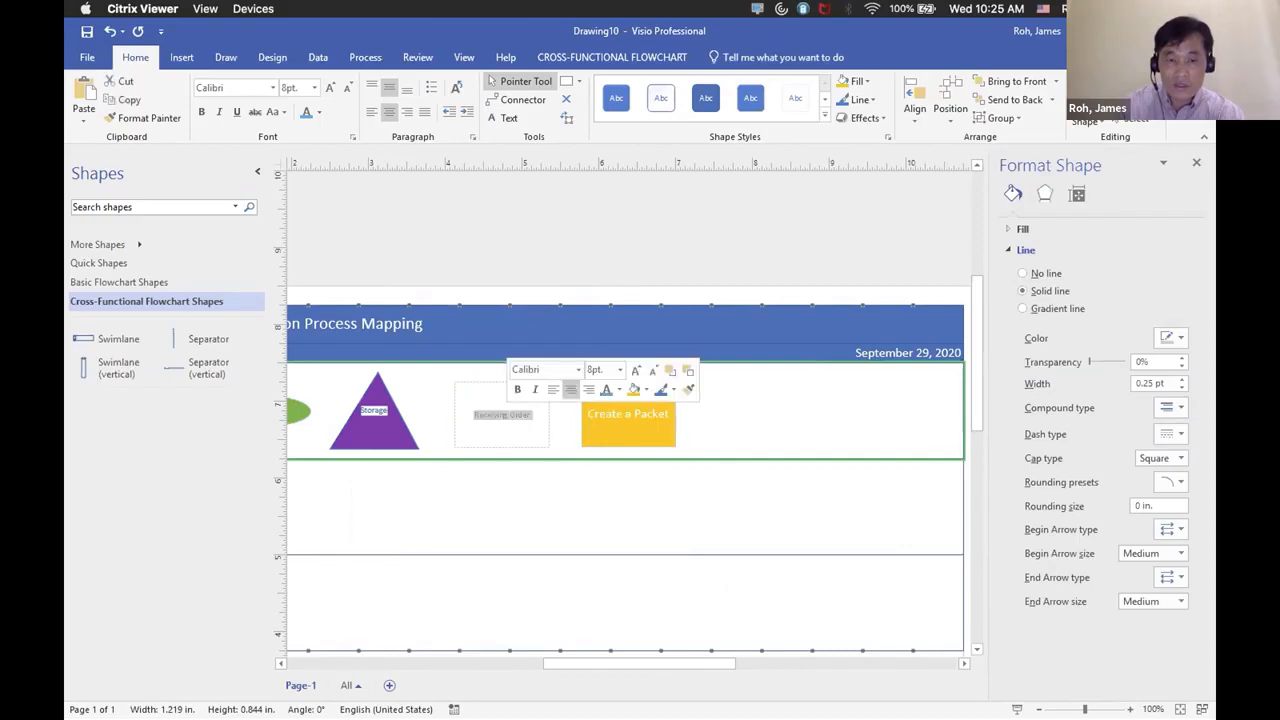
{"action": "left_click", "coordinate": [619, 370]}
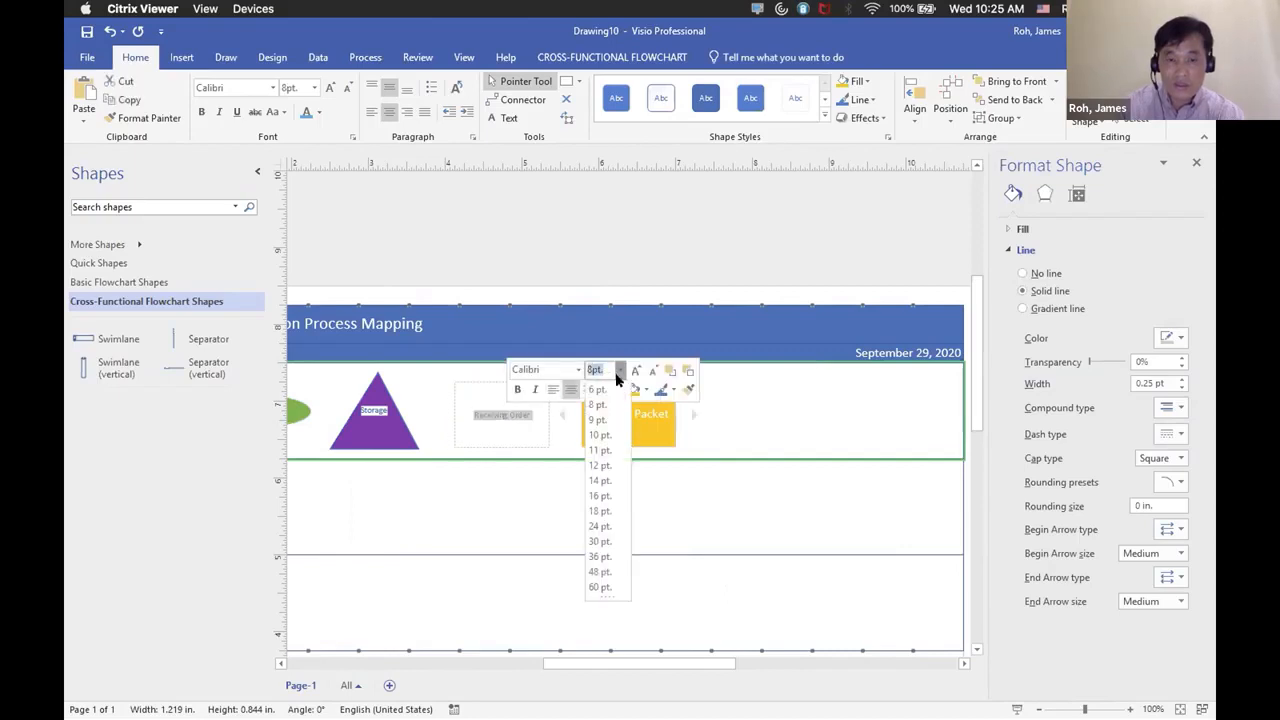
{"action": "left_click", "coordinate": [600, 465]}
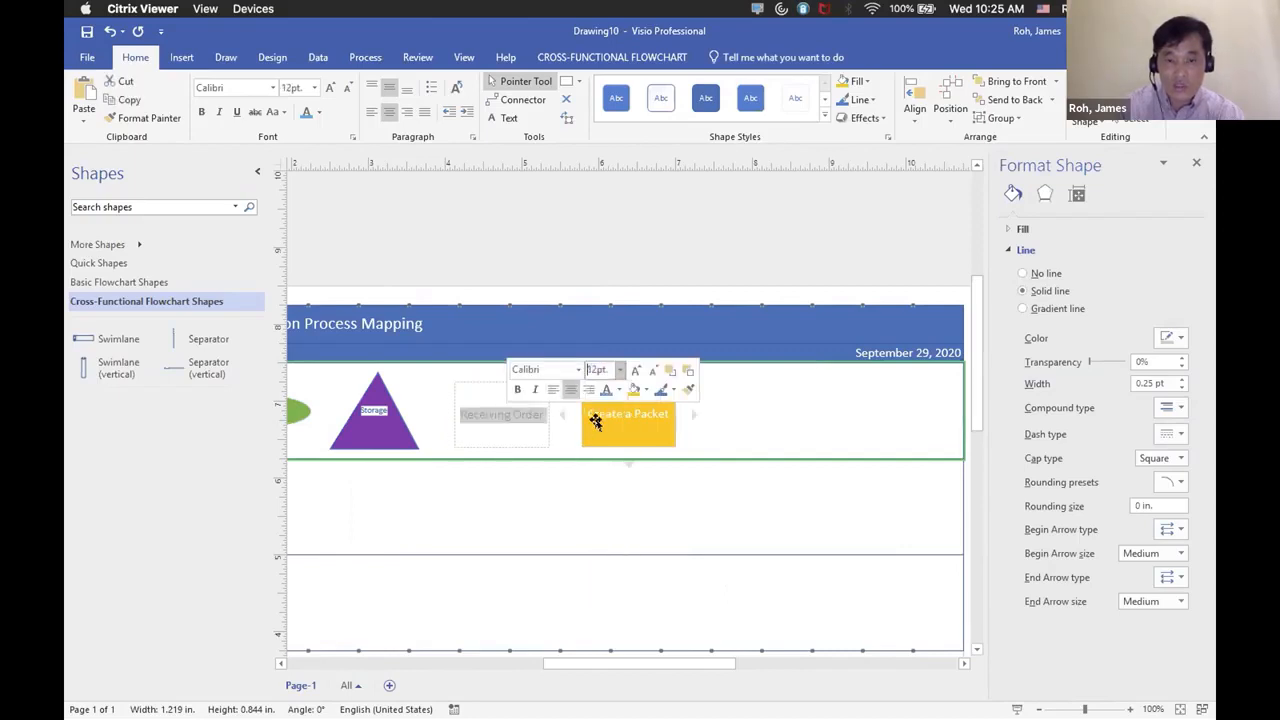
{"action": "left_click", "coordinate": [578, 371]}
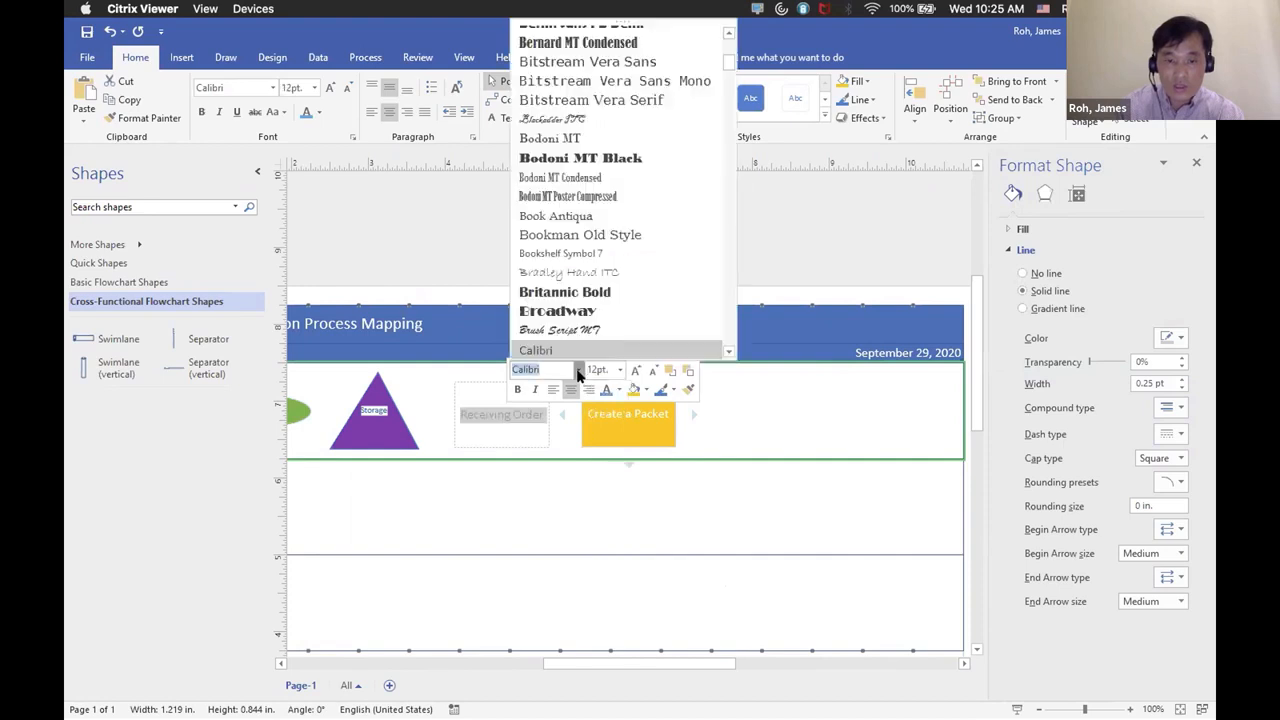
{"action": "left_click", "coordinate": [597, 212]}
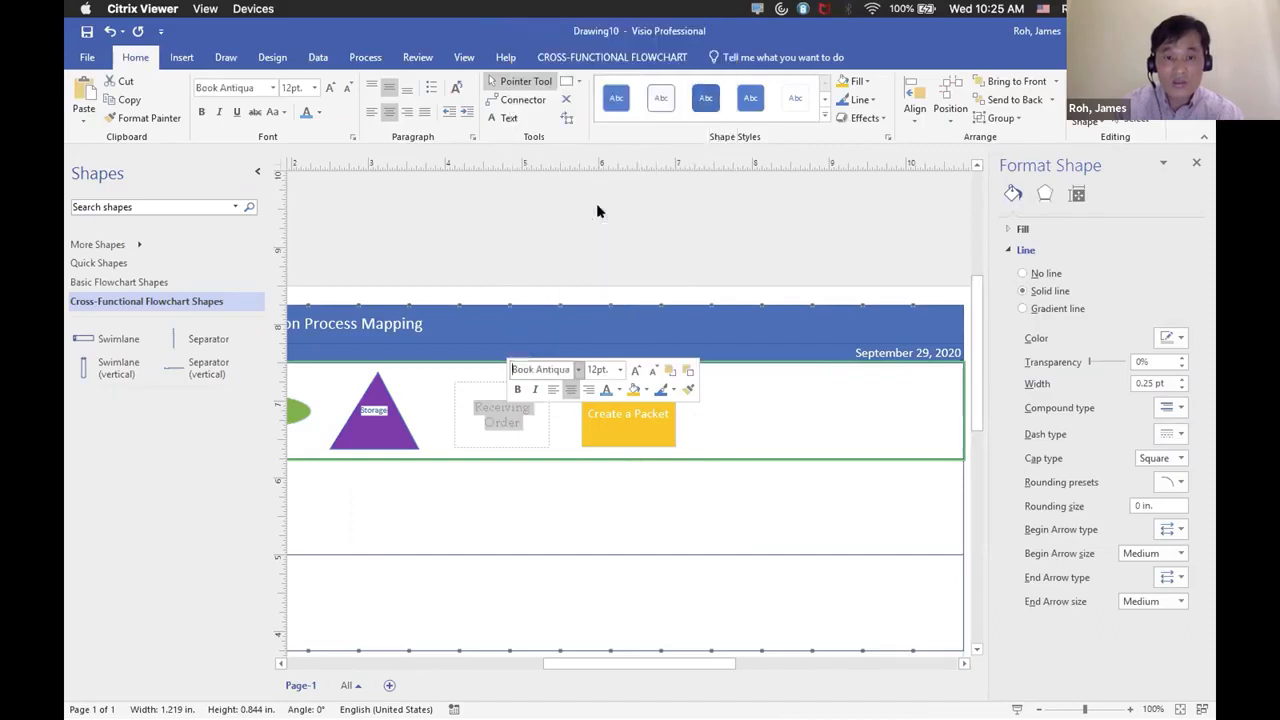
Change the "Create a Packet" label's font to Book Antiqua.
{"action": "double_click", "coordinate": [614, 411]}
{"action": "left_click", "coordinate": [613, 414]}
{"action": "triple_click", "coordinate": [617, 414]}
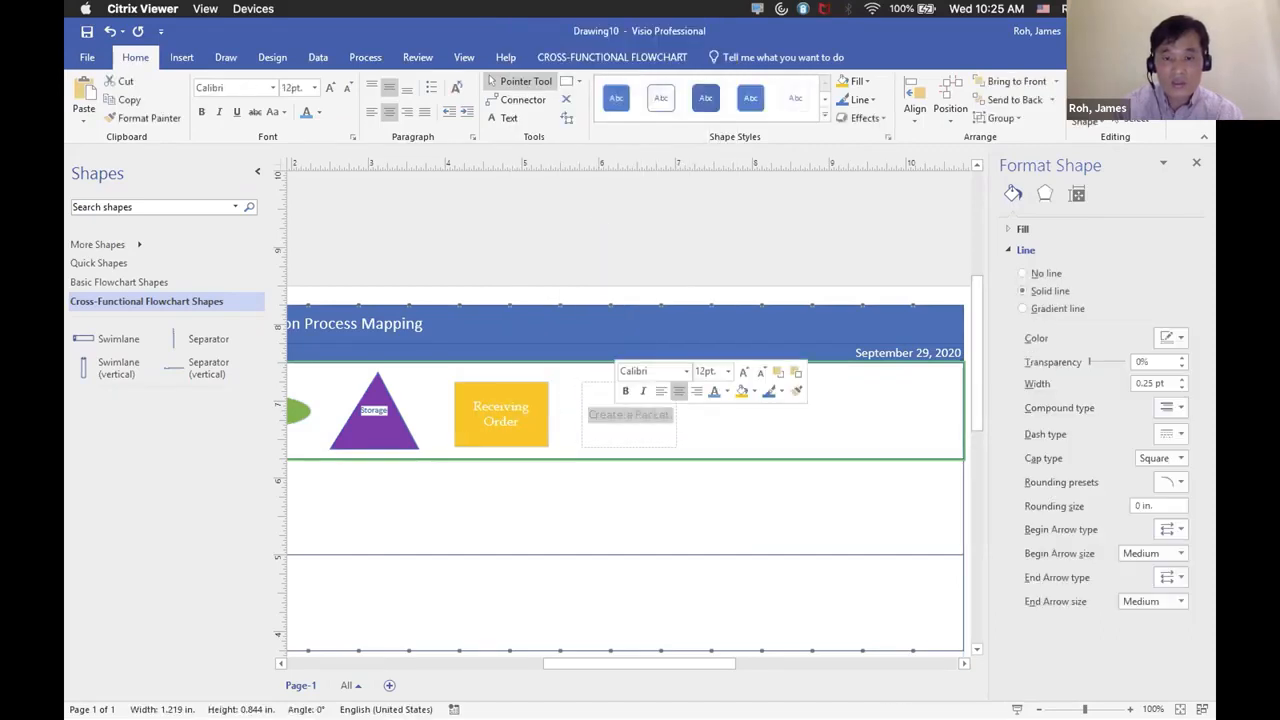
{"action": "left_click", "coordinate": [684, 371]}
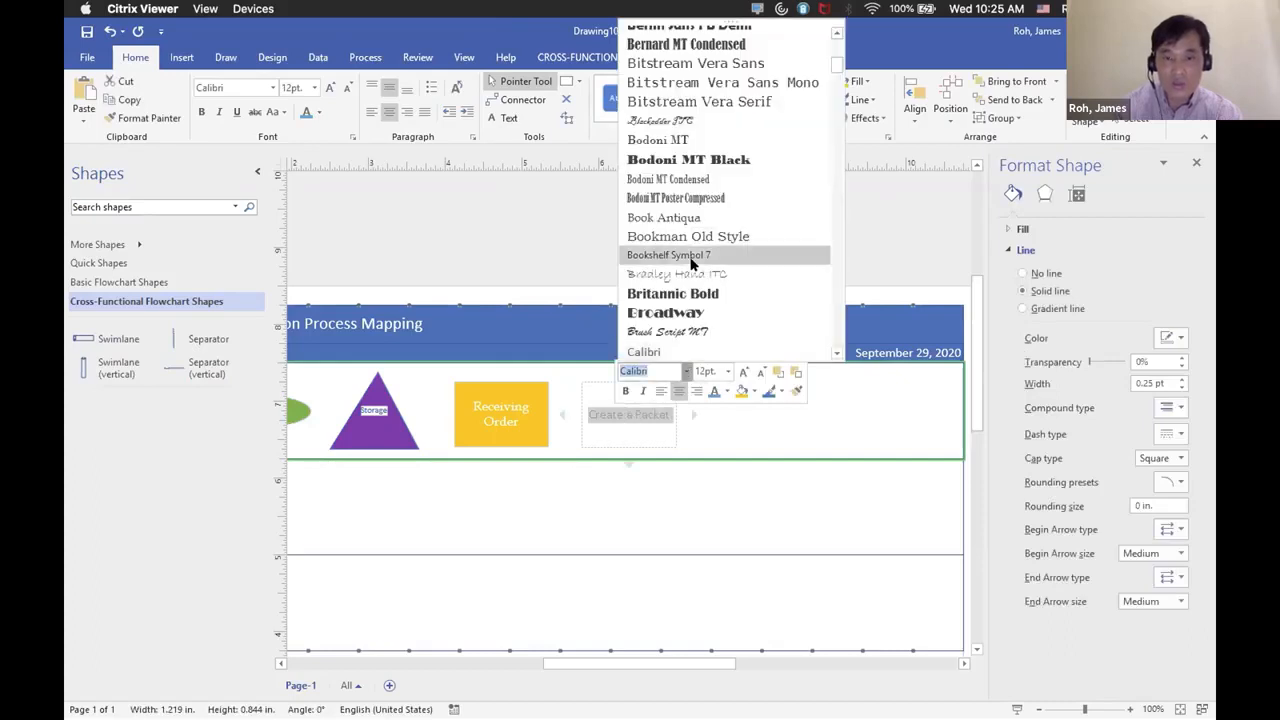
{"action": "left_click", "coordinate": [683, 217]}
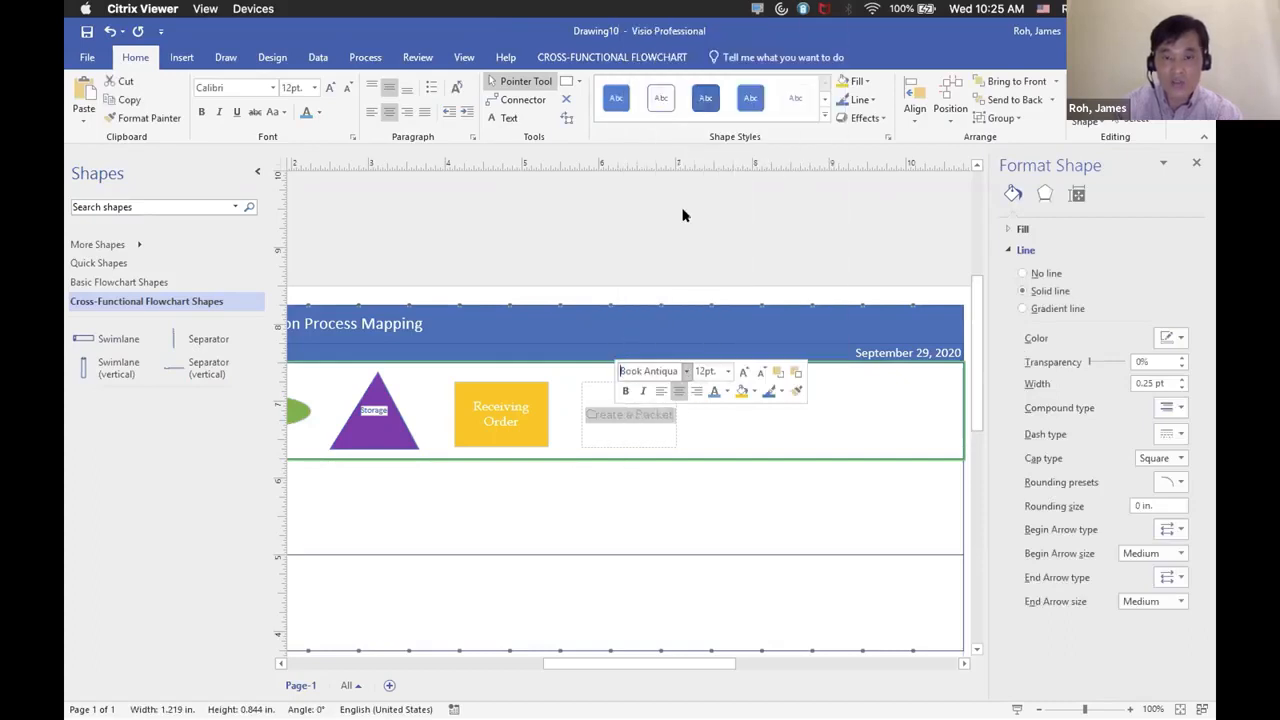
{"action": "left_click", "coordinate": [718, 419]}
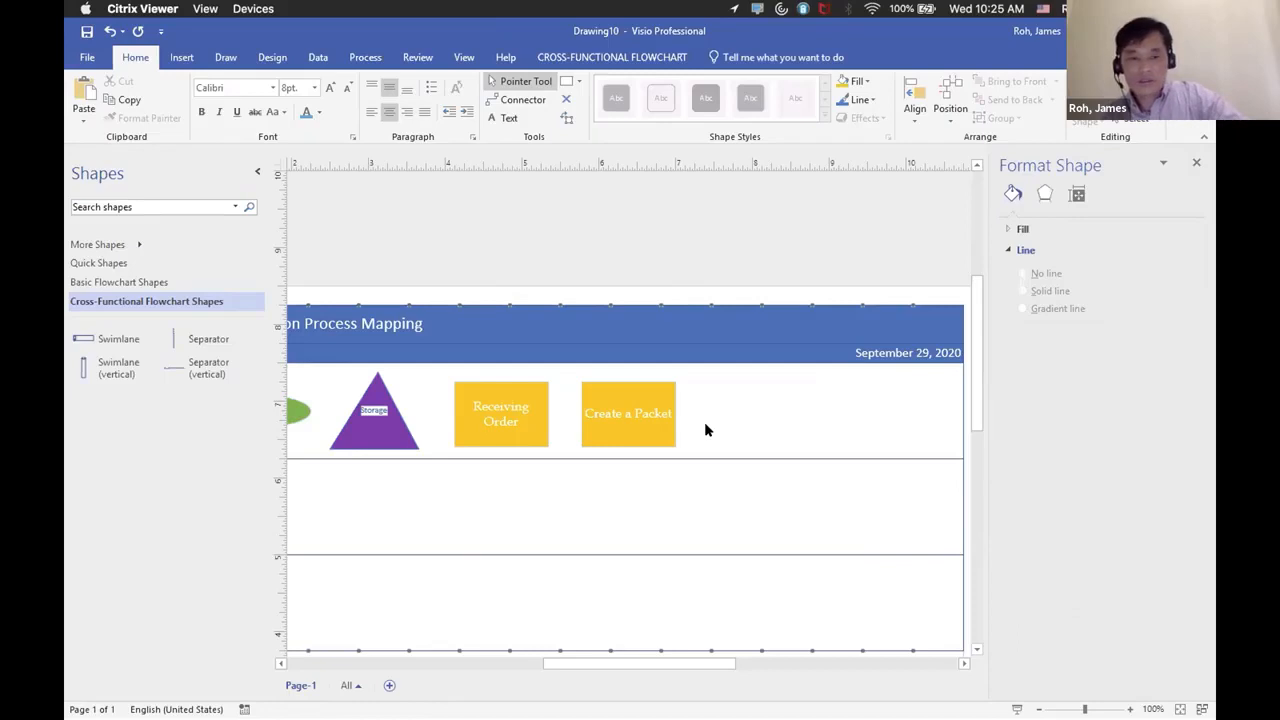
Place a copy of the Create a Packet rectangle after it in the Screening swimlane, and shift the original slightly closer to Receiving Order.
{"action": "left_click", "coordinate": [660, 380]}
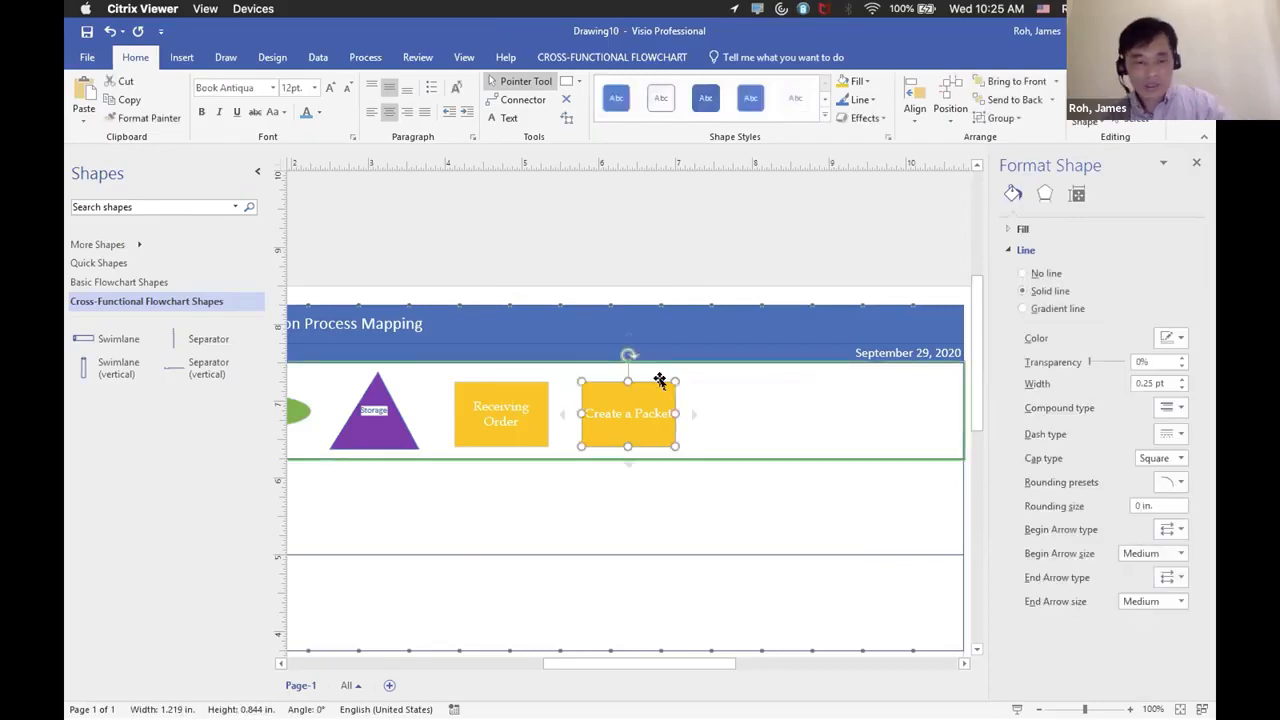
{"action": "left_click", "coordinate": [723, 410]}
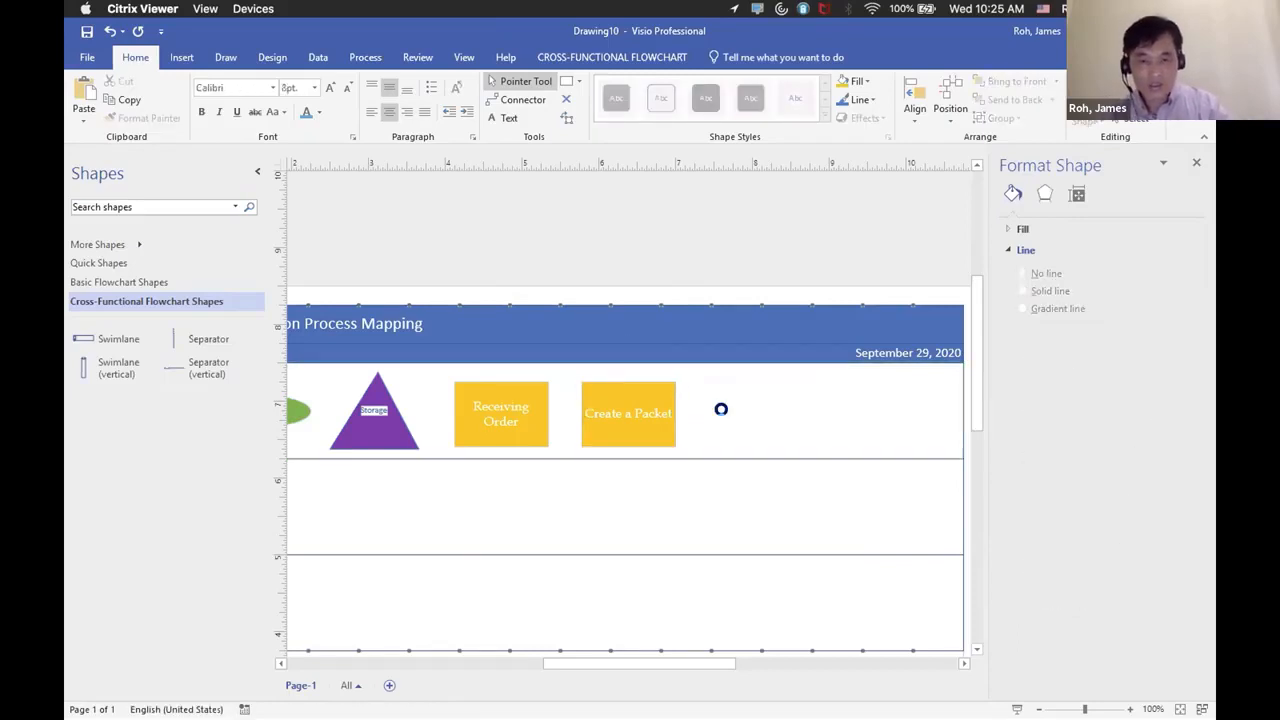
{"action": "key", "text": "ctrl+v"}
{"action": "mouse_move", "coordinate": [732, 403]}
{"action": "left_mouse_down"}
{"action": "mouse_move", "coordinate": [729, 392]}
{"action": "mouse_move", "coordinate": [748, 394]}
{"action": "left_mouse_up"}
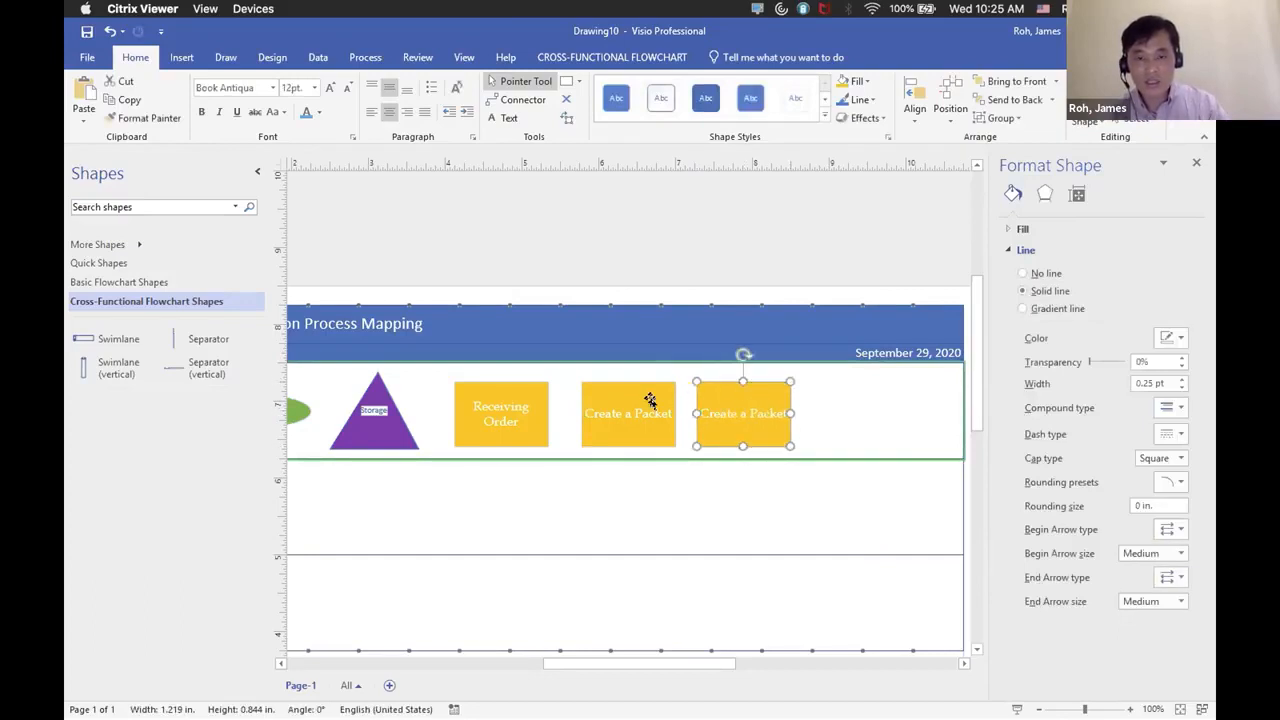
{"action": "left_click", "coordinate": [647, 399]}
{"action": "left_click_drag", "start_coordinate": [645, 398], "coordinate": [640, 399]}
Relabel the last rectangle in the Screening swimlane "Review the Packet".
{"action": "left_click", "coordinate": [725, 410]}
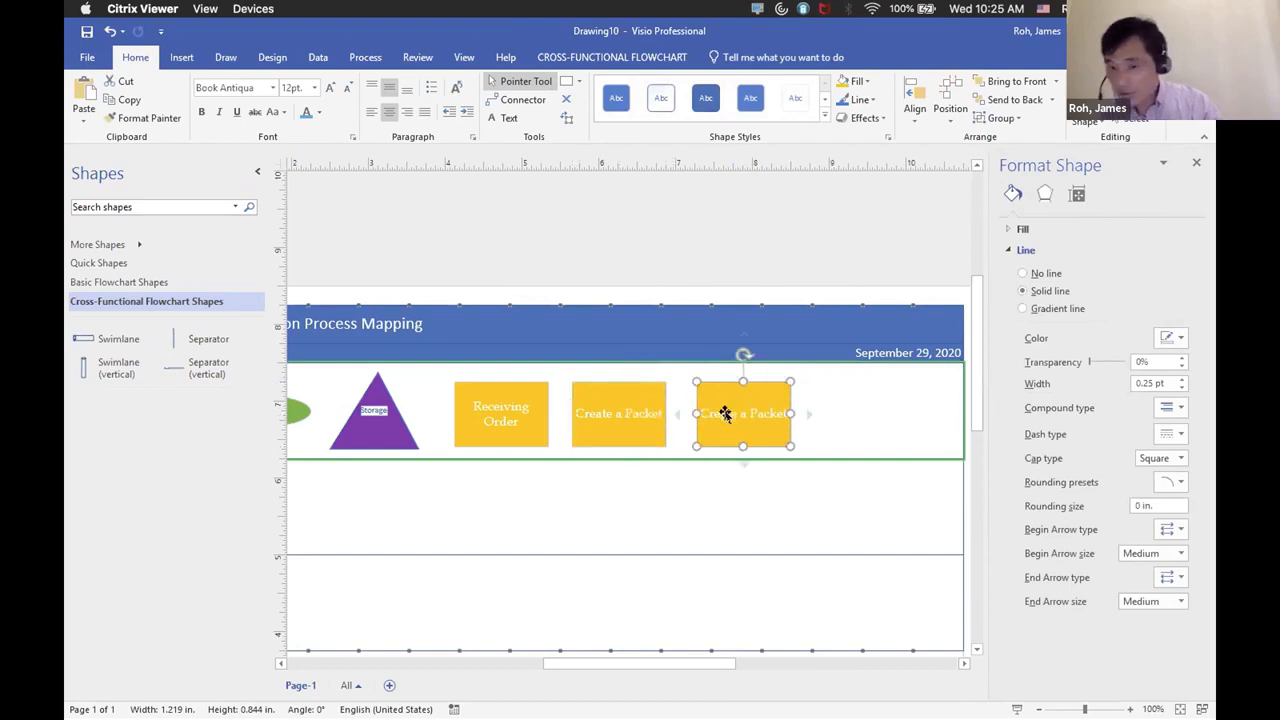
{"action": "double_click", "coordinate": [725, 411]}
{"action": "triple_click", "coordinate": [726, 413]}
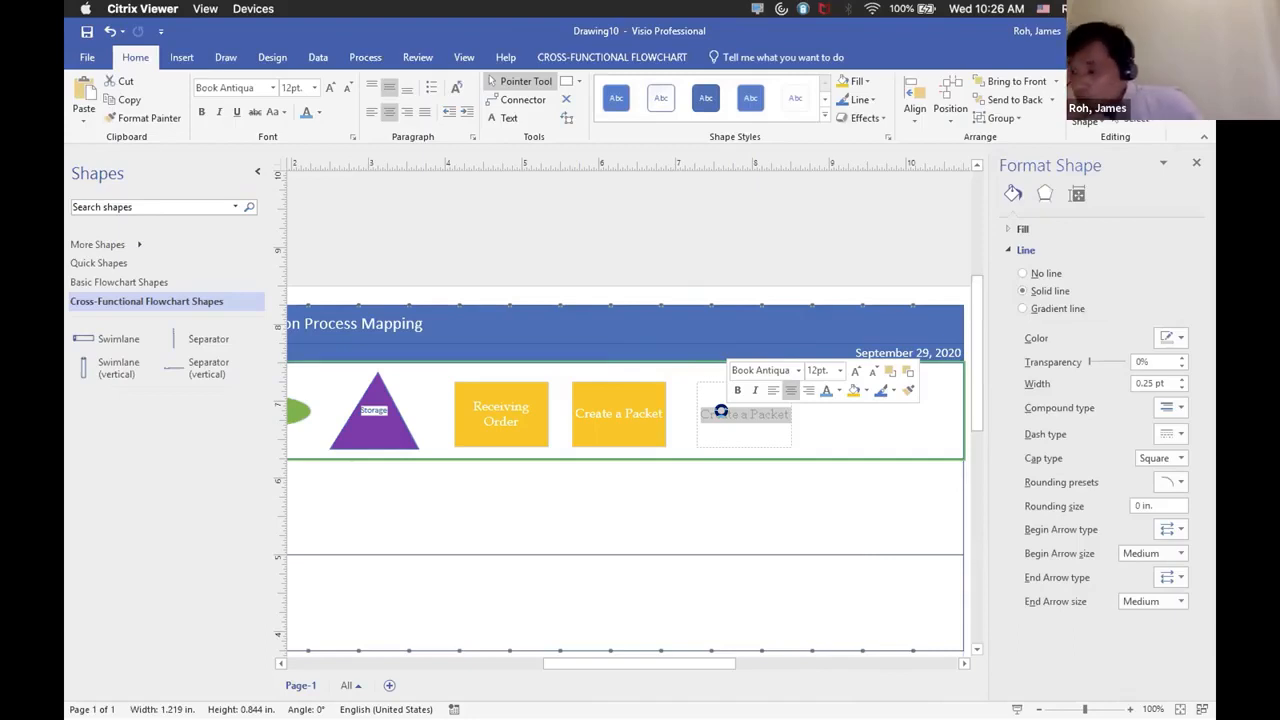
{"action": "type", "text": "R"}
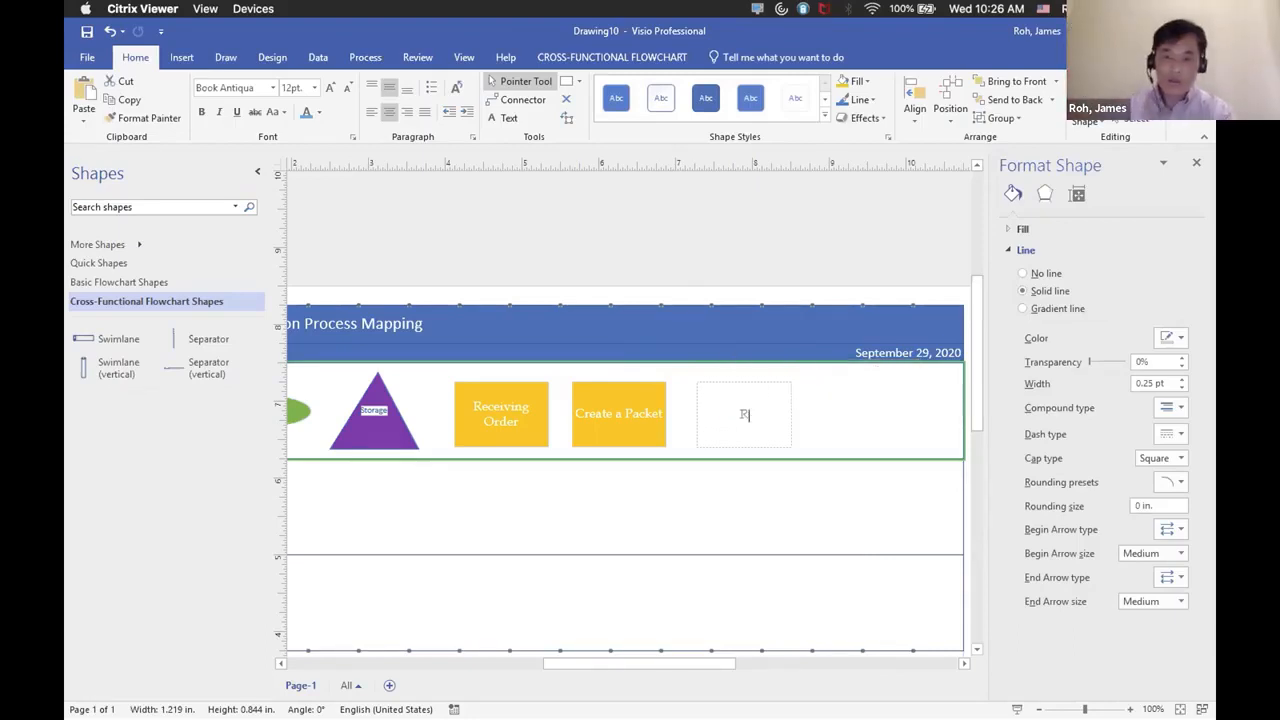
{"action": "type", "text": "eview th"}
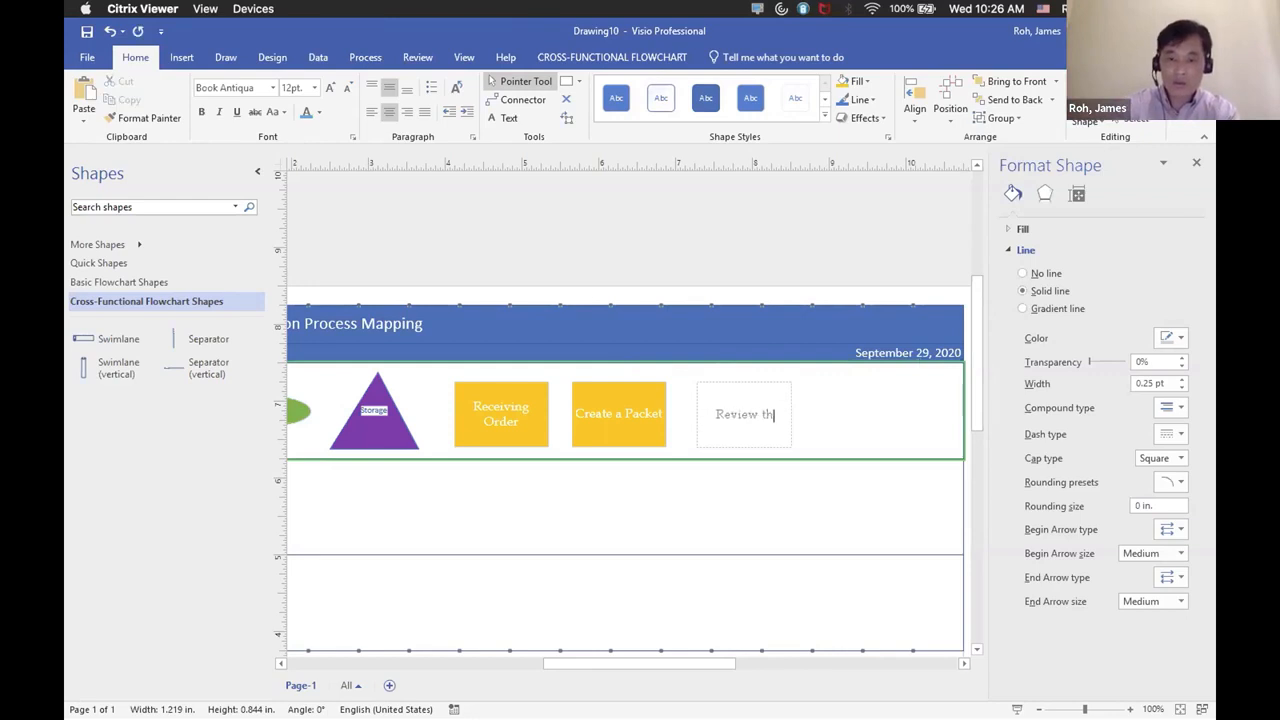
{"action": "type", "text": "e Packet"}
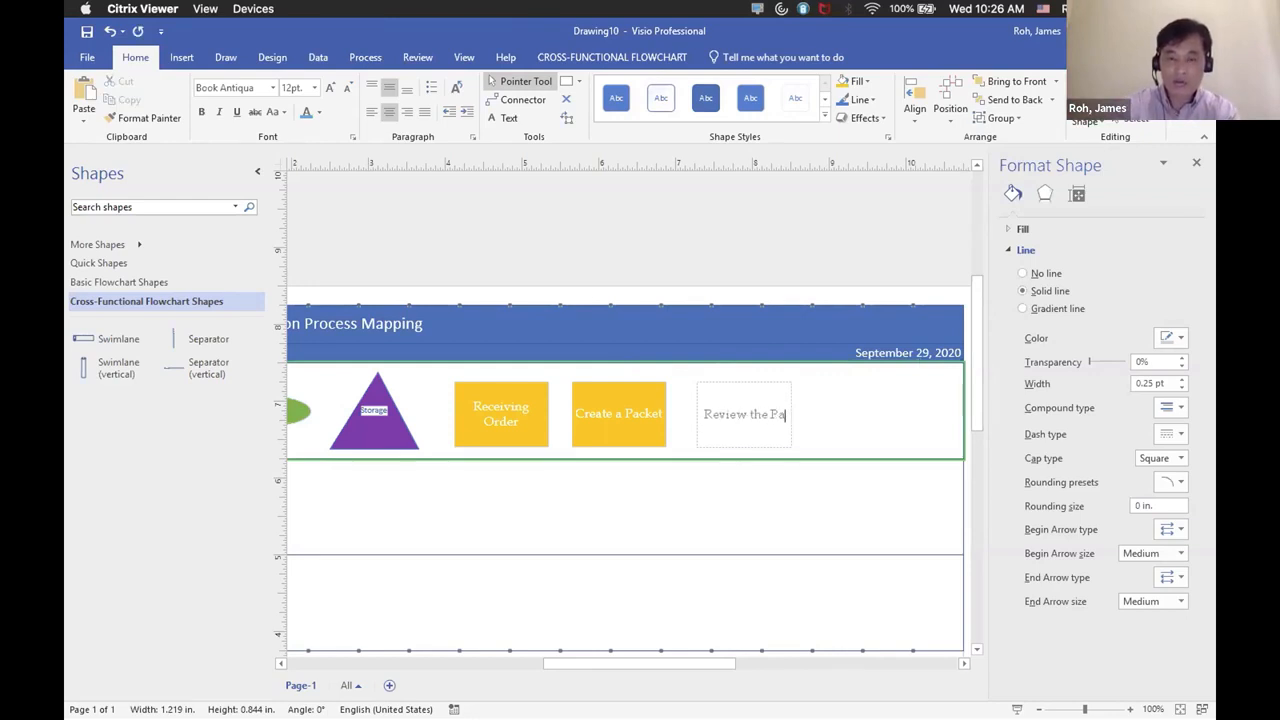
{"action": "left_click", "coordinate": [835, 437]}
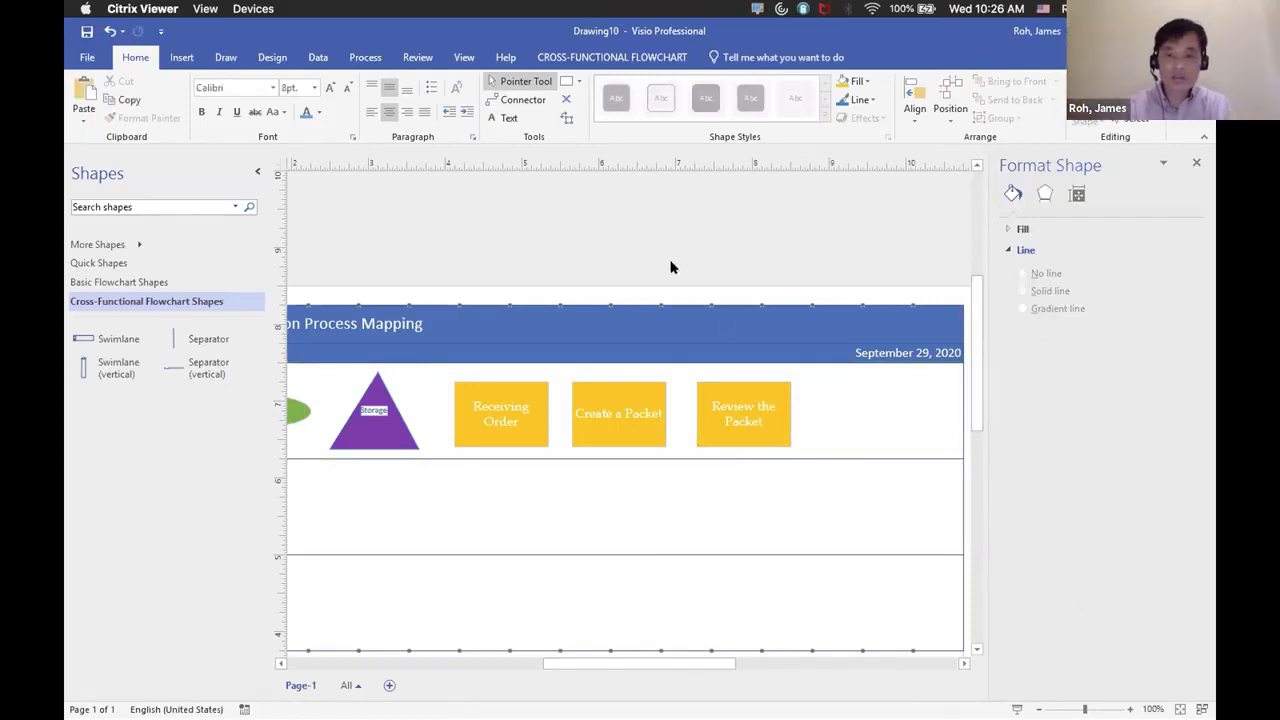
Draw a rectangle about 0.875 by 0.844 in after Review the Packet and rotate it 45° to form a diamond.
{"action": "left_click", "coordinate": [577, 82]}
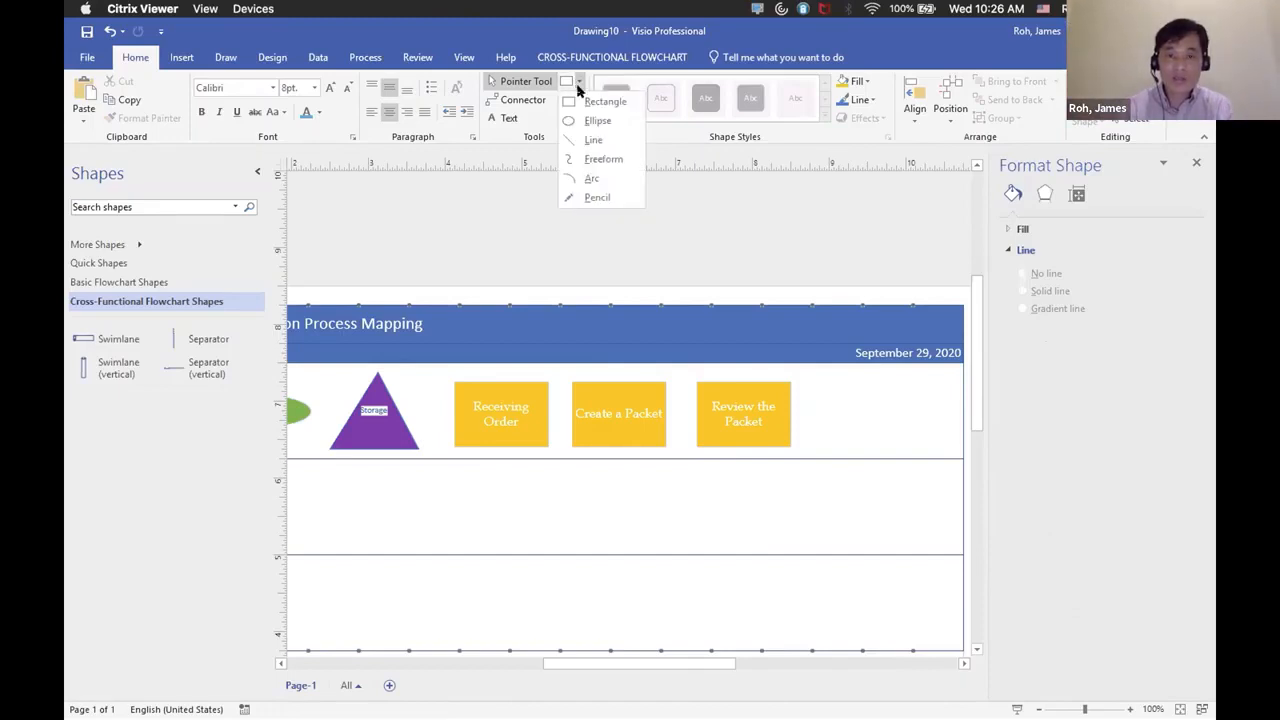
{"action": "left_click", "coordinate": [592, 101]}
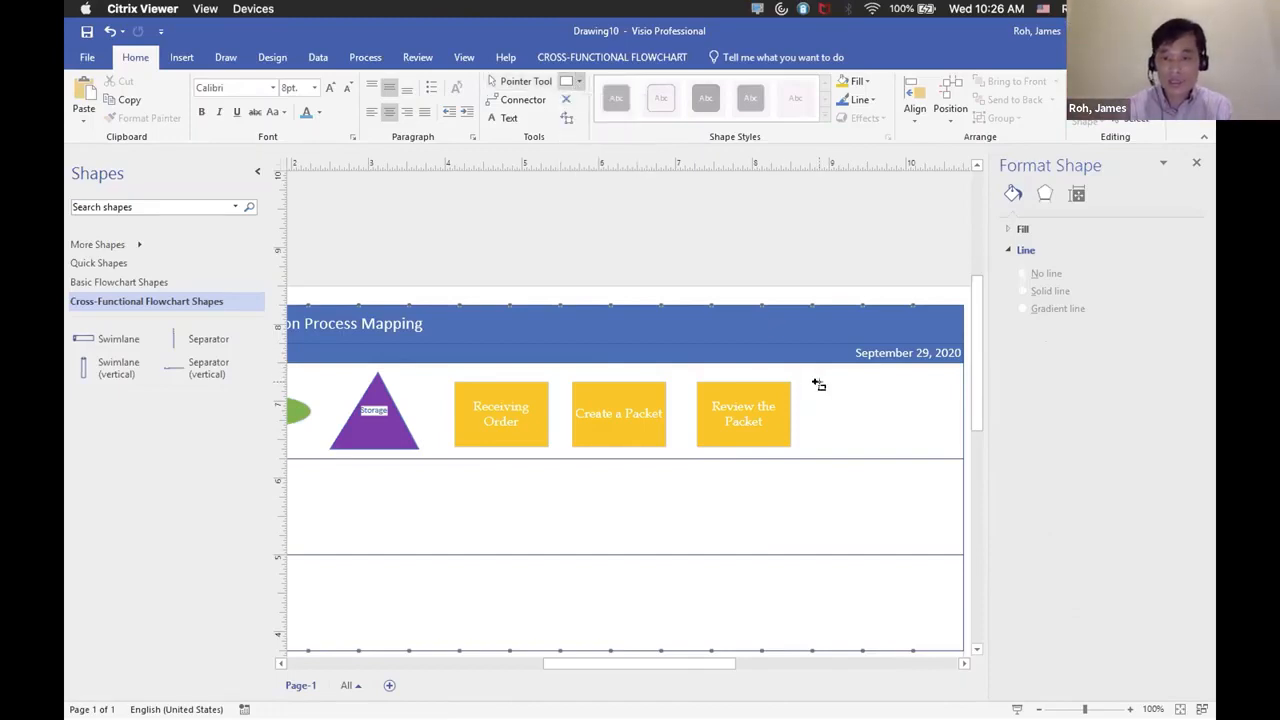
{"action": "left_click_drag", "start_coordinate": [818, 383], "coordinate": [879, 444]}
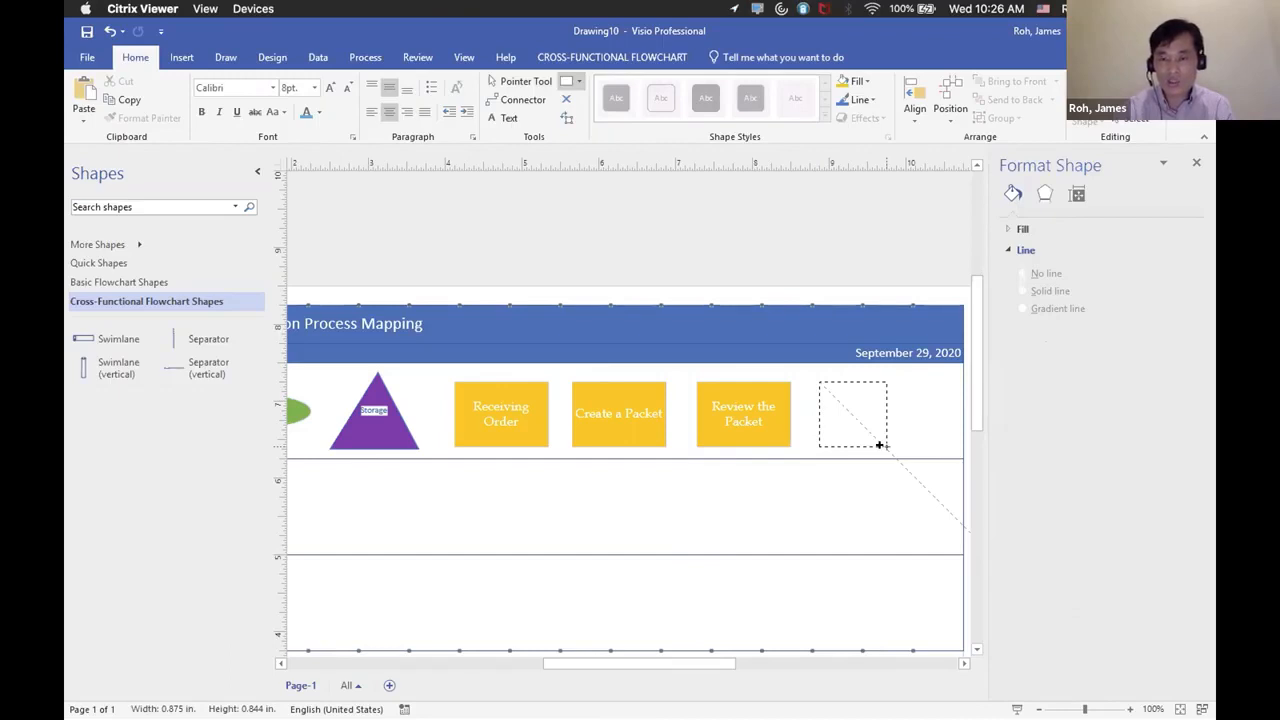
{"action": "left_click_drag", "start_coordinate": [879, 445], "coordinate": [881, 441]}
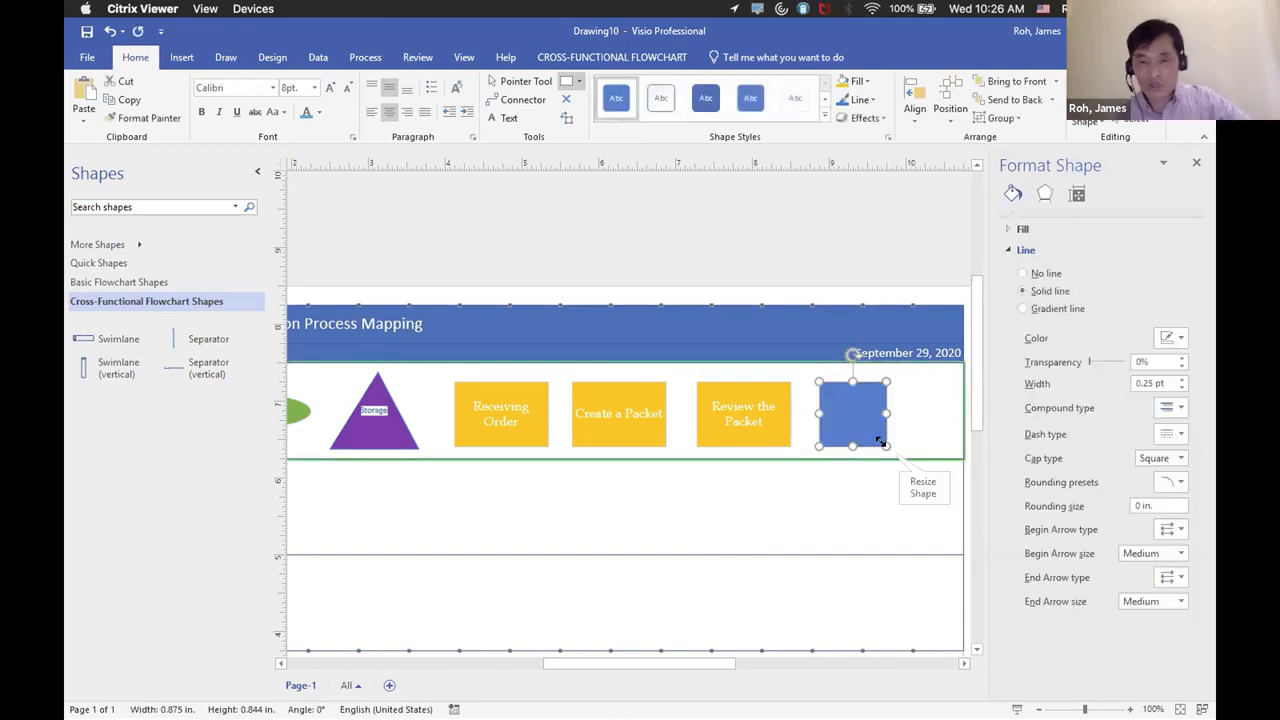
{"action": "left_click_drag", "start_coordinate": [846, 352], "coordinate": [815, 373]}
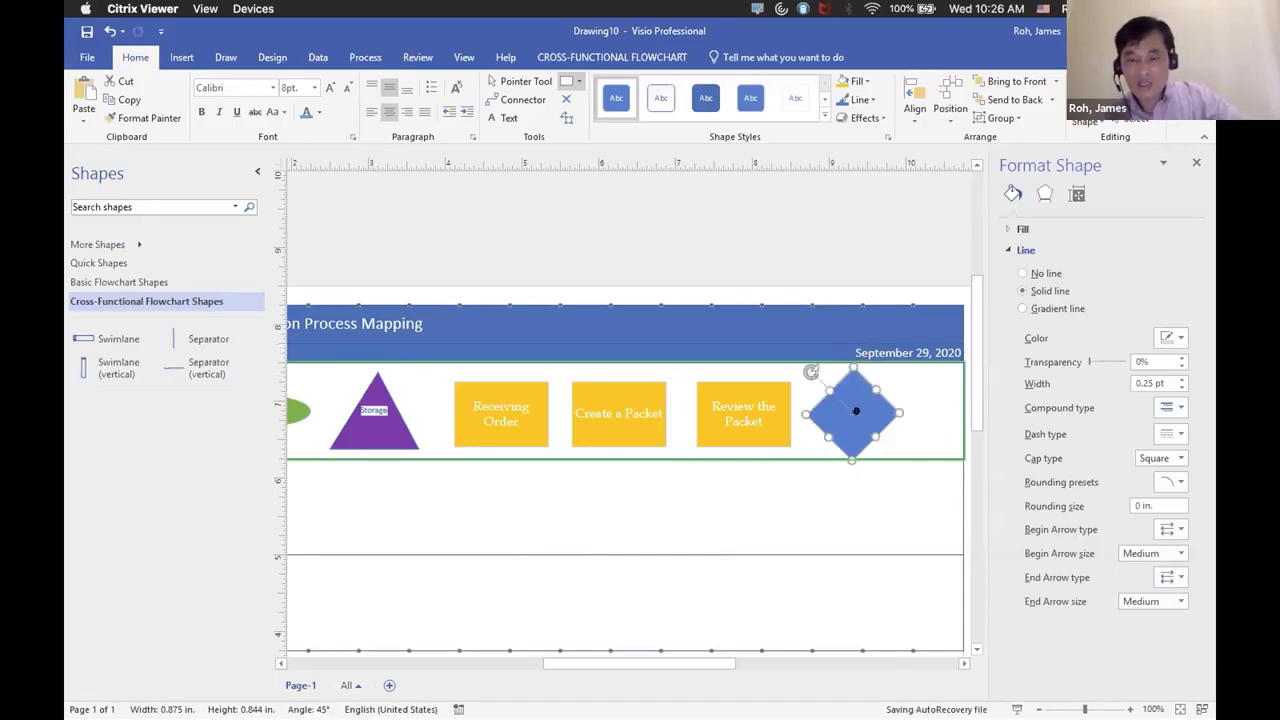
Label the diamond in the Screening swimlane "Missing Info?".
{"action": "right_click", "coordinate": [856, 411]}
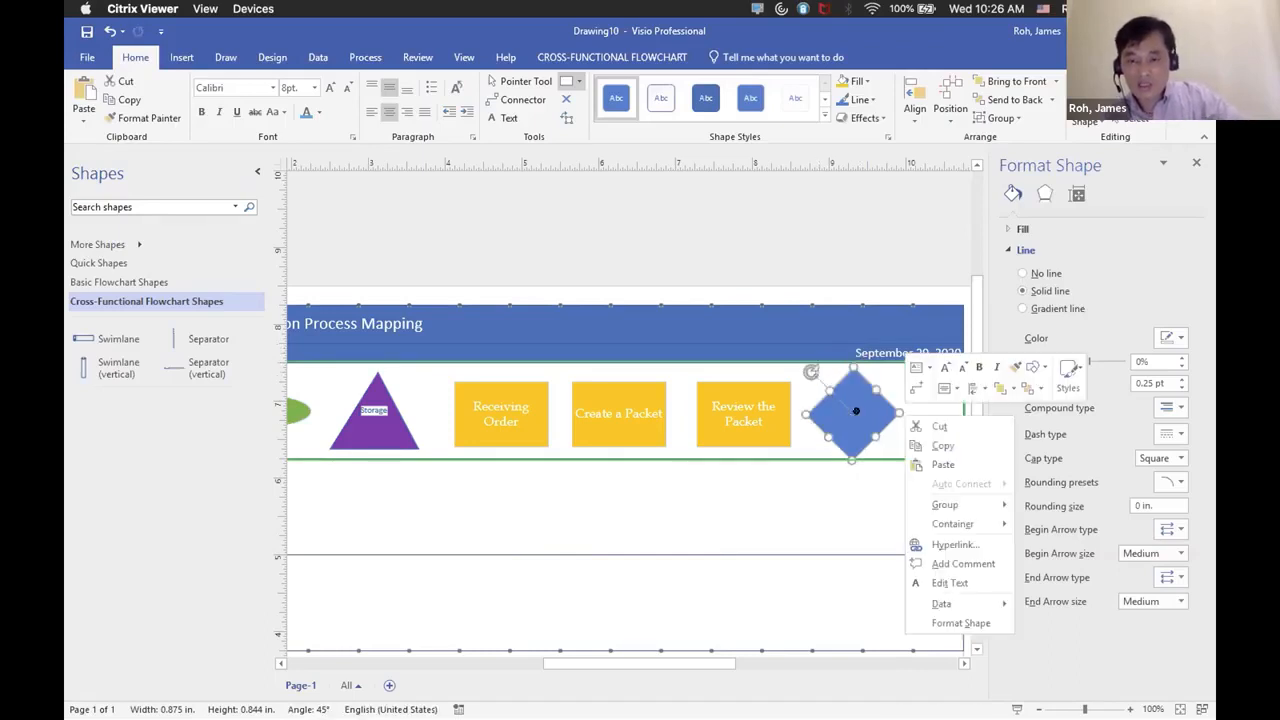
{"action": "left_click", "coordinate": [982, 582]}
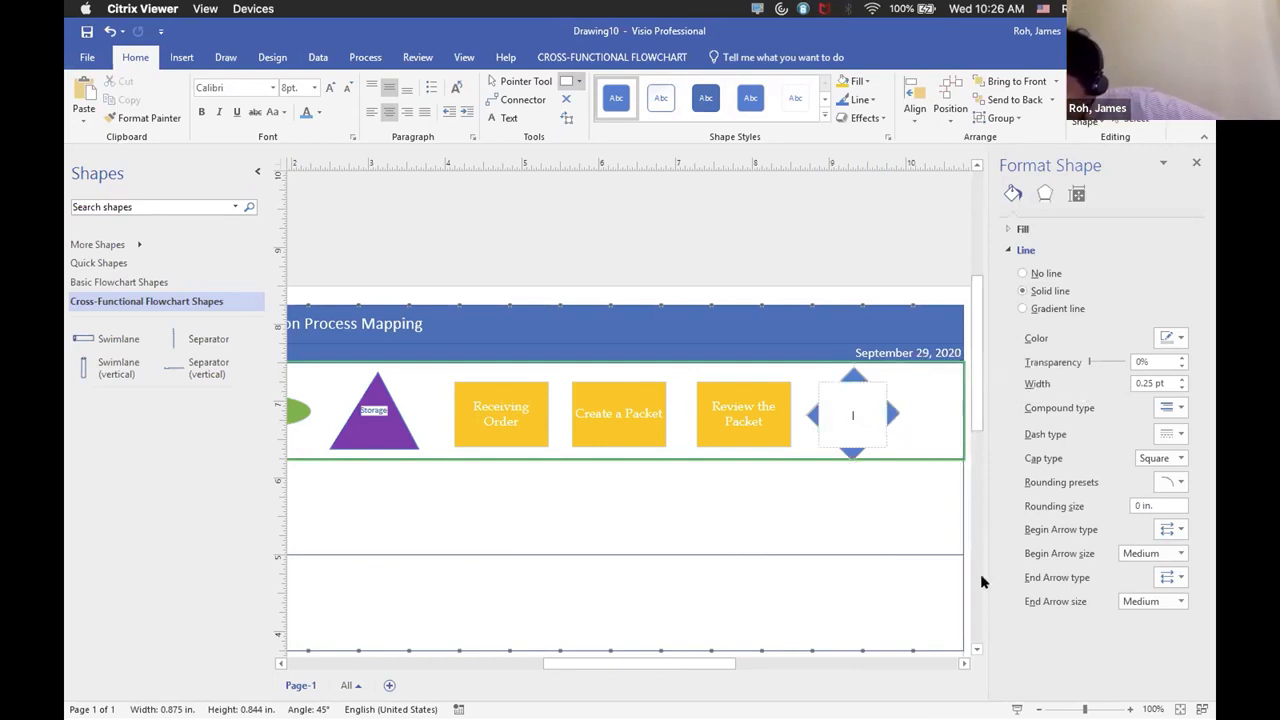
{"action": "type", "text": "M"}
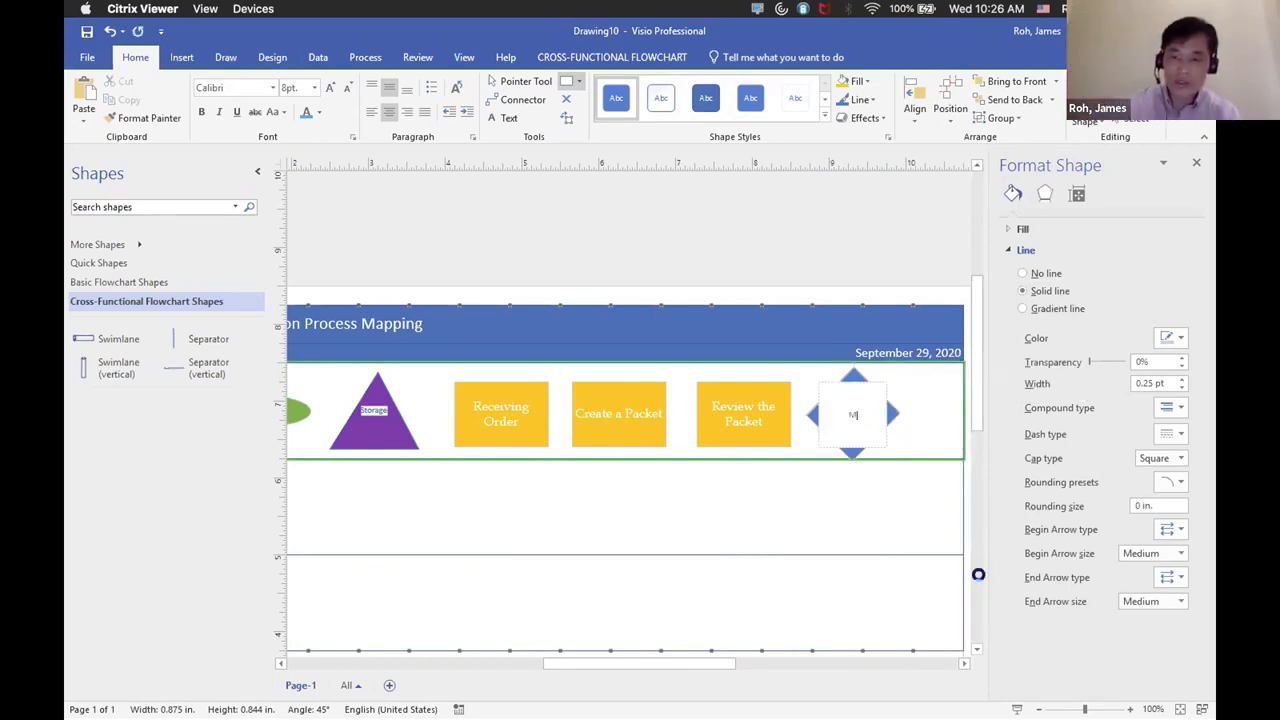
{"action": "type", "text": "issing In"}
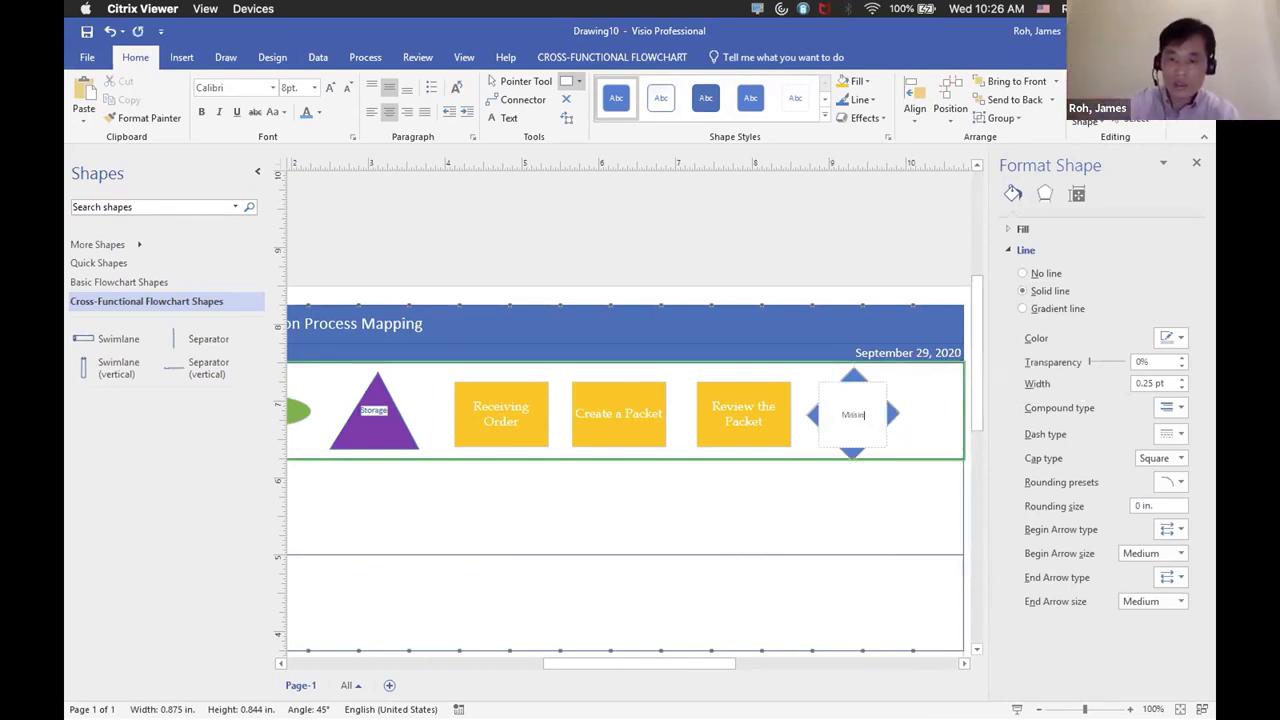
{"action": "type", "text": "fo?"}
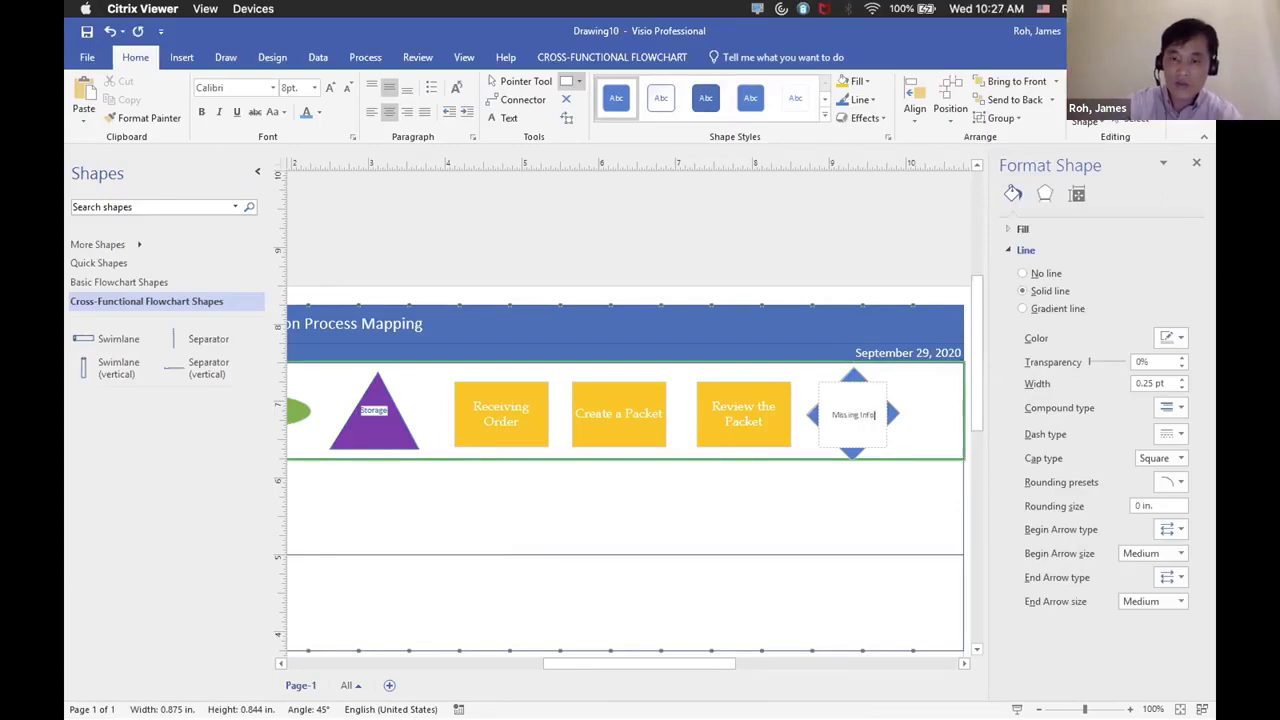
{"action": "left_click", "coordinate": [927, 446]}
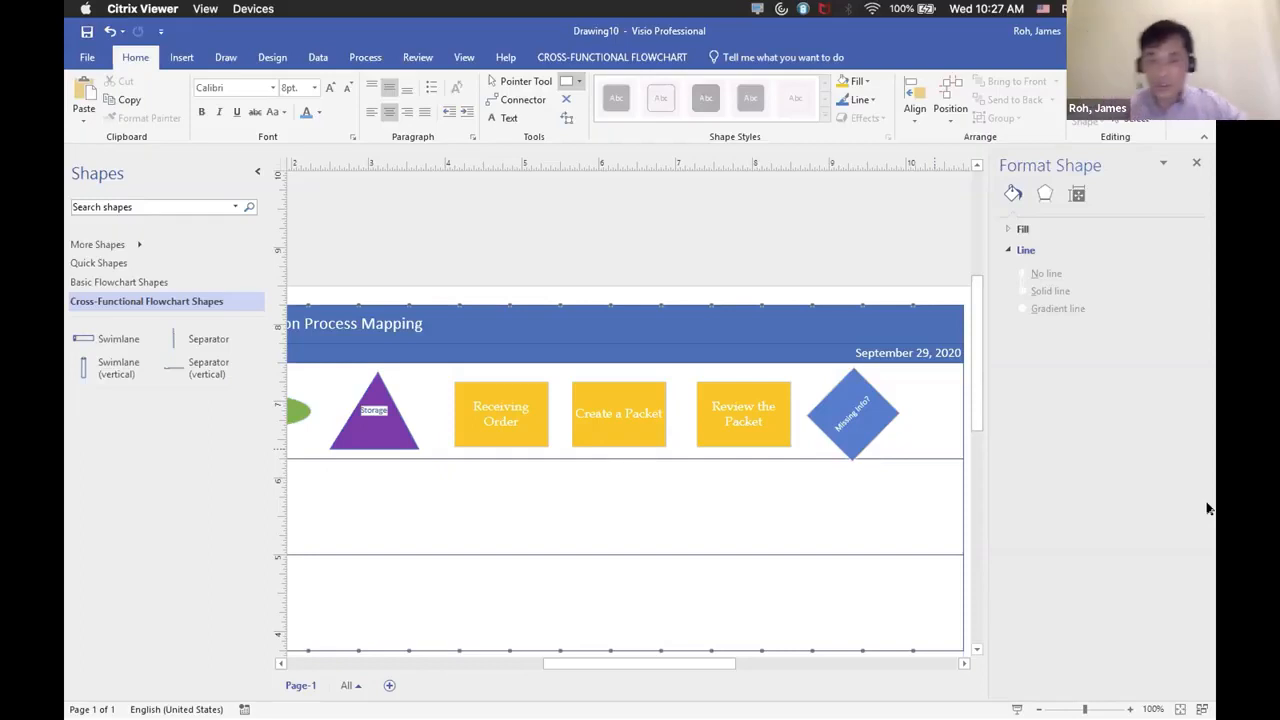
Fill the Missing Info? diamond with the standard light blue color.
{"action": "left_click", "coordinate": [866, 422]}
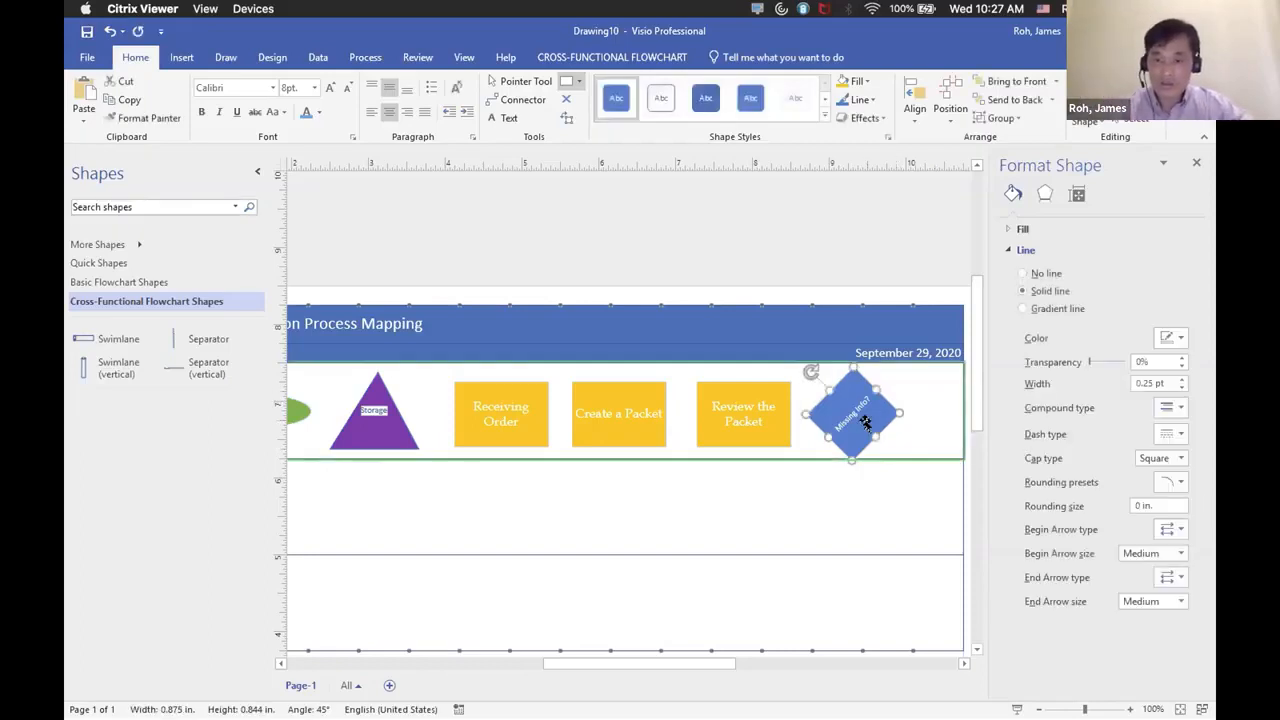
{"action": "right_click", "coordinate": [866, 422]}
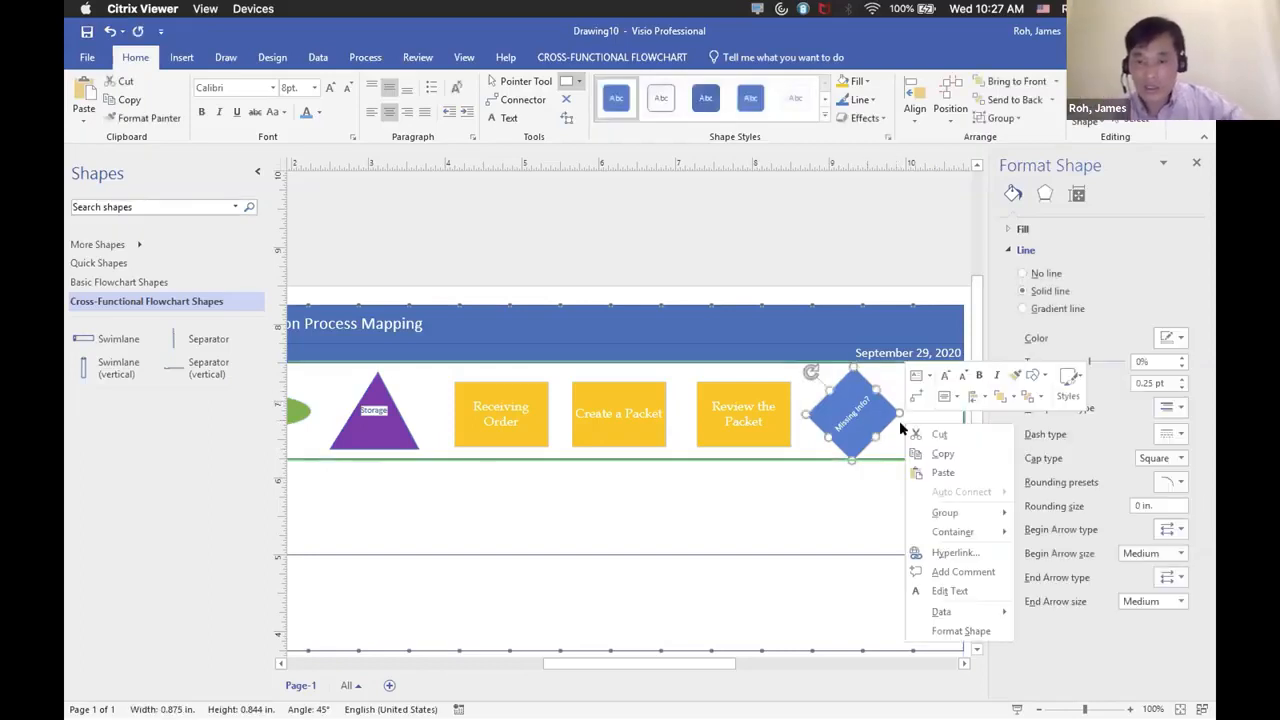
{"action": "left_click", "coordinate": [1076, 380]}
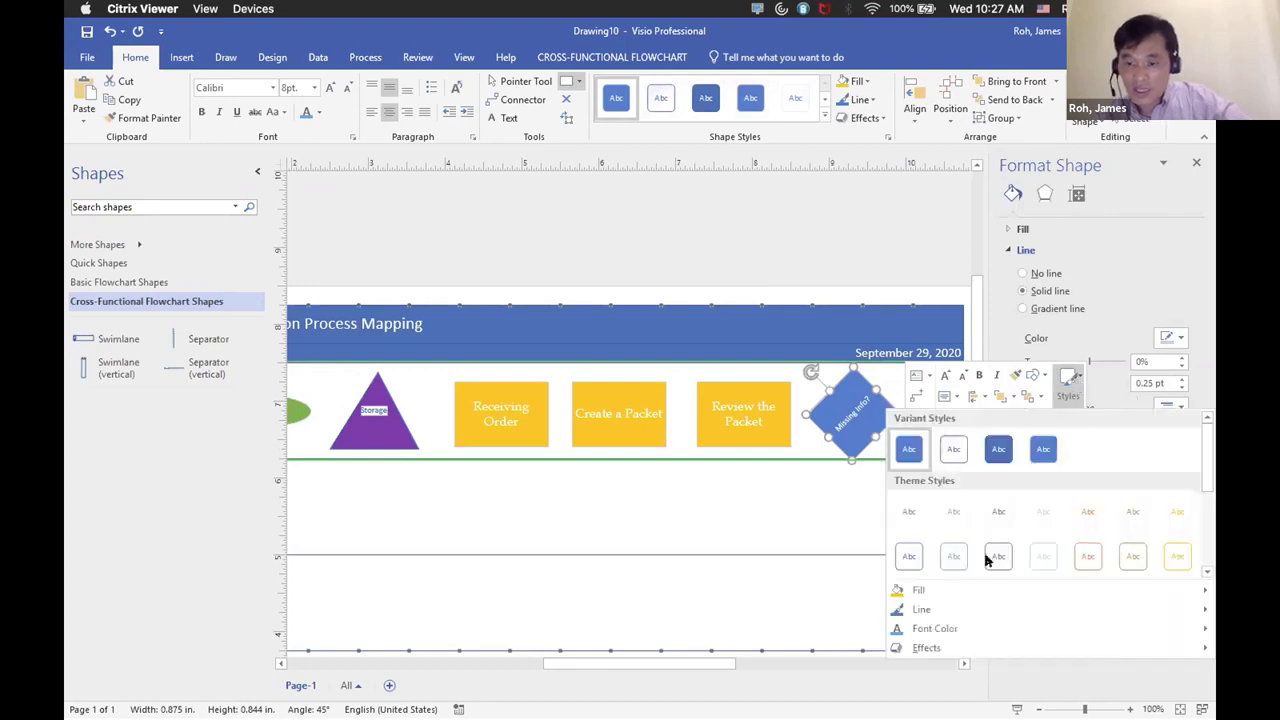
{"action": "mouse_move", "coordinate": [924, 588]}
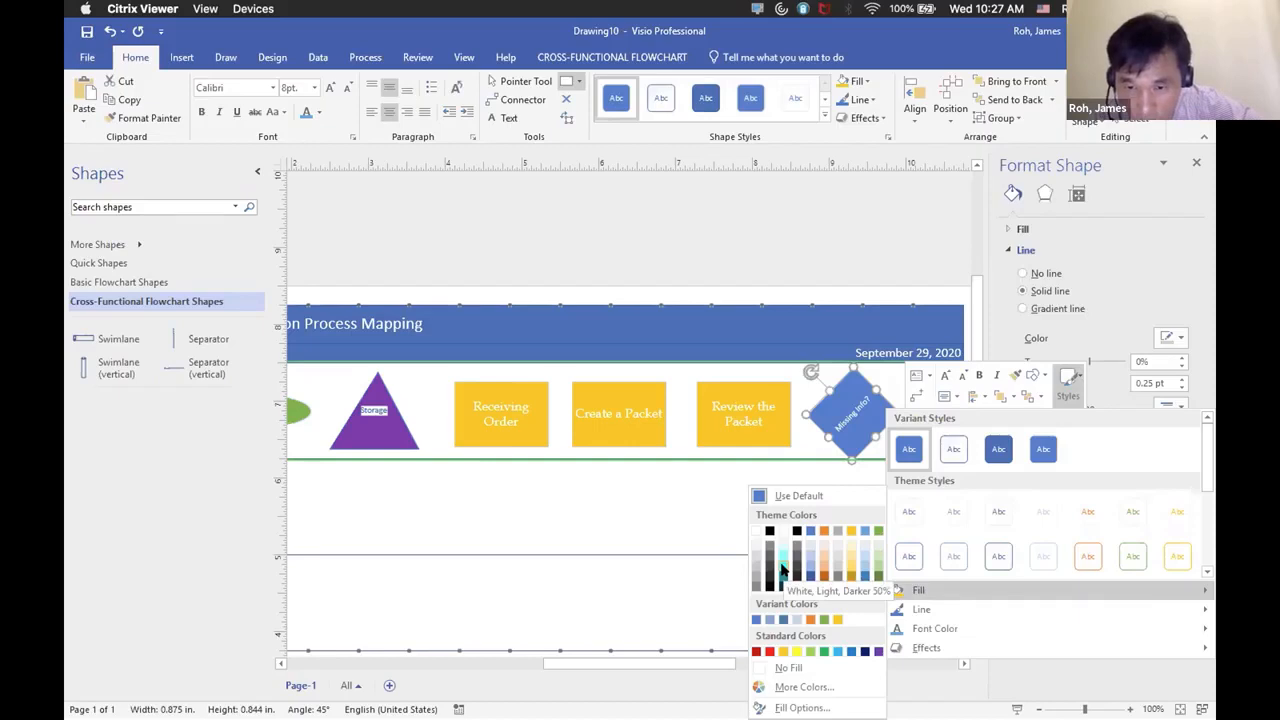
{"action": "left_click", "coordinate": [838, 651]}
{"action": "left_click", "coordinate": [775, 522]}
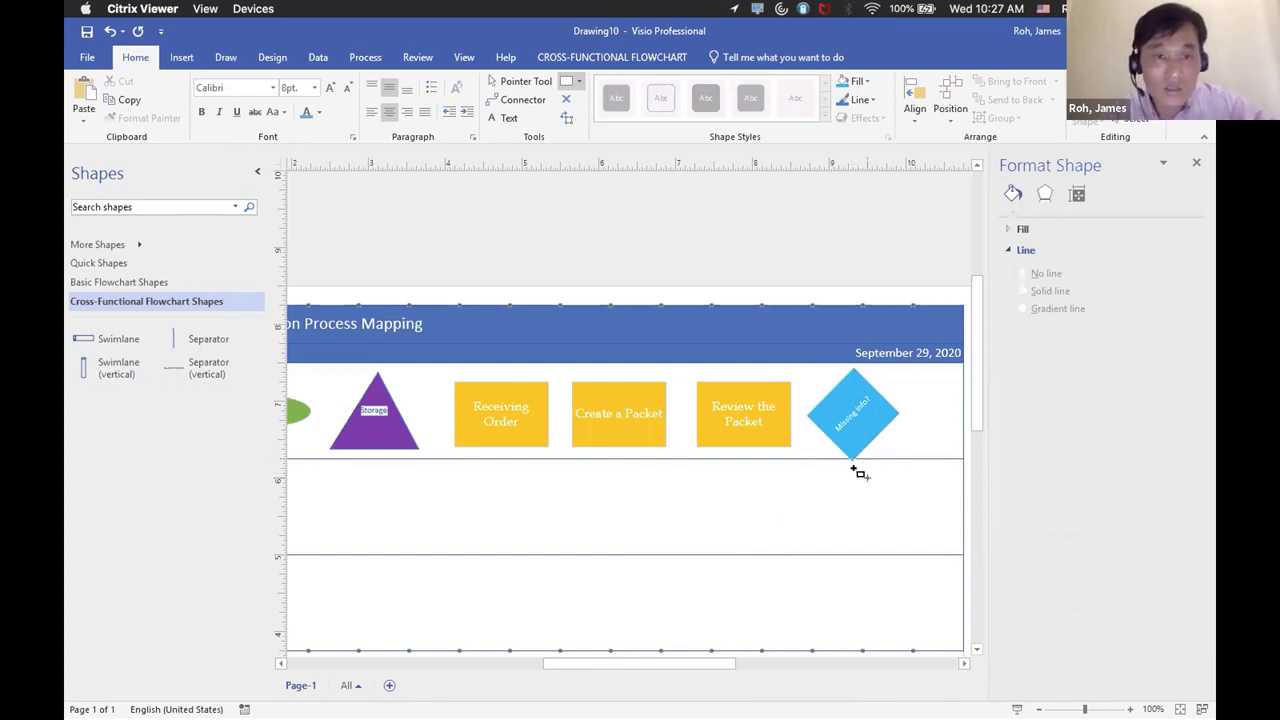
Add a small text box about 0.22 by 0.23 in with a bold "Y" at the diamond's right corner.
{"action": "left_click", "coordinate": [505, 119]}
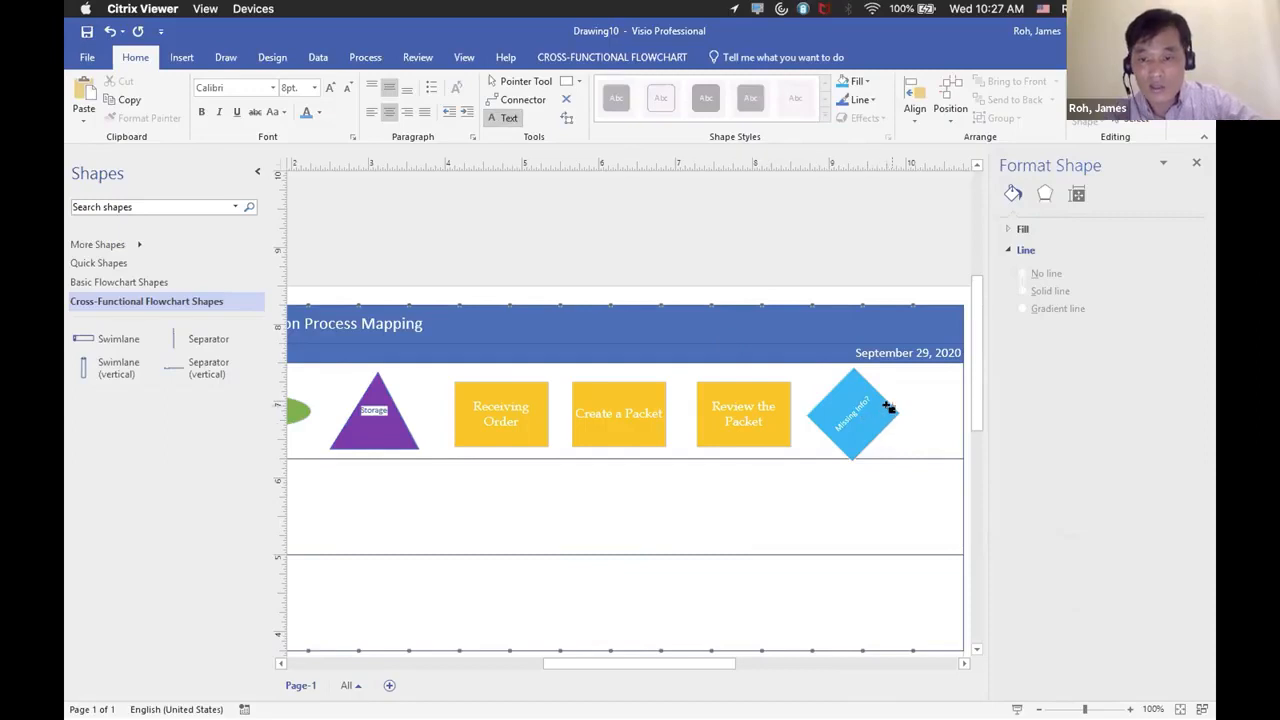
{"action": "left_click_drag", "start_coordinate": [878, 401], "coordinate": [897, 422]}
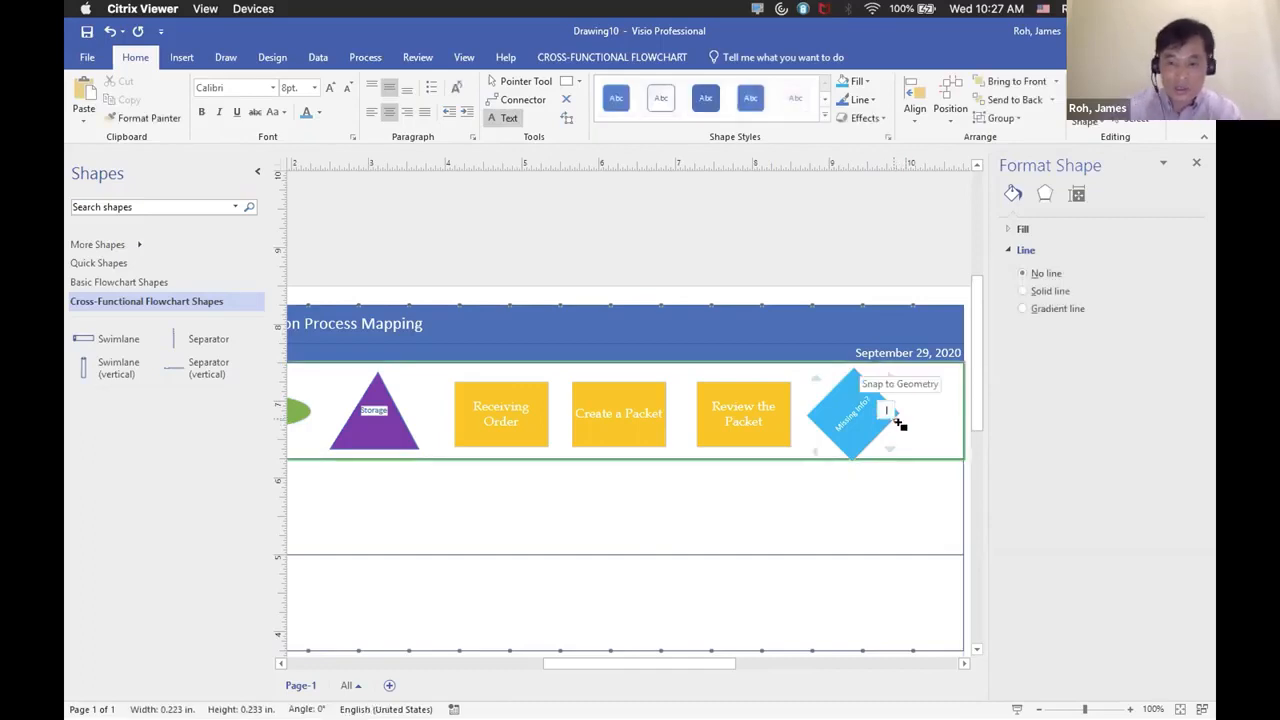
{"action": "double_click", "coordinate": [889, 409]}
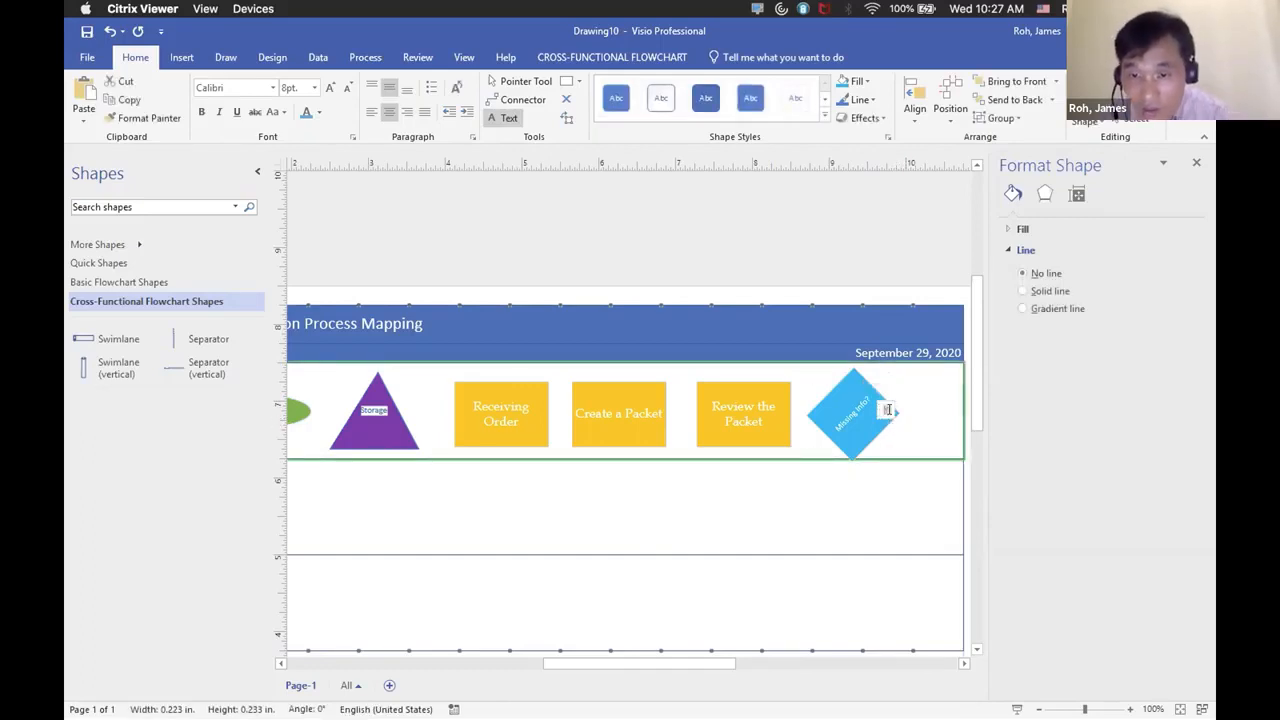
{"action": "key", "text": "ctrl+b"}
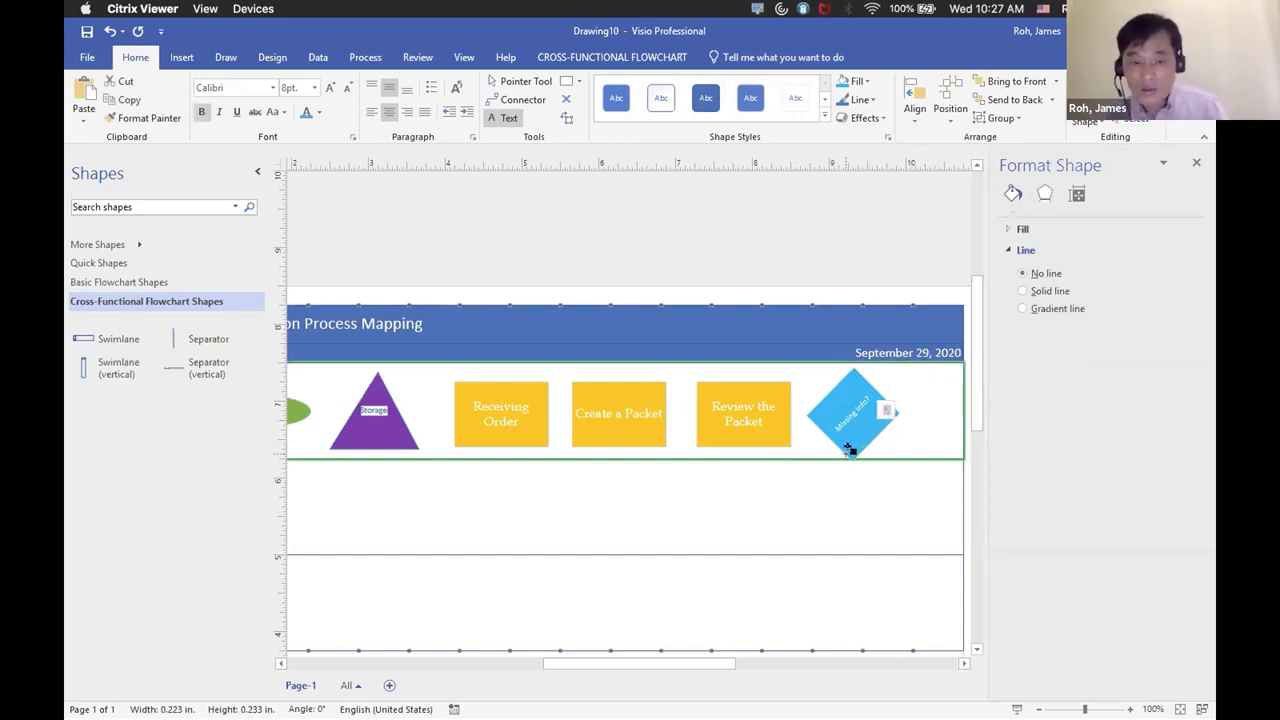
{"action": "key", "text": "Escape"}
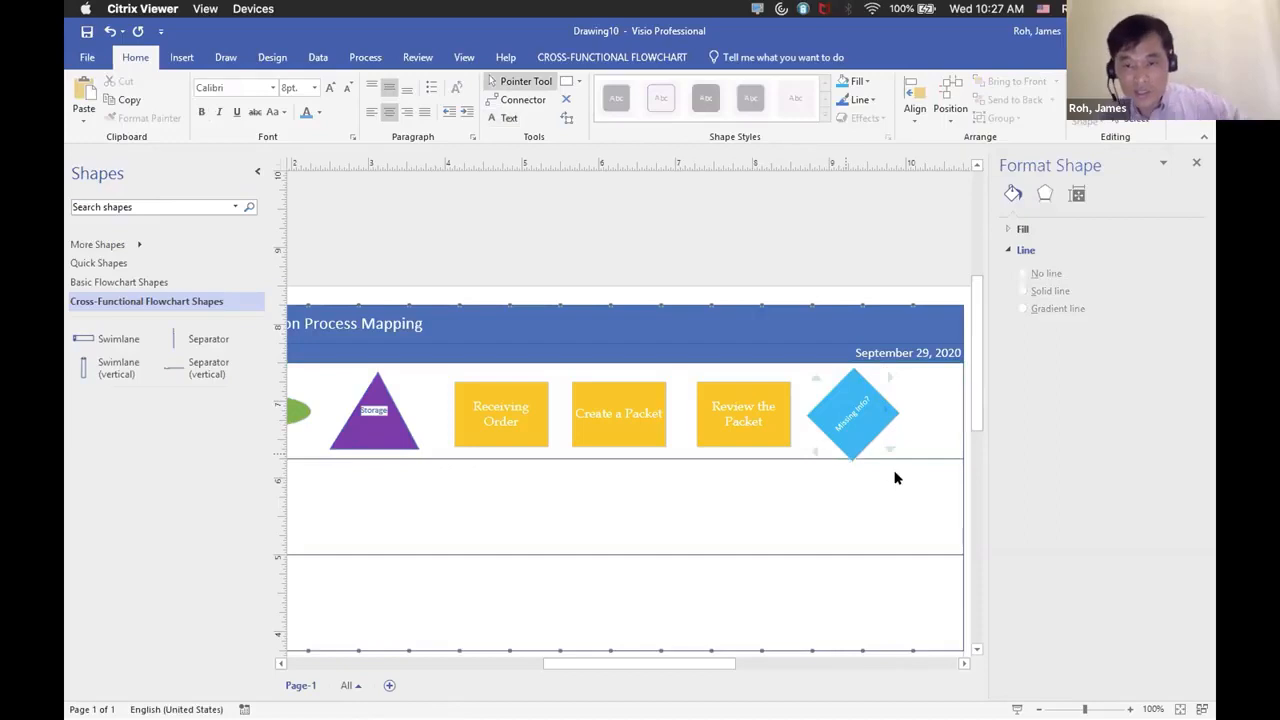
Format the "Y" label on the diamond as 10 pt in standard red.
{"action": "left_click", "coordinate": [878, 412]}
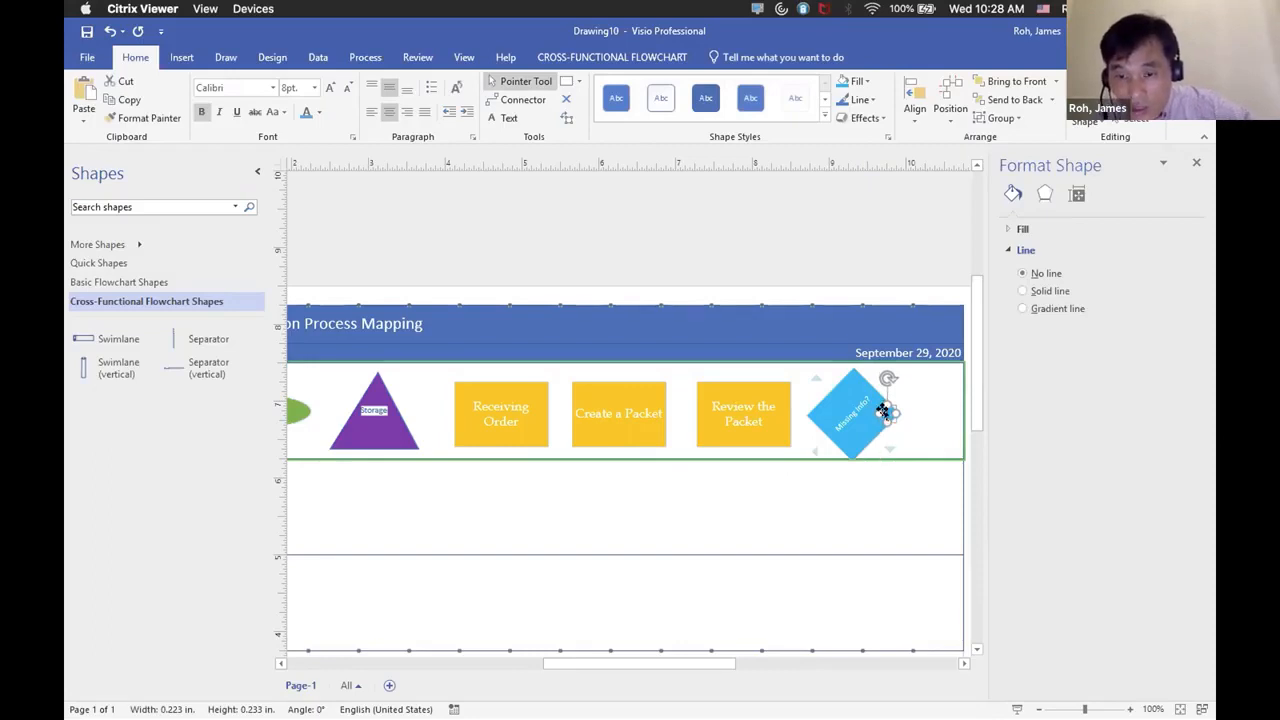
{"action": "left_click", "coordinate": [881, 409]}
{"action": "left_click", "coordinate": [889, 416]}
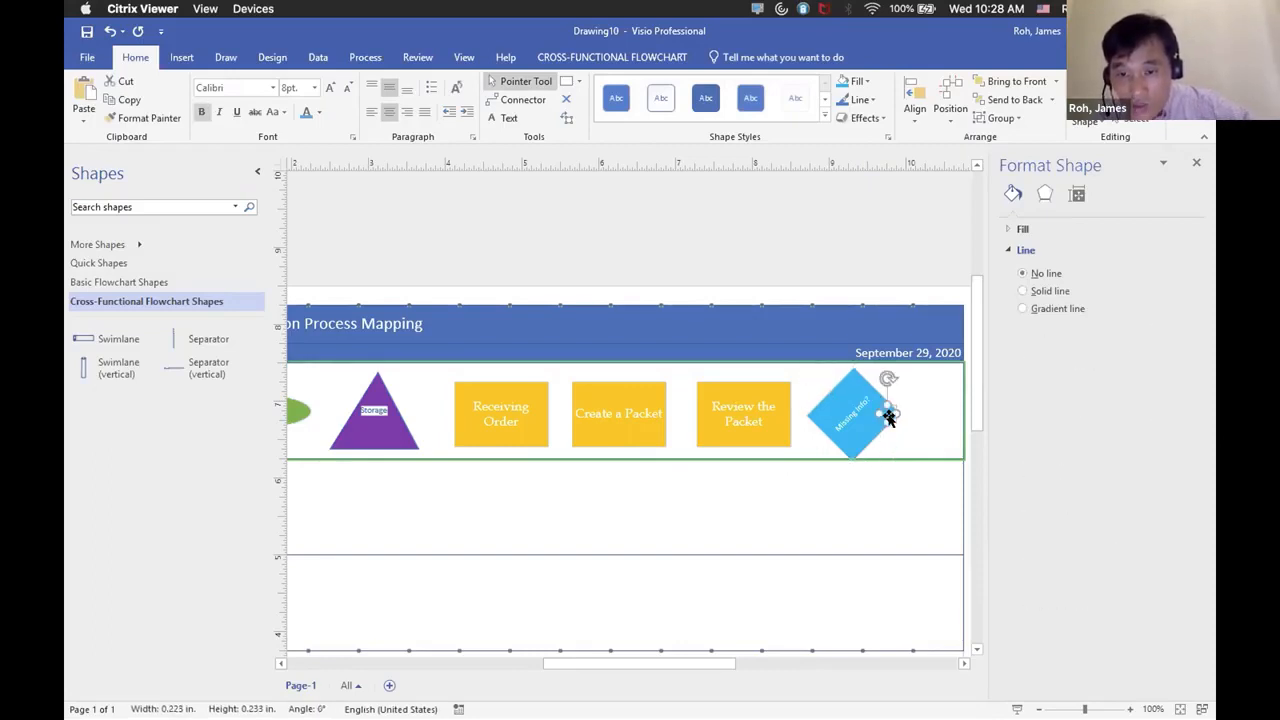
{"action": "double_click", "coordinate": [887, 414]}
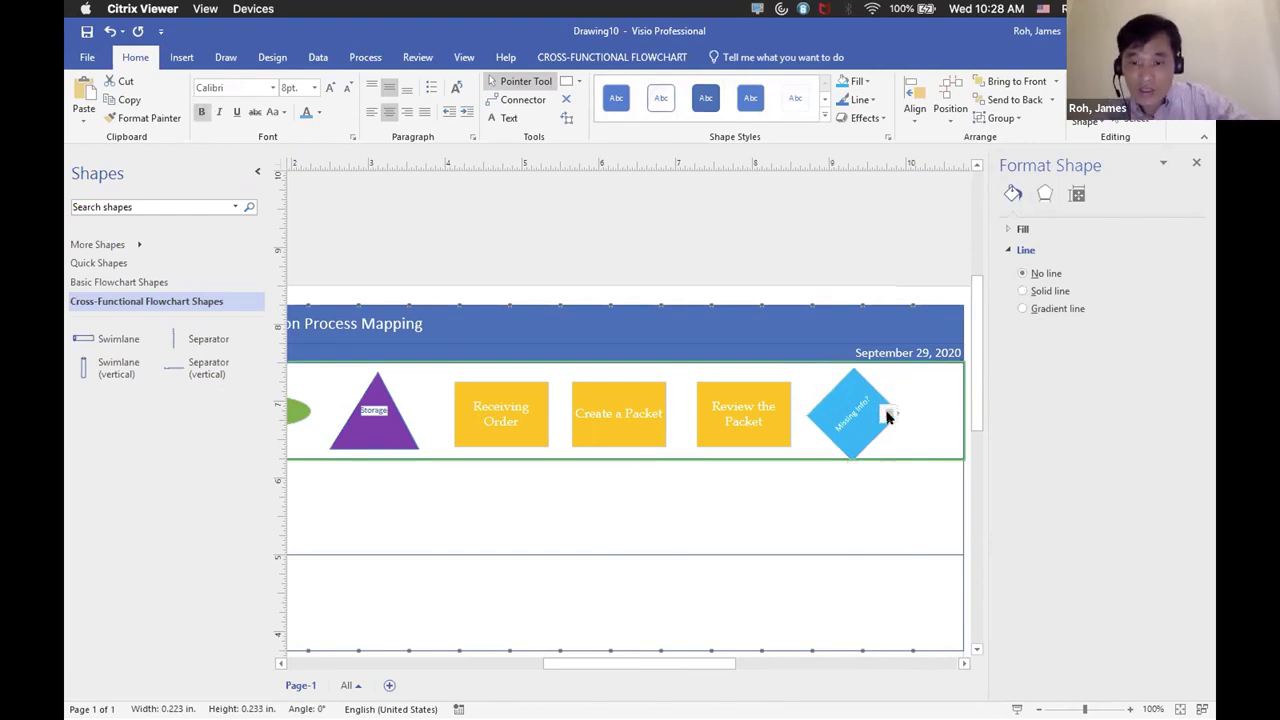
{"action": "right_click", "coordinate": [887, 416]}
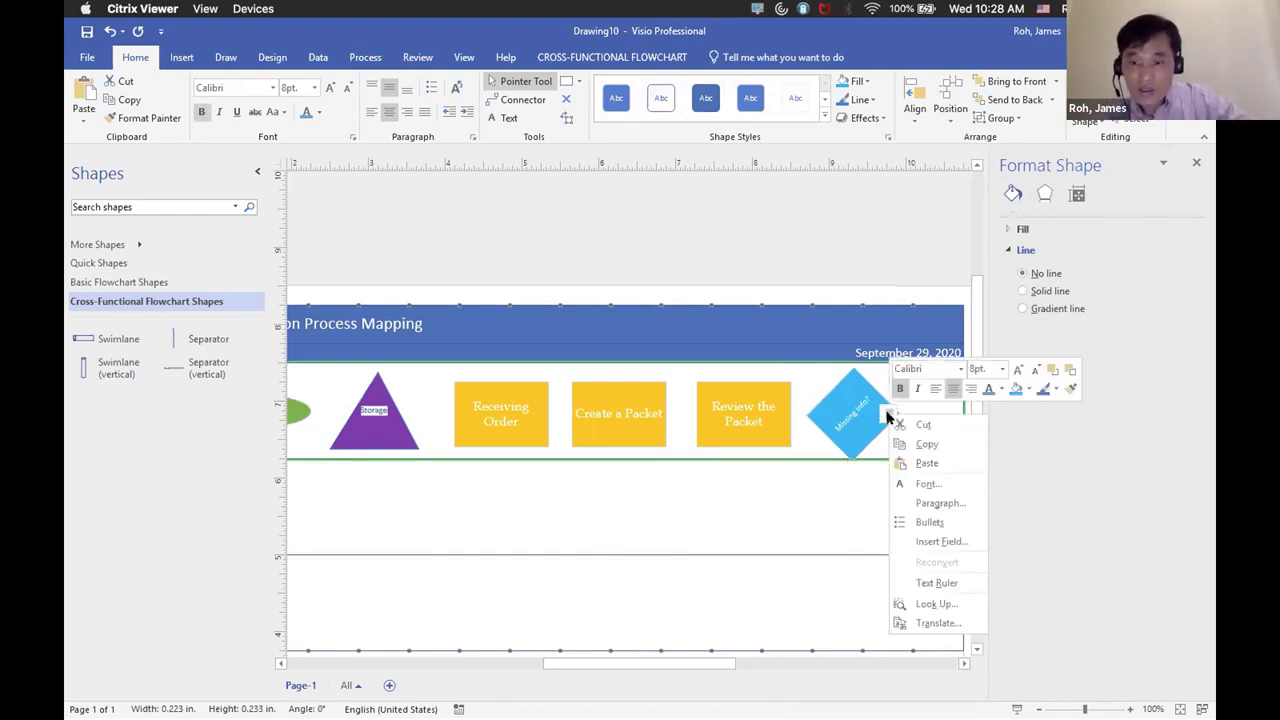
{"action": "left_click", "coordinate": [1002, 369]}
{"action": "left_click", "coordinate": [983, 436]}
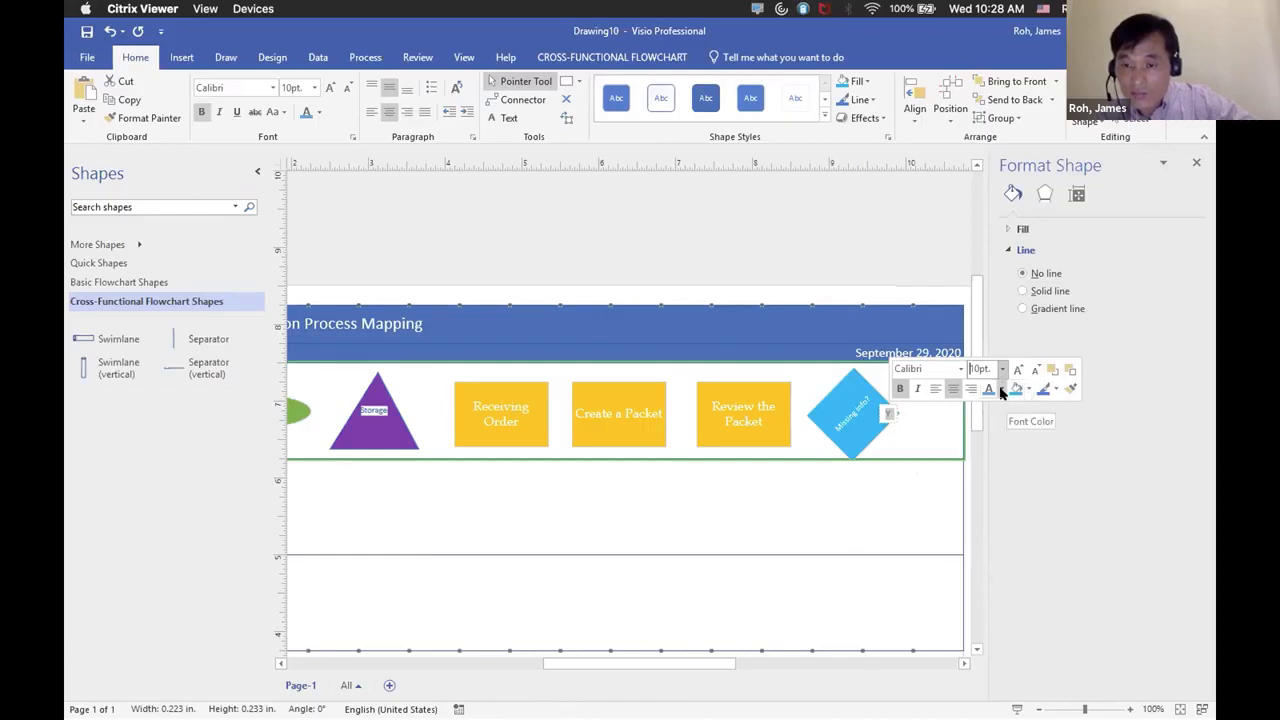
{"action": "left_click", "coordinate": [1001, 390]}
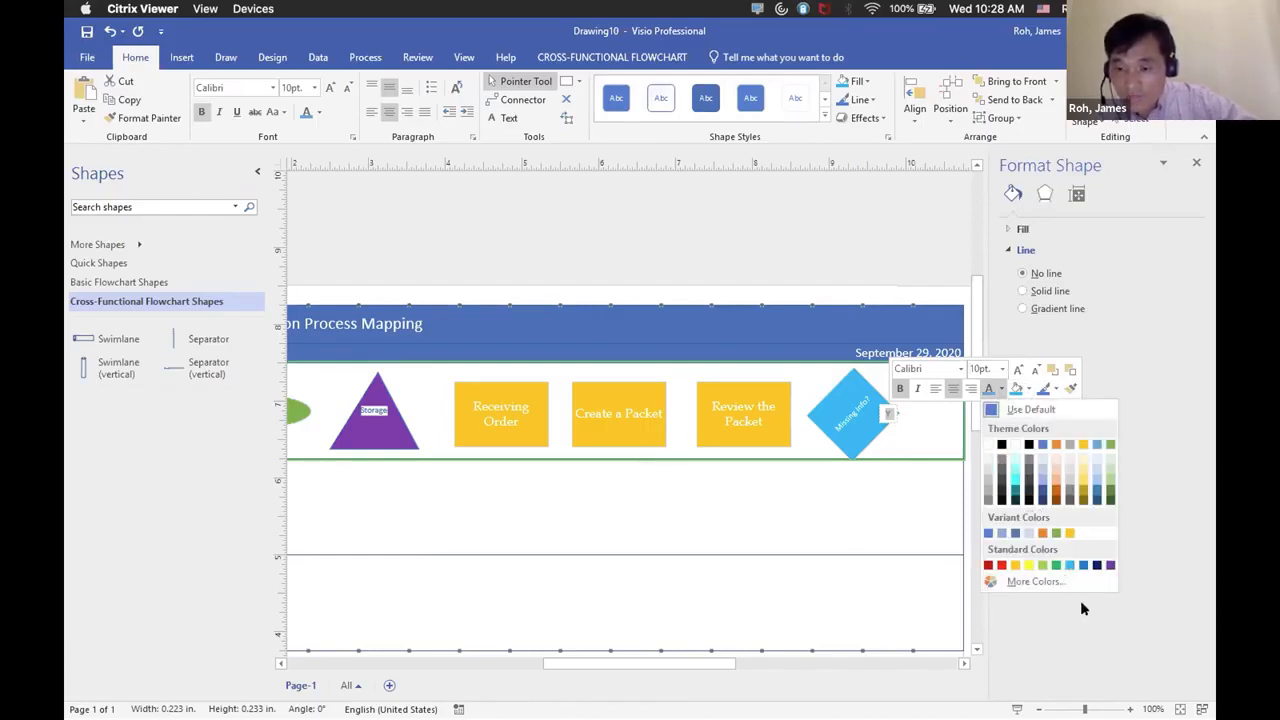
{"action": "left_click", "coordinate": [1002, 566]}
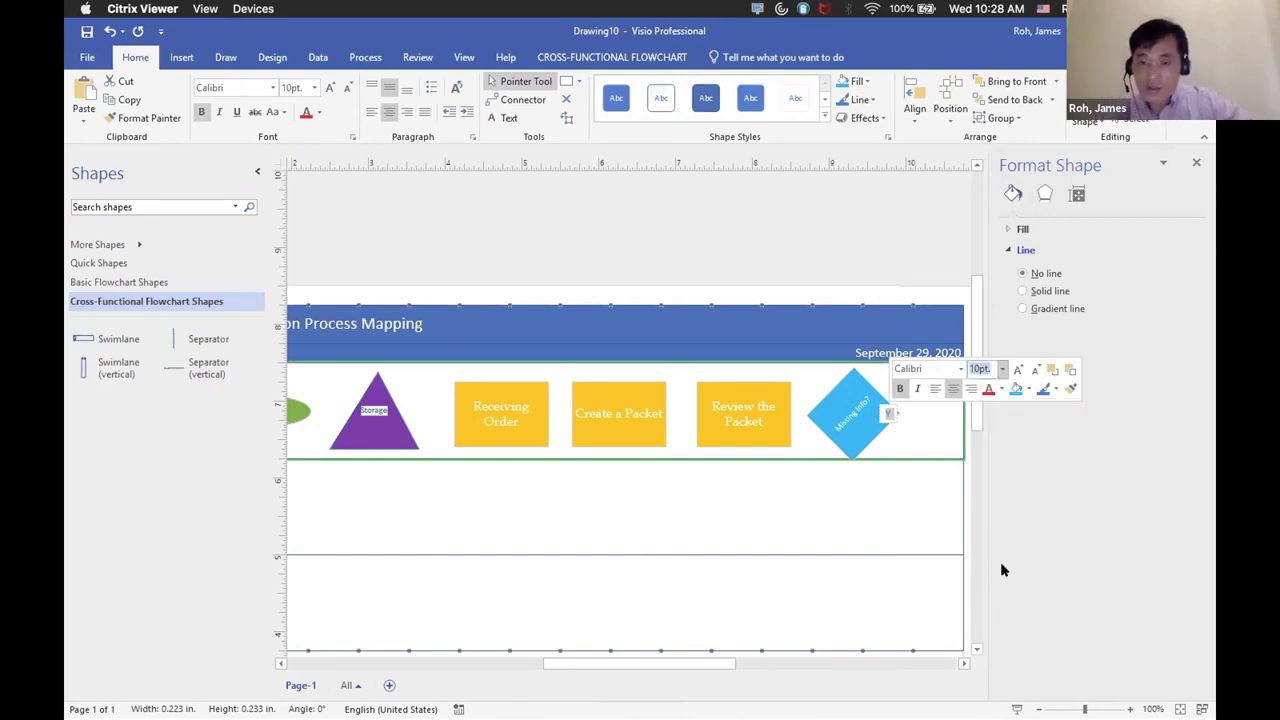
{"action": "left_click", "coordinate": [917, 524]}
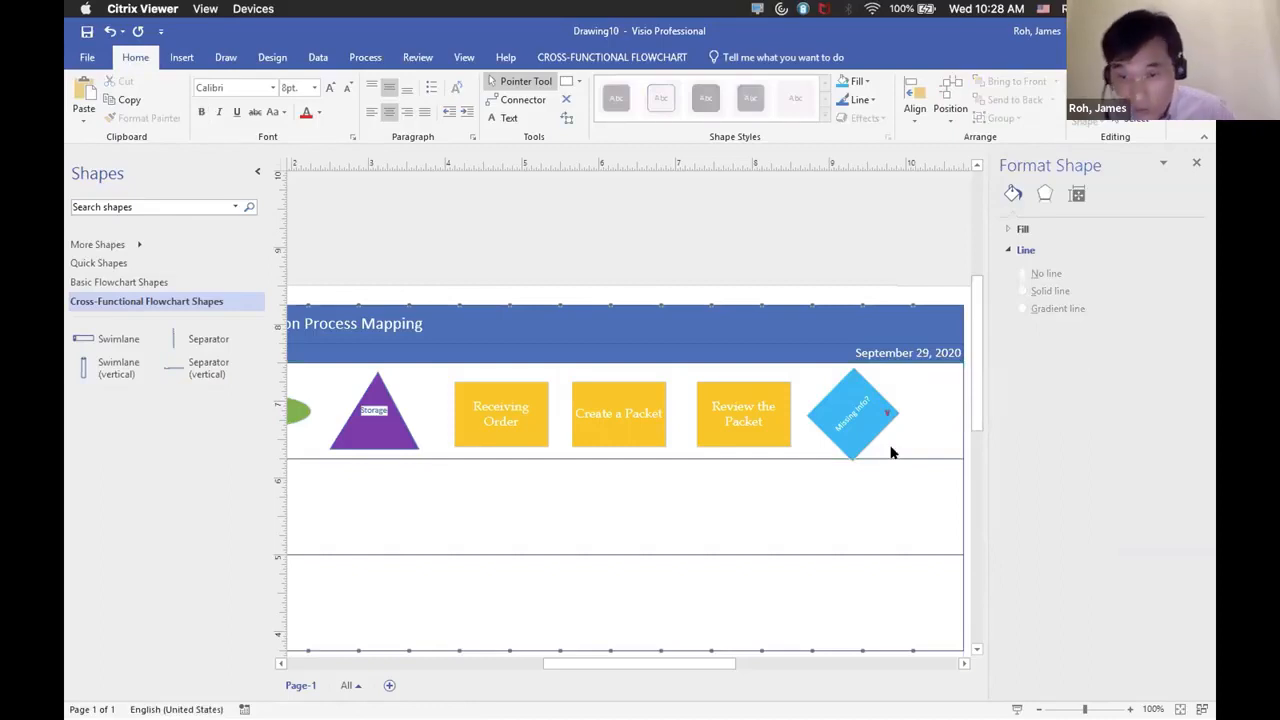
Place a copy of the "Y" label at the diamond's bottom corner, nudging it to line up with the tip.
{"action": "left_click", "coordinate": [884, 412]}
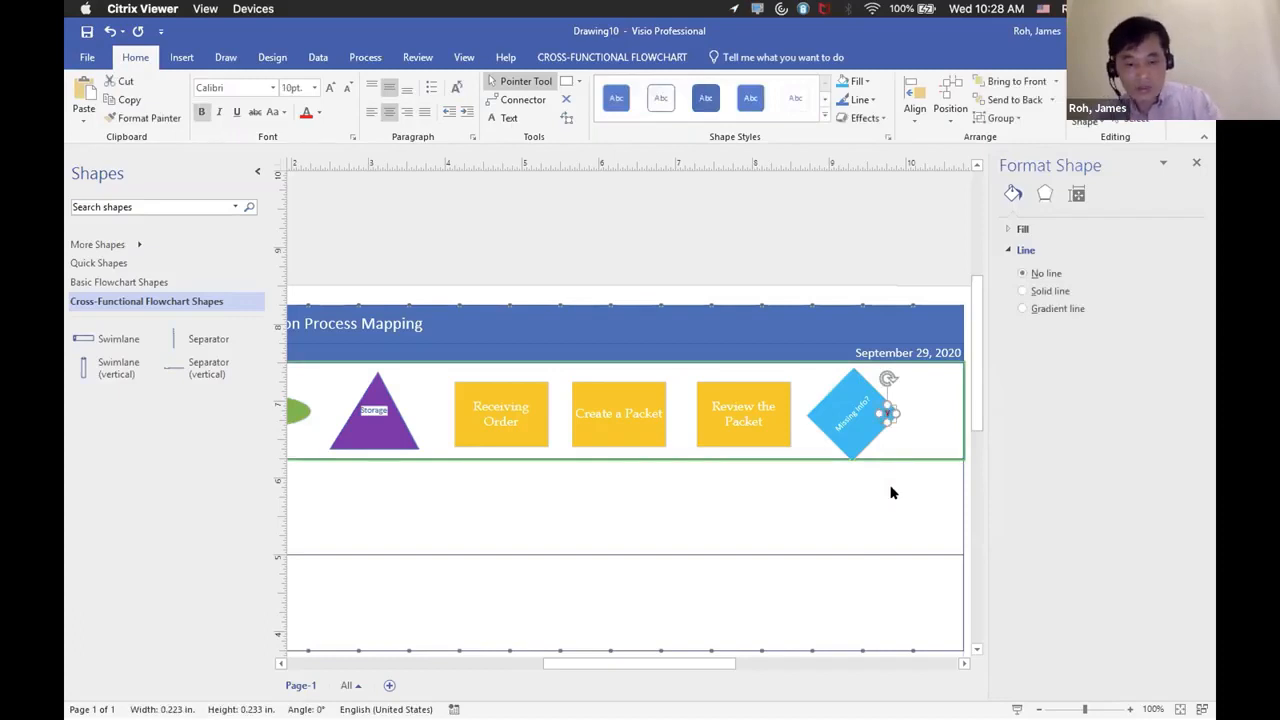
{"action": "key", "text": "ctrl+c"}
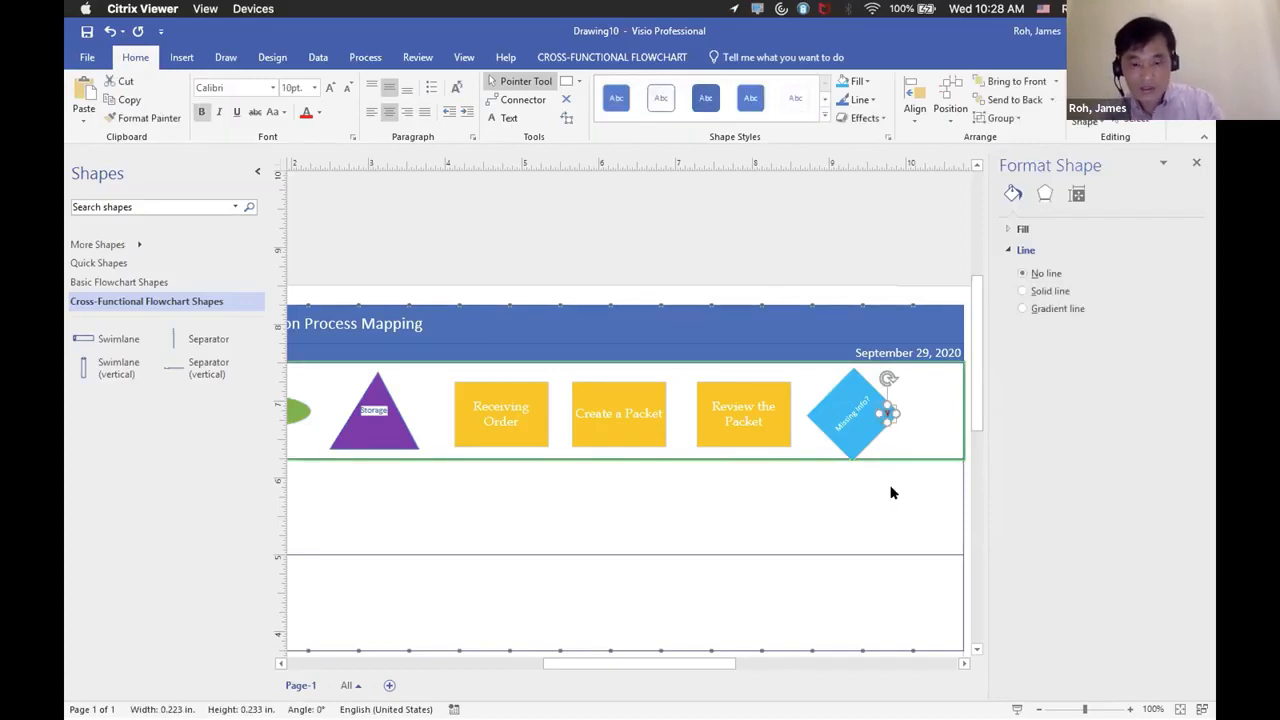
{"action": "key", "text": "ctrl+v"}
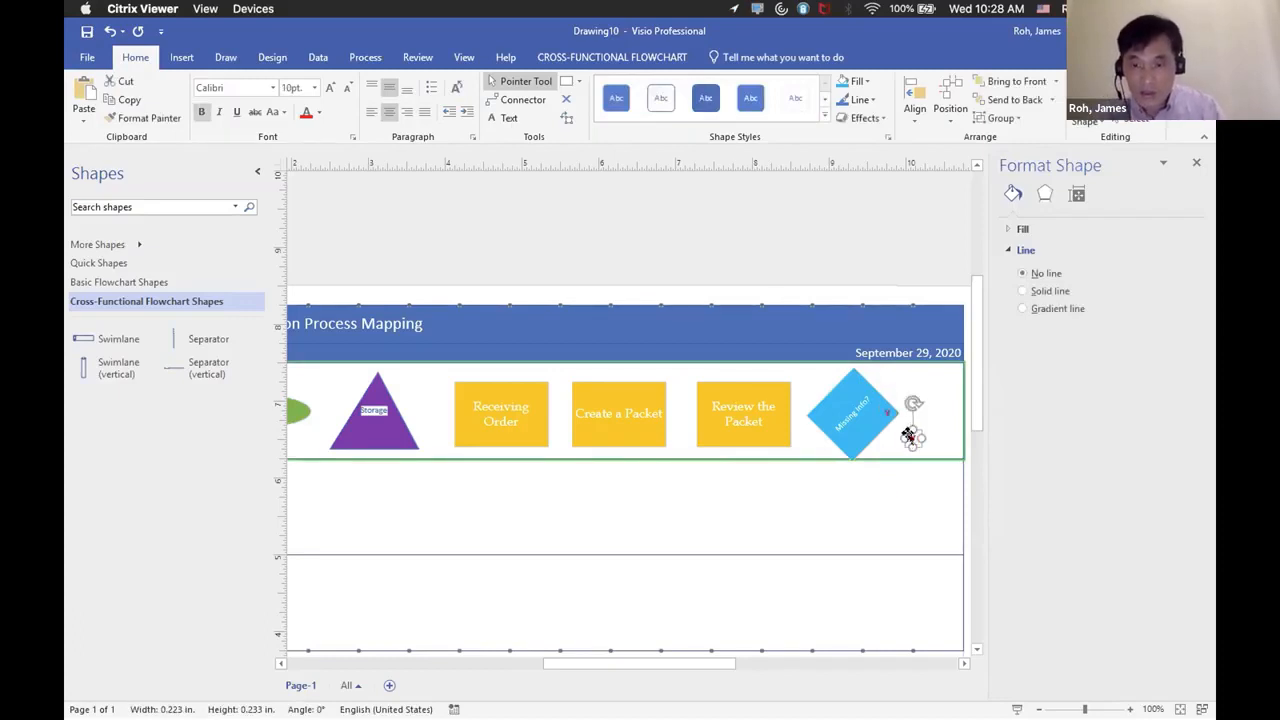
{"action": "left_click_drag", "start_coordinate": [909, 436], "coordinate": [847, 445]}
{"action": "left_click_drag", "start_coordinate": [847, 445], "coordinate": [847, 445]}
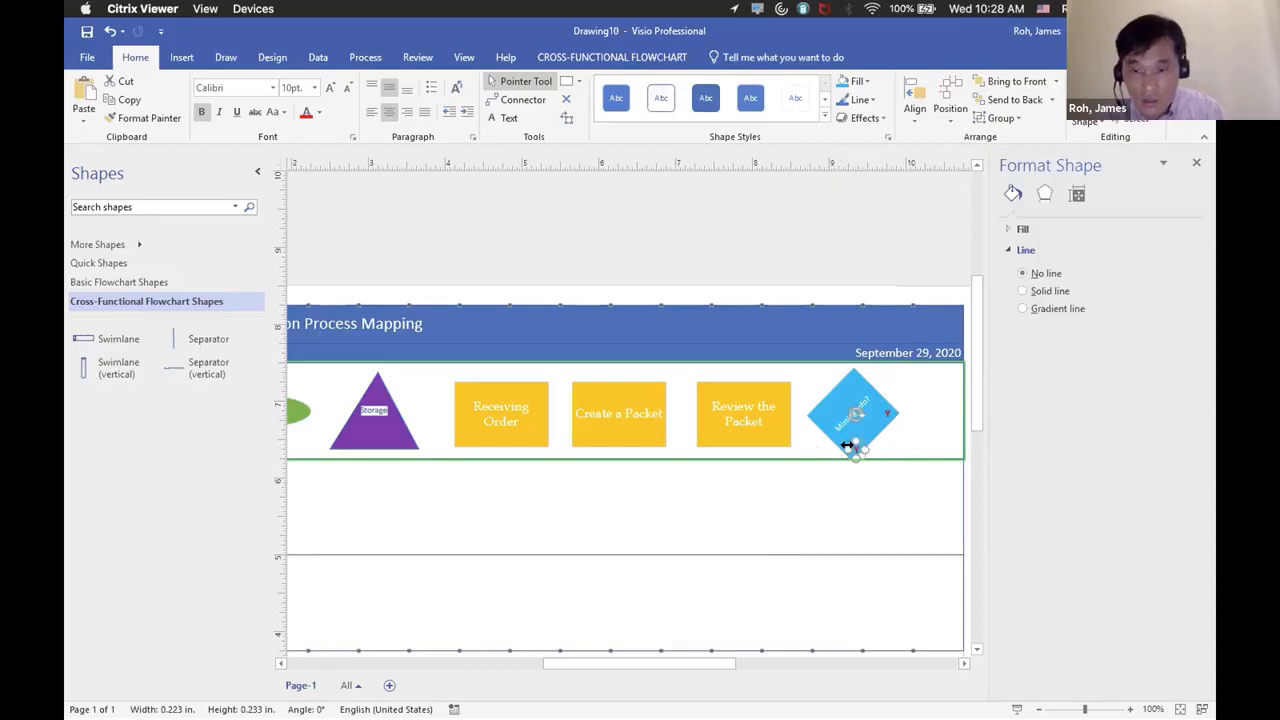
{"action": "key", "text": "Left"}
{"action": "key", "text": "Left"}
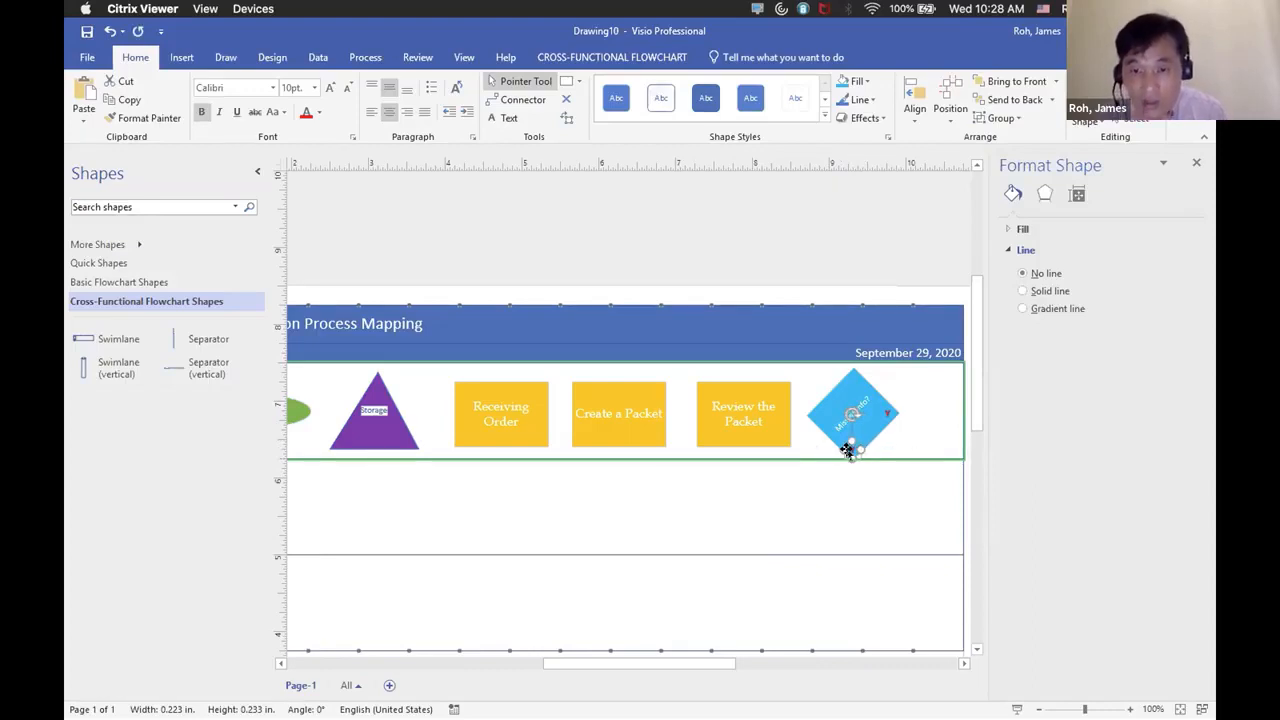
Open the text of the copied "Y" label at the diamond's bottom corner for editing.
{"action": "right_click", "coordinate": [847, 448]}
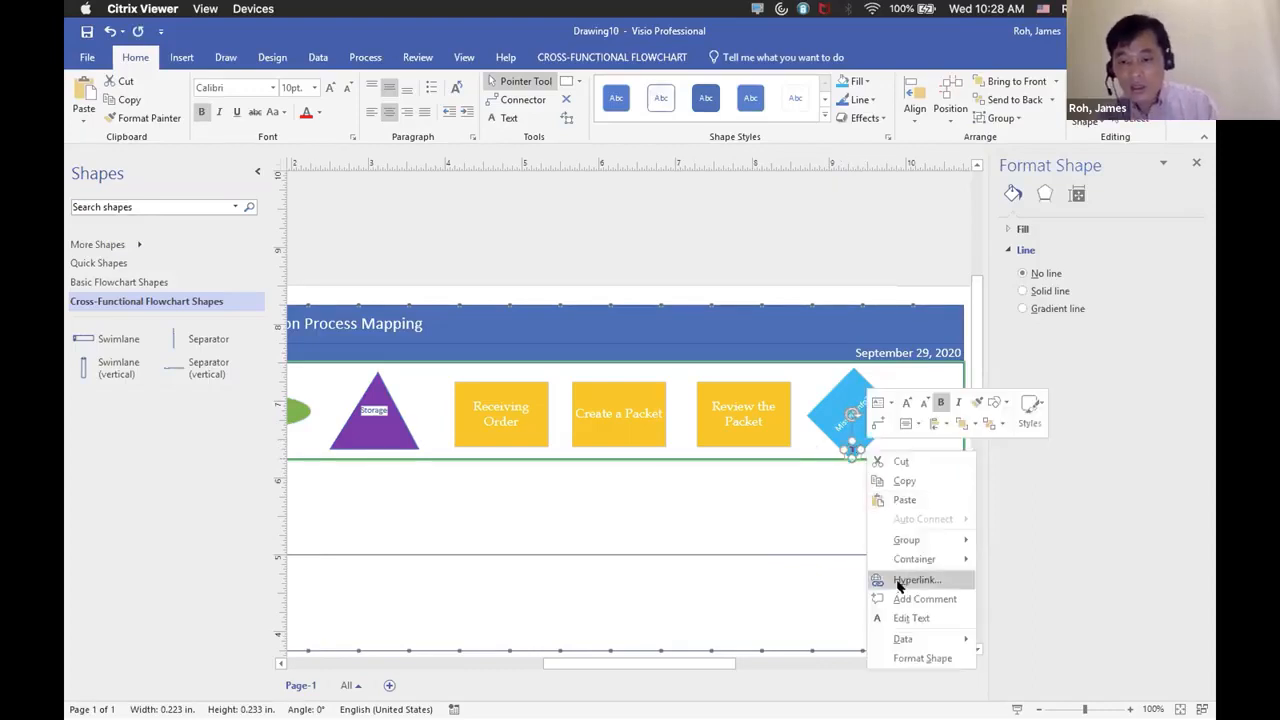
{"action": "left_click", "coordinate": [898, 621]}
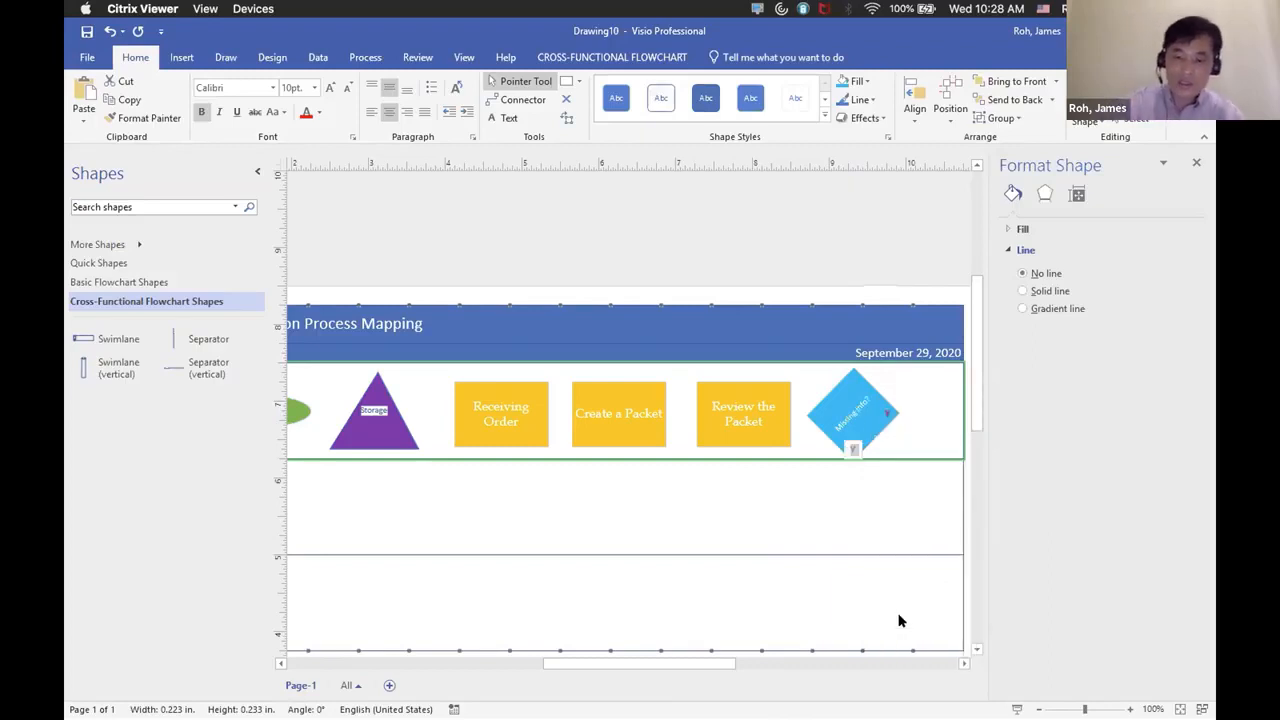